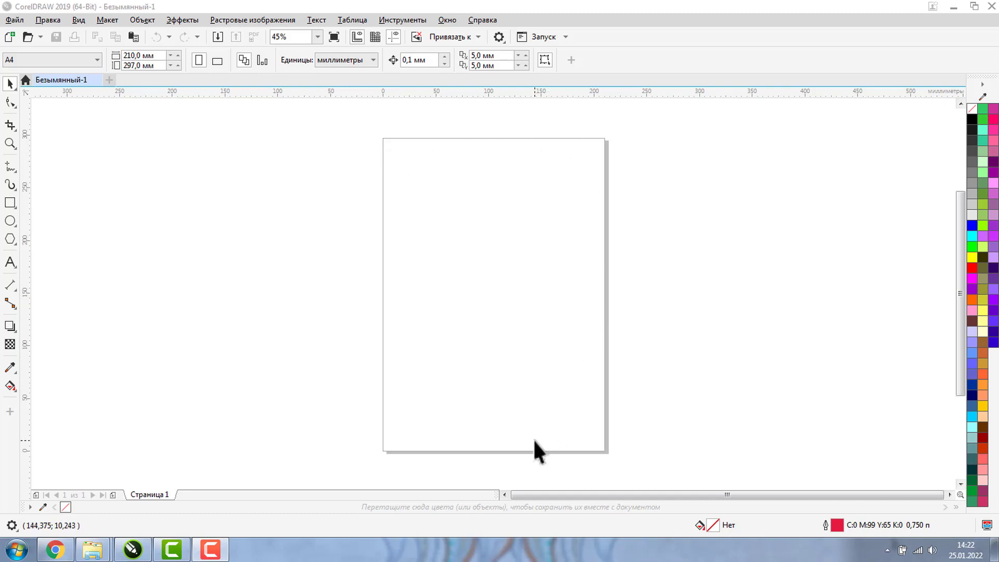
Set the page height to 210 mm and add a rectangle that frames the whole page
click(130, 65)
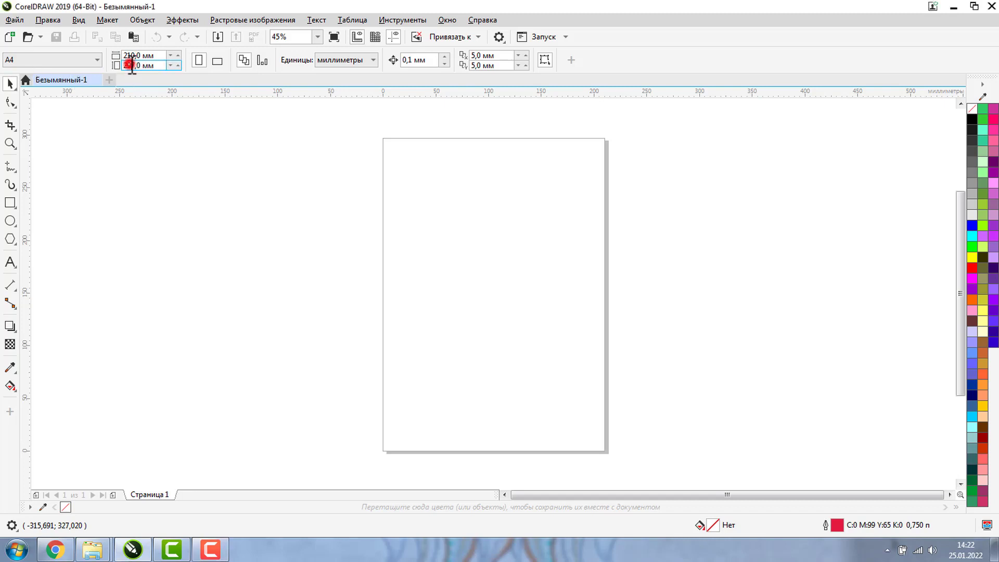
double_click(130, 65)
text(210)
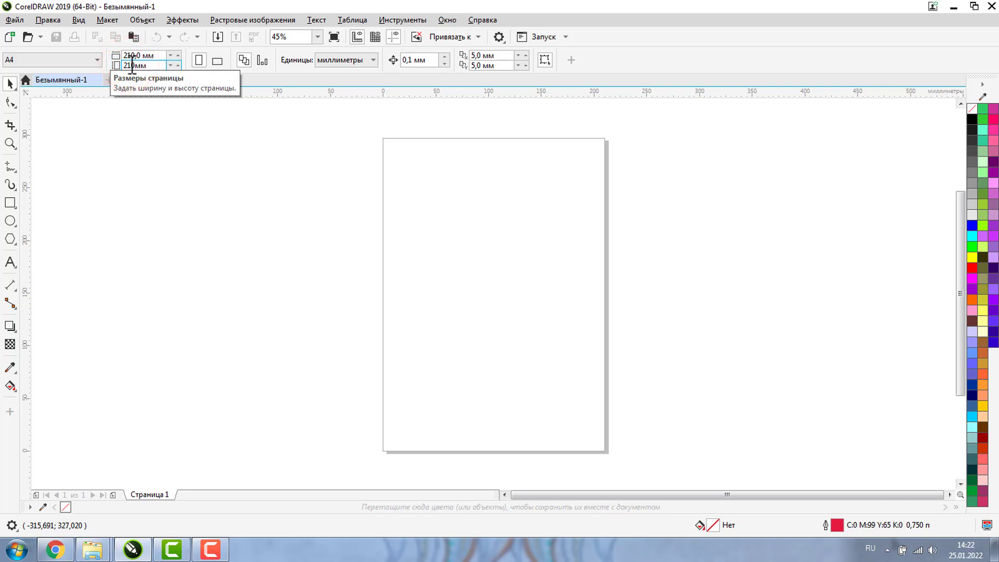
key(Return)
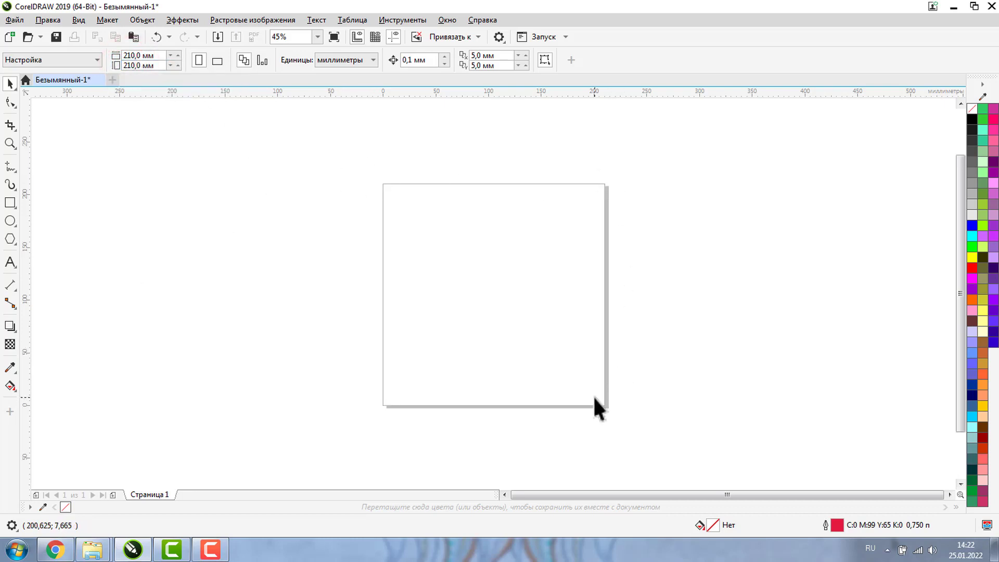
double_click(10, 203)
click(10, 84)
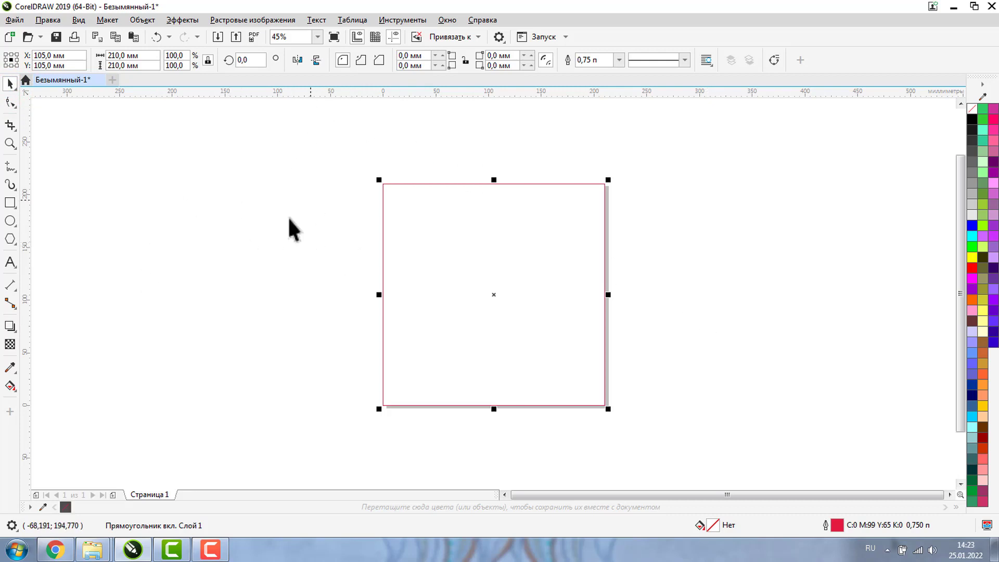
Switch to the "для трассировки" folder in Explorer and preview the cupid silhouette images, closing the viewer at the end
mouse_move(93, 553)
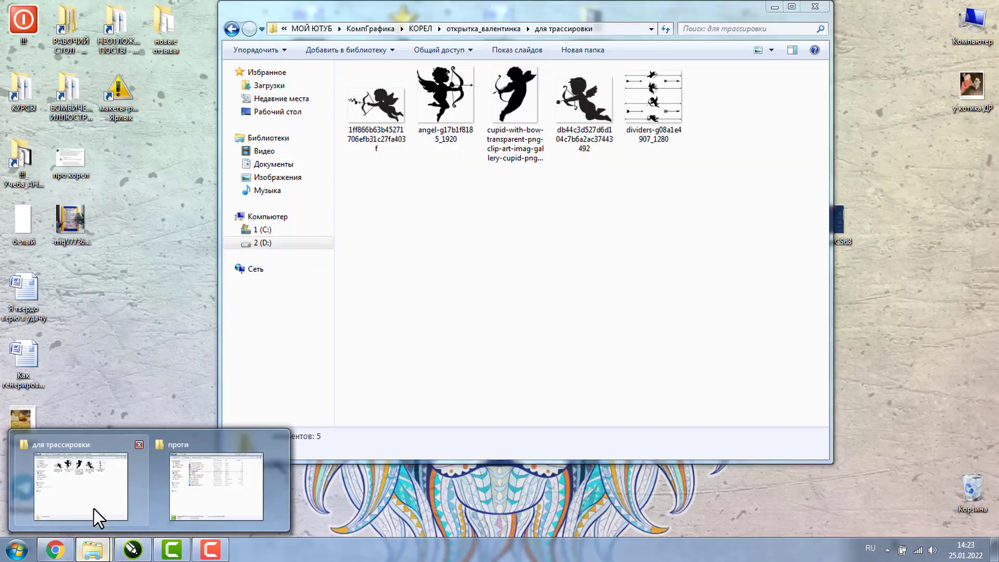
click(94, 509)
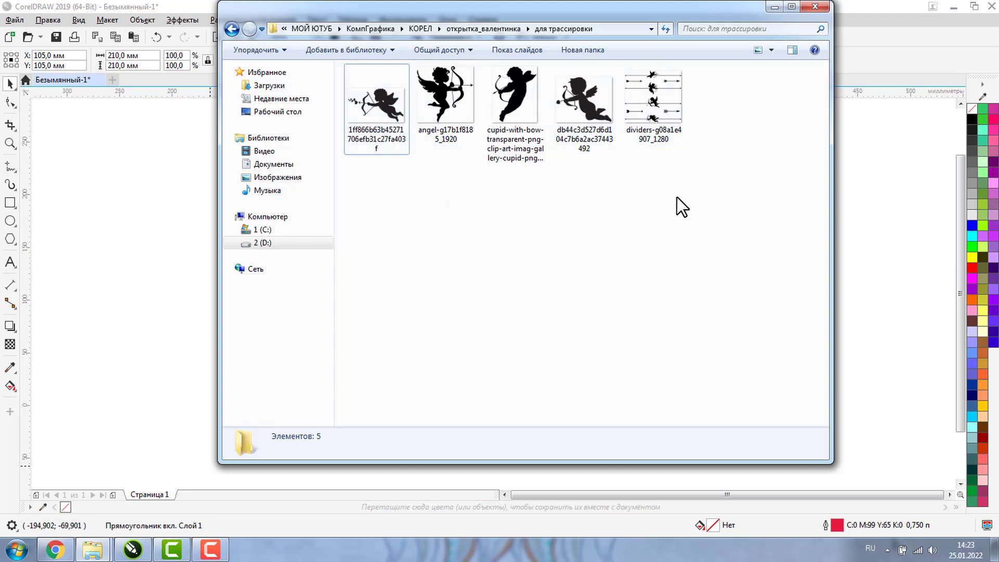
double_click(362, 108)
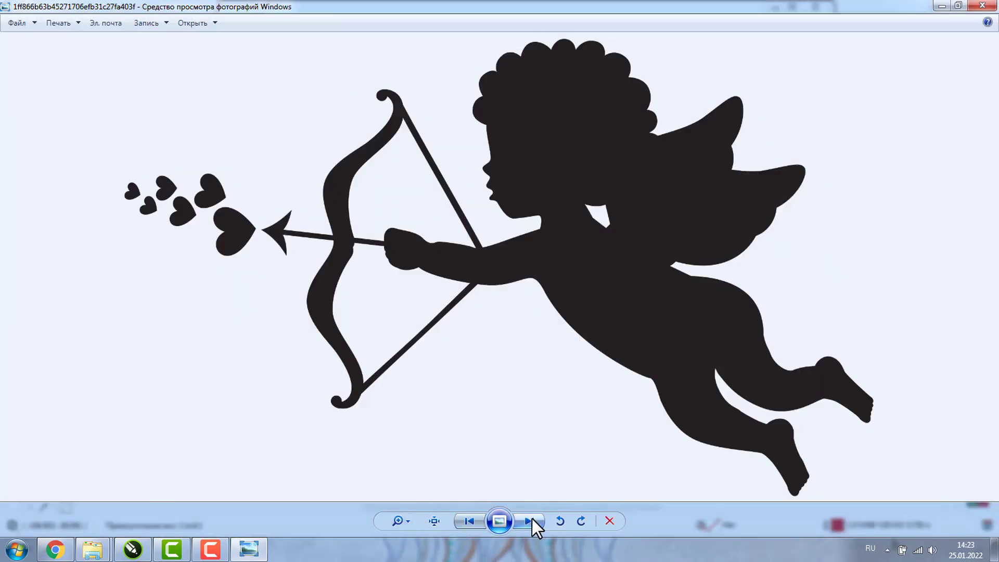
click(528, 520)
click(526, 519)
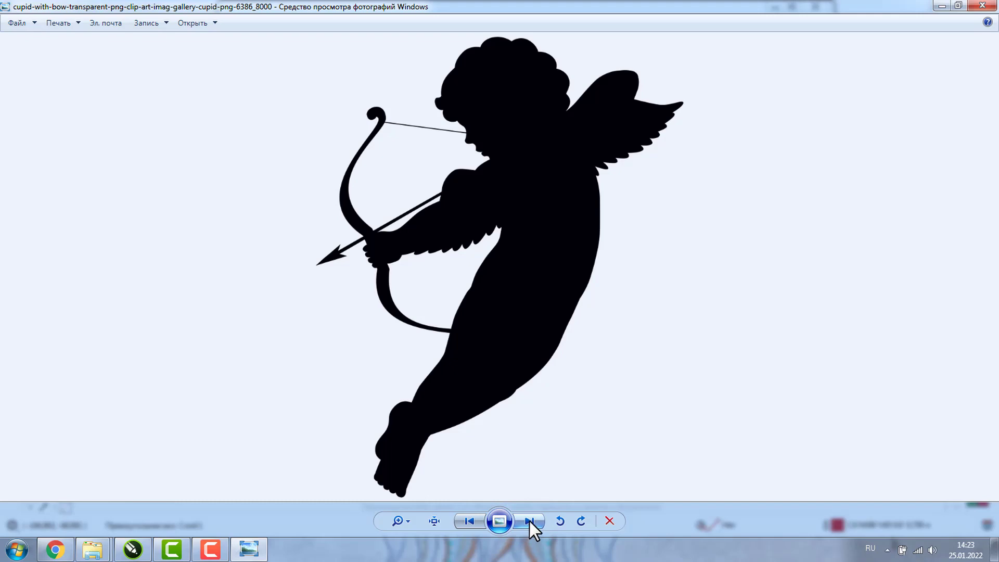
click(529, 519)
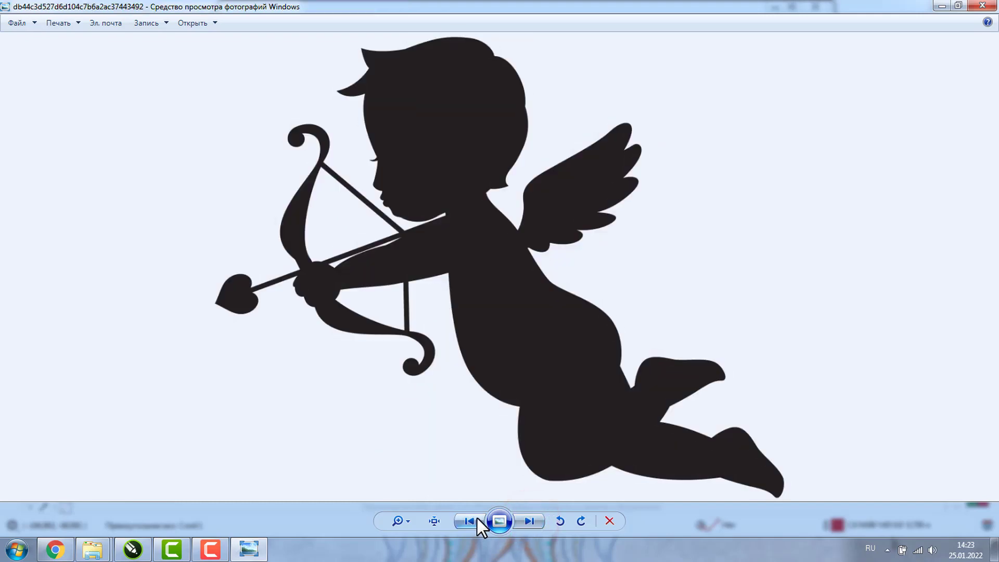
click(978, 6)
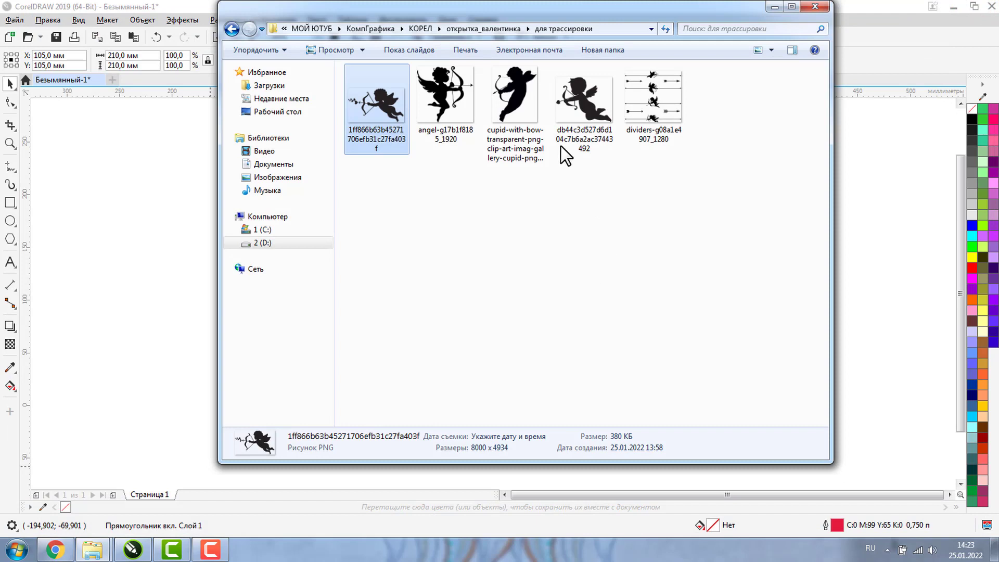
Place the cupid-with-bow transparent PNG from the folder into the CorelDRAW document and move it clear of the page
click(521, 107)
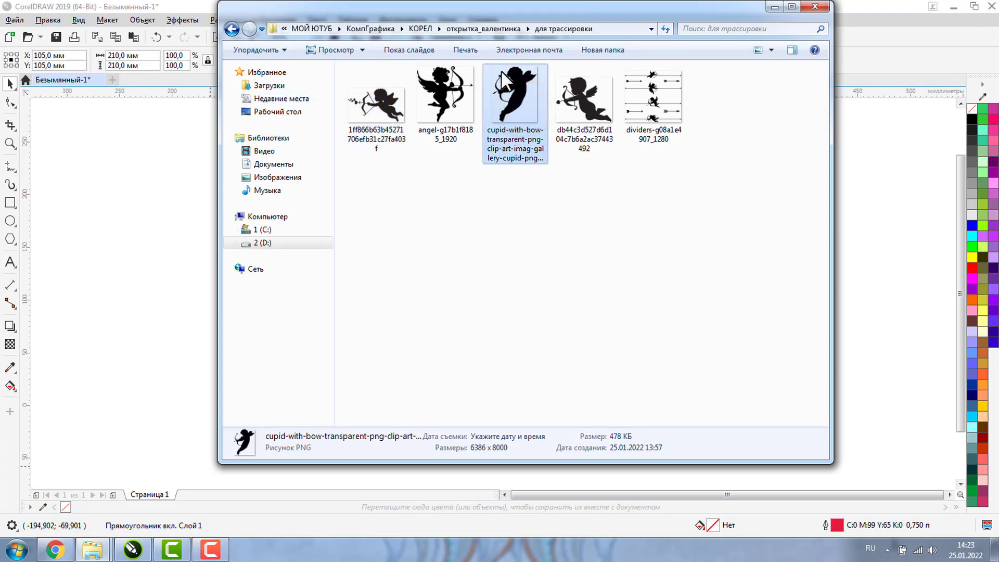
click(513, 95)
drag(513, 96, 137, 229)
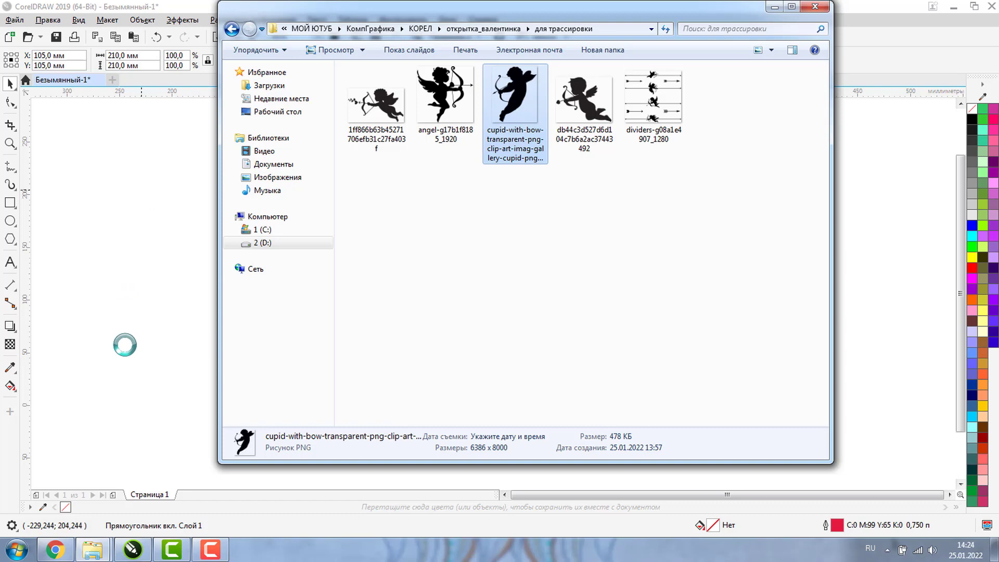
click(180, 273)
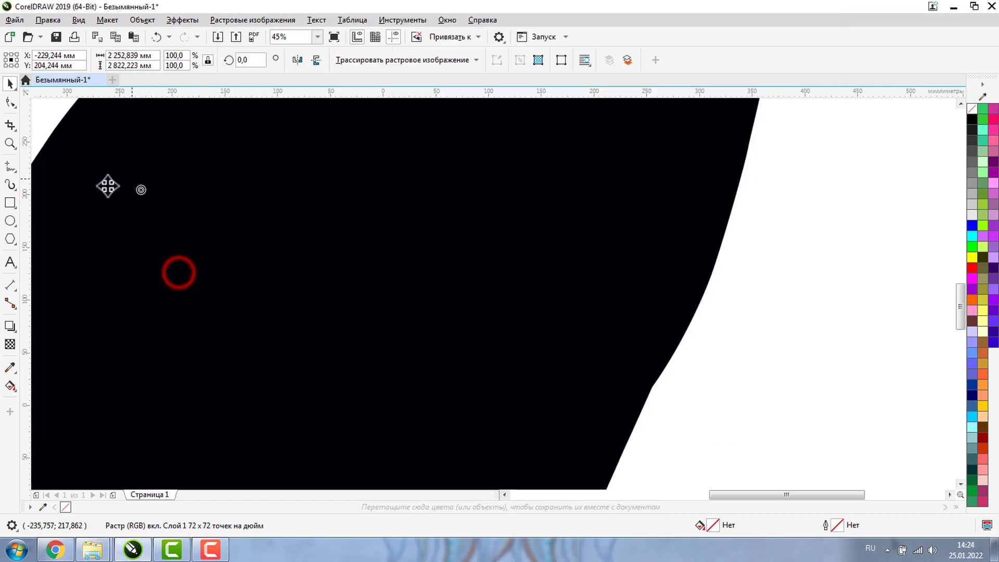
key(shift+F2)
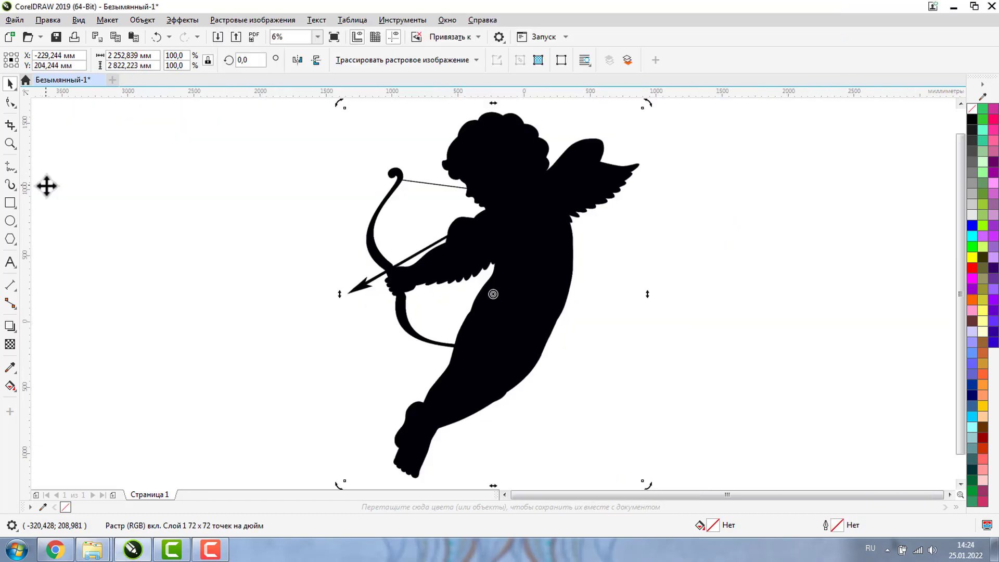
click(553, 199)
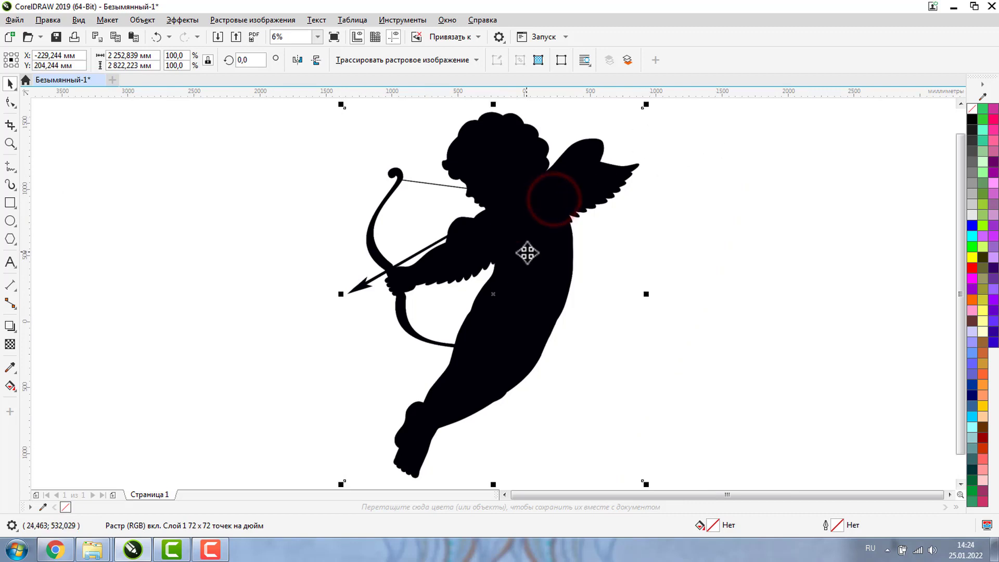
drag(530, 253, 342, 251)
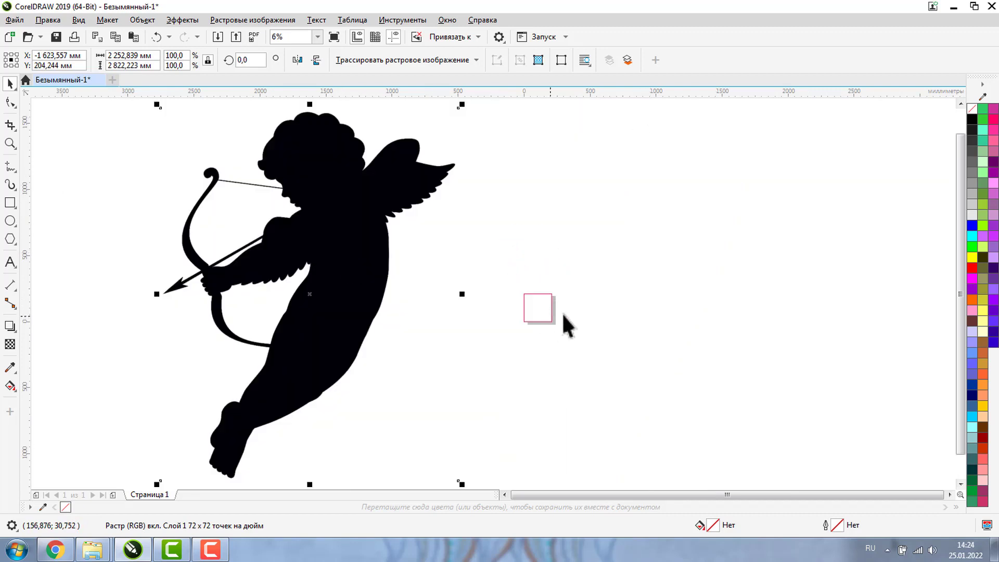
Try a Quick Trace of the cupid bitmap, allowing the bitmap to be reduced, and undo the trace
click(580, 243)
click(340, 231)
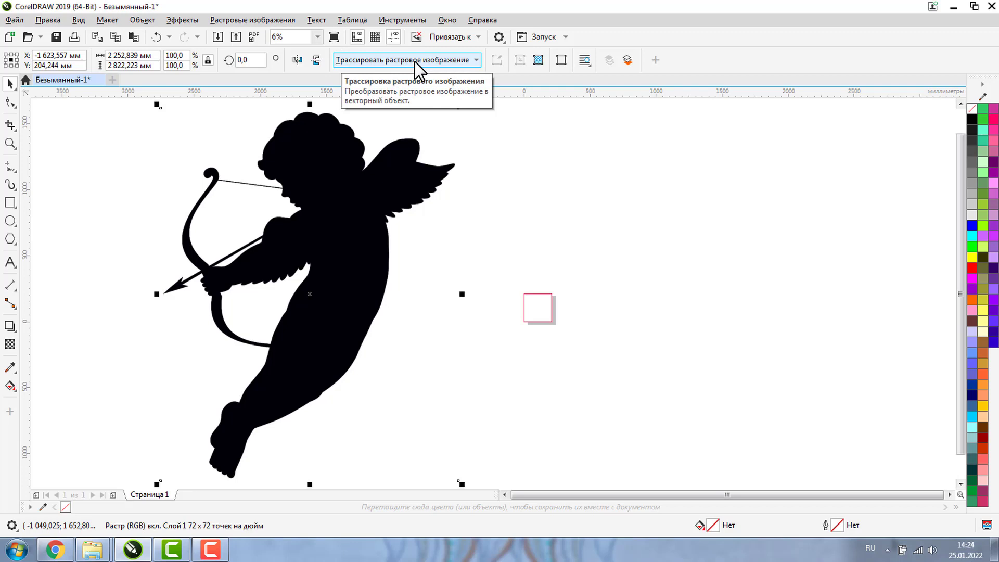
click(477, 61)
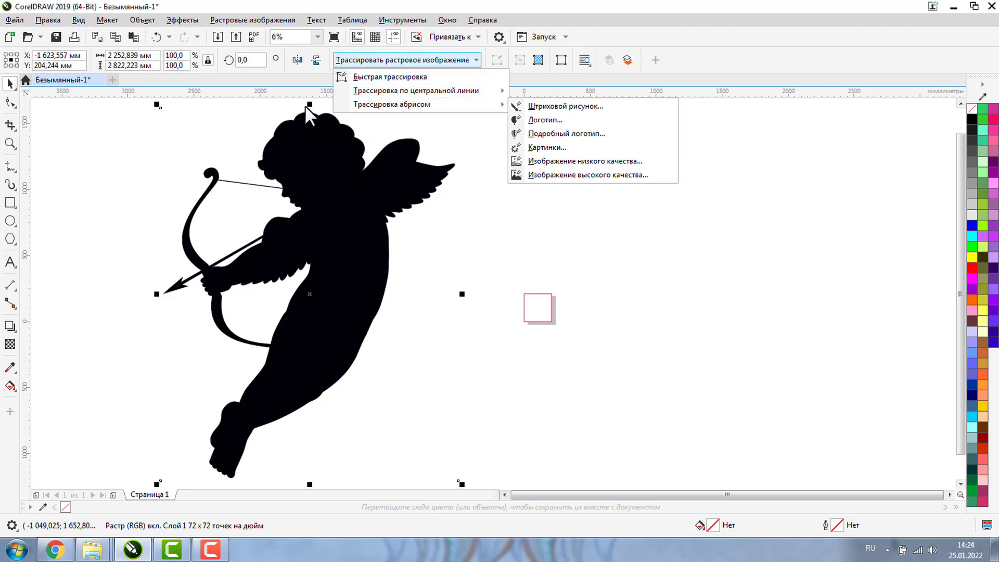
click(384, 77)
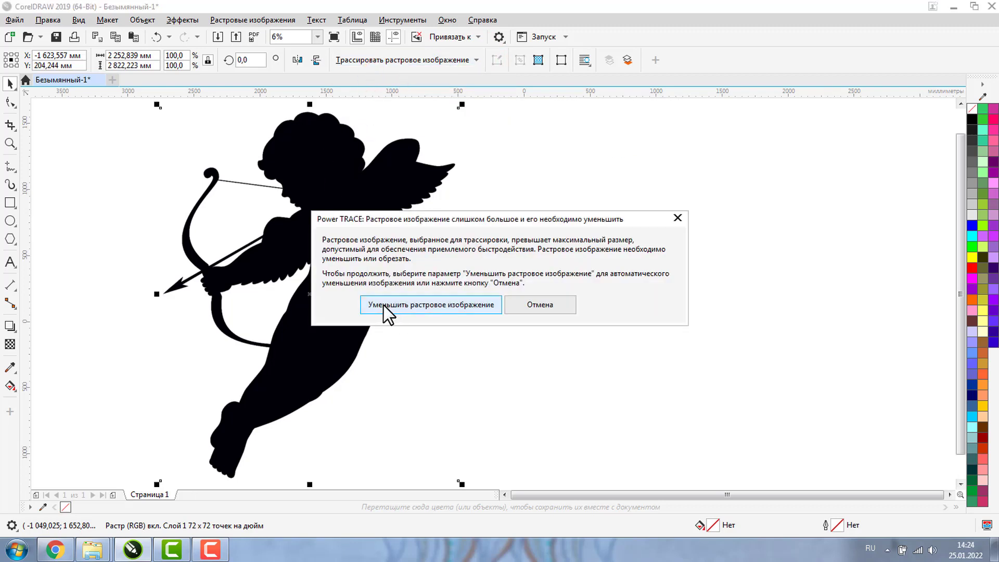
click(404, 304)
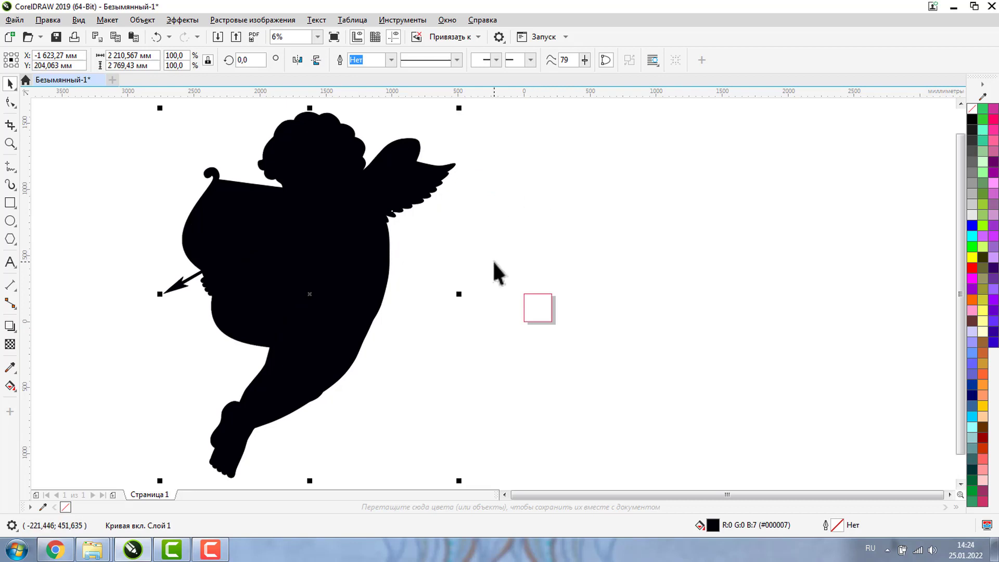
key(ctrl+z)
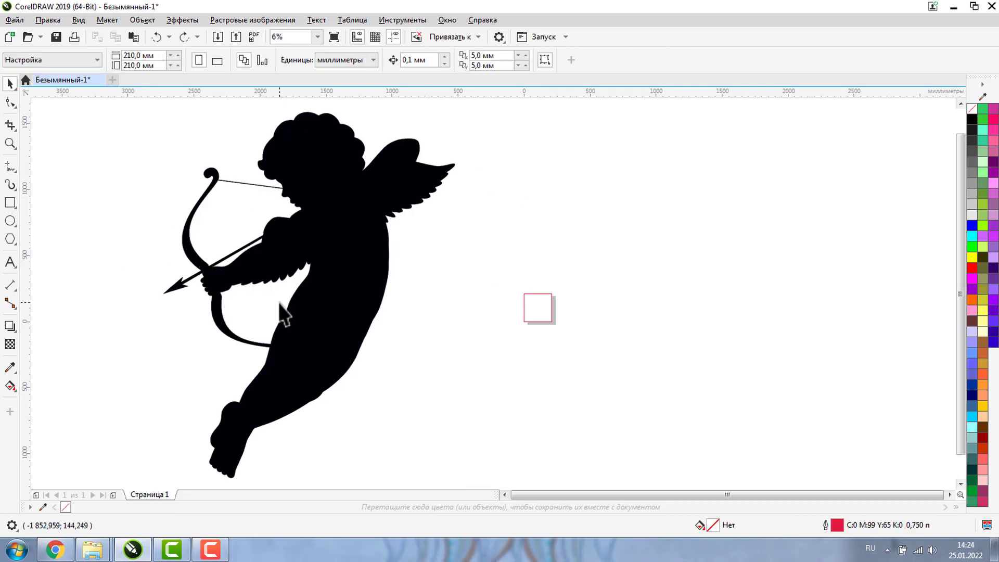
Outline-trace the cupid bitmap as a Logo, accepting the bitmap reduction and keeping the PowerTRACE settings with the original retained
click(313, 206)
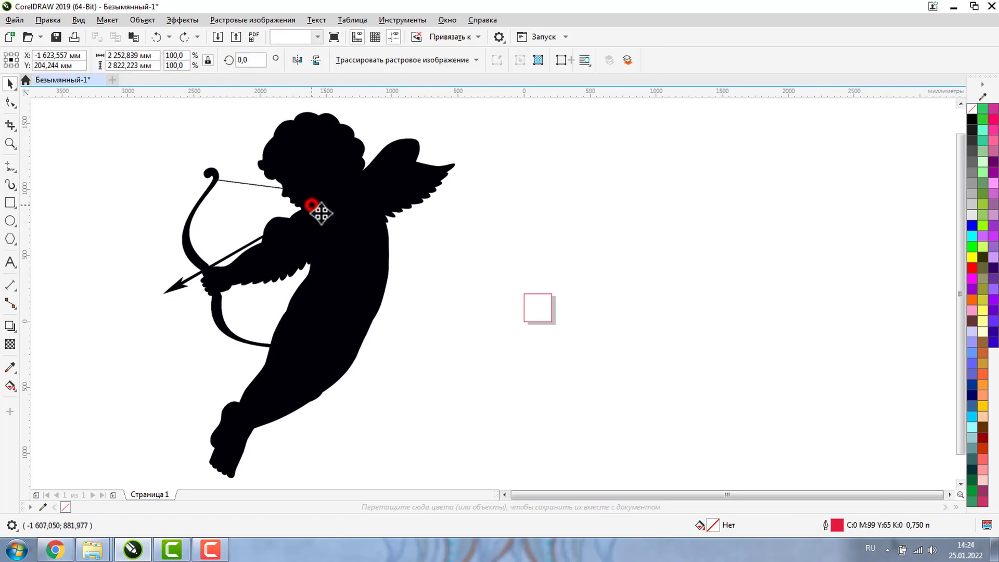
click(474, 60)
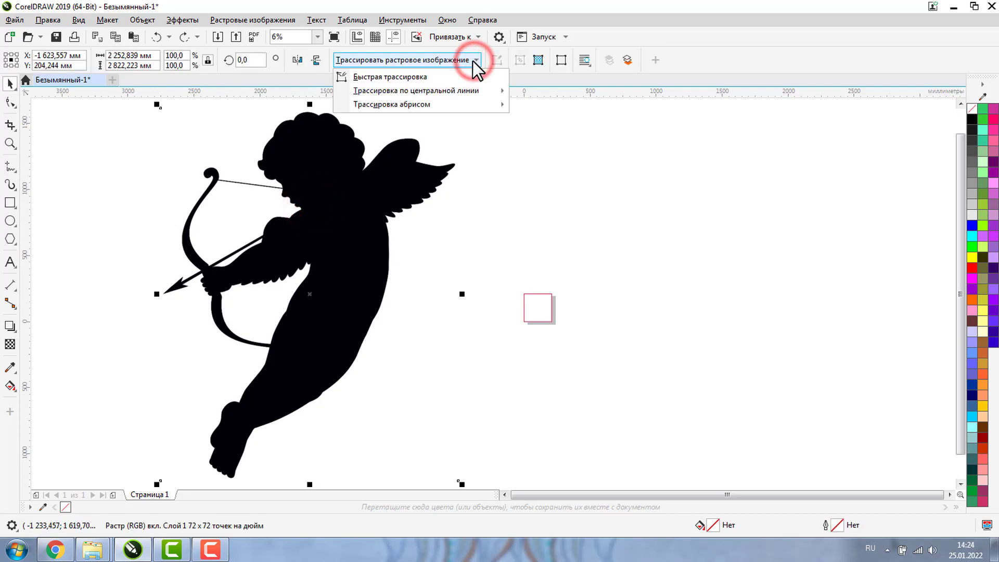
mouse_move(421, 108)
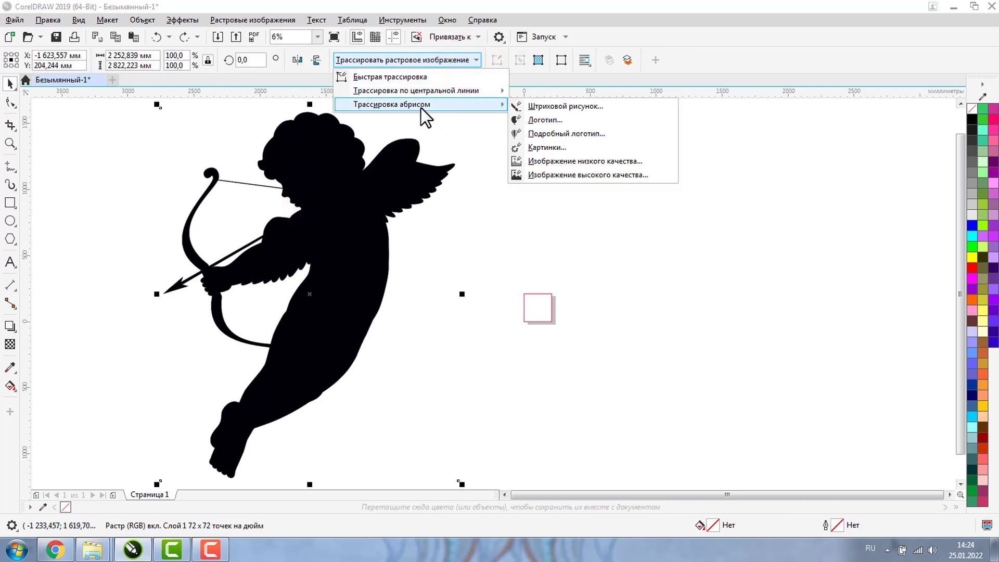
click(547, 124)
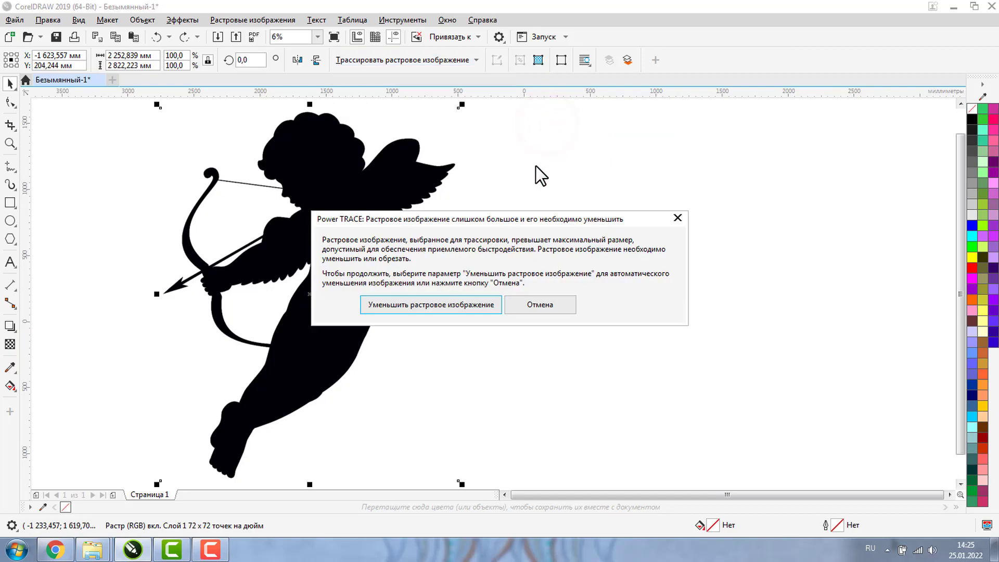
click(404, 307)
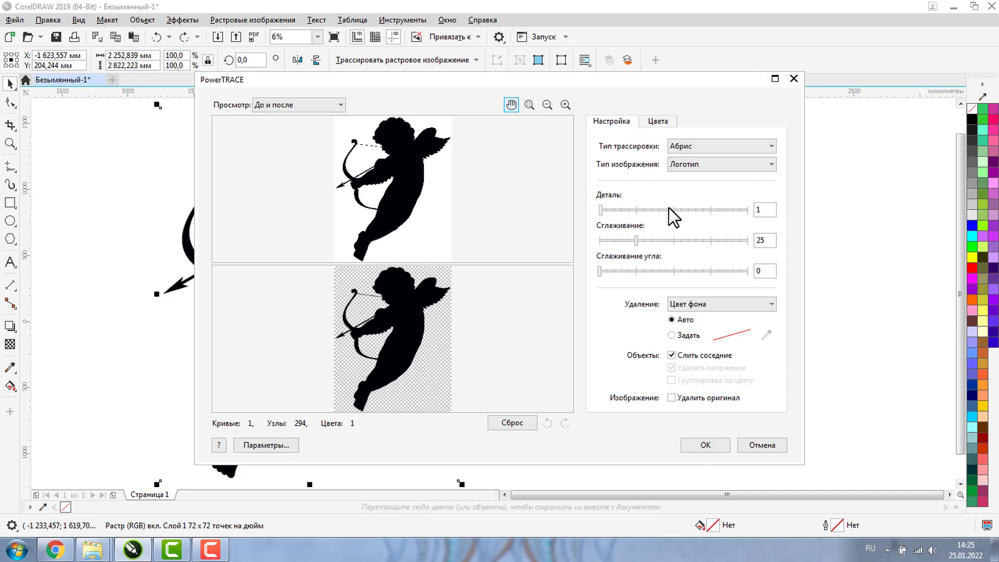
click(688, 446)
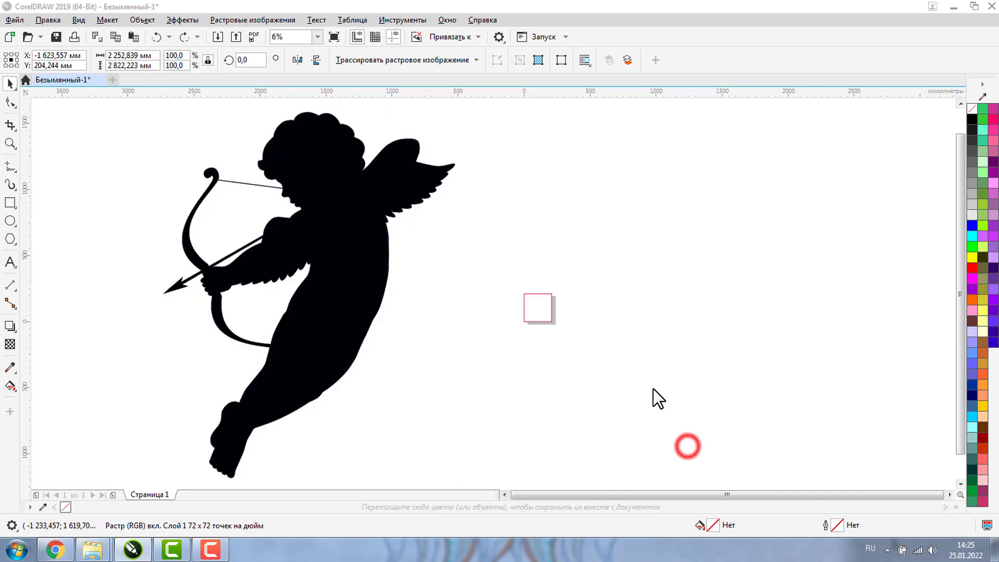
Move the traced cupid curve off the original bitmap to the opposite side of the page
click(144, 186)
click(301, 237)
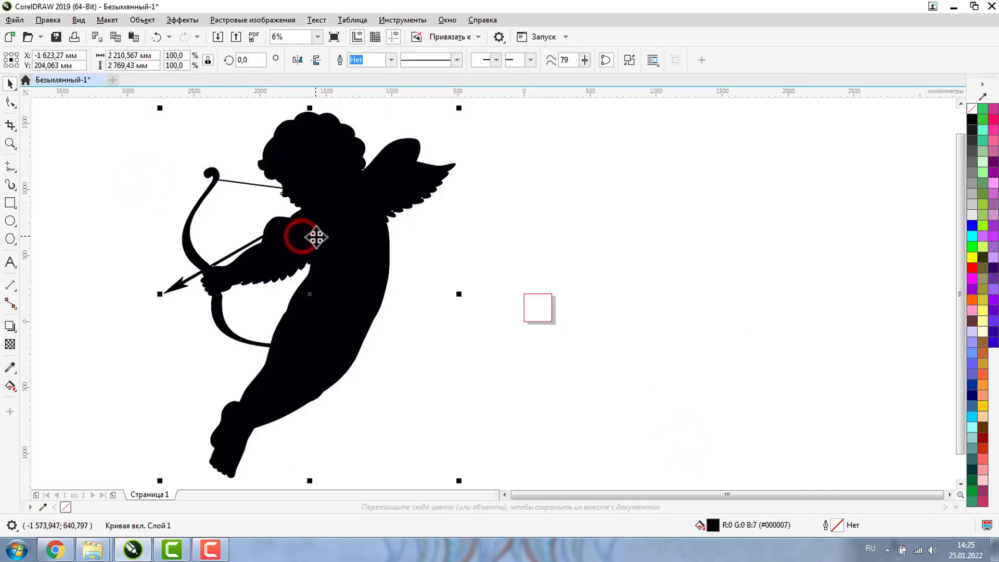
drag(315, 237, 773, 261)
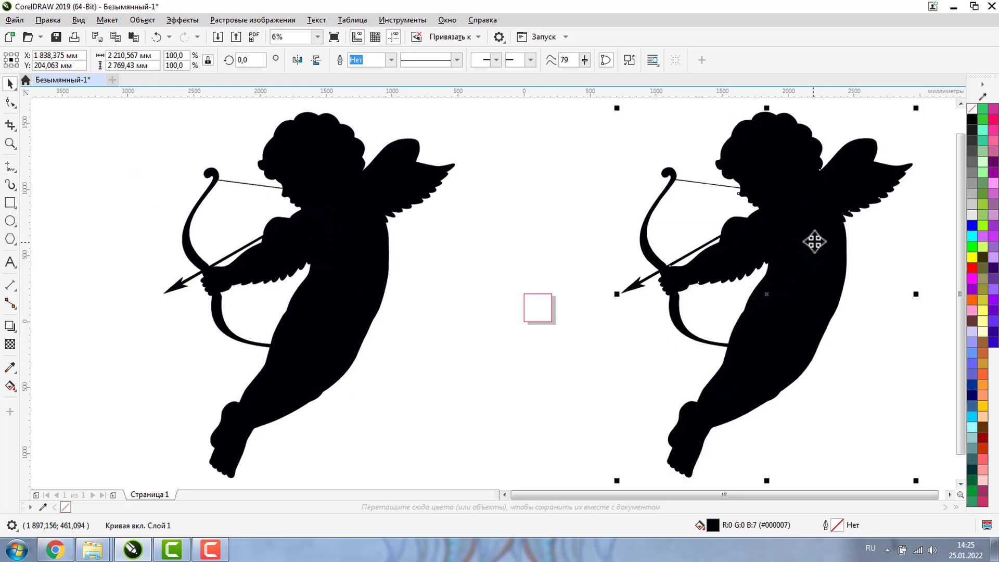
Switch the document to wireframe view and delete the original cupid bitmap
click(322, 239)
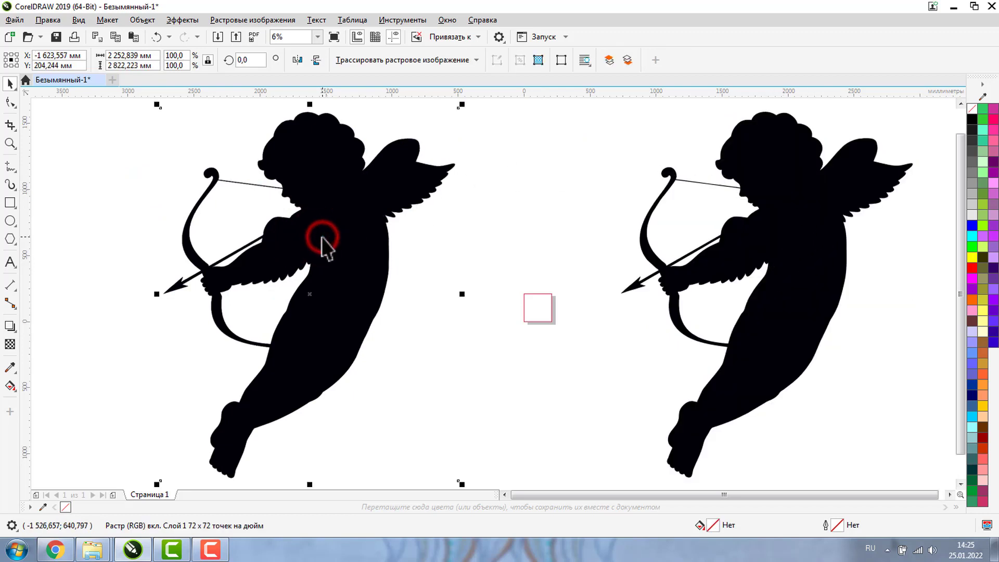
click(78, 20)
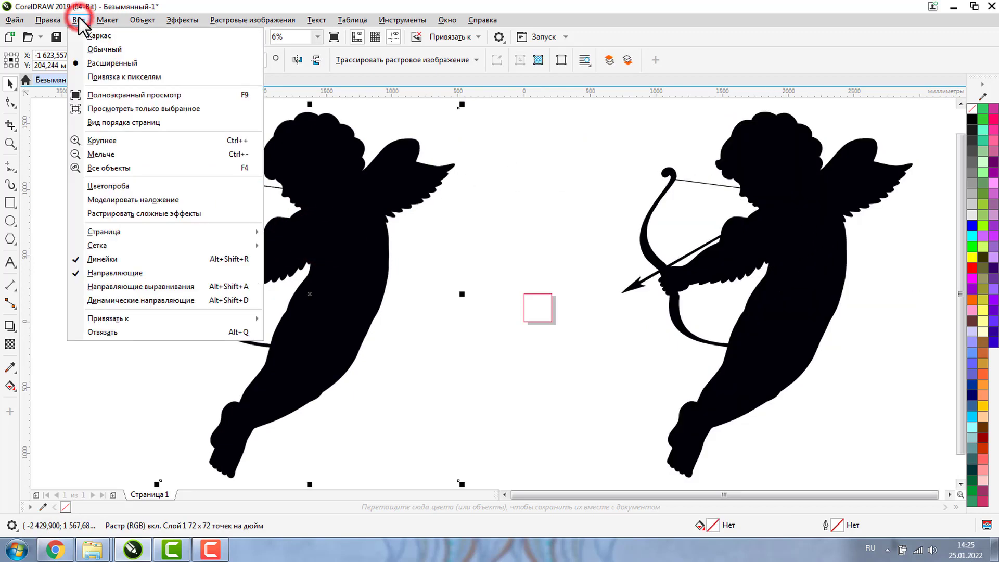
click(86, 35)
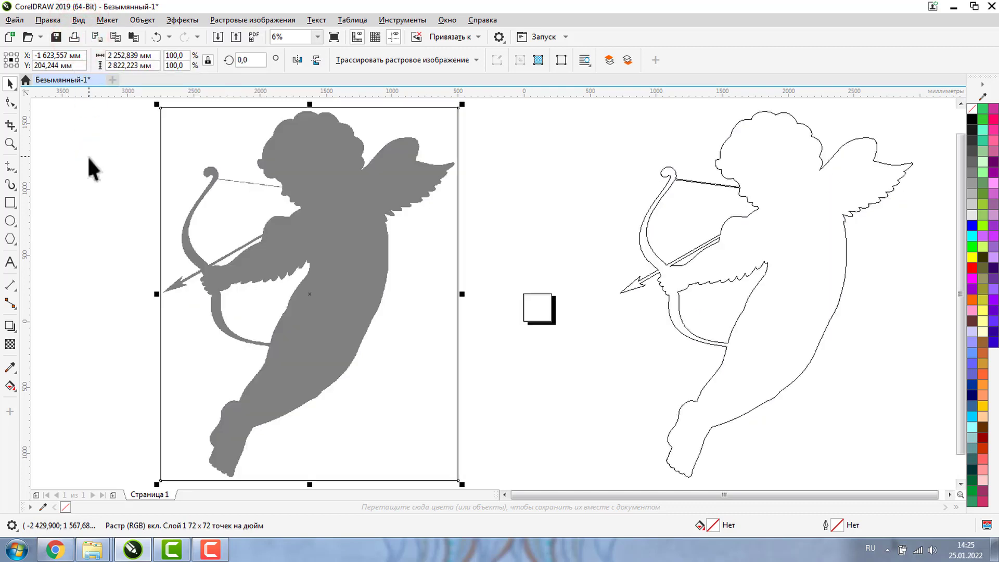
click(369, 290)
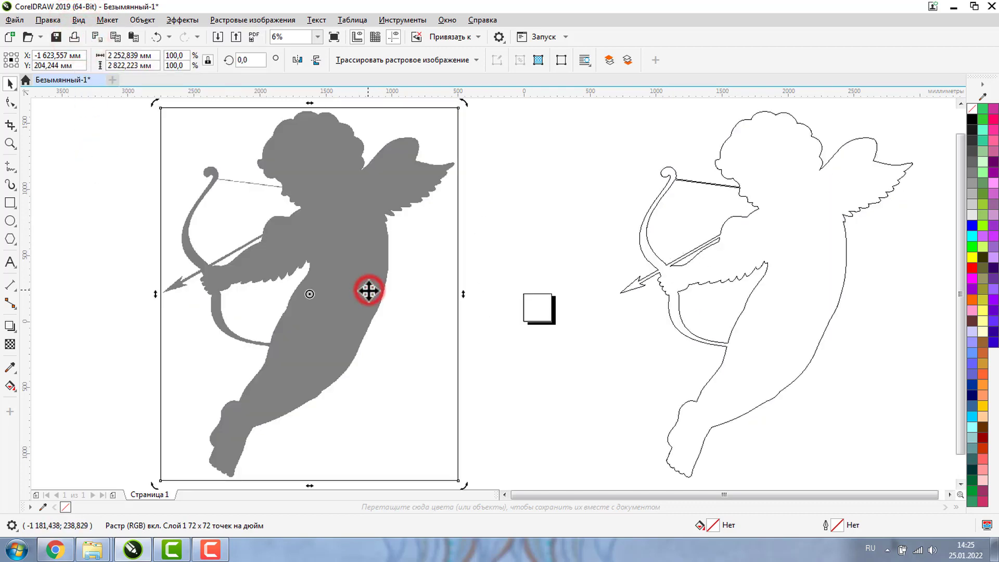
key(Delete)
Scale the traced cupid down proportionally to about 114 × 143 mm and place it inside the page frame
click(751, 252)
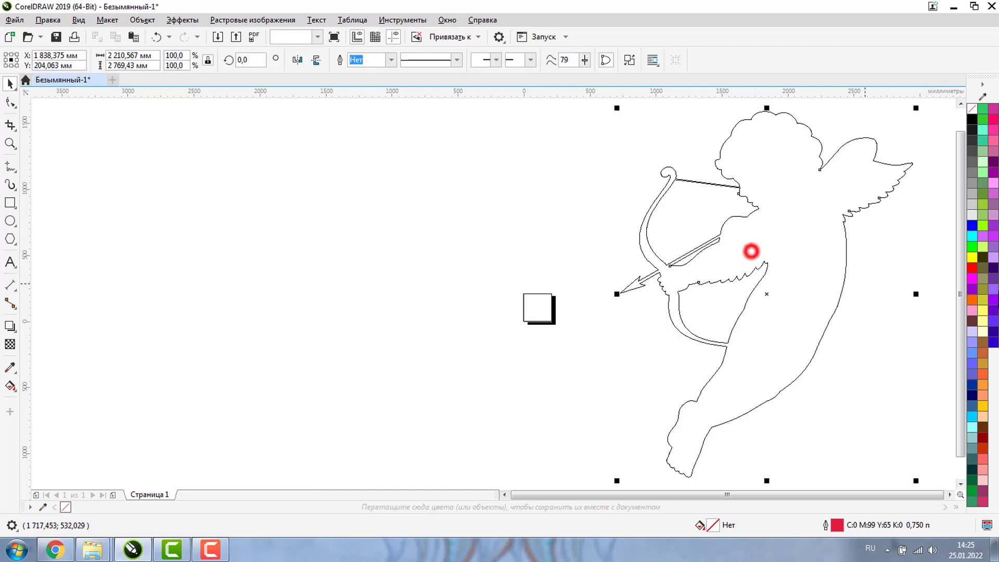
drag(916, 481, 541, 309)
click(10, 142)
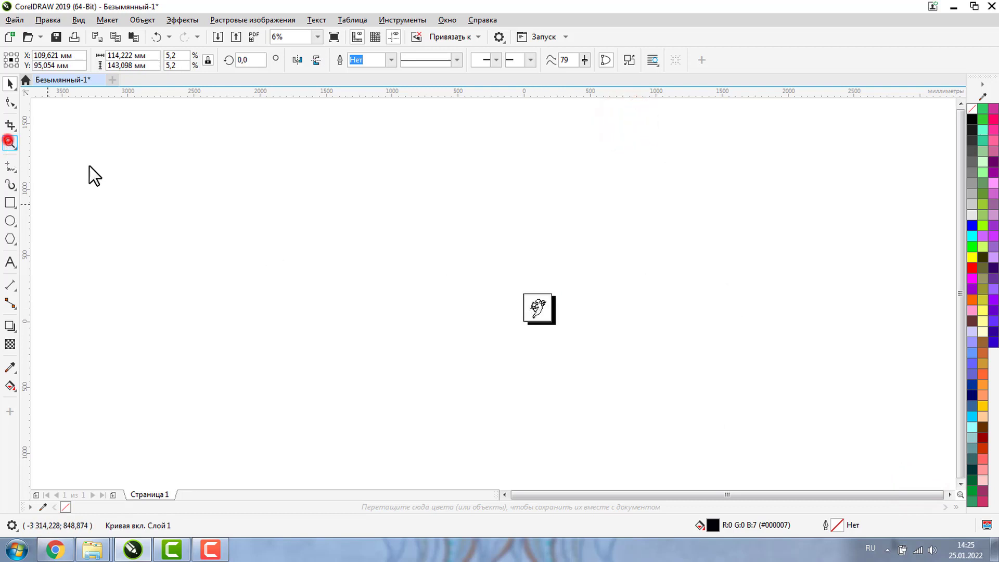
Switch the document from wireframe back to a full-colour view
drag(488, 257, 600, 342)
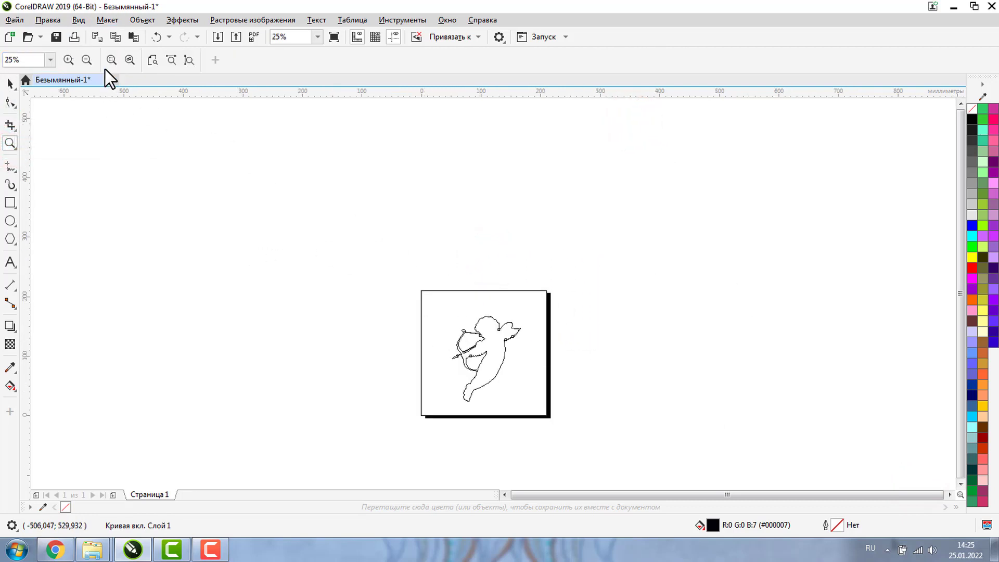
click(77, 21)
click(91, 60)
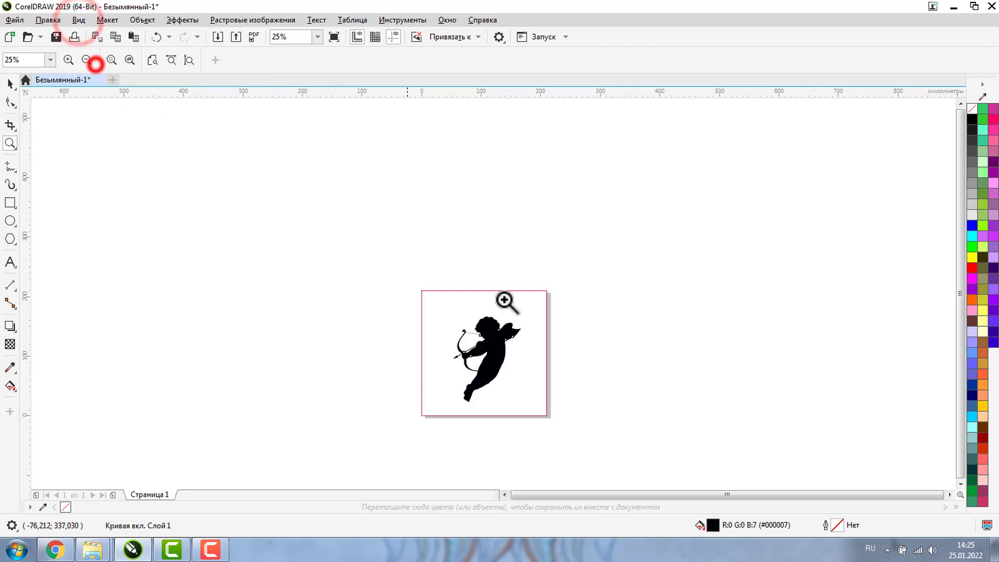
Examine the traced cupid silhouette's edges around the face, bow and wing up close, then view the whole page
click(438, 312)
drag(370, 156, 471, 265)
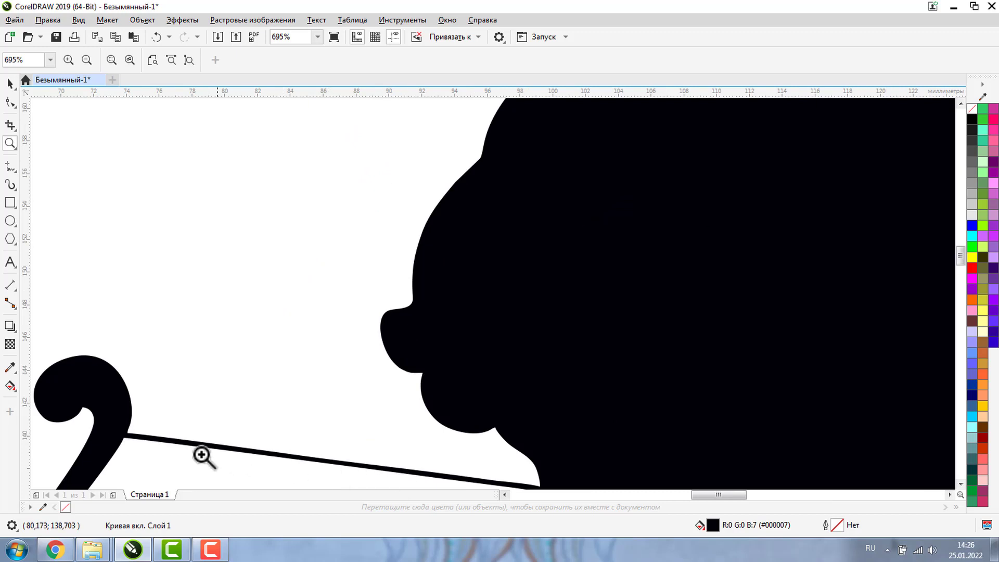
click(87, 60)
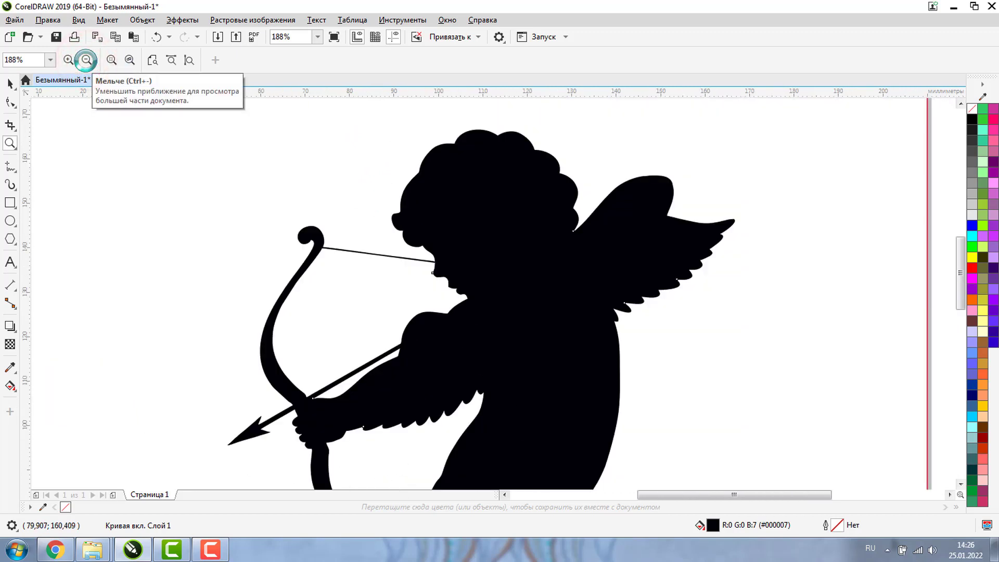
click(87, 59)
drag(384, 264, 619, 444)
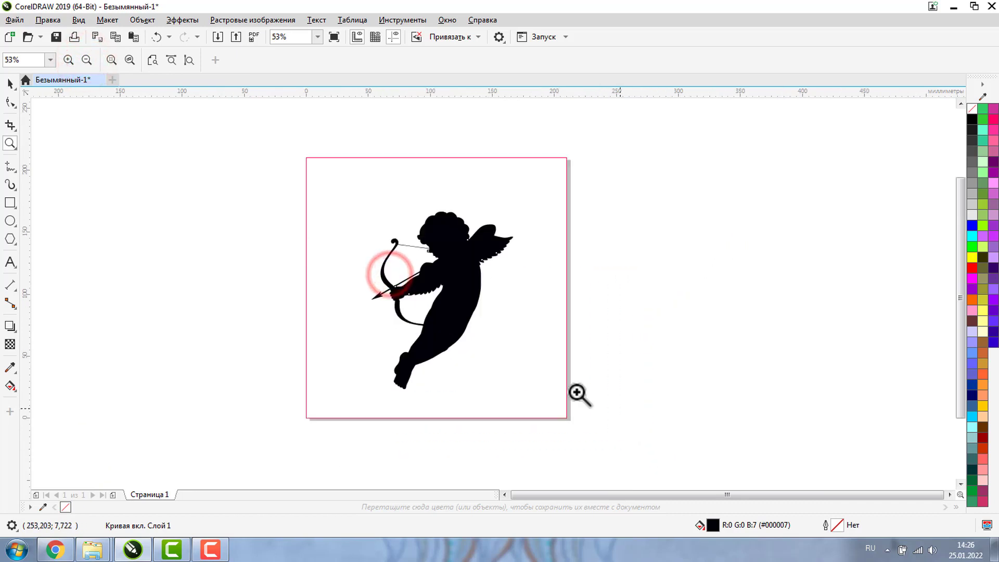
click(7, 82)
click(636, 230)
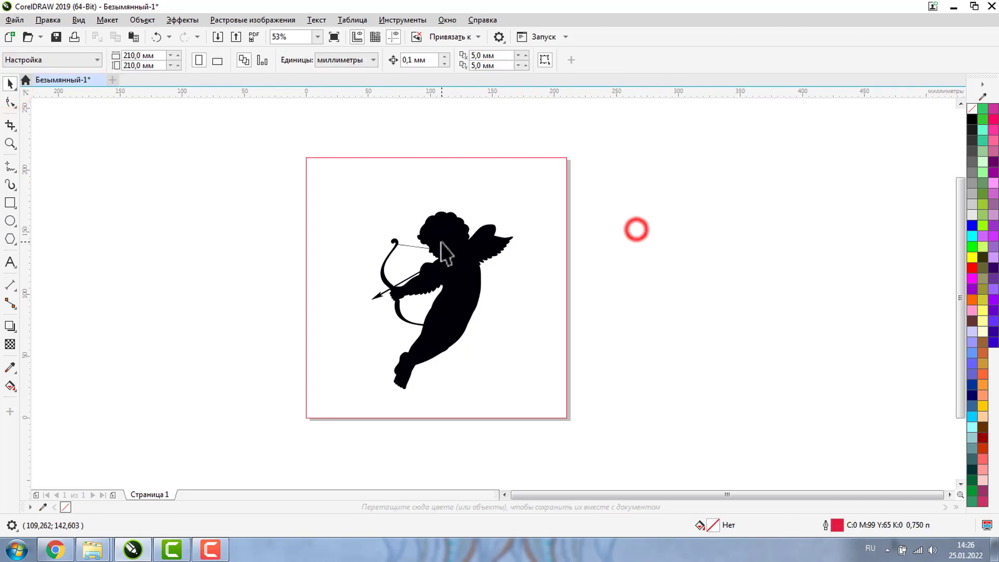
click(440, 241)
drag(516, 208, 484, 249)
drag(438, 311, 448, 239)
click(632, 252)
key(z)
key(shift+F4)
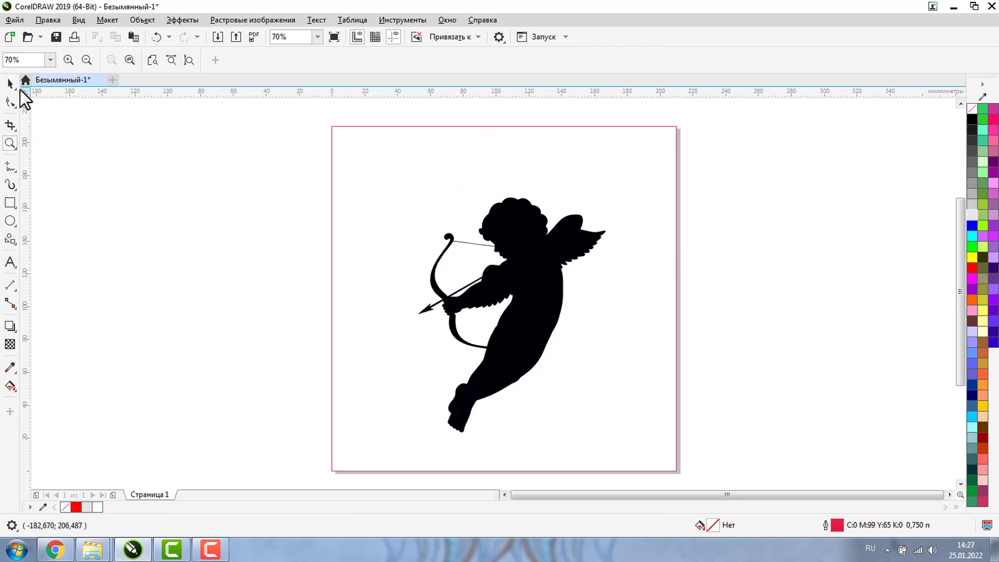
Draw a heart about 50 × 50 mm with the Common Shapes tool outside the page, beside the cupid's bow
click(540, 255)
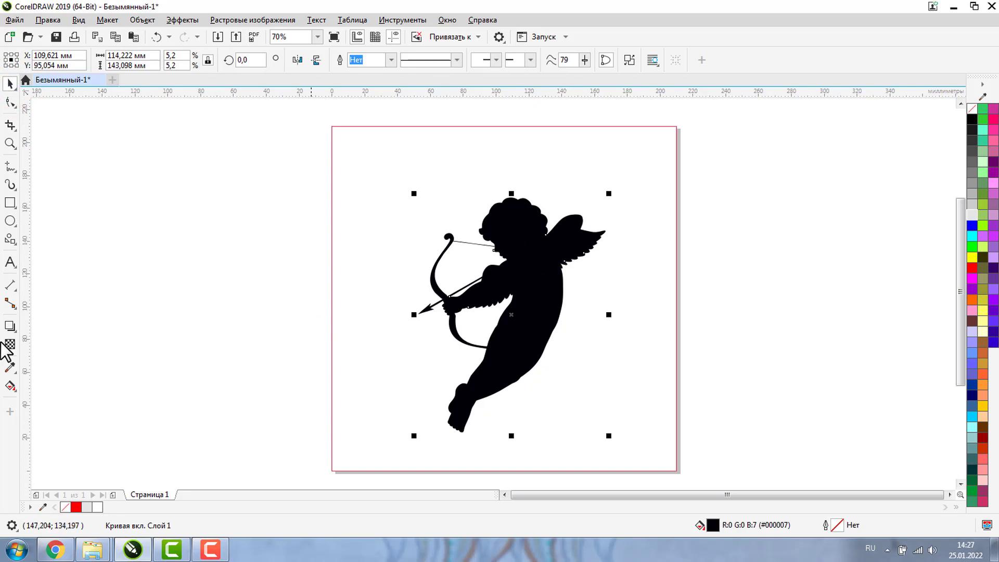
click(11, 243)
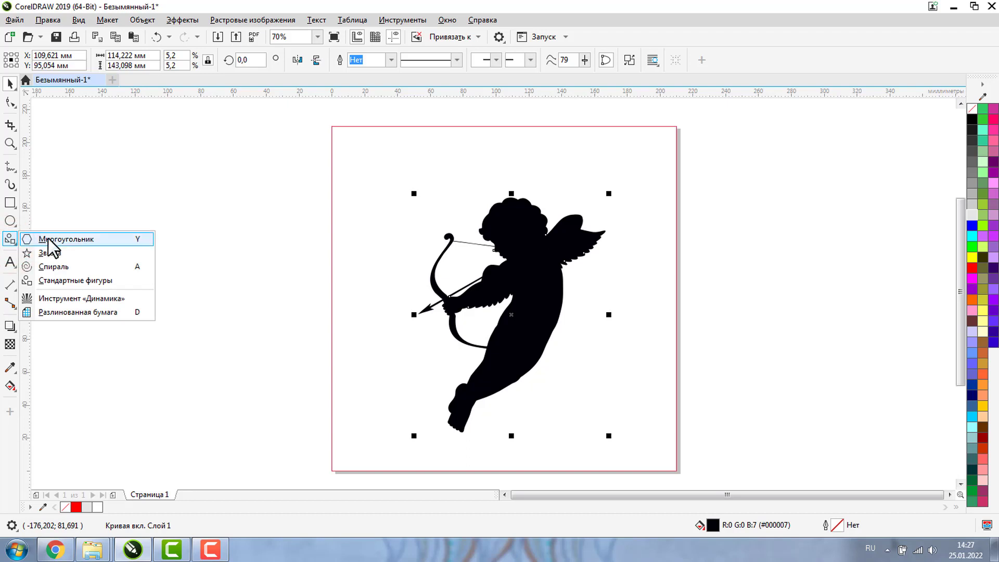
click(62, 279)
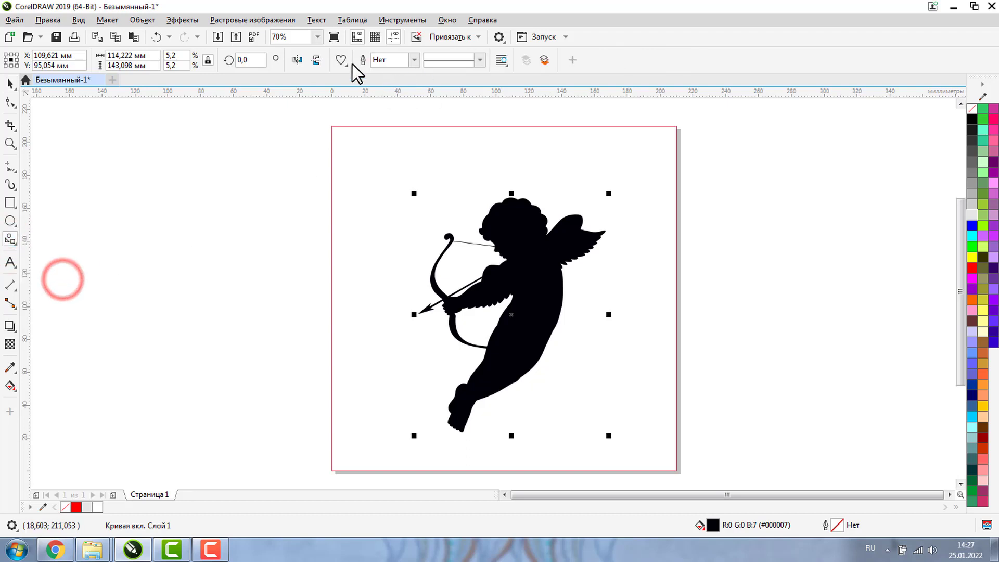
click(338, 60)
click(420, 113)
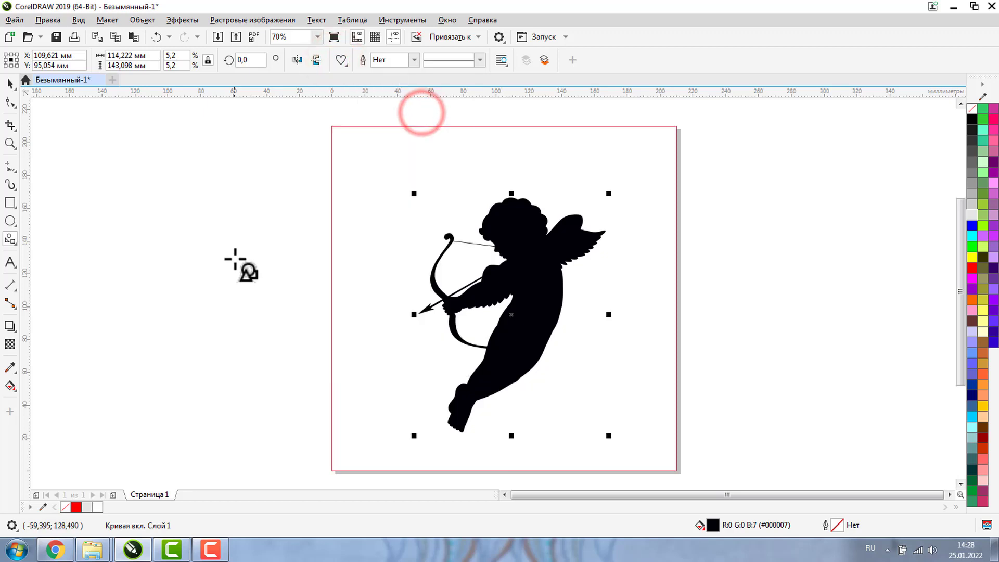
drag(235, 259, 307, 340)
Draw a second, smaller heart about 38 × 33 mm outside the page and delete it, keeping the larger heart
drag(137, 200, 198, 254)
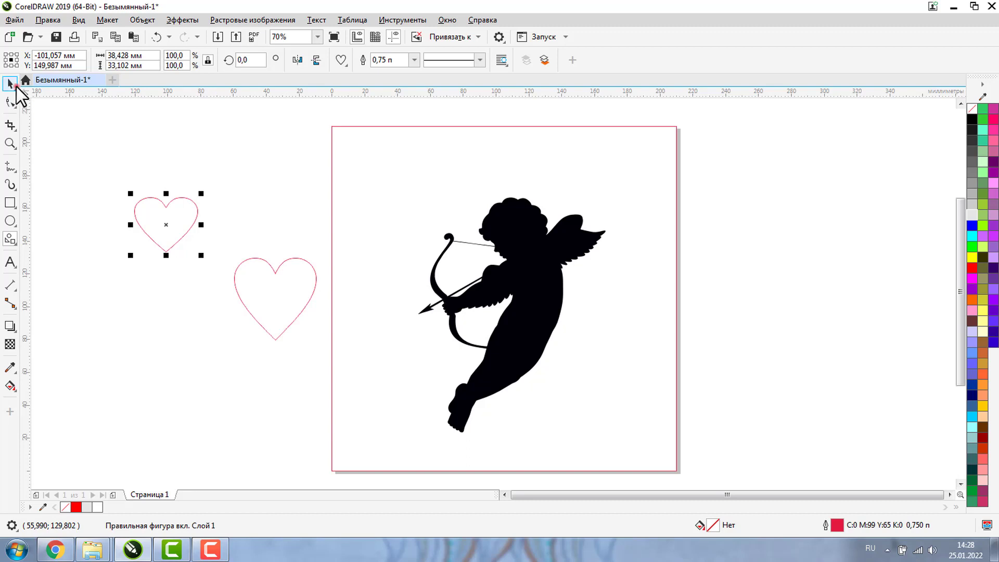
click(193, 221)
click(294, 299)
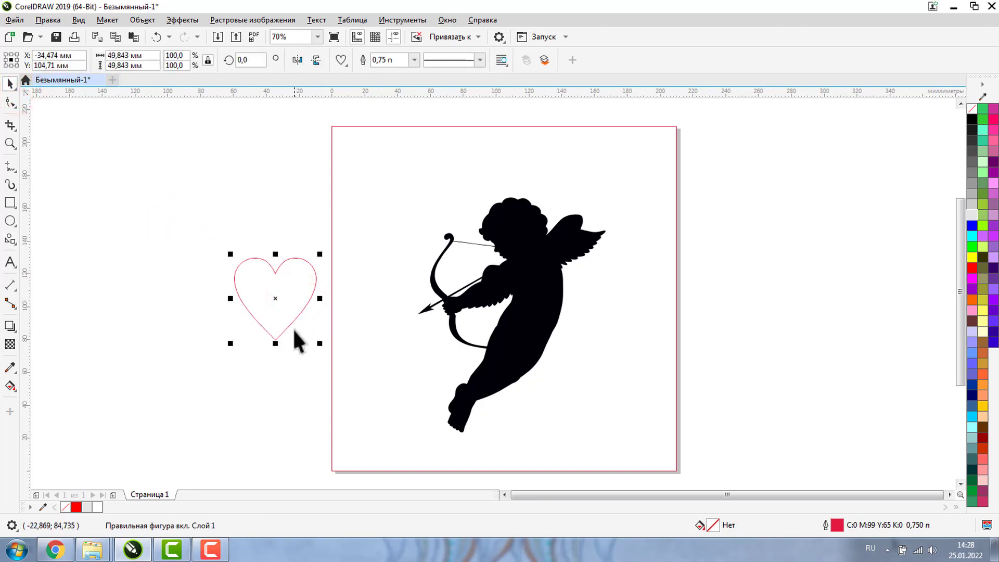
Fill the 210 mm square page frame with pink #FF99CC and remove its outline
click(540, 288)
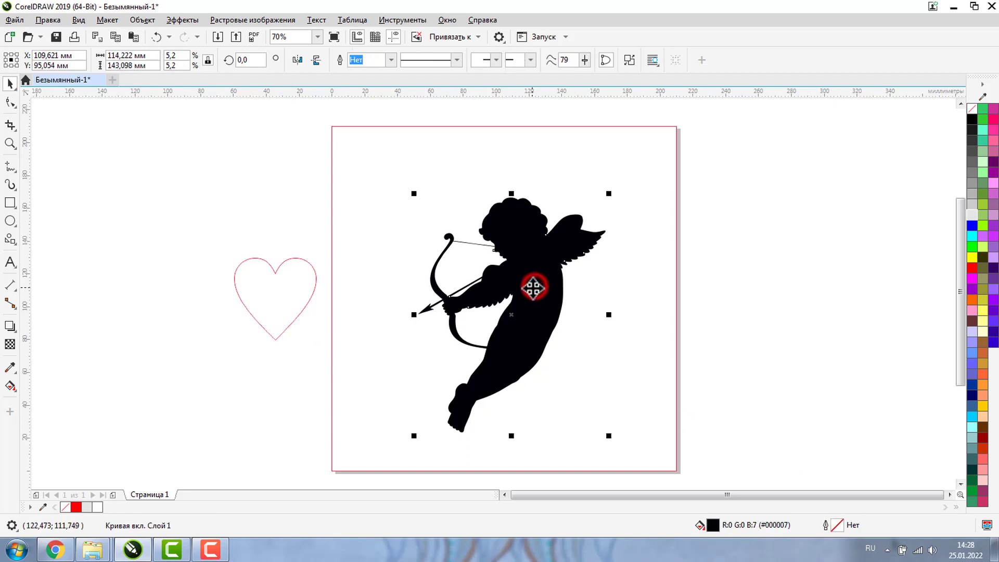
click(360, 134)
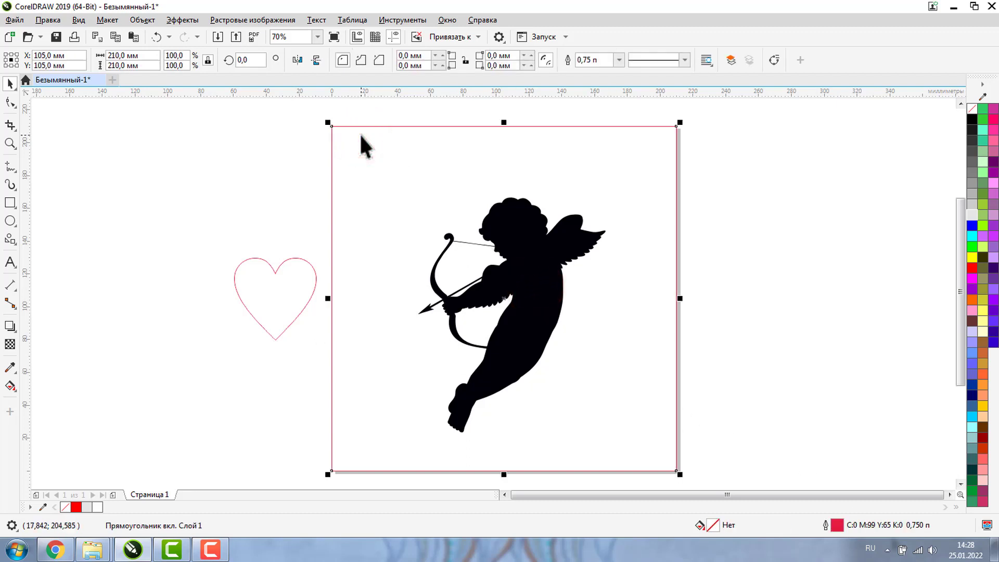
click(972, 311)
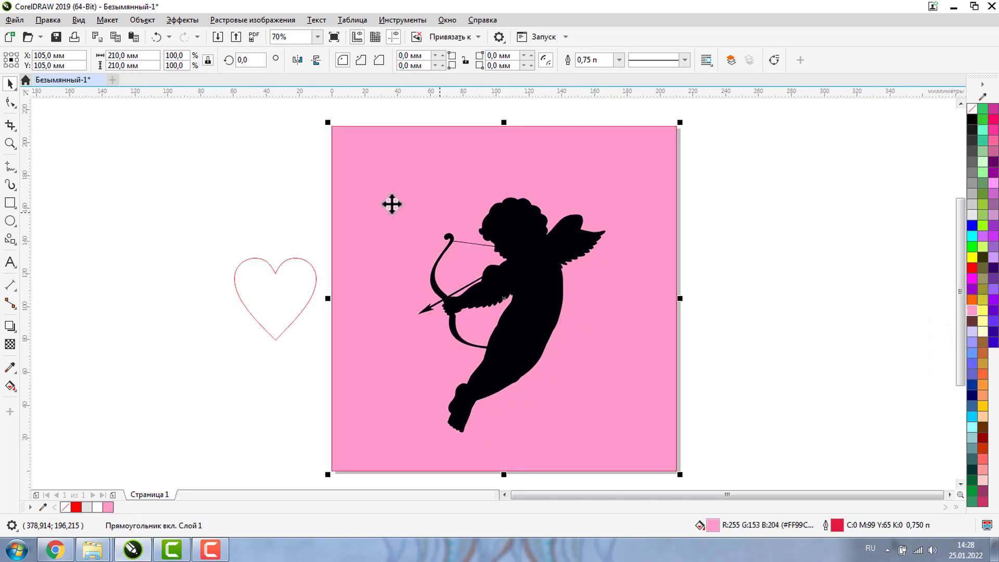
right_click(973, 110)
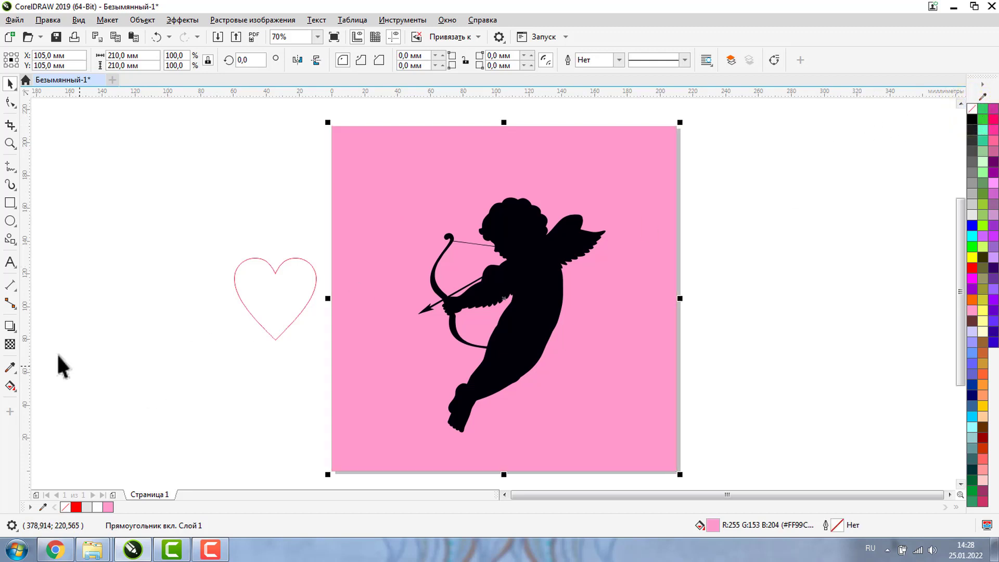
Apply a linear fountain fill to the pink square and angle it diagonally from the upper-left area to the lower-right area
click(10, 384)
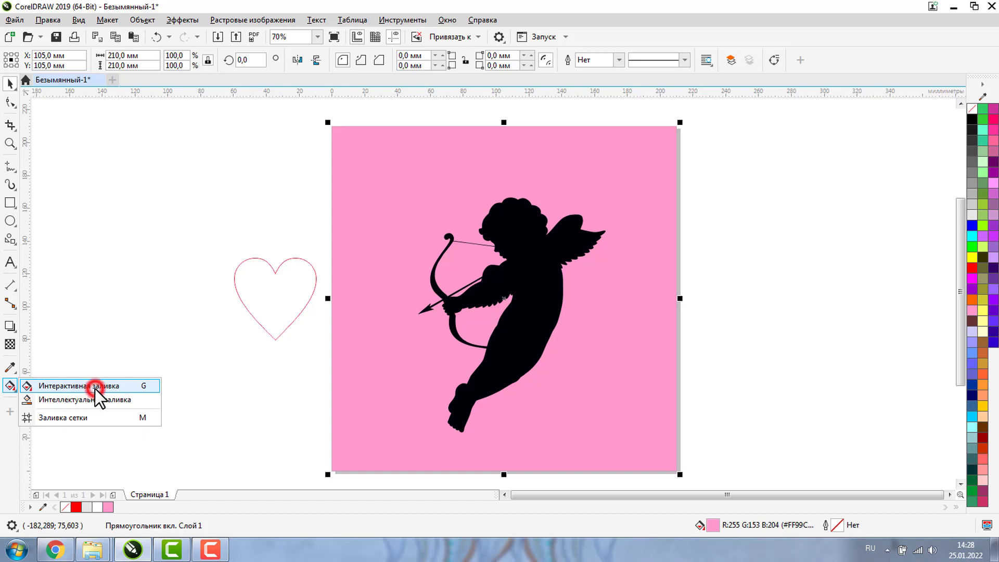
click(95, 388)
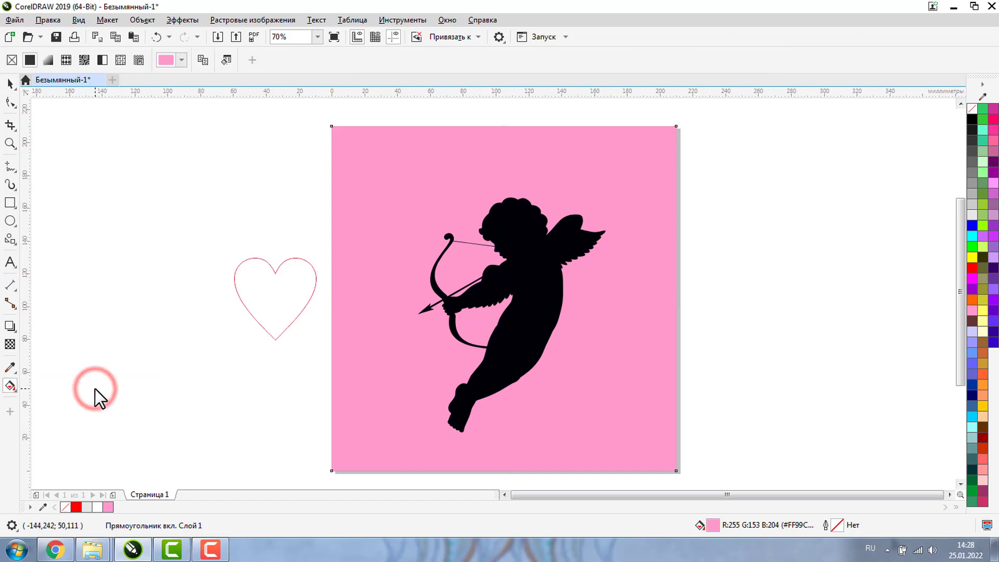
click(47, 60)
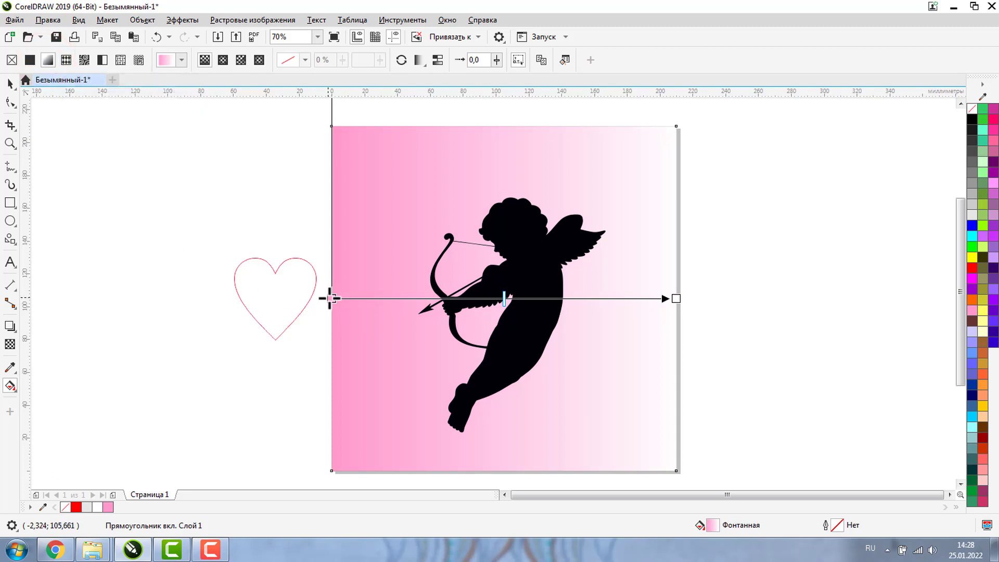
drag(331, 298, 351, 166)
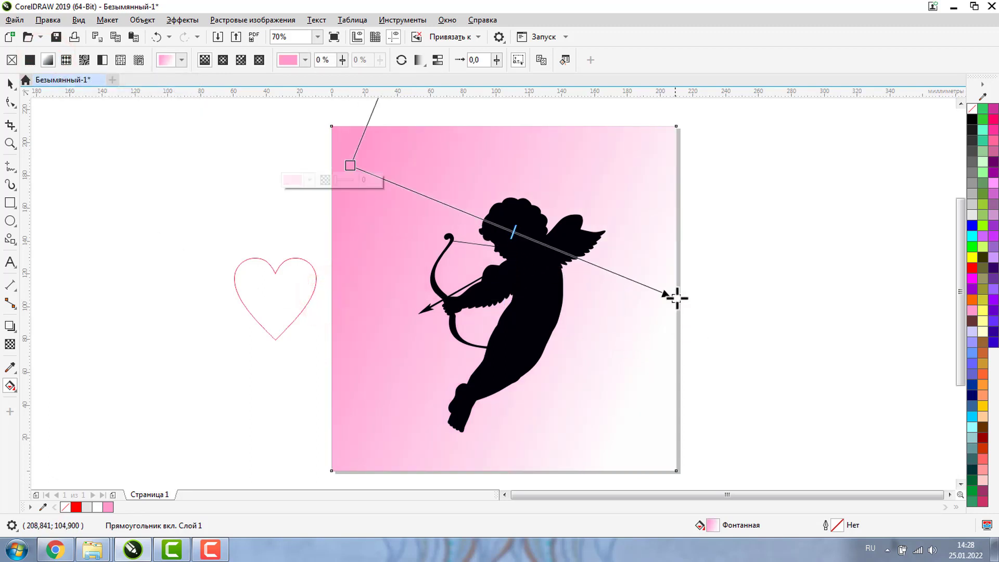
drag(677, 298, 579, 424)
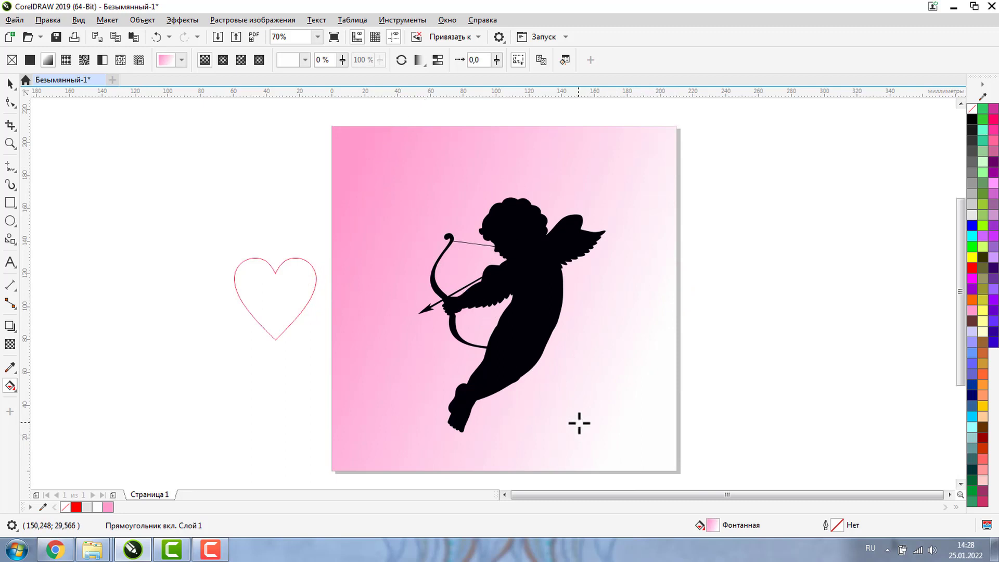
drag(352, 165, 389, 138)
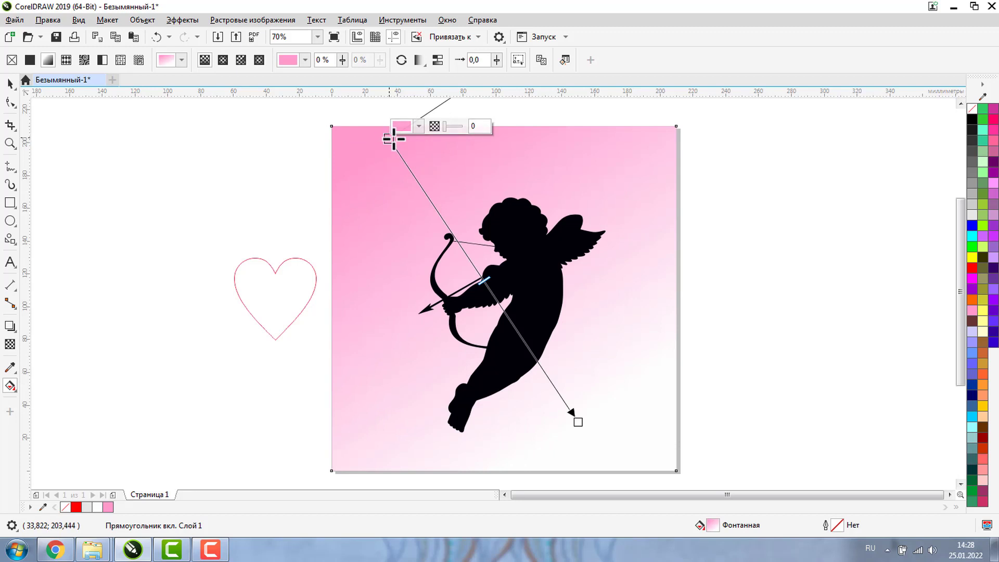
Set the gradient's start colour to the deeper pink #F771AB
click(419, 126)
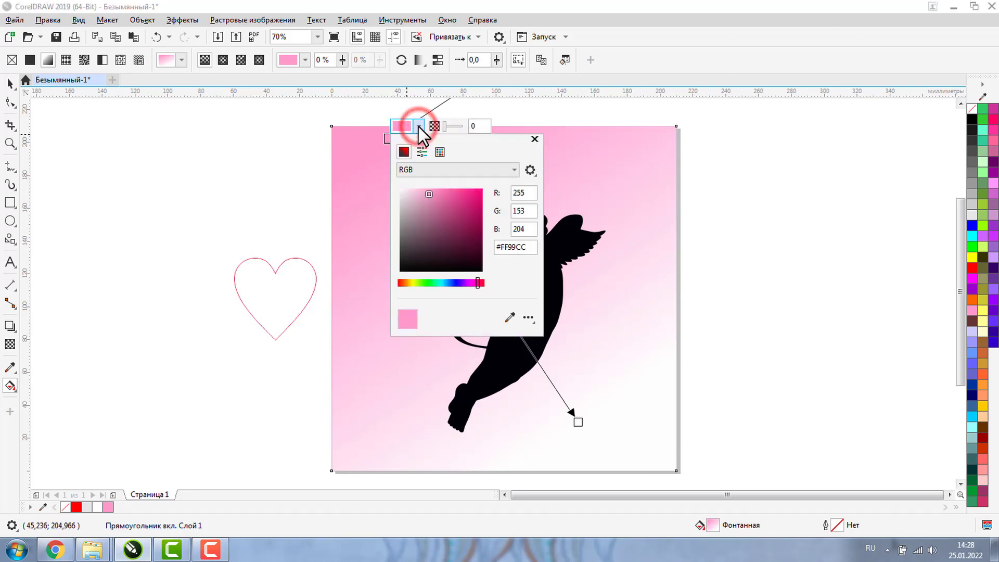
drag(428, 192, 443, 191)
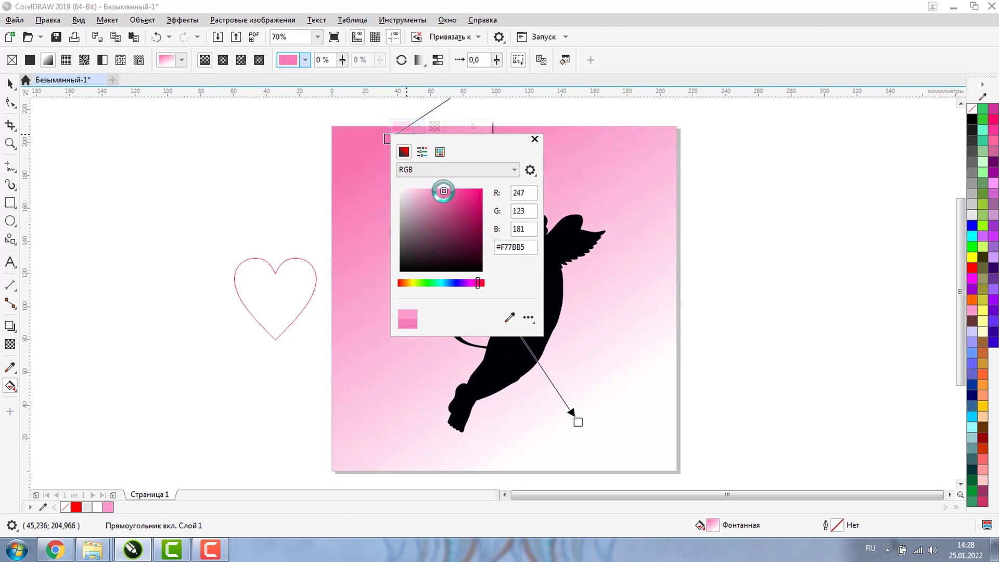
click(478, 284)
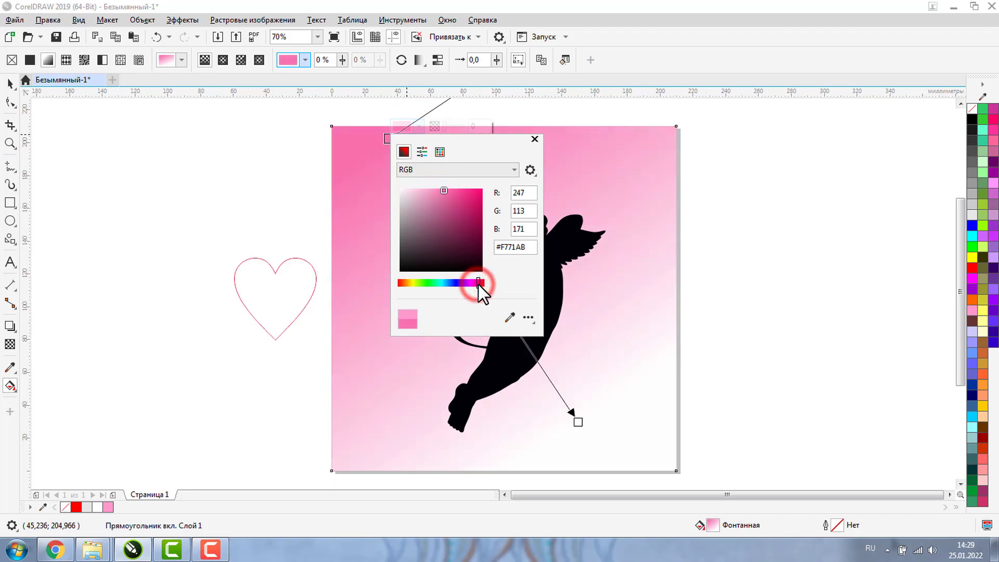
click(534, 139)
Set the gradient's end colour to salmon pink, C 0, M 52, Y 32, K 0
click(578, 421)
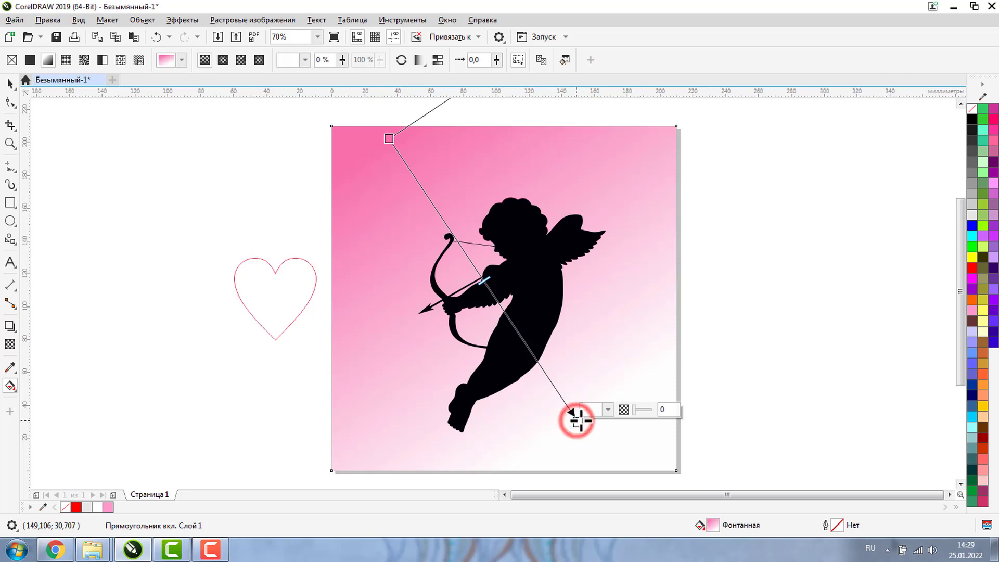
click(608, 411)
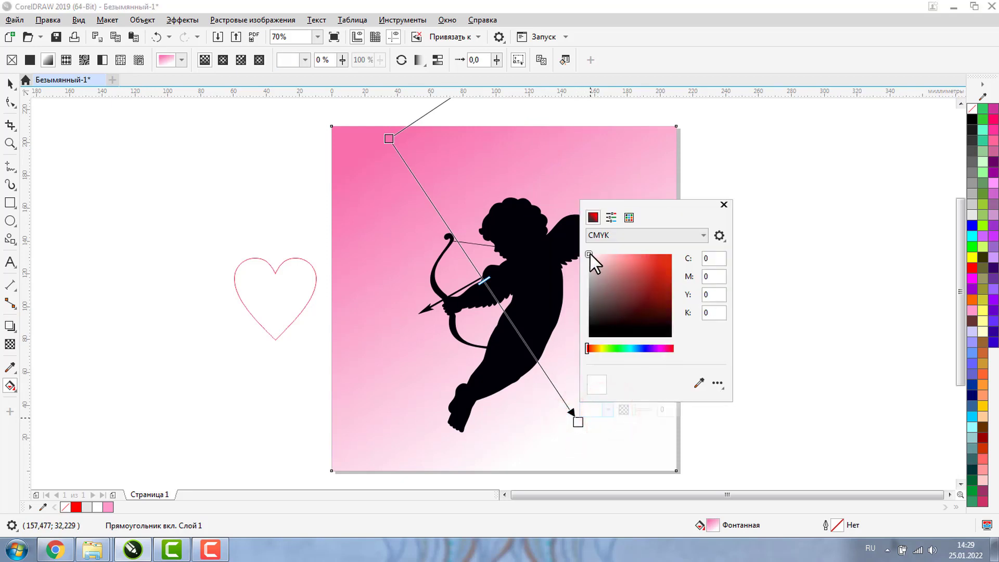
click(592, 253)
drag(592, 254, 622, 255)
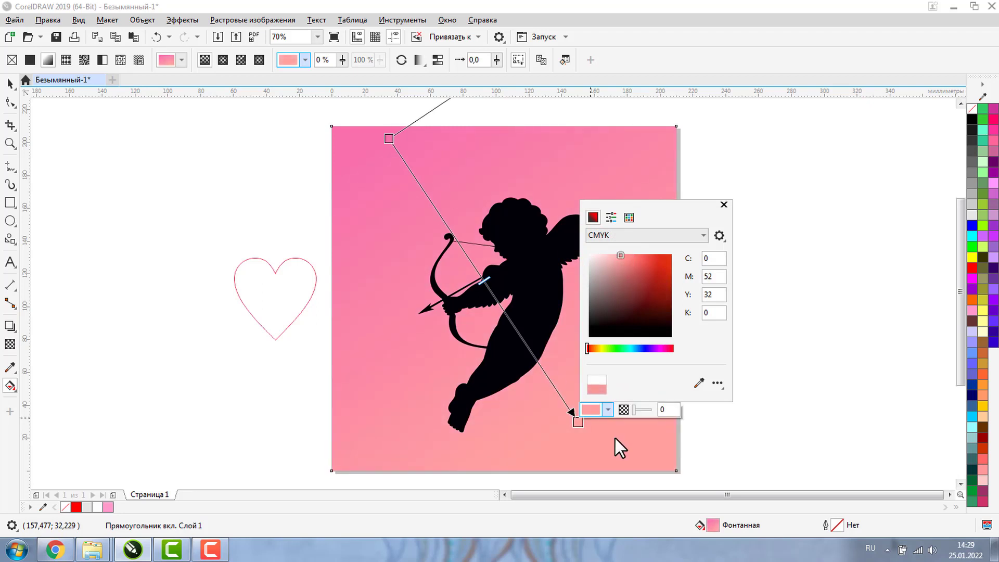
click(723, 204)
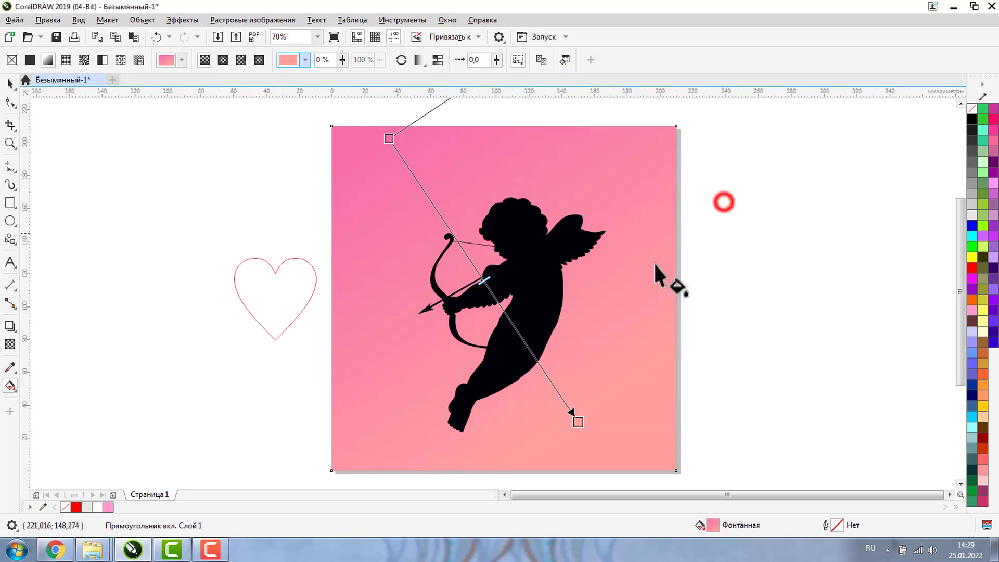
Add a gradient colour node at 32 %, set it to dark red C 14, M 100, Y 53, K 65, and remove it
double_click(451, 229)
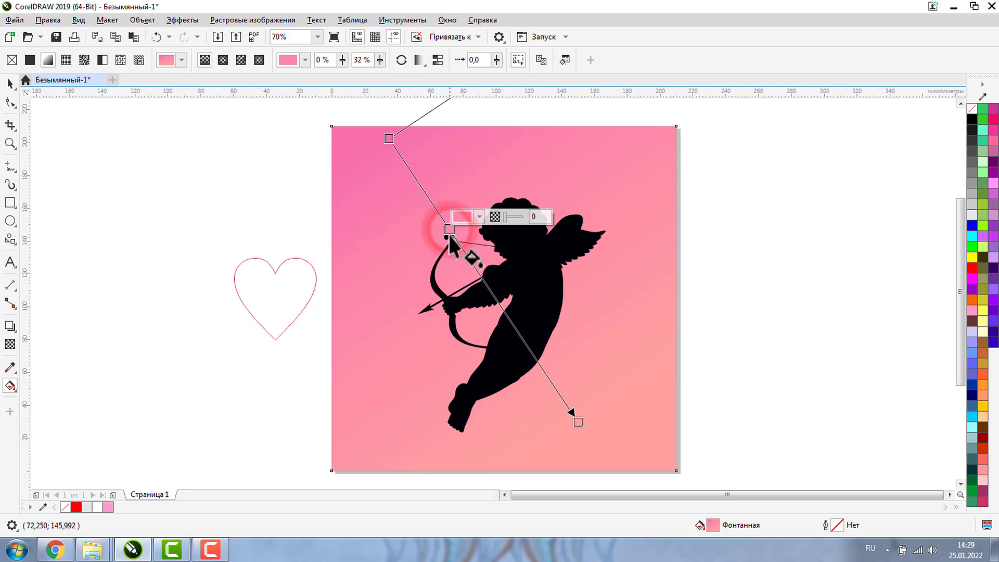
click(479, 216)
click(535, 329)
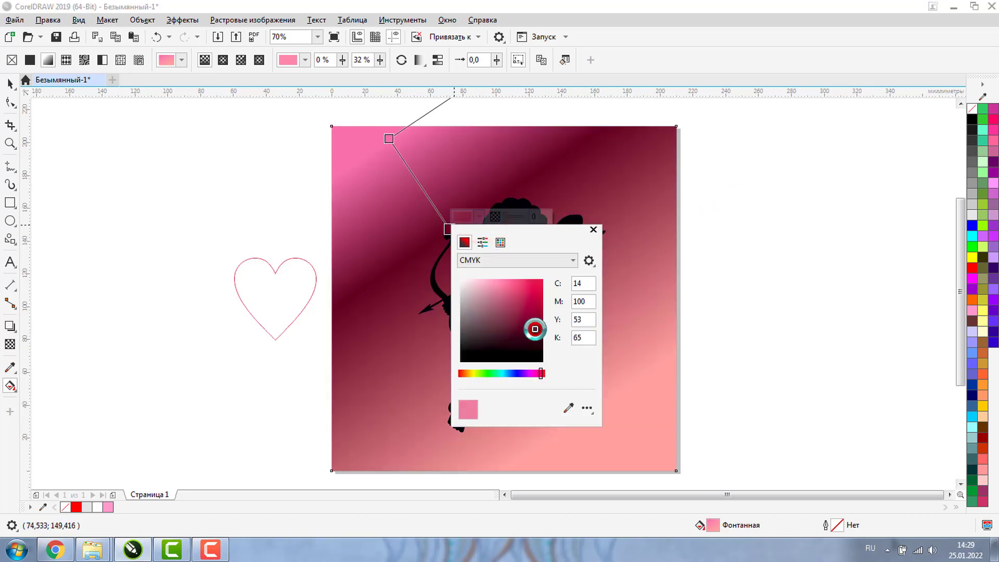
click(593, 229)
double_click(450, 229)
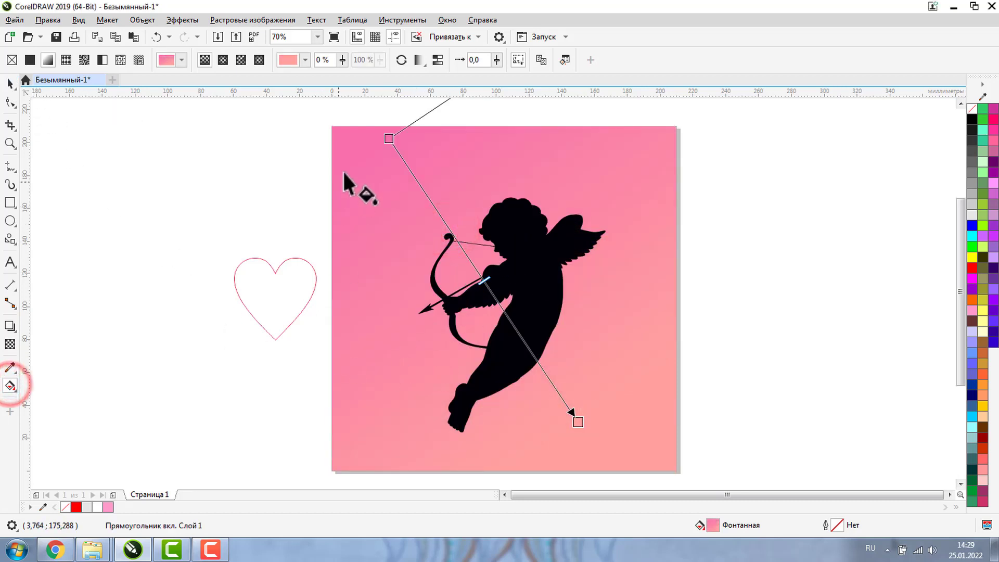
Move the gradient's start node along the square's upper edge and its end node closer to the lower-right corner
drag(389, 138, 426, 141)
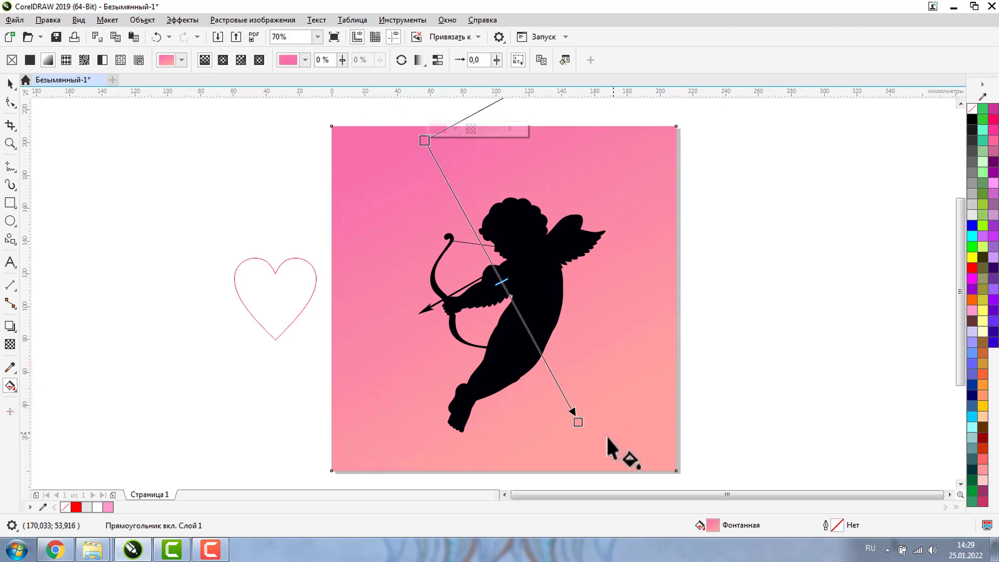
drag(581, 421, 662, 414)
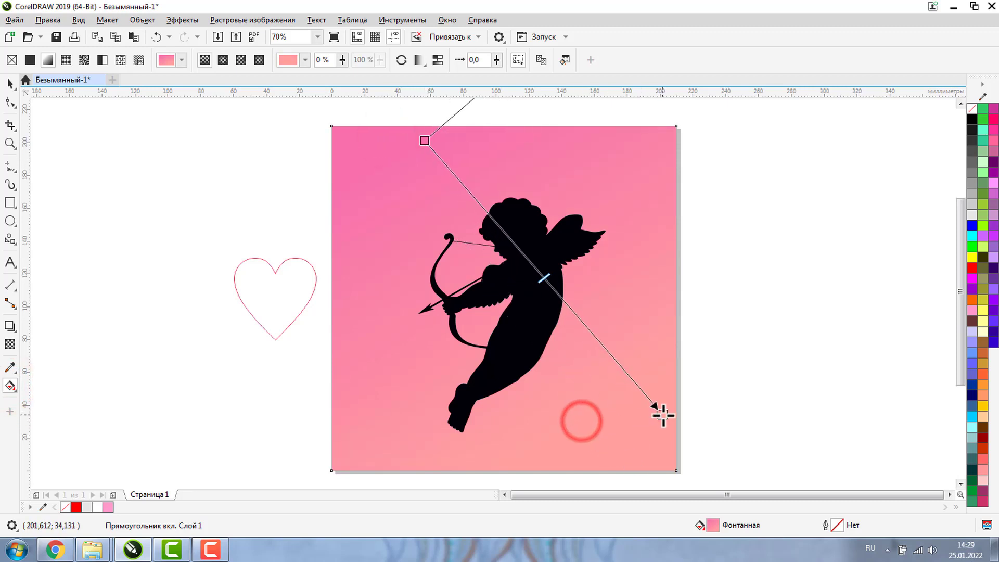
Move the gradient's start node lower and closer to the square's left edge, and fill the cupid silhouette white
drag(424, 140, 401, 187)
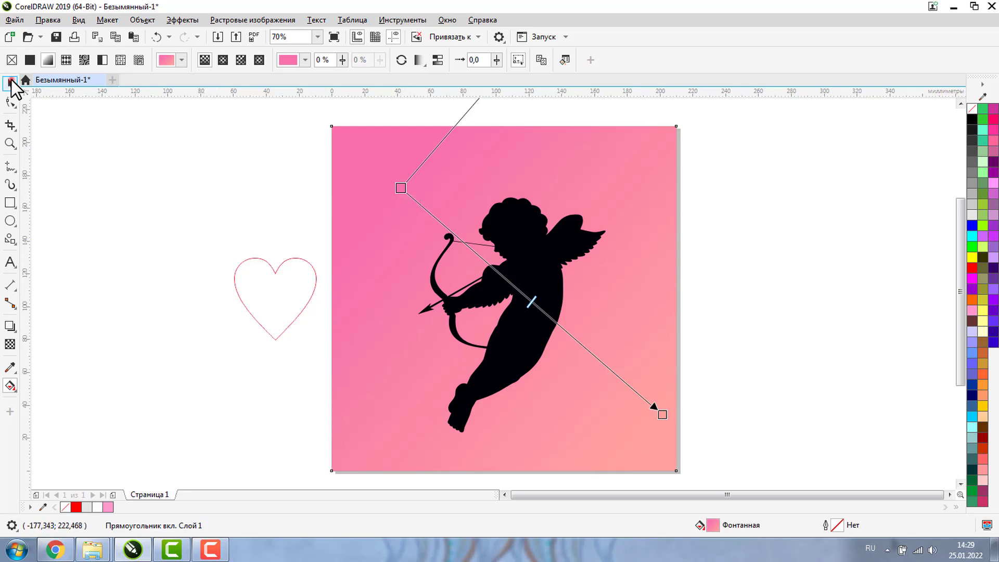
click(11, 82)
click(545, 301)
click(97, 507)
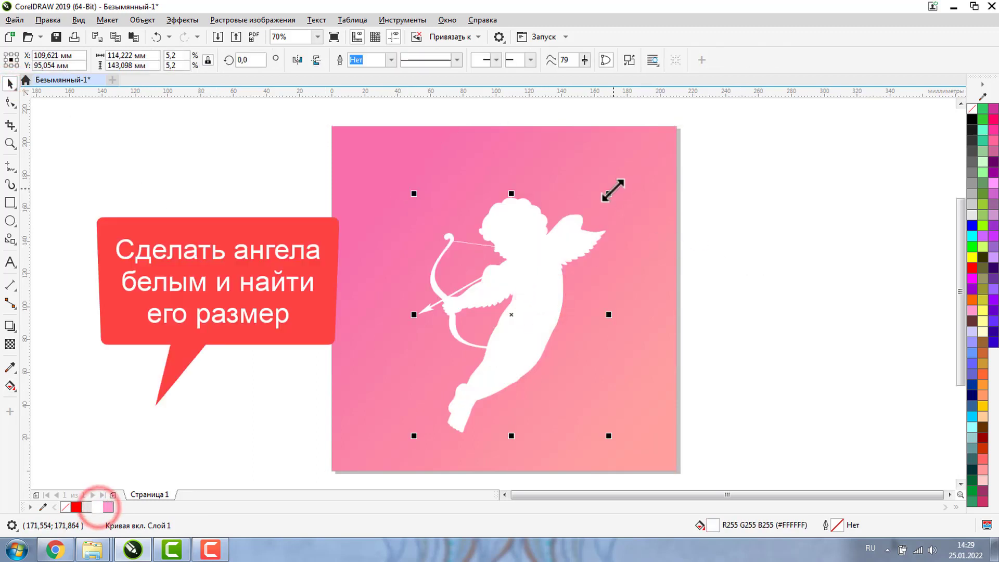
Scale the cupid down to about 96 × 120 mm and move it up within the square
drag(611, 192, 578, 232)
drag(517, 312, 531, 247)
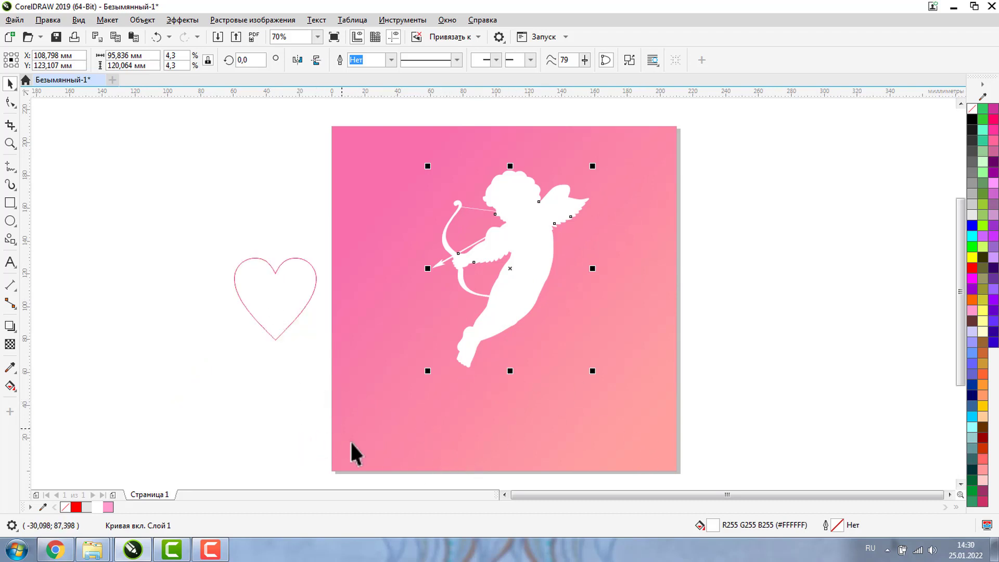
Draw a circle about 29 mm in diameter beside the square's lower-left part and move it onto the square
click(960, 484)
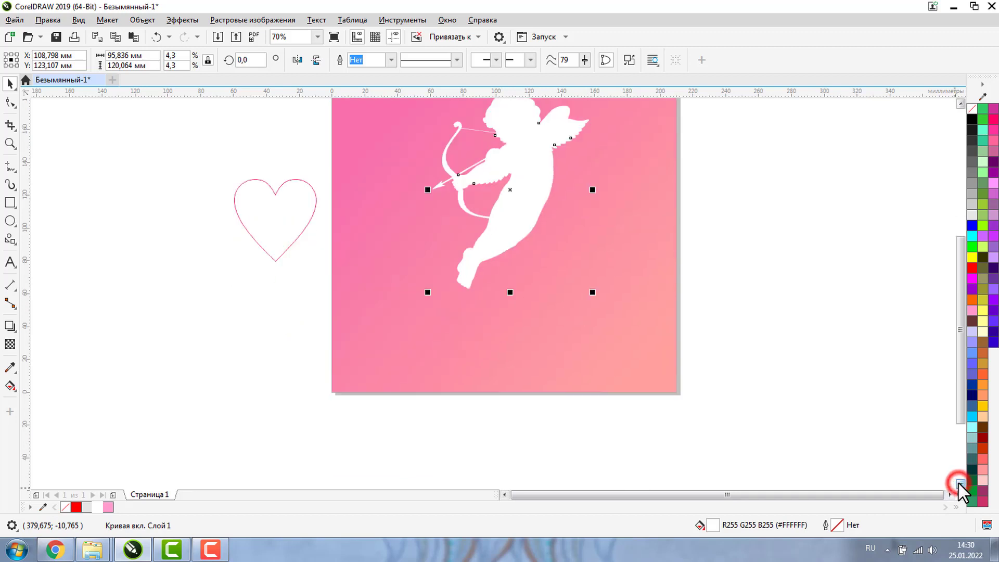
click(11, 220)
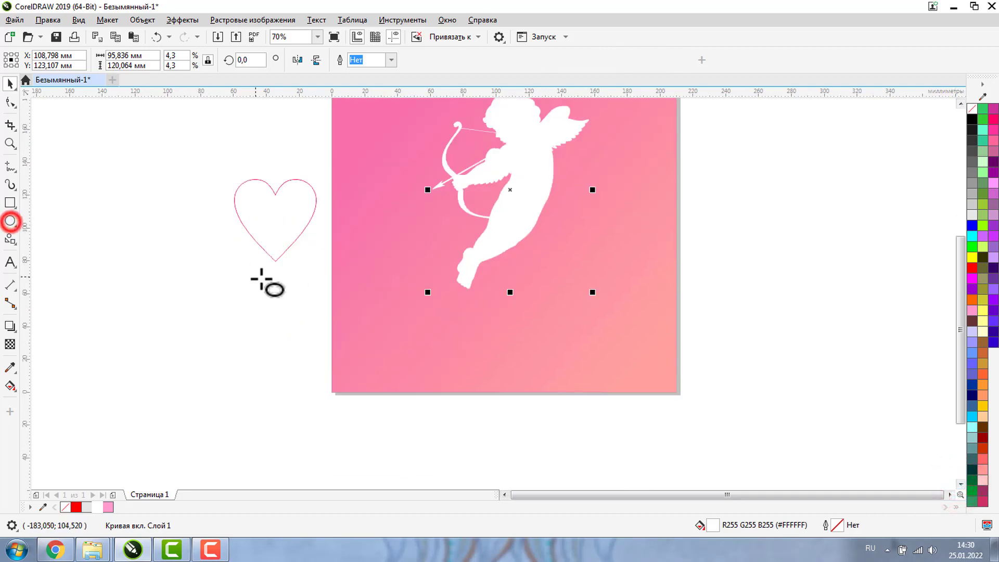
drag(278, 304, 327, 353)
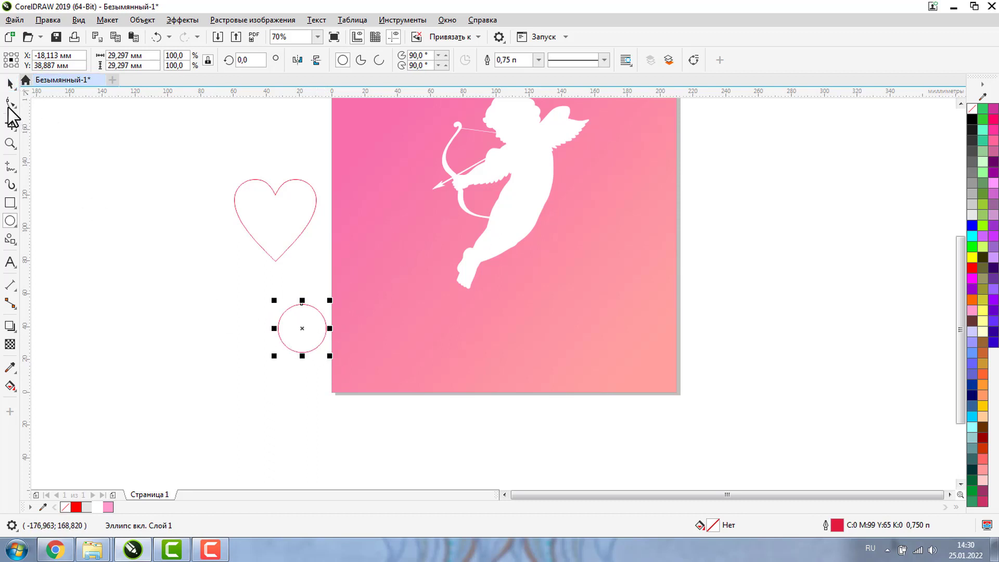
click(12, 85)
drag(306, 333, 387, 264)
Add one overlapping copy of the circle and three copies about 41 mm wide: at the cupid's foot, right of it and over the square's left edge
drag(417, 301, 453, 265)
drag(486, 236, 506, 216)
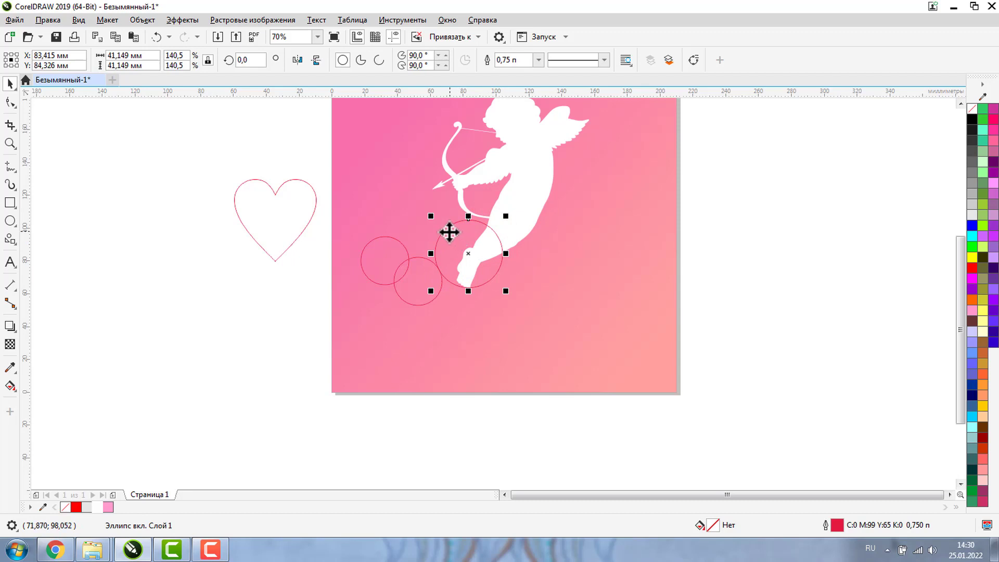
drag(445, 244, 508, 304)
click(374, 258)
click(441, 238)
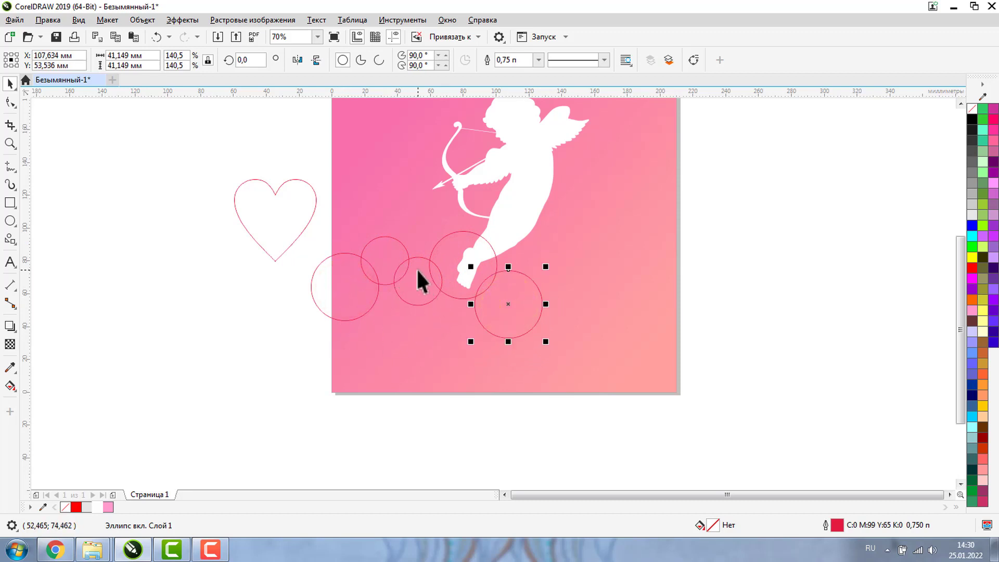
Place a copy of a small circle enlarged to about 37 mm right of the cupid's foot, and a larger copy at its lower right
drag(418, 271, 586, 223)
click(546, 270)
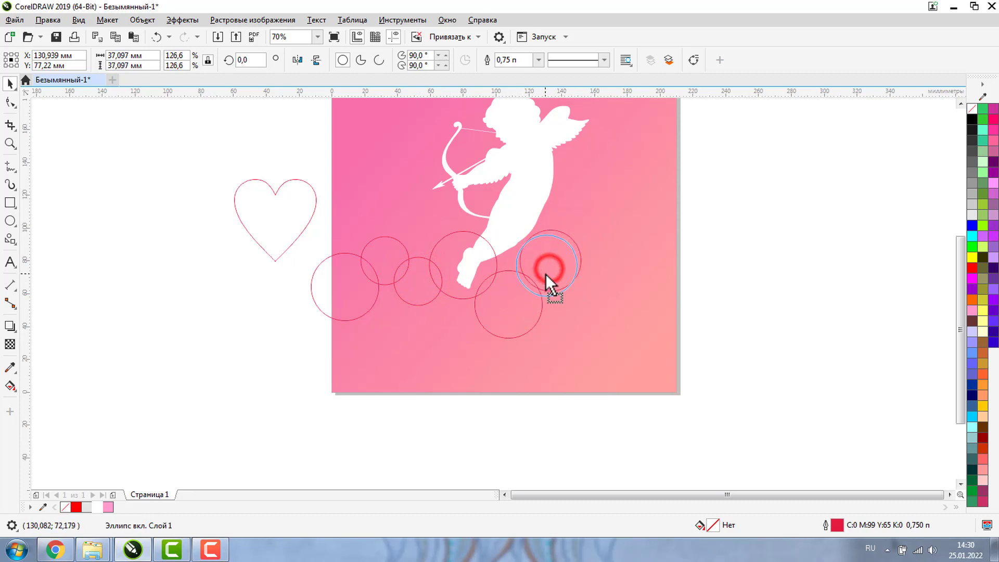
drag(548, 270, 592, 296)
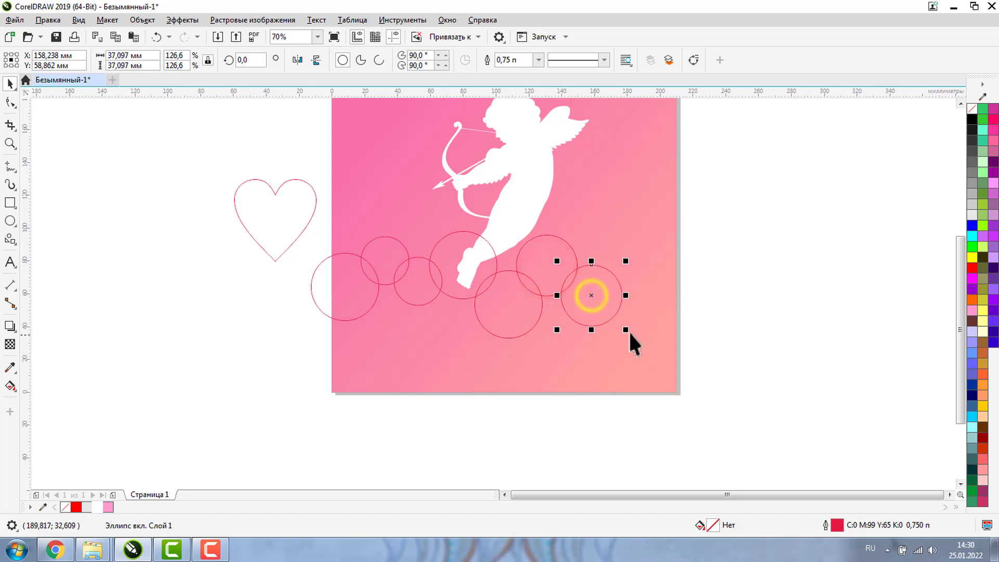
drag(625, 332, 648, 350)
Duplicate the largest circle to its upper right, and place a copy of the 29 mm circle above it on the square's right edge
drag(600, 308, 652, 255)
right_click(652, 255)
click(412, 280)
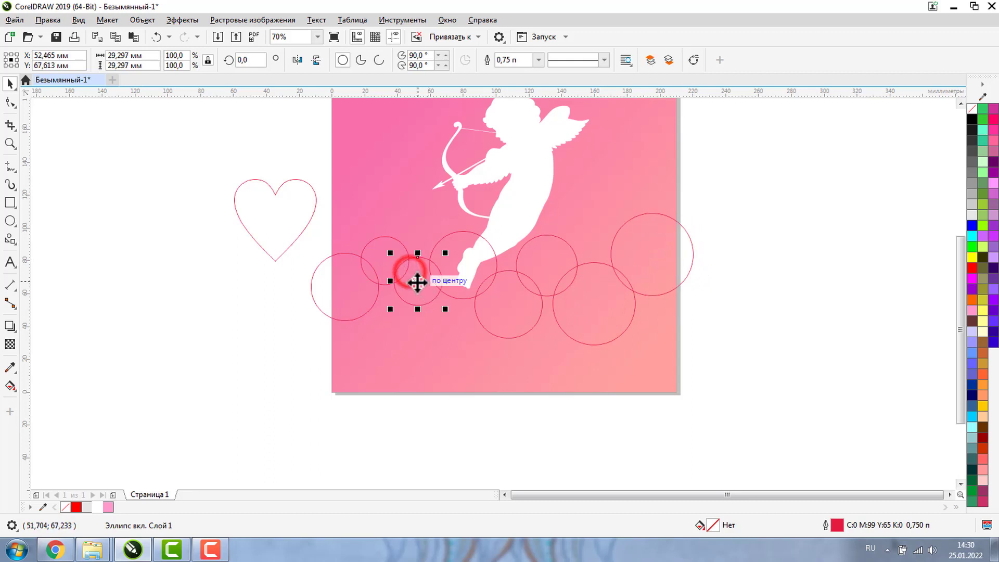
drag(417, 279, 677, 206)
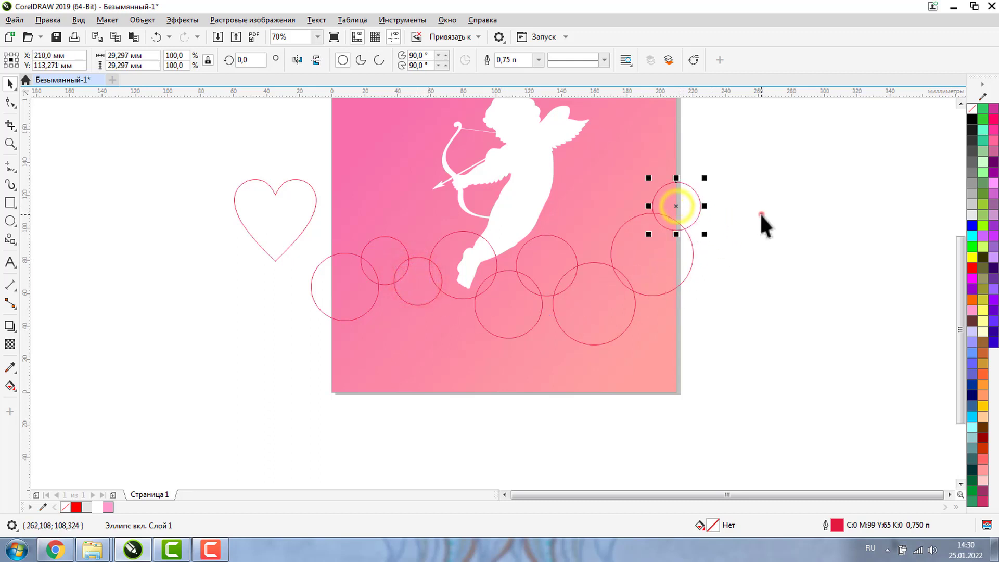
Duplicate all nine circles straight below the square as a spare set
click(759, 212)
drag(290, 227, 783, 401)
mouse_move(630, 298)
mouse_down()
mouse_move(623, 488)
mouse_move(624, 472)
mouse_up()
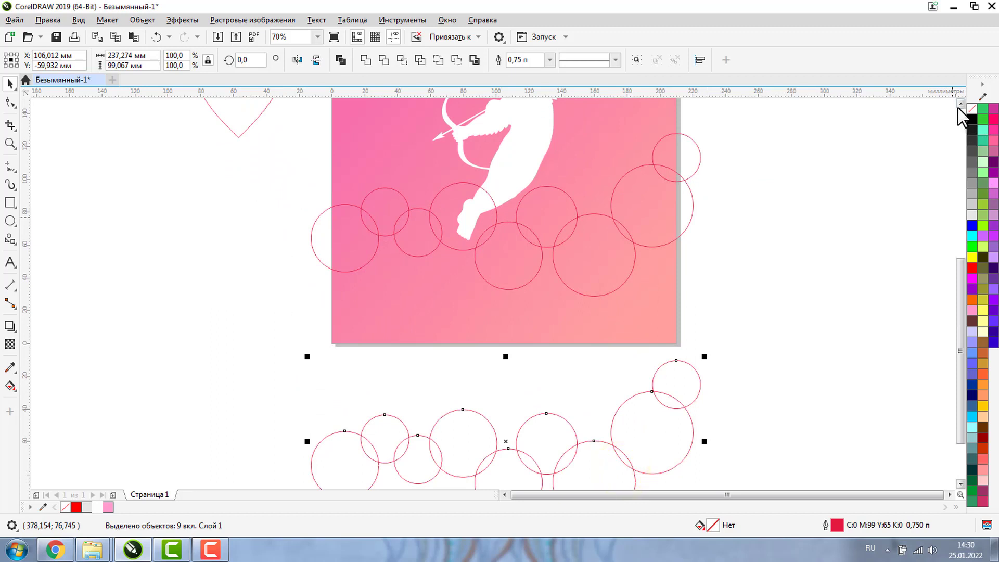
Weld the nine circles lying on the square into a single cloud outline
scroll(625, 260, up, 3)
key(Escape)
drag(301, 196, 788, 417)
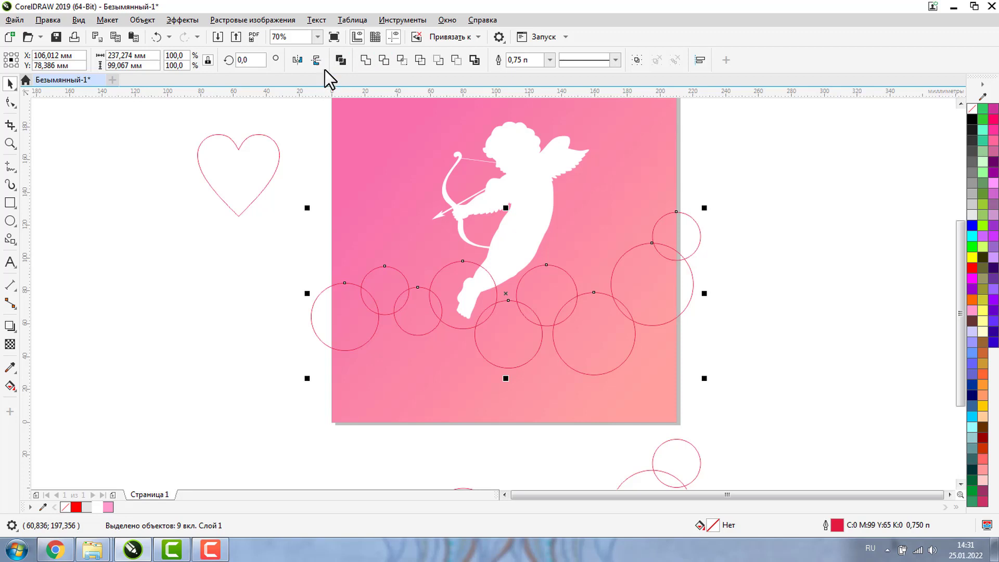
click(366, 61)
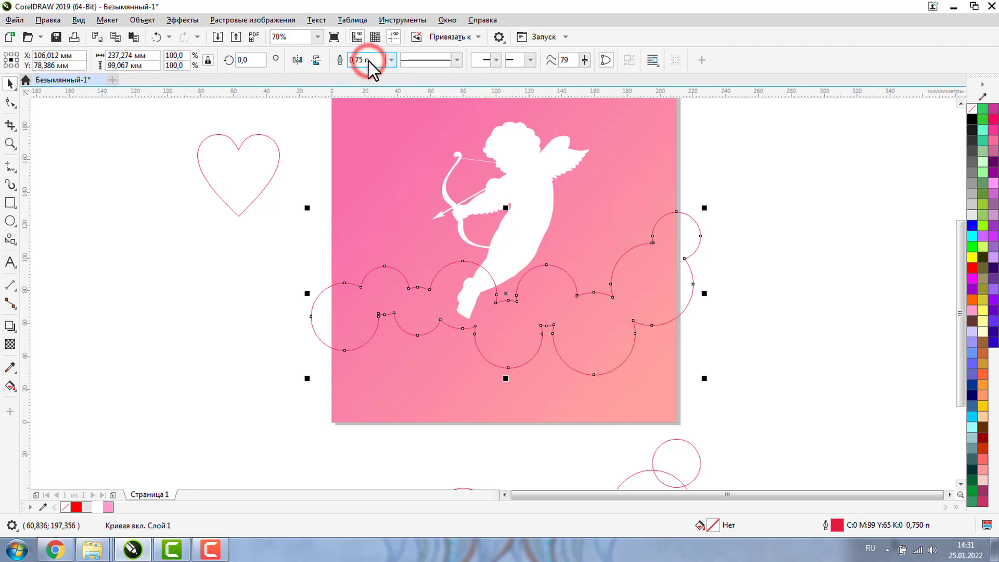
click(58, 232)
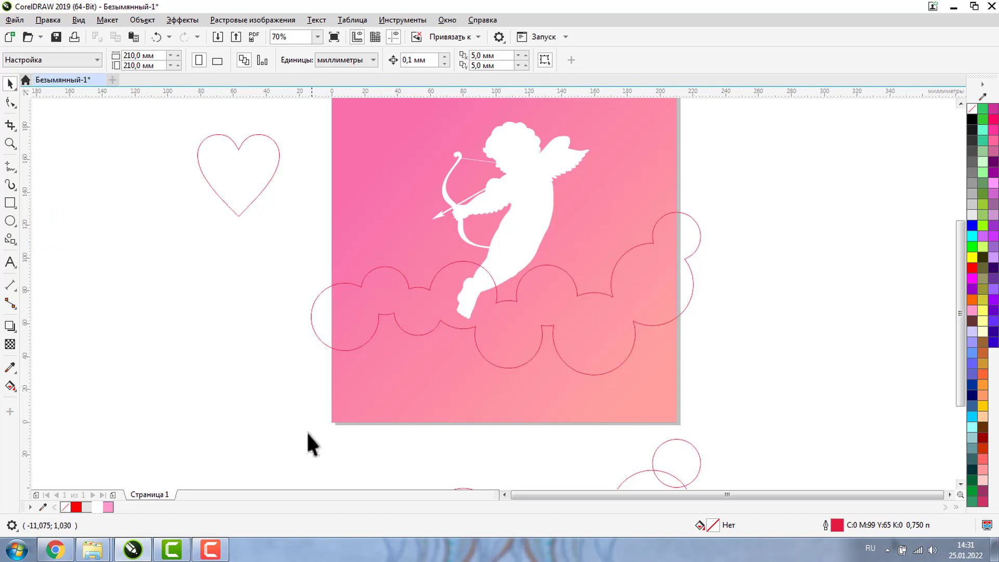
Draw a closed straight-sided Freehand shape, about 311 × 156 mm, running through the cloud outline and around the square's lower part
click(11, 166)
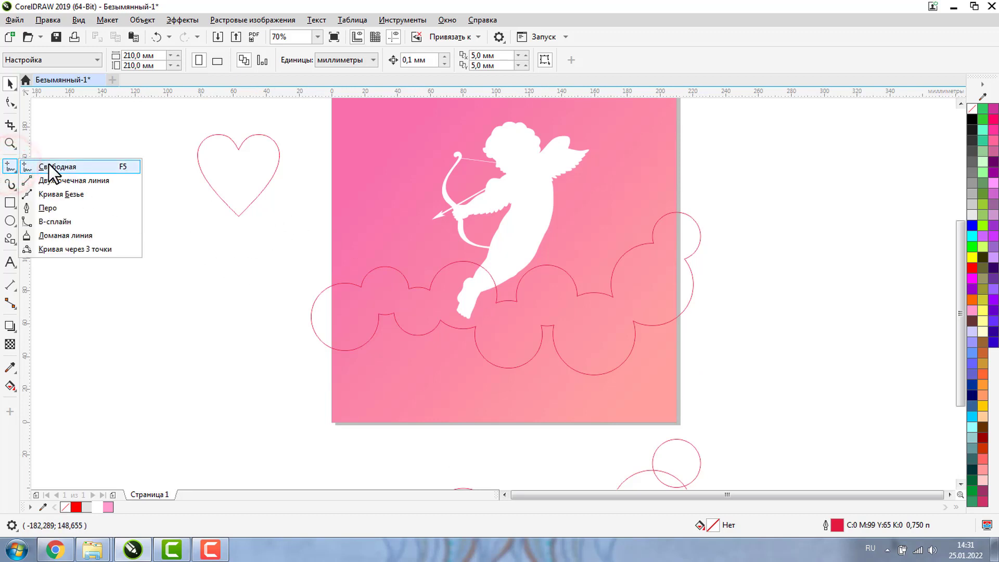
click(56, 167)
click(287, 379)
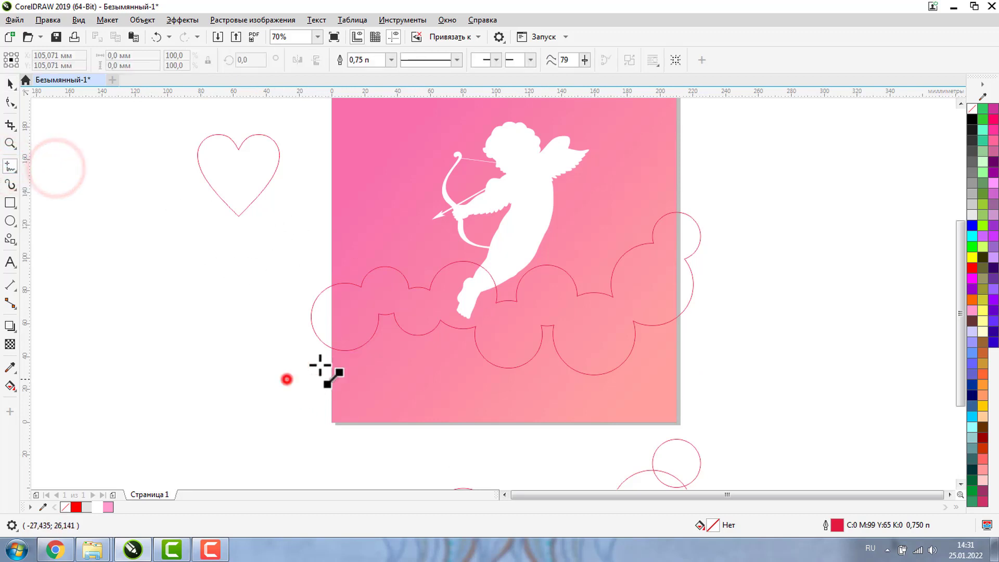
click(354, 300)
click(419, 302)
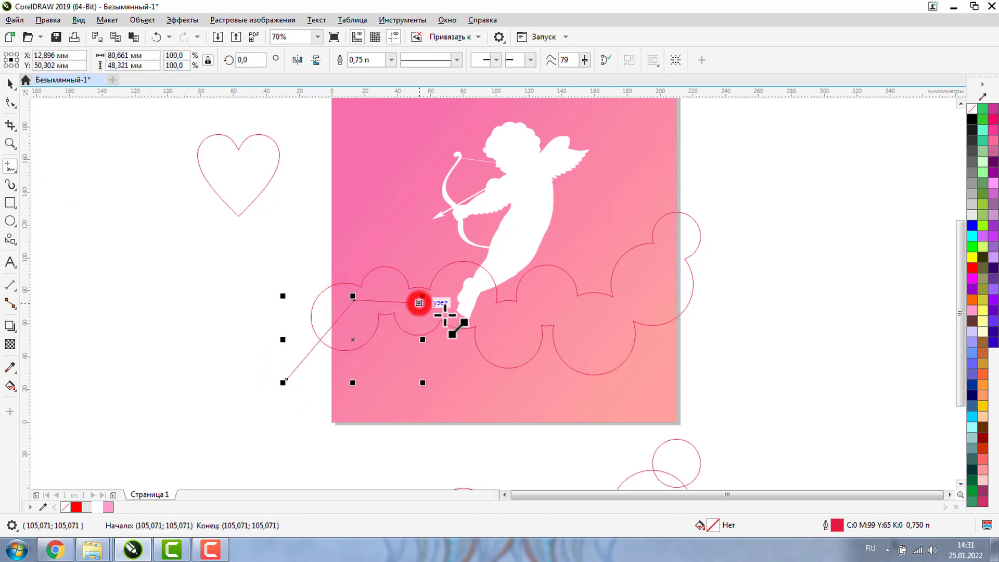
click(487, 315)
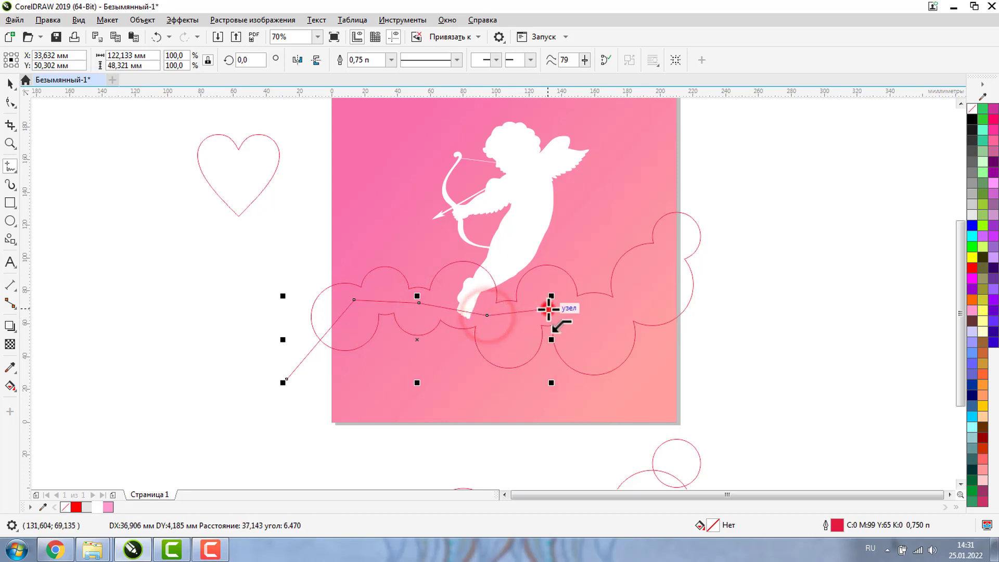
click(547, 308)
click(598, 334)
click(652, 273)
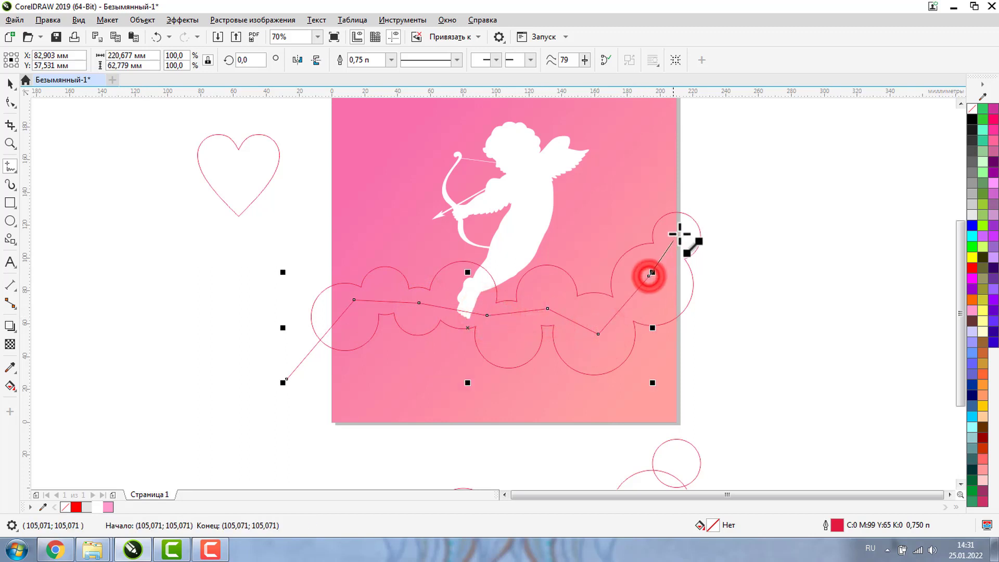
click(722, 207)
click(797, 334)
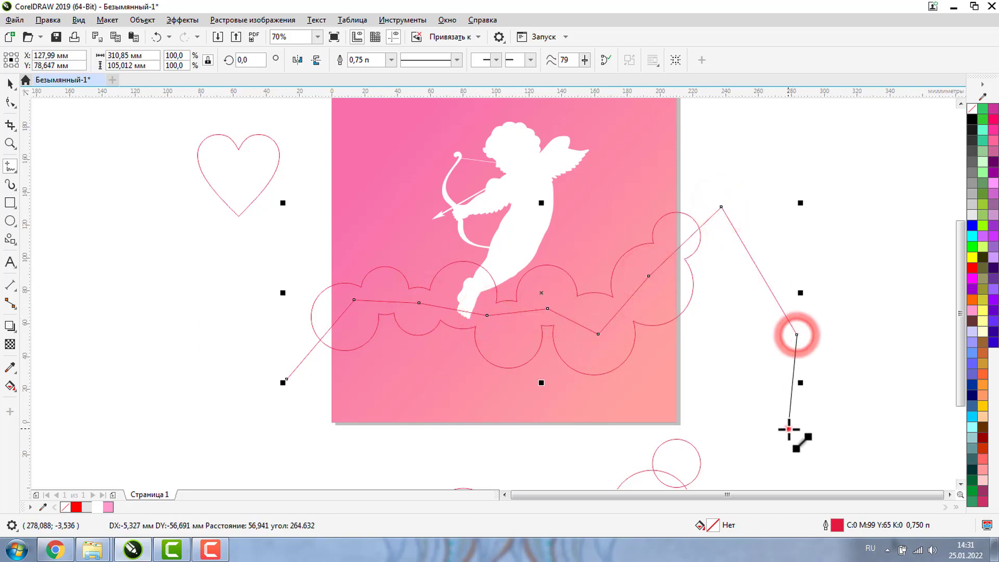
click(789, 428)
click(409, 462)
click(289, 447)
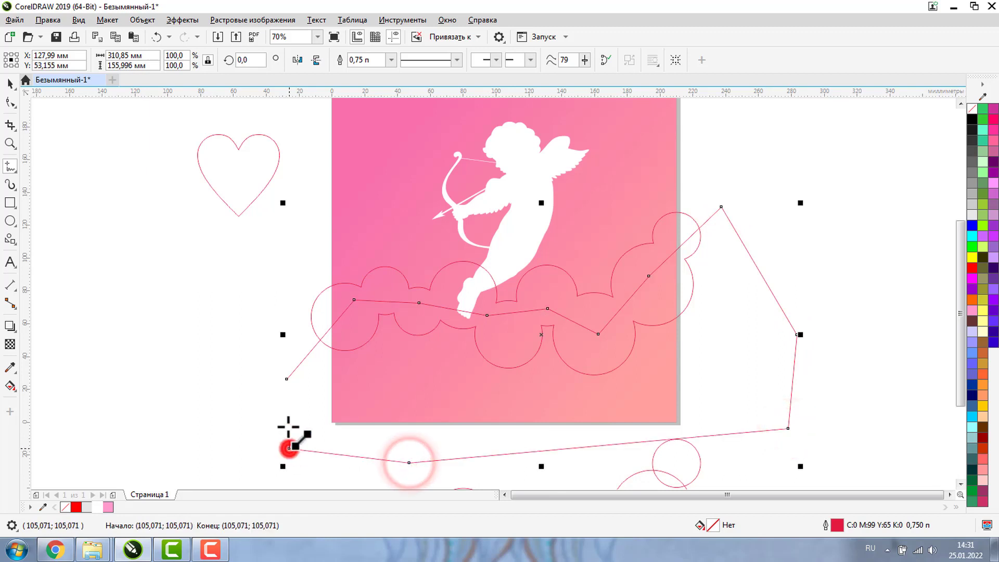
click(287, 379)
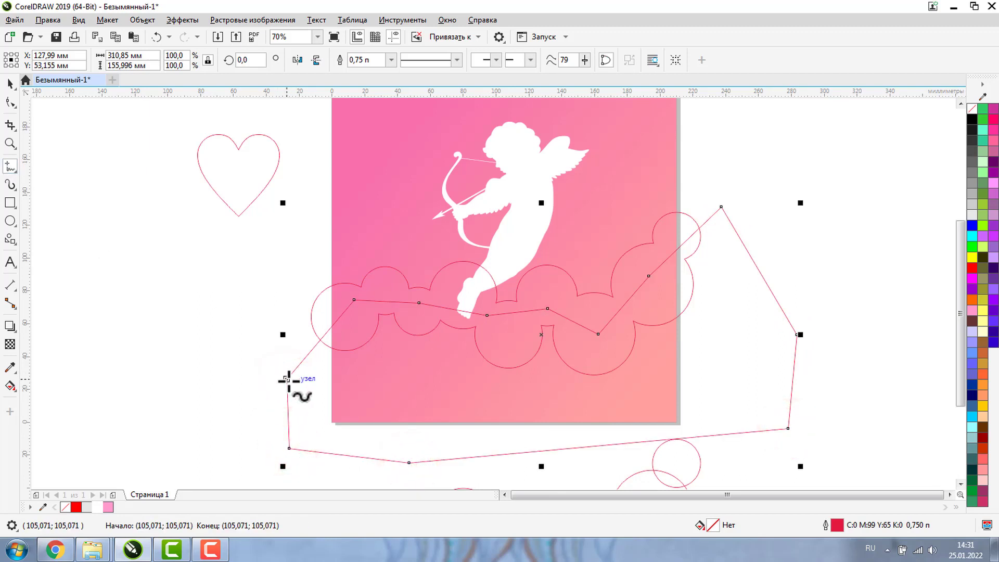
Weld the straight-sided shape with the cloud outline
click(11, 85)
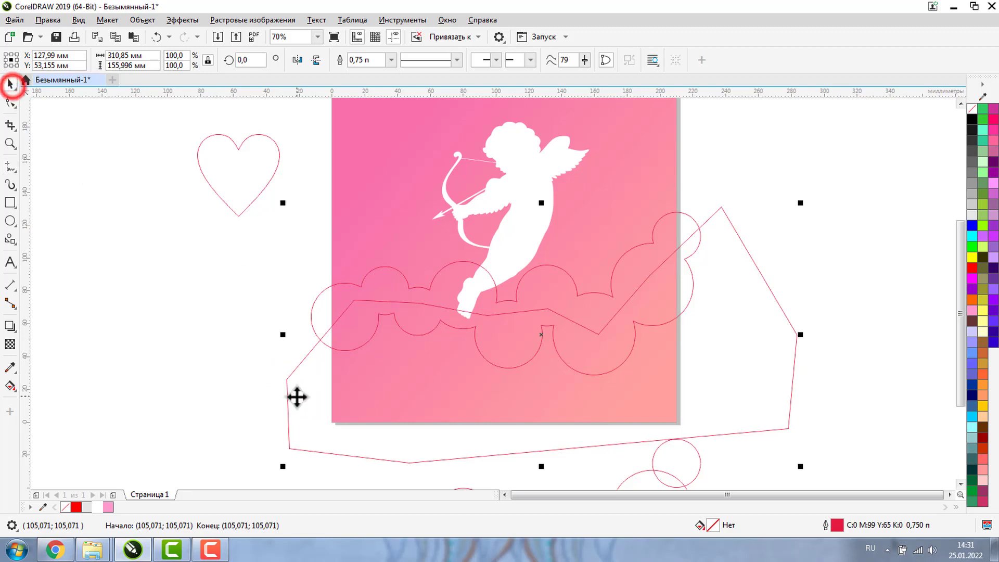
shift+click(383, 279)
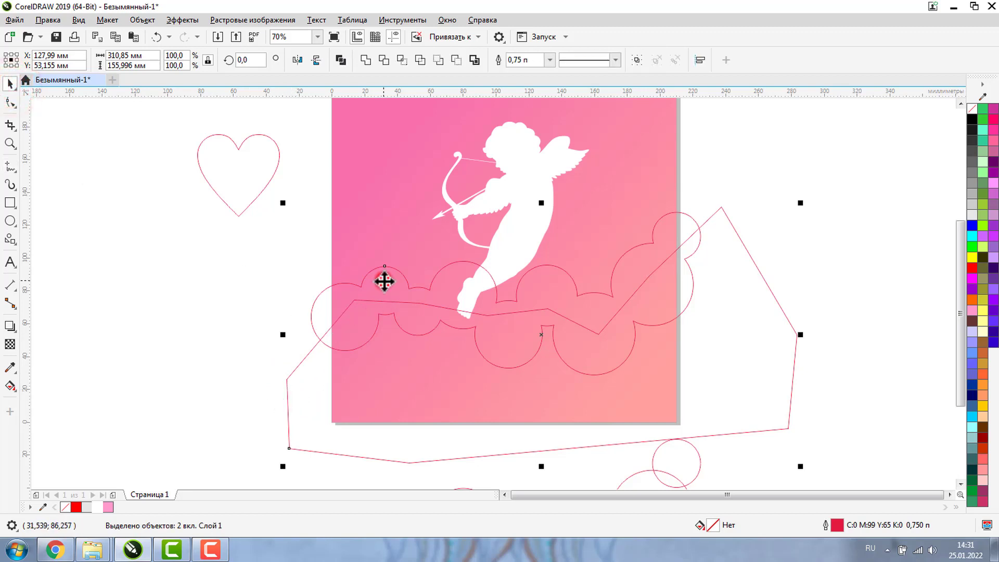
click(366, 61)
click(824, 195)
Fill the welded cloud shape white and remove its outline
click(717, 271)
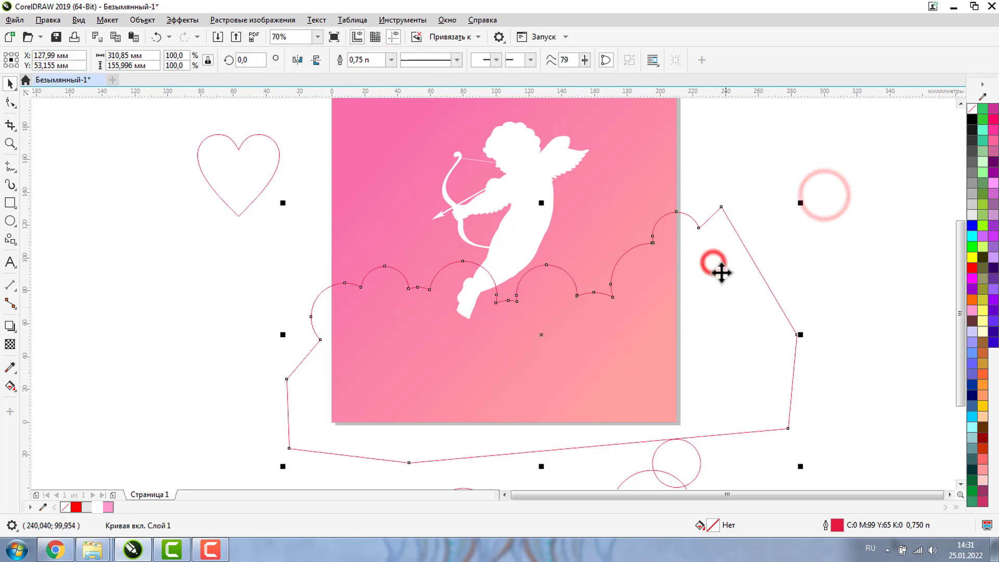
click(99, 508)
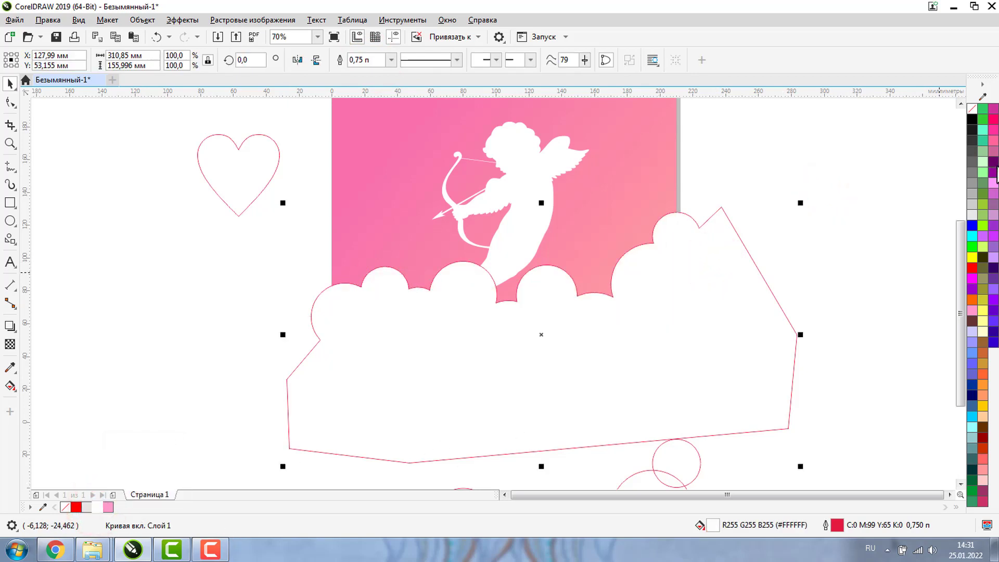
right_click(972, 108)
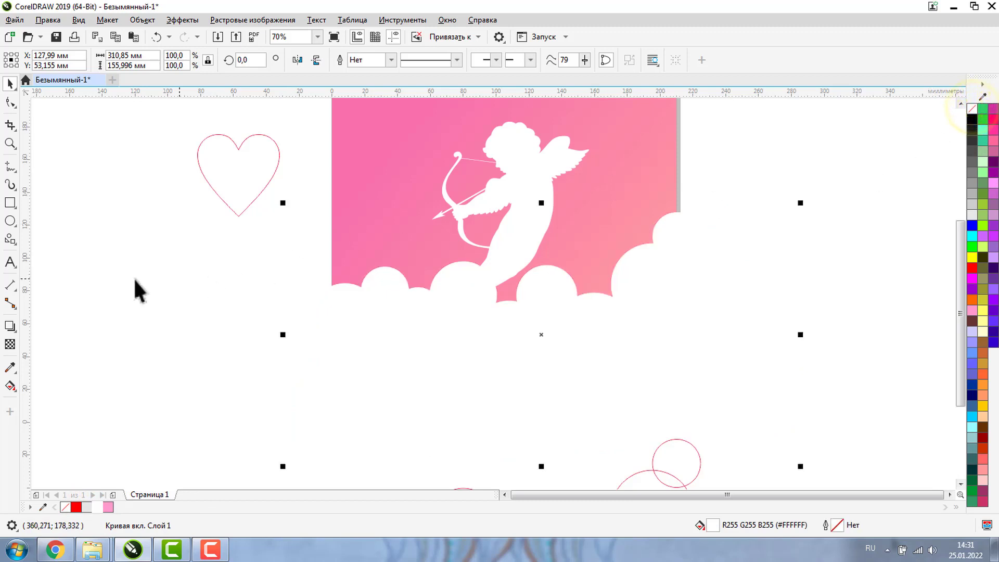
Apply a uniform transparency of 20 to the white cloud shape
click(10, 345)
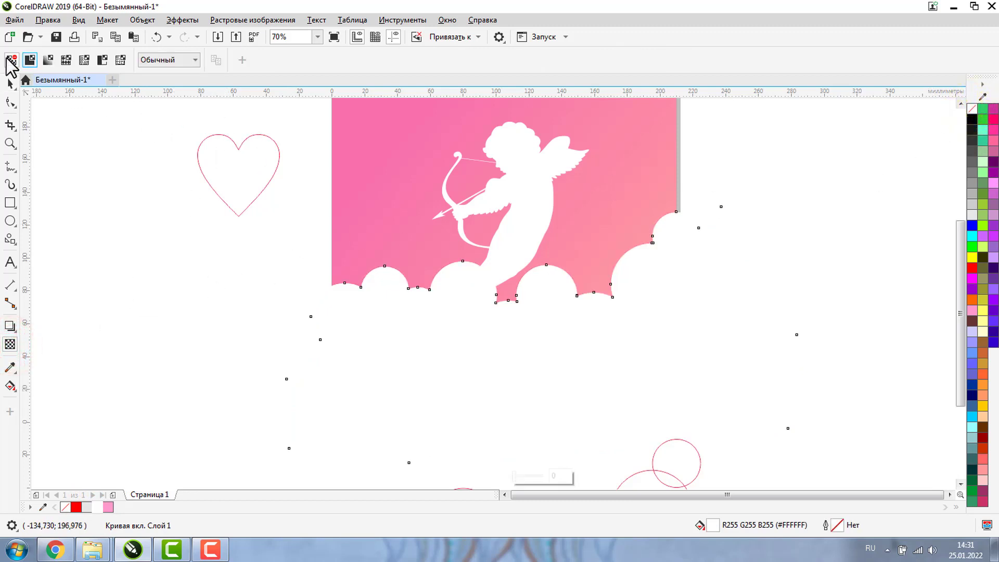
click(30, 60)
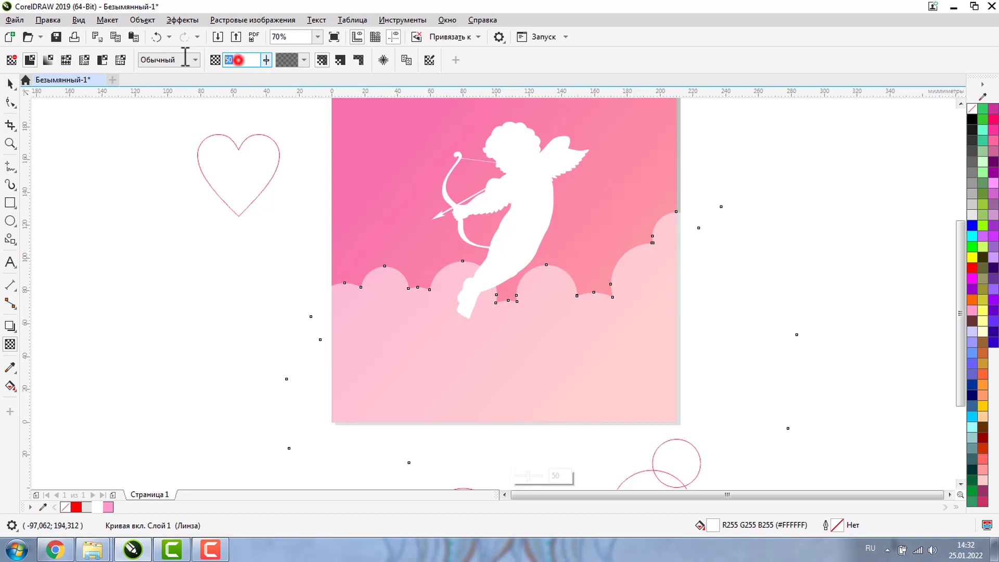
text(0)
key(Return)
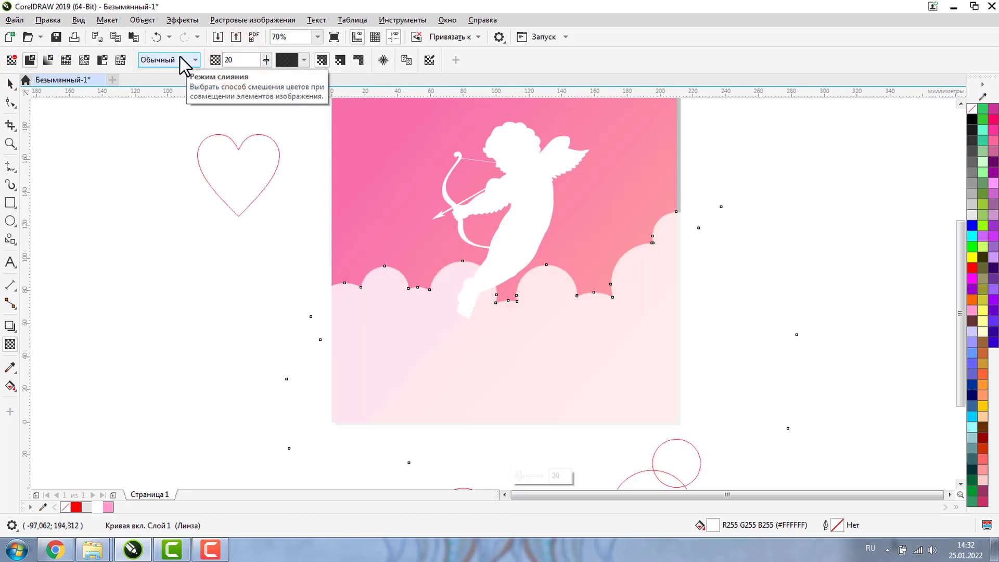
Set the cloud shape's transparency to 70 and deselect it
text(70)
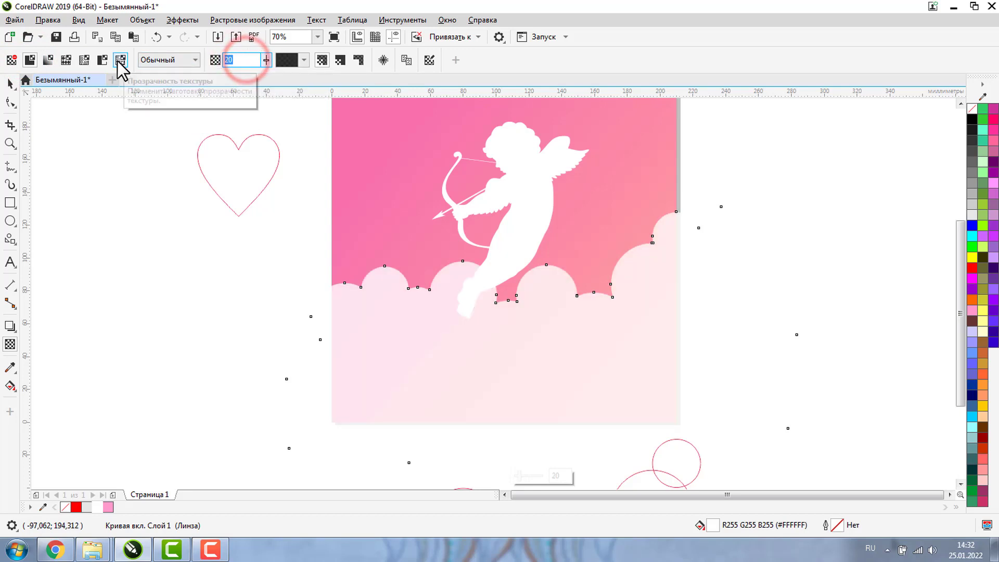
key(Return)
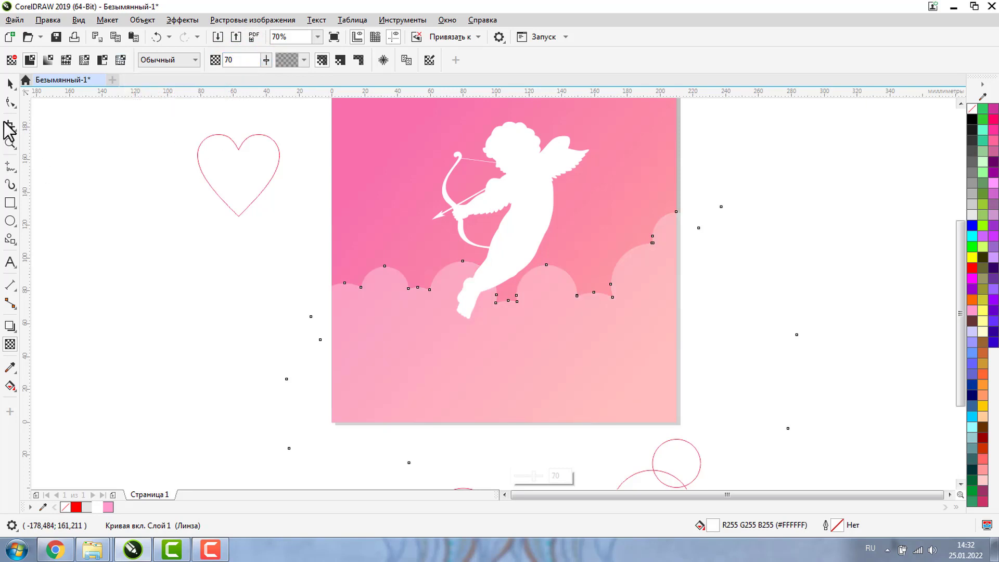
click(10, 83)
click(107, 190)
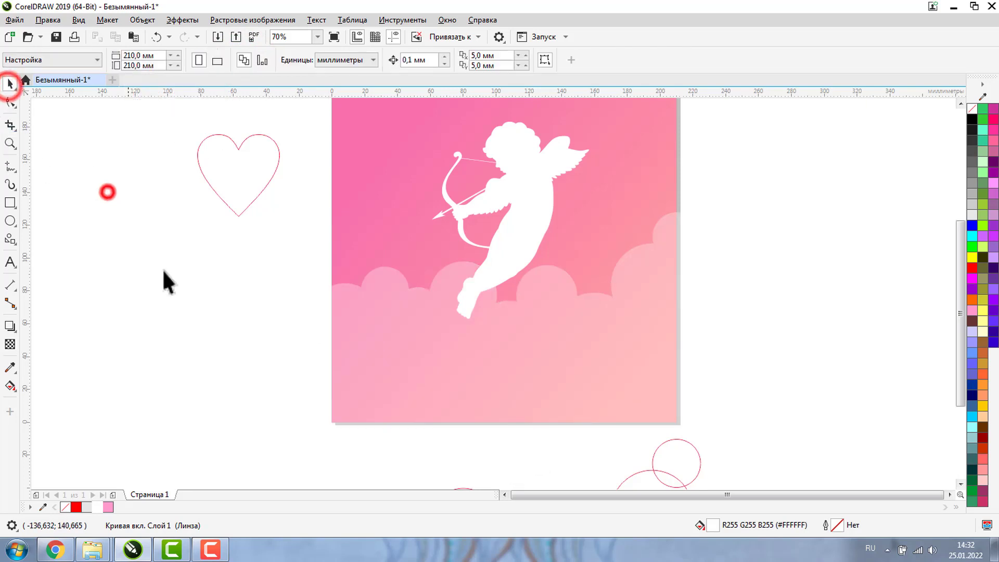
Switch to the wireframe display and place a copy of the nine circles below the page to the right of the originals
click(78, 19)
click(85, 36)
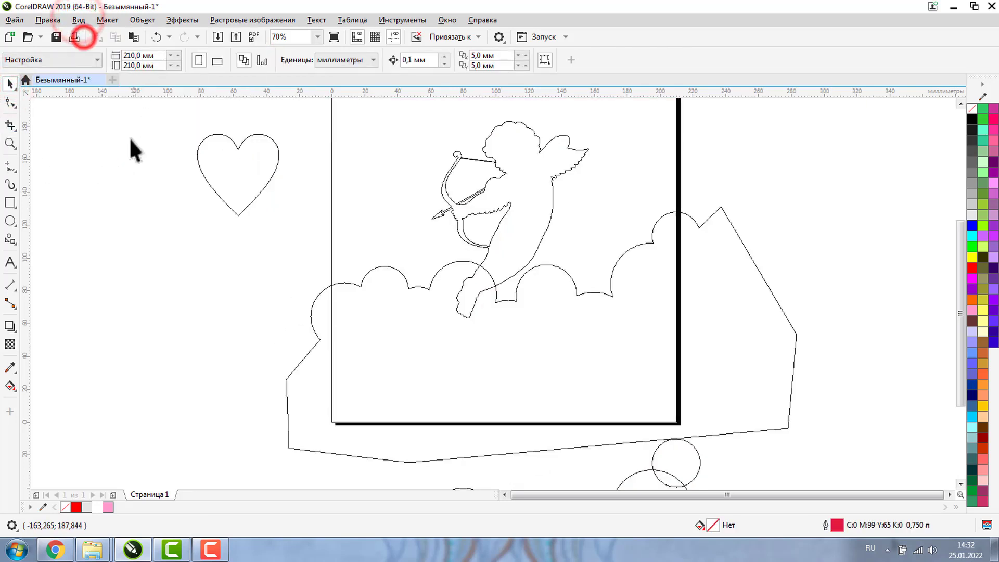
click(10, 143)
click(87, 60)
click(10, 84)
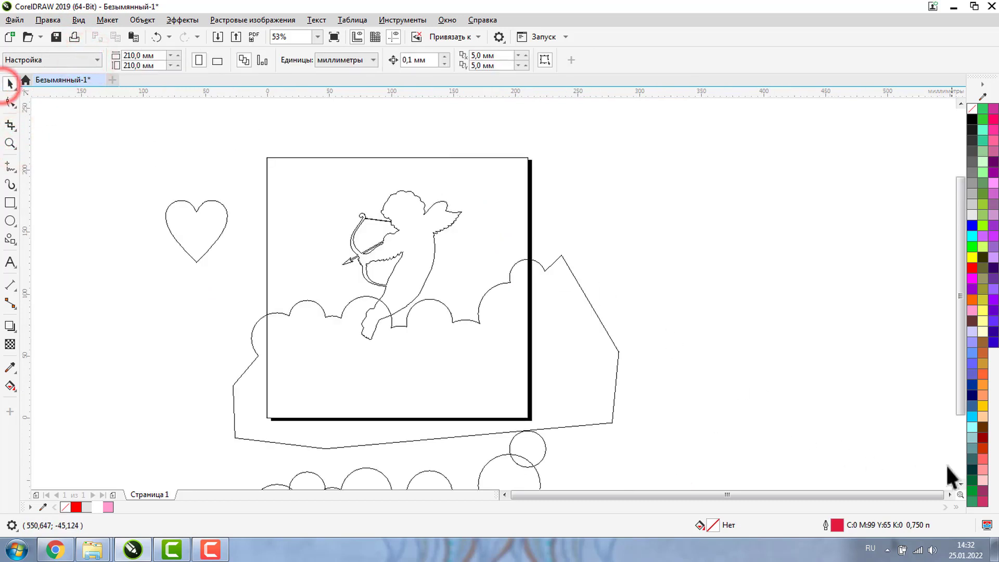
click(961, 483)
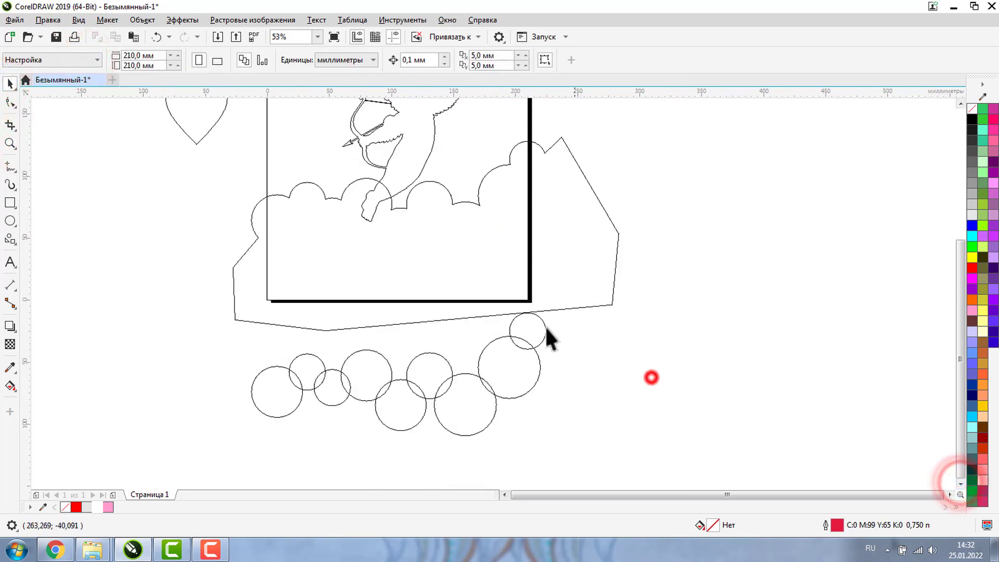
drag(229, 441, 618, 298)
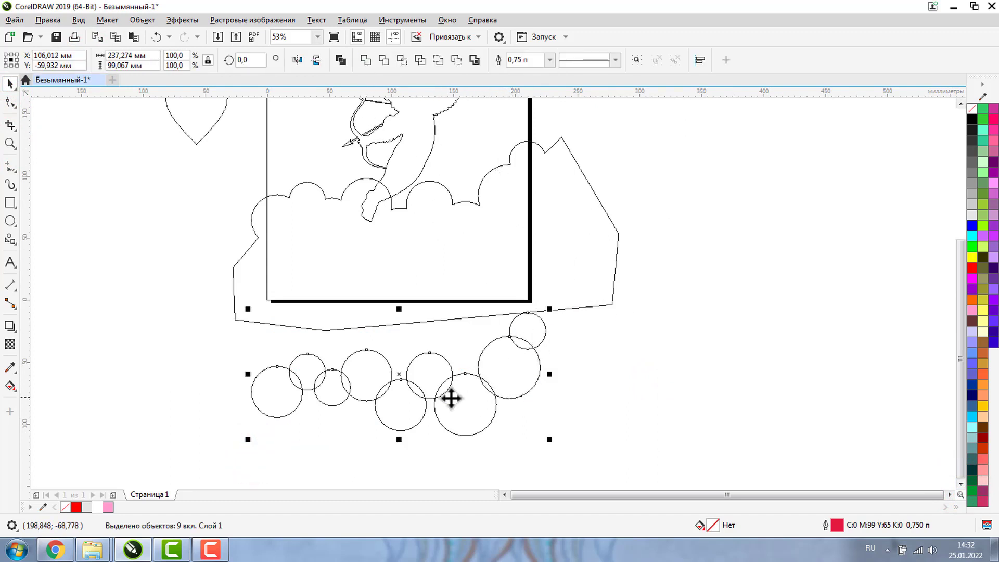
drag(446, 389, 841, 395)
right_click(840, 395)
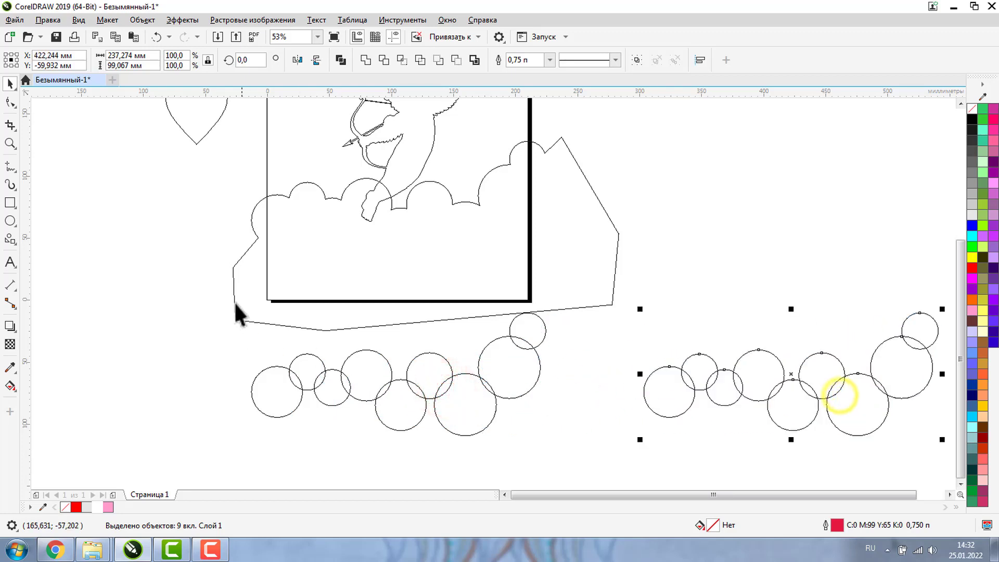
Mirror the original row of nine circles horizontally
drag(195, 272, 619, 452)
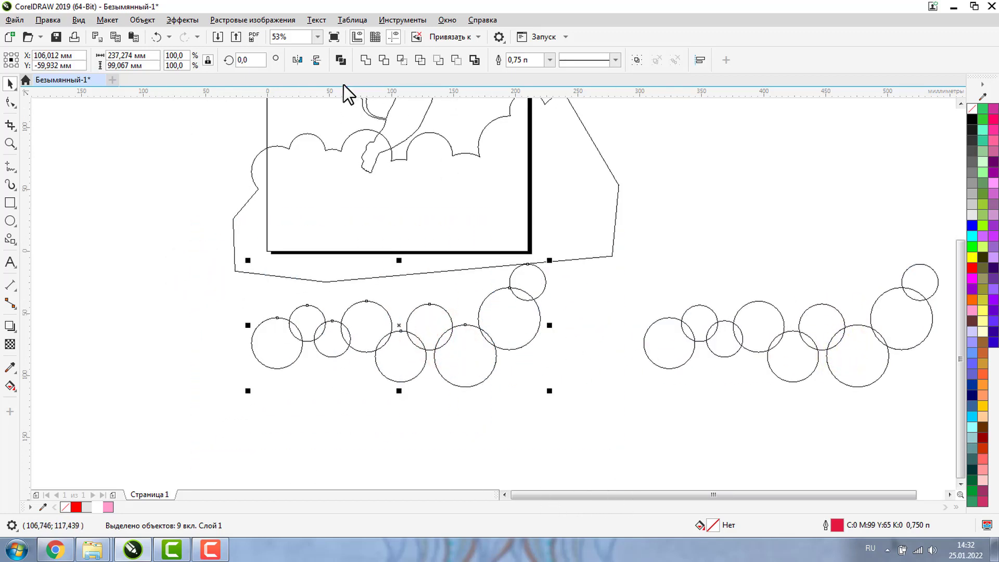
click(296, 61)
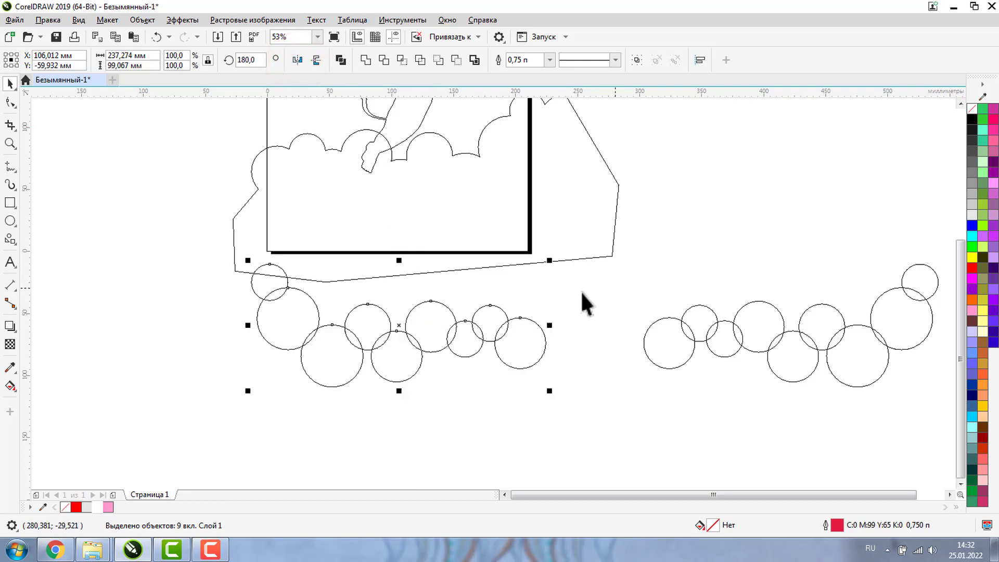
click(192, 309)
Enlarge three circles of the mirrored row to about 60, 56 and 42 mm across, shifting the 56 mm one slightly left
click(269, 311)
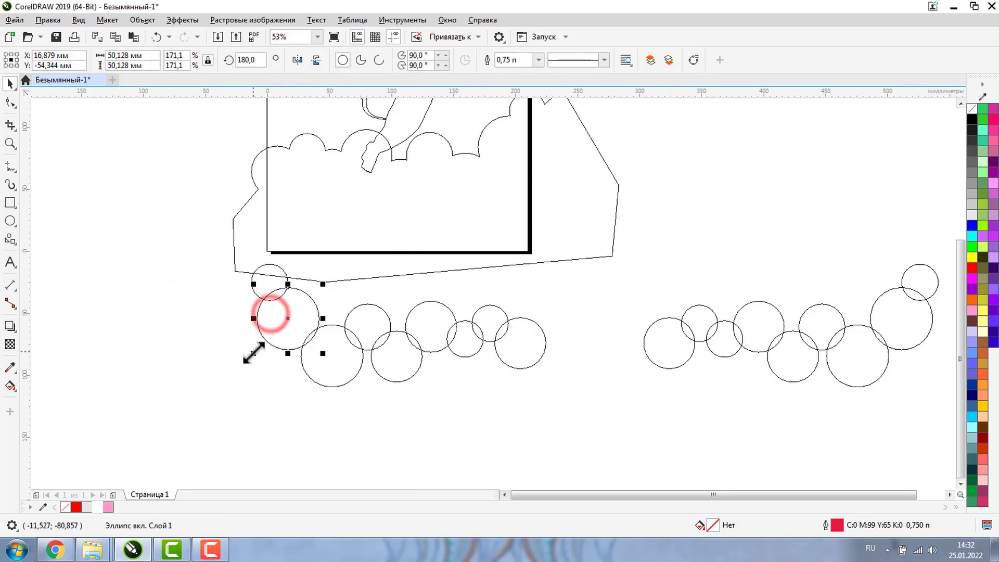
click(390, 326)
mouse_move(394, 301)
mouse_down()
mouse_move(437, 286)
mouse_move(448, 267)
mouse_move(381, 312)
mouse_up()
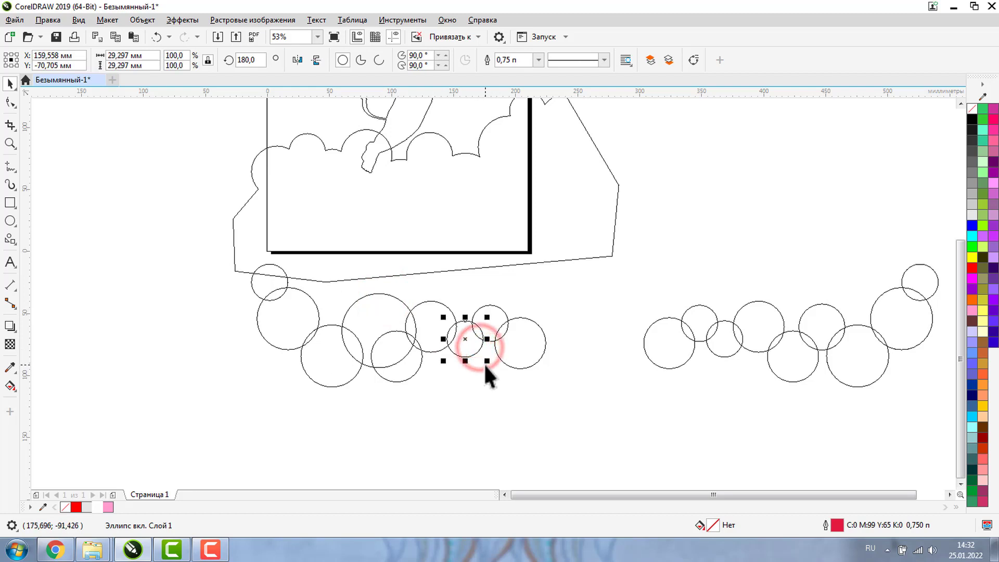
drag(486, 361, 520, 395)
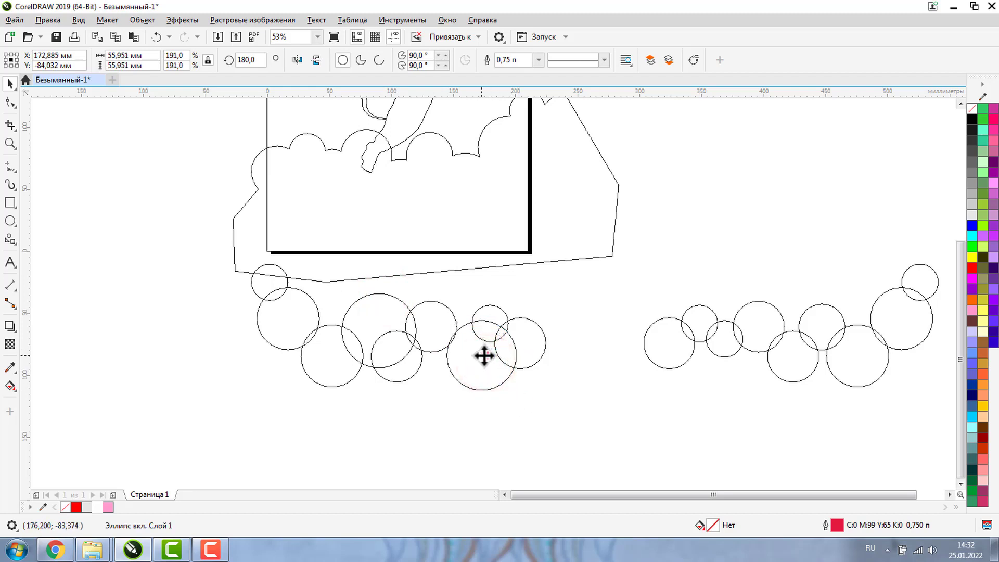
drag(481, 355, 473, 354)
click(486, 312)
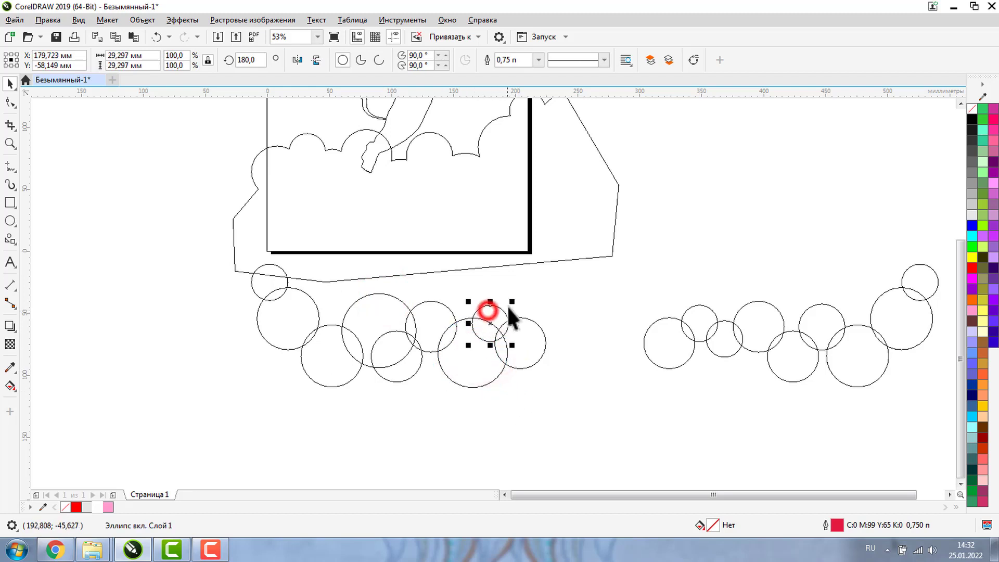
drag(511, 300, 536, 281)
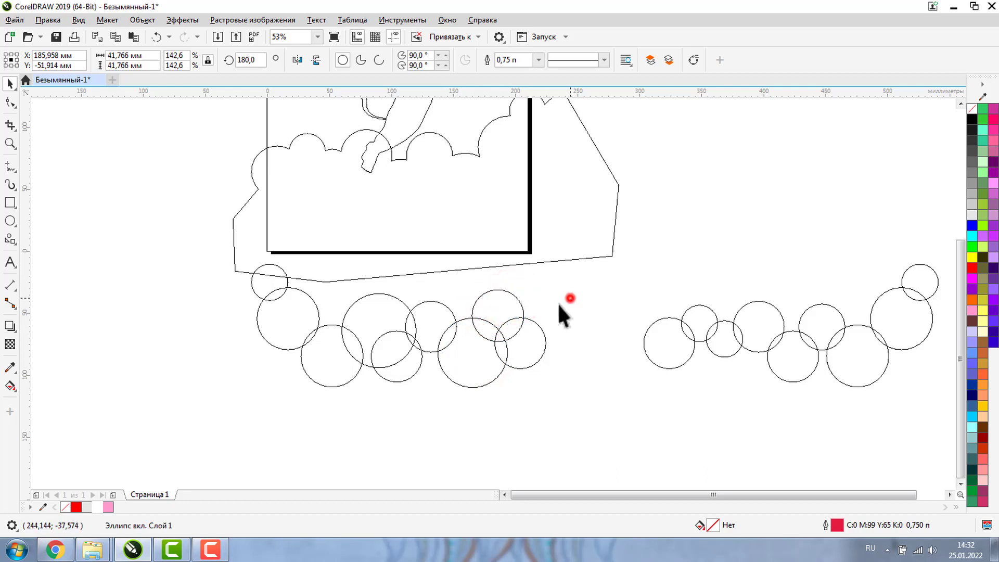
click(569, 295)
Move the mirrored circle row straight up over the clouds on the card's lower part and return to the full-colour display
drag(192, 437, 603, 263)
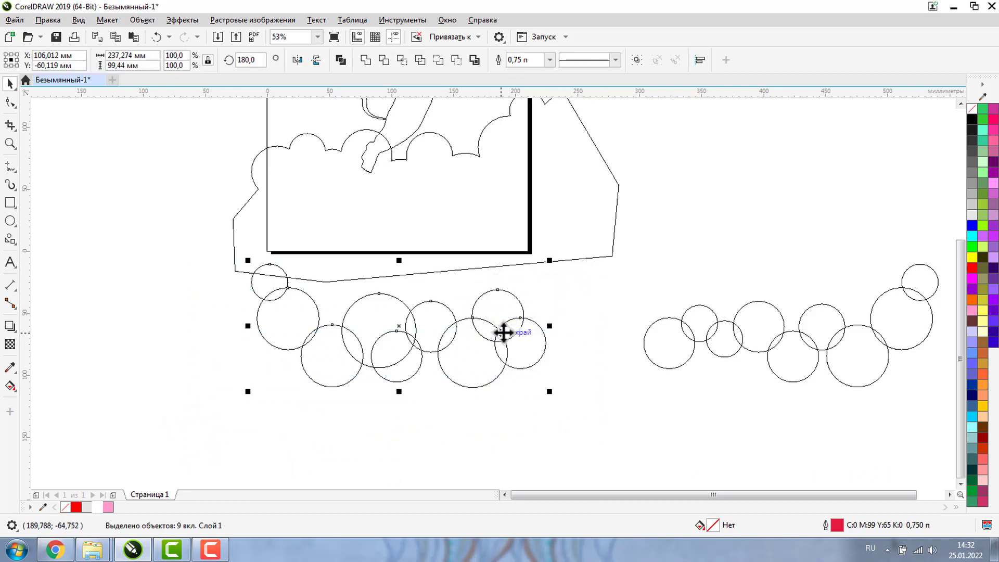
drag(503, 331, 512, 180)
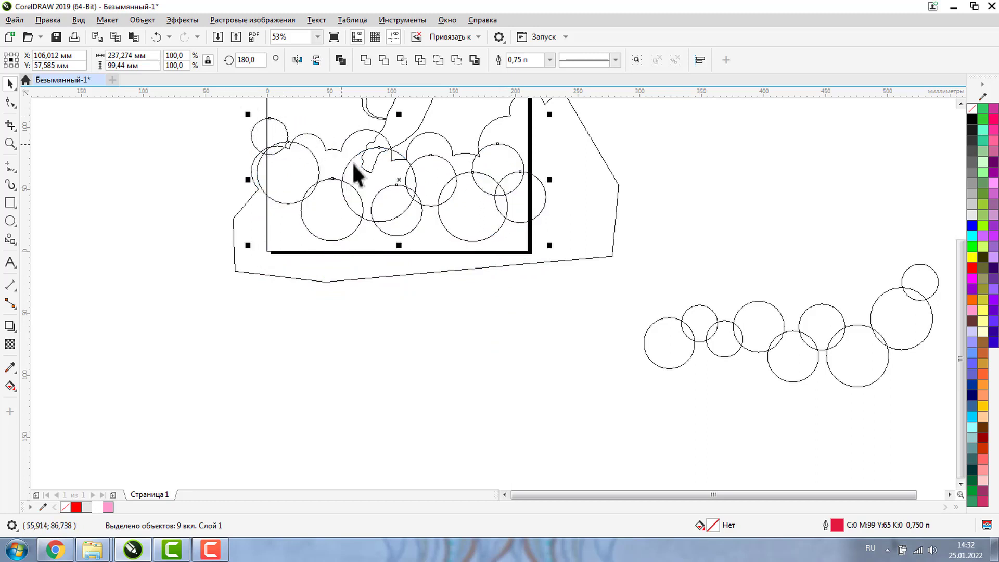
click(685, 139)
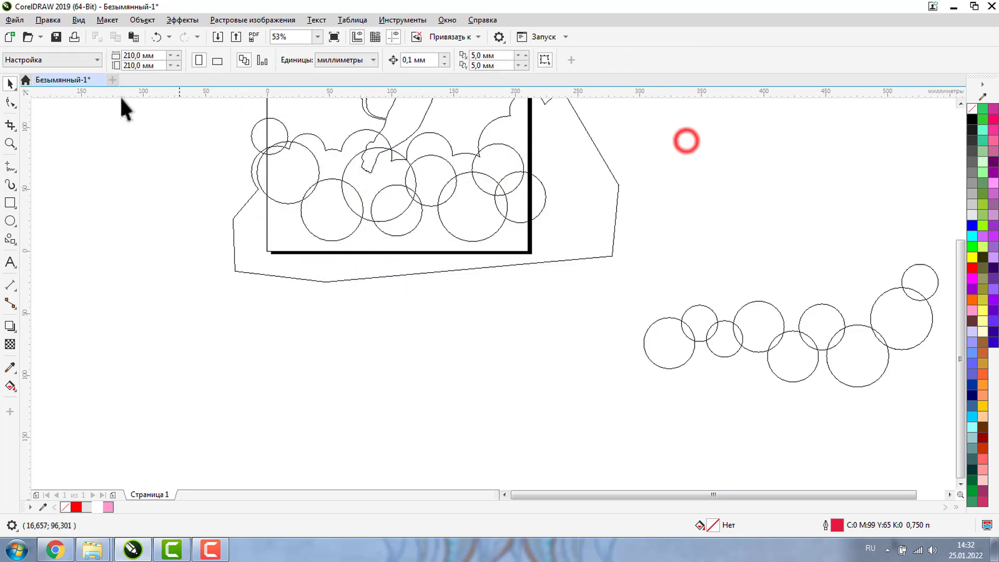
click(79, 21)
click(83, 62)
click(244, 315)
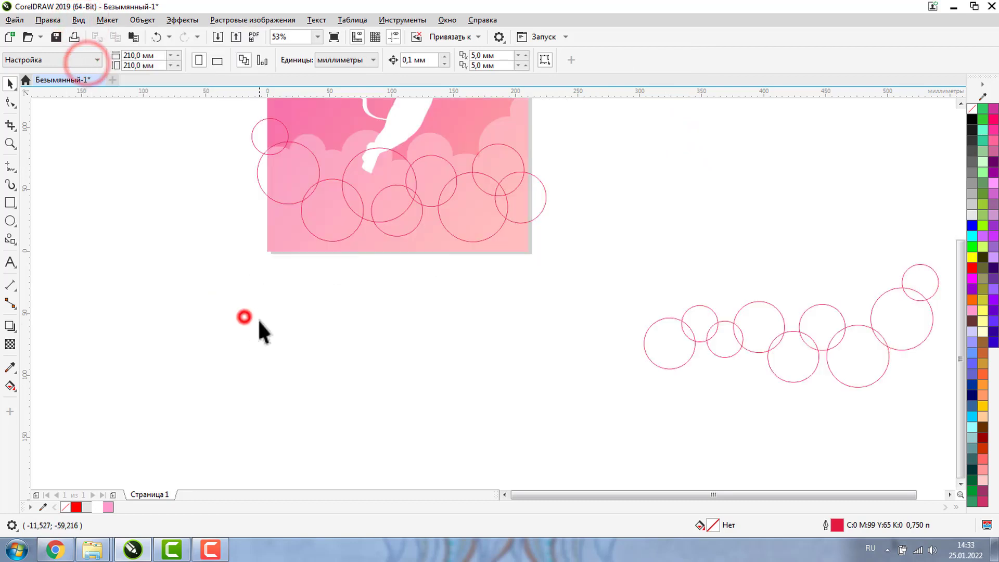
Shift the 60 mm circle up and right over the cupid's foot, and the 42 mm circle up and left
click(10, 143)
drag(319, 116, 471, 233)
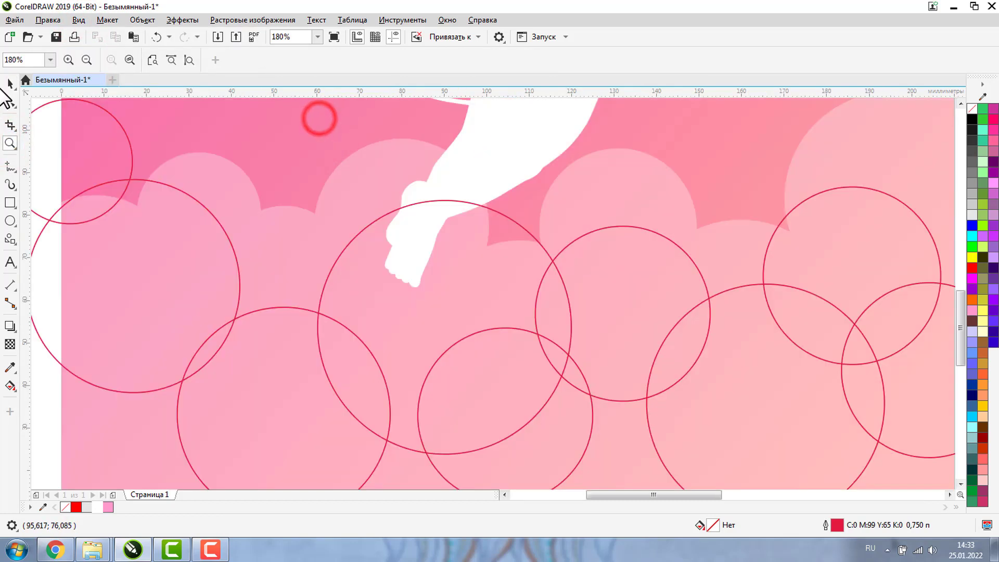
click(10, 83)
click(458, 298)
drag(481, 282, 504, 264)
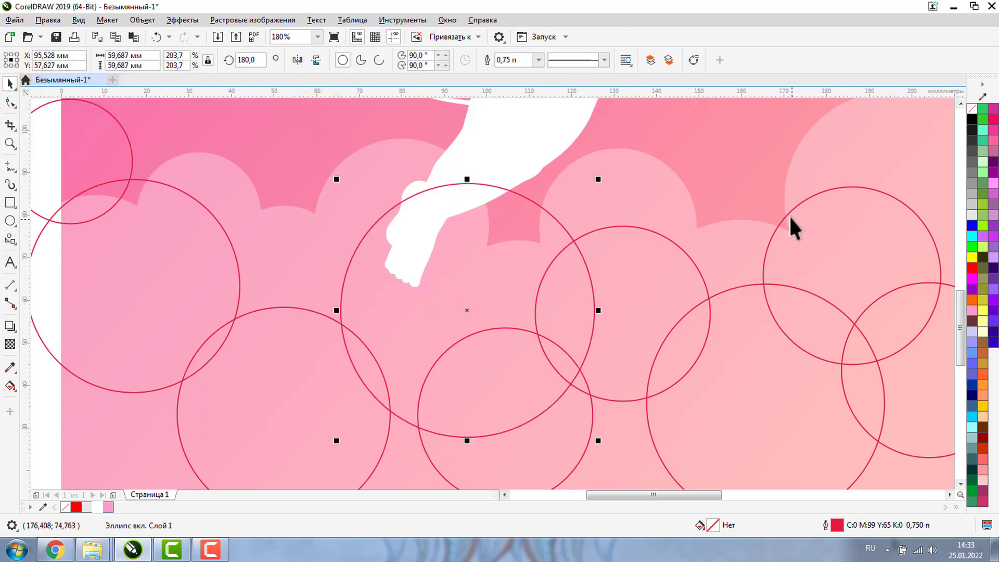
click(836, 214)
drag(870, 232, 837, 213)
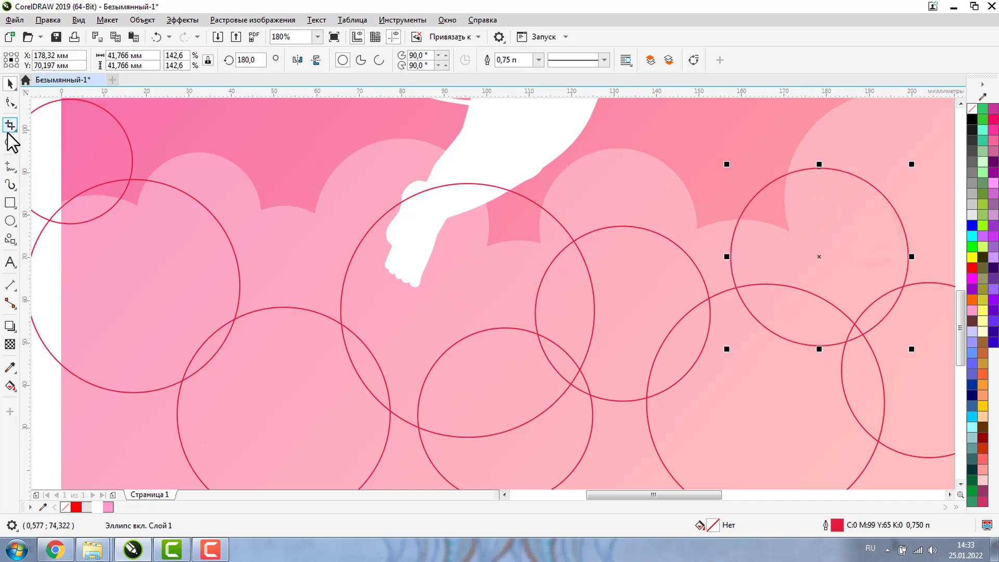
click(10, 143)
click(87, 58)
click(9, 83)
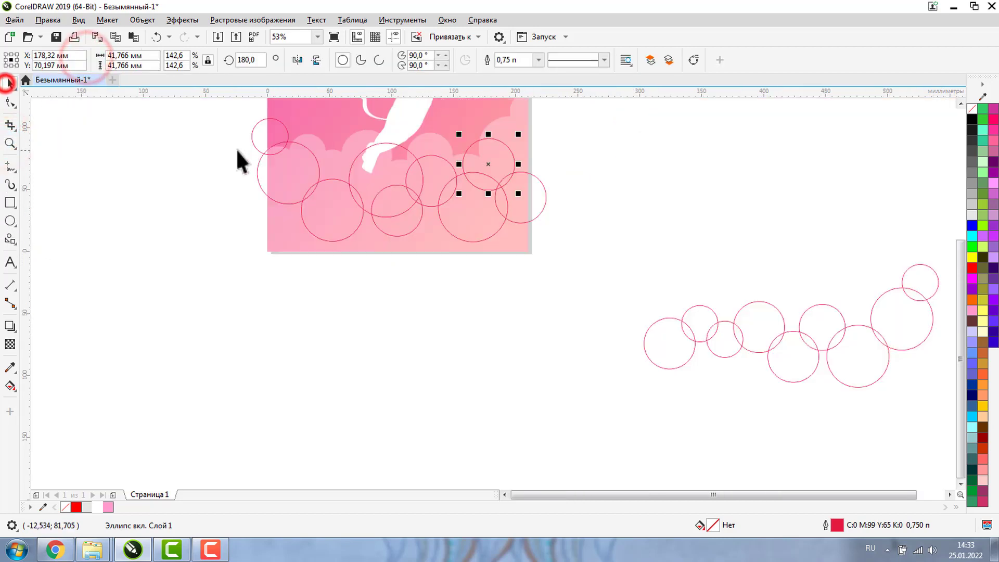
click(183, 151)
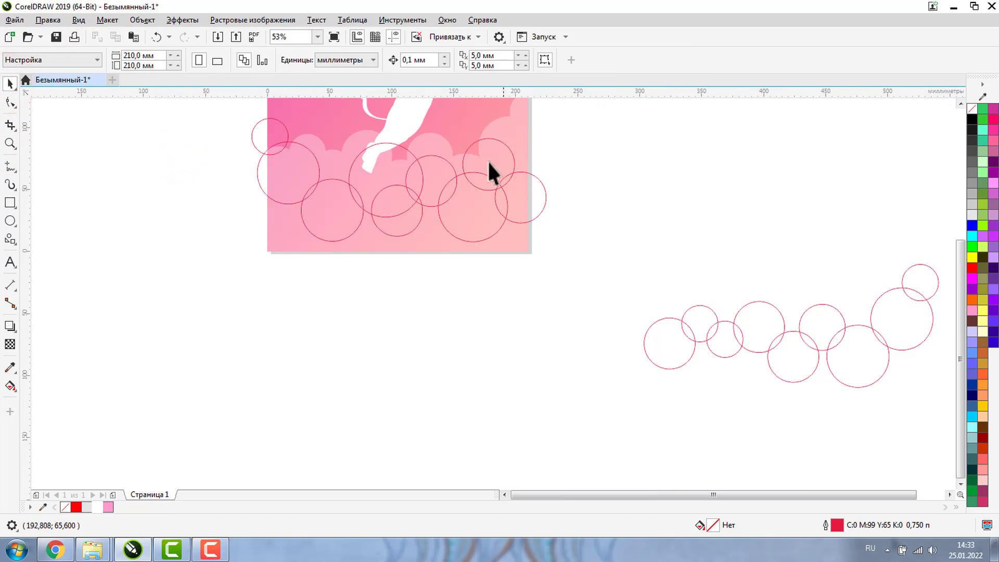
Enlarge and reposition the row's rightmost circle to about 70 mm across, and weld all nine circles into one cloud outline
click(542, 198)
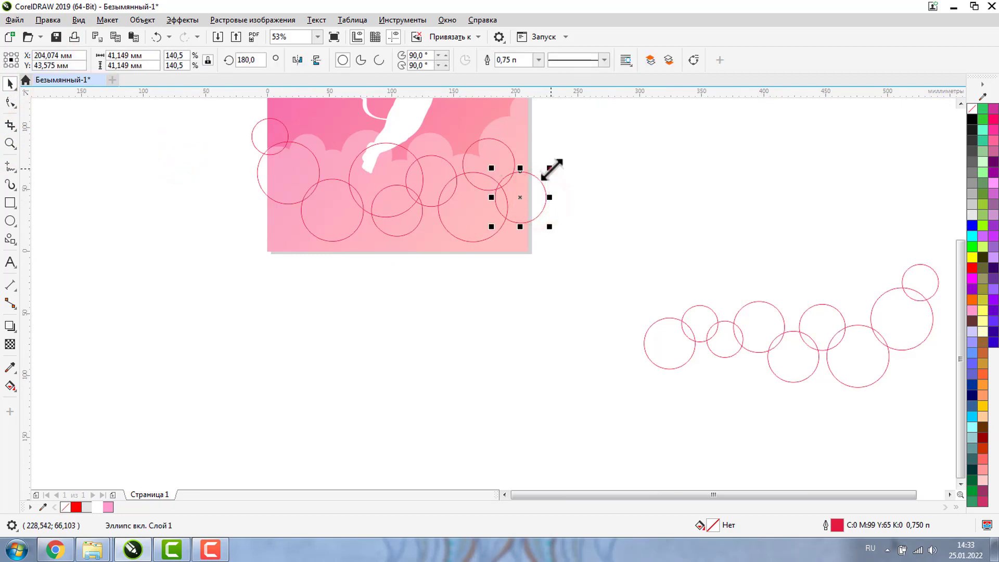
drag(549, 168, 571, 169)
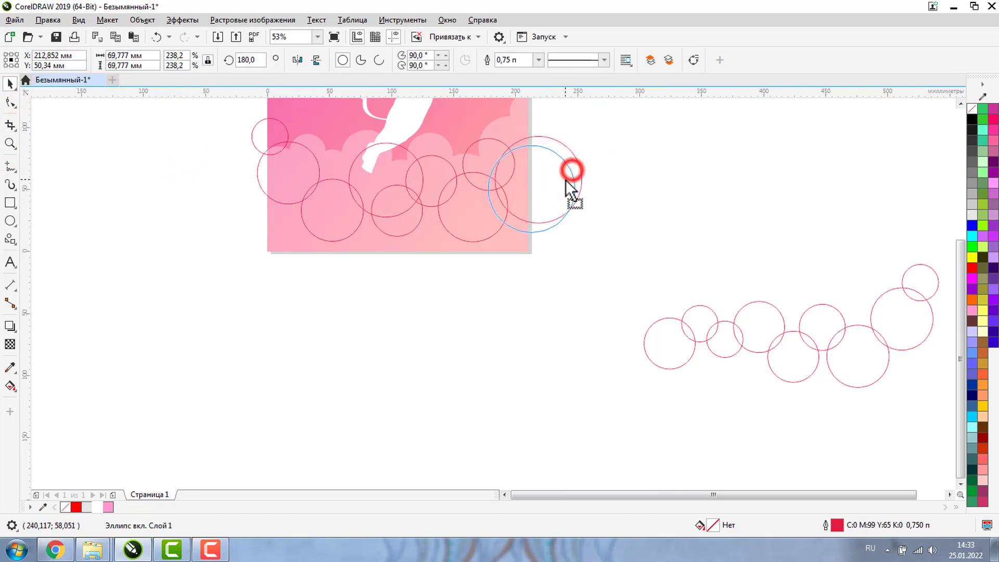
click(605, 162)
drag(230, 107, 662, 270)
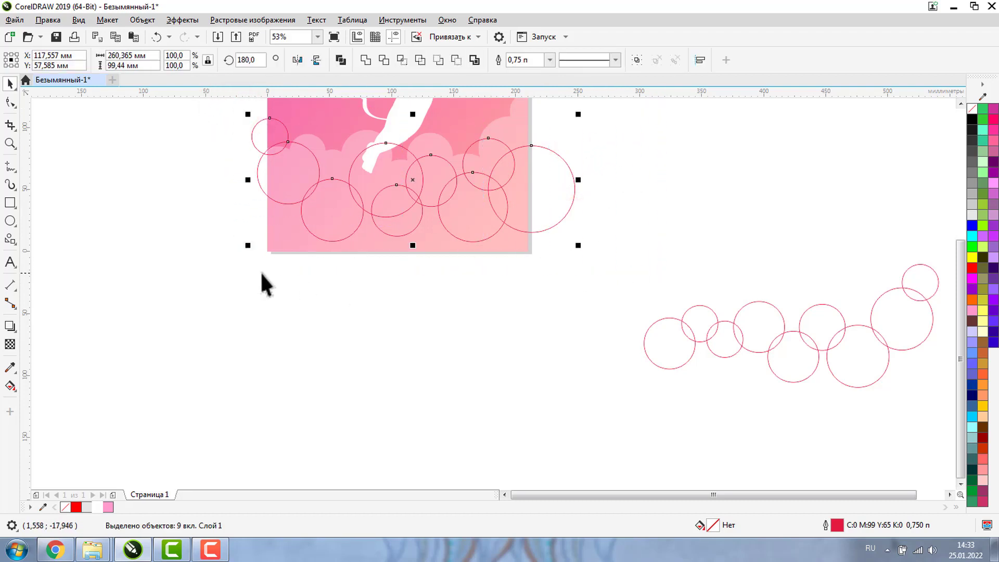
click(365, 61)
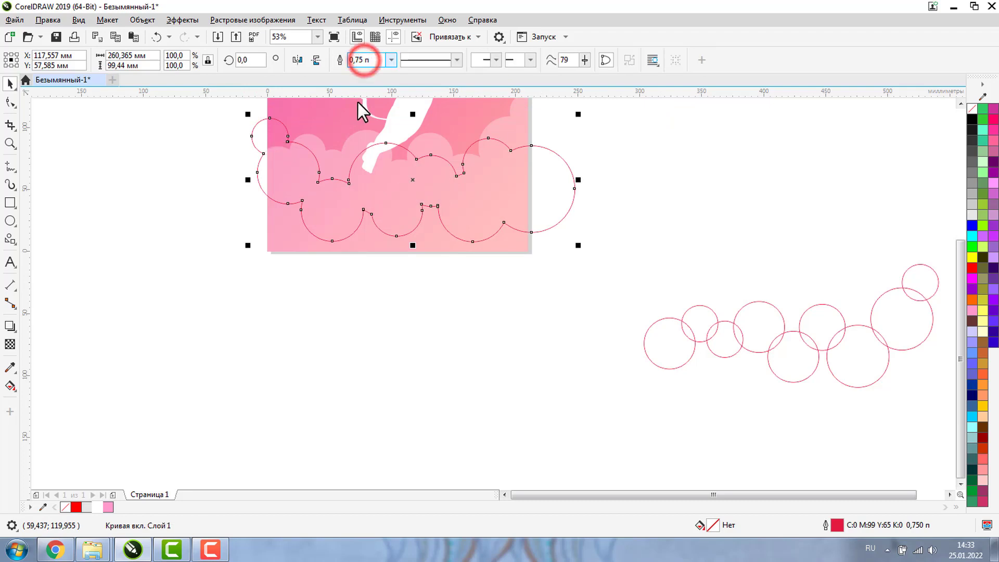
Draw a closed straight-sided shape about 316 by 130 mm through the middle of the new cloud outline and around the card's lower part
click(10, 166)
drag(227, 169, 261, 137)
click(309, 191)
click(332, 197)
click(400, 191)
click(476, 193)
click(597, 178)
click(589, 271)
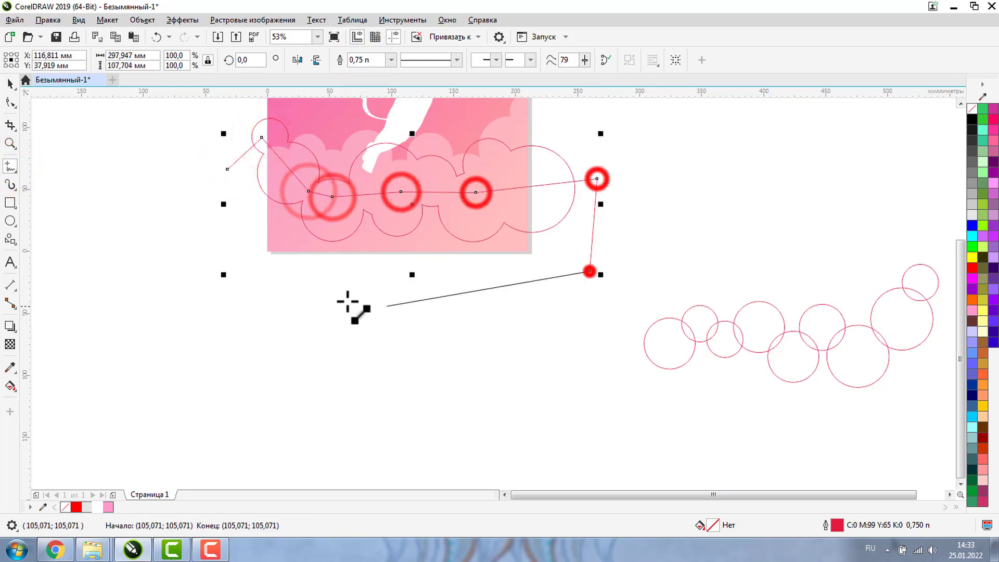
click(322, 298)
click(205, 254)
click(226, 170)
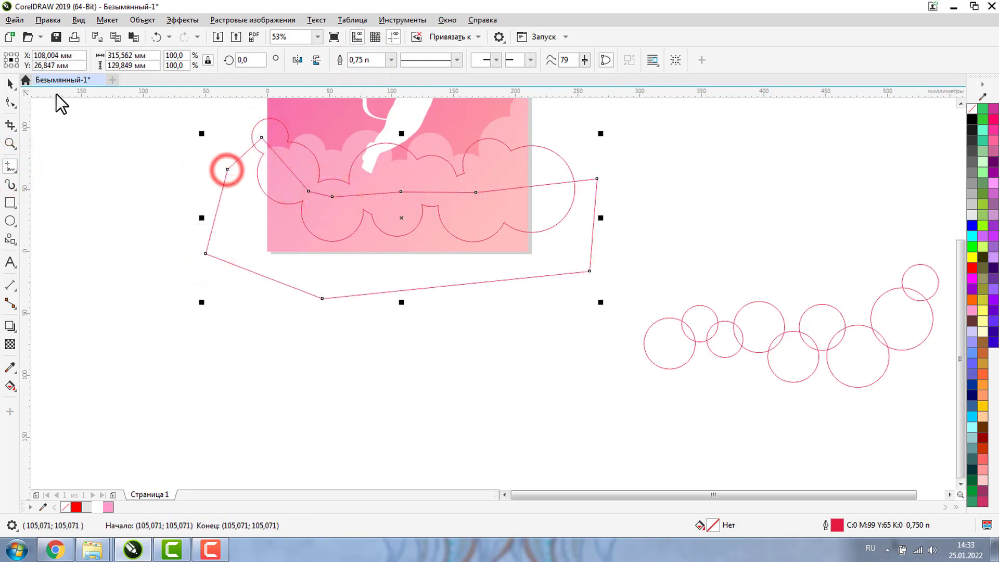
Weld the straight-sided shape with the new cloud outline and fill the result white
click(10, 83)
shift+click(264, 122)
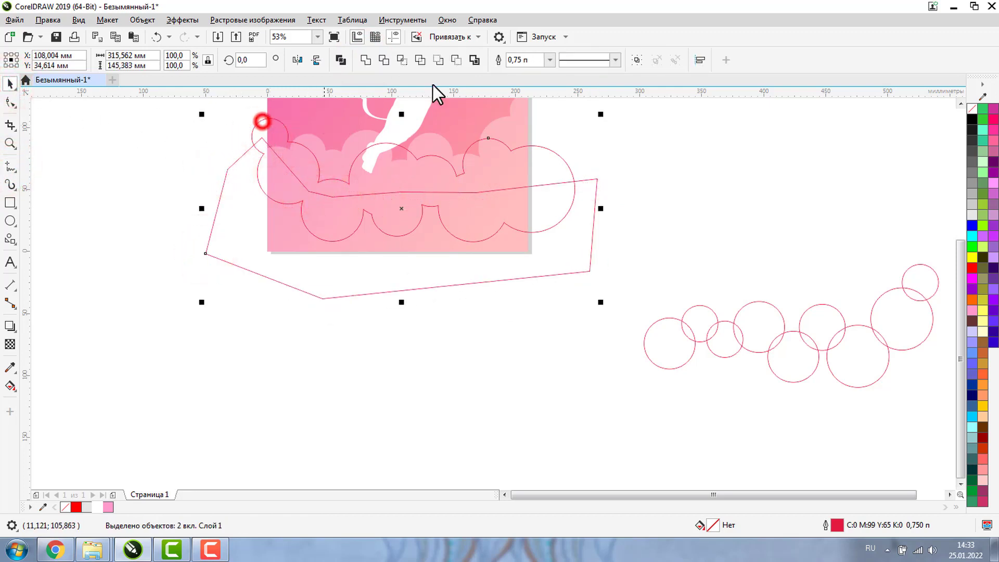
click(366, 60)
click(311, 354)
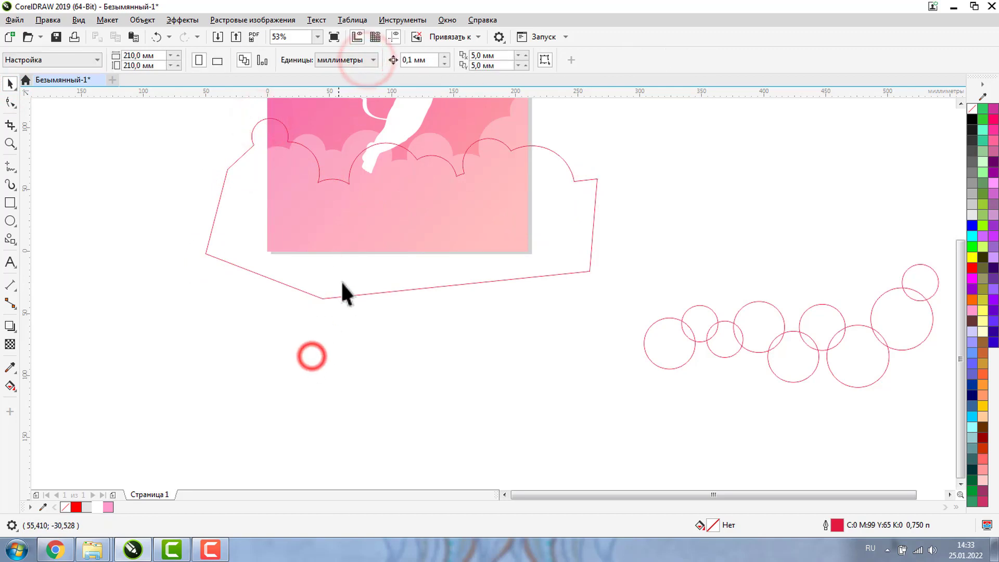
click(345, 272)
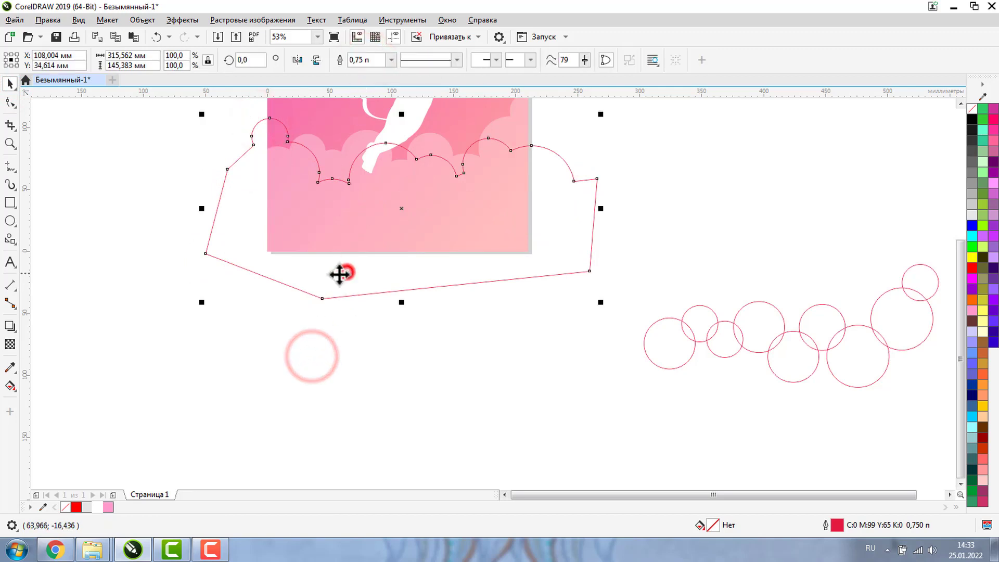
click(99, 506)
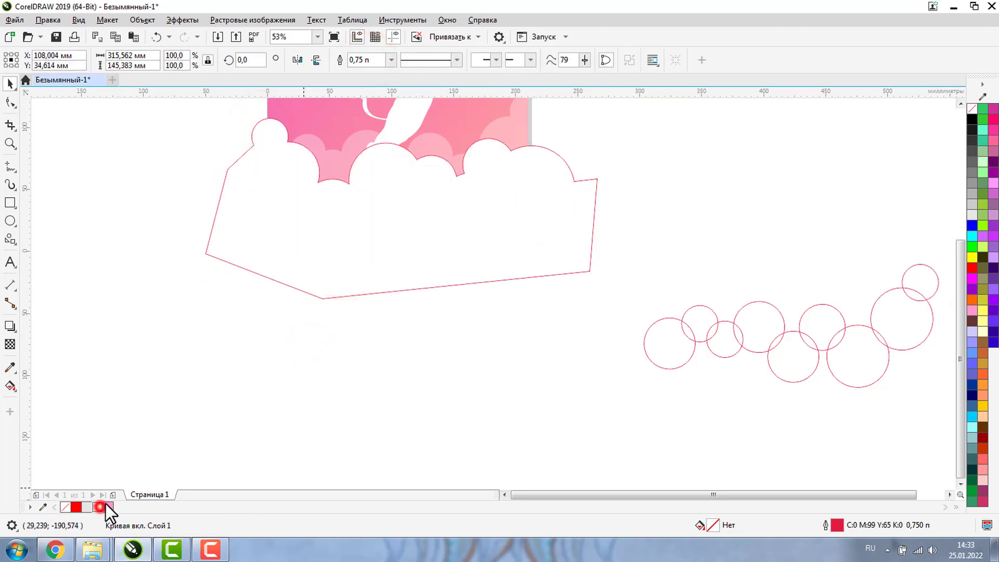
Apply a uniform transparency of 50 to the white front cloud and remove its outline
click(10, 344)
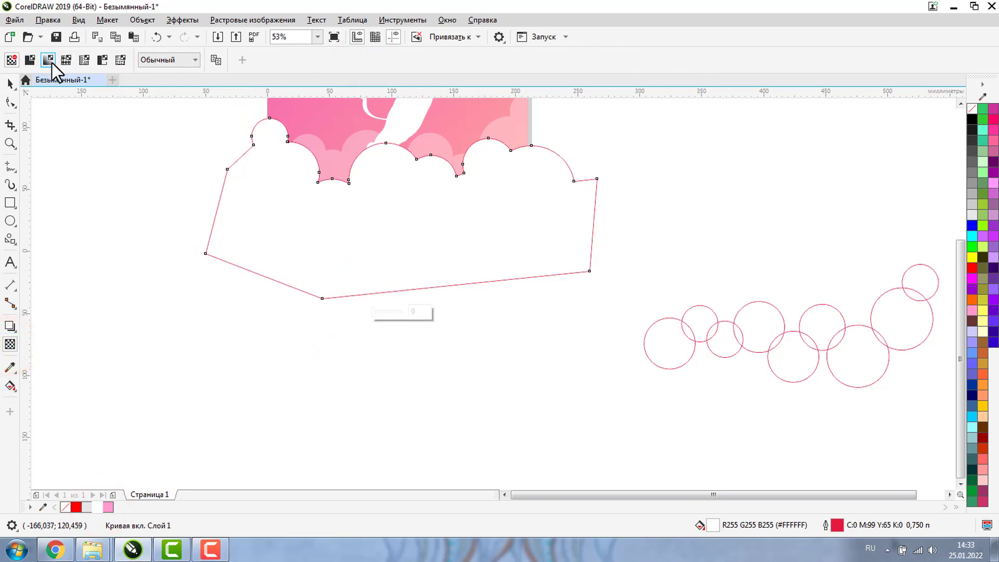
click(29, 60)
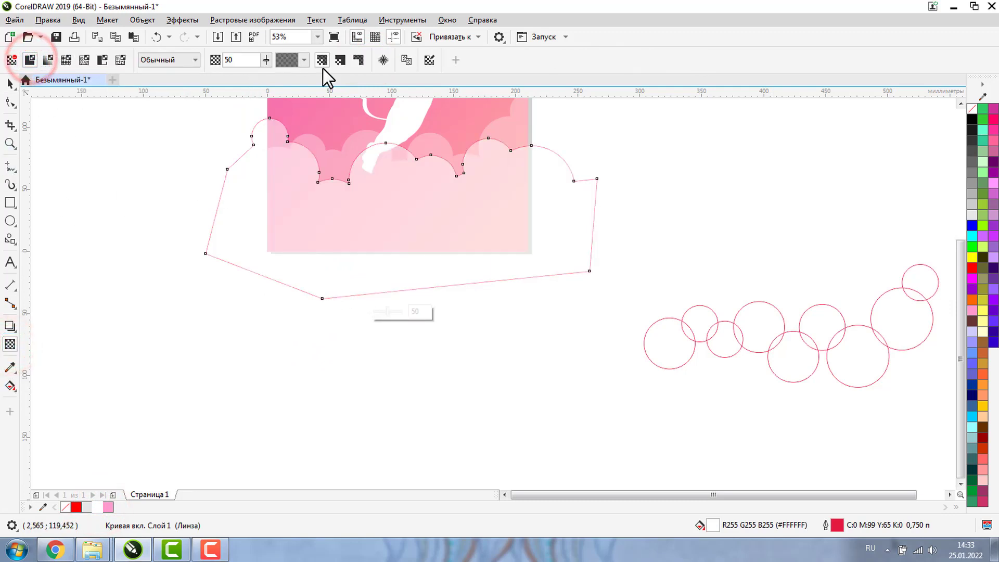
right_click(972, 108)
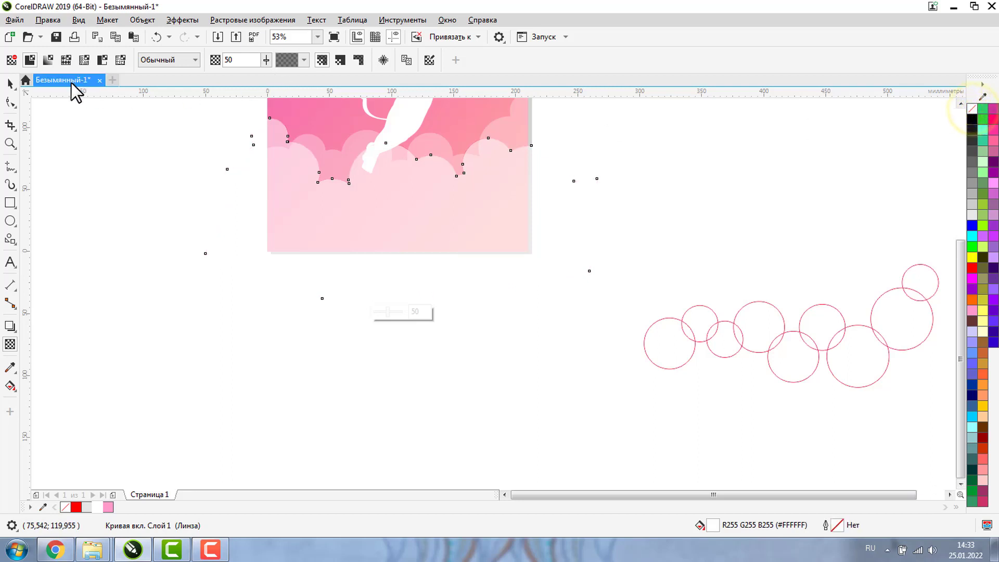
Set the front cloud's uniform transparency to 70
double_click(241, 60)
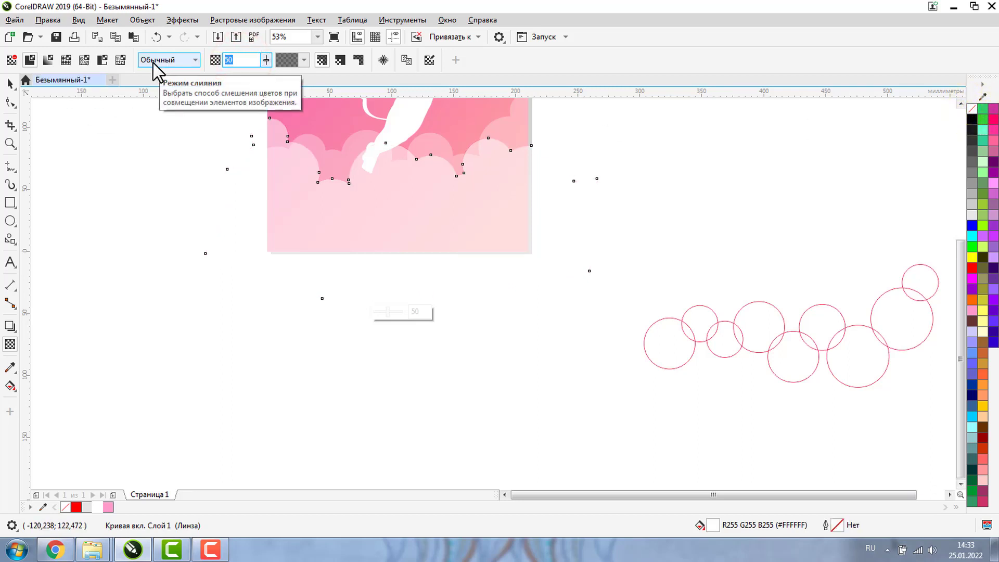
text(70)
key(Return)
click(10, 85)
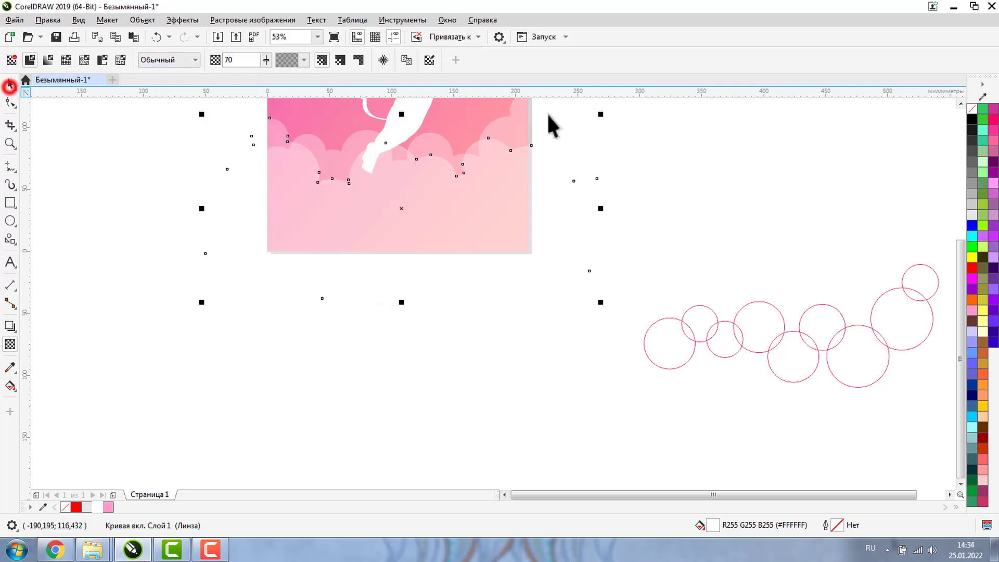
click(705, 145)
click(961, 104)
click(961, 103)
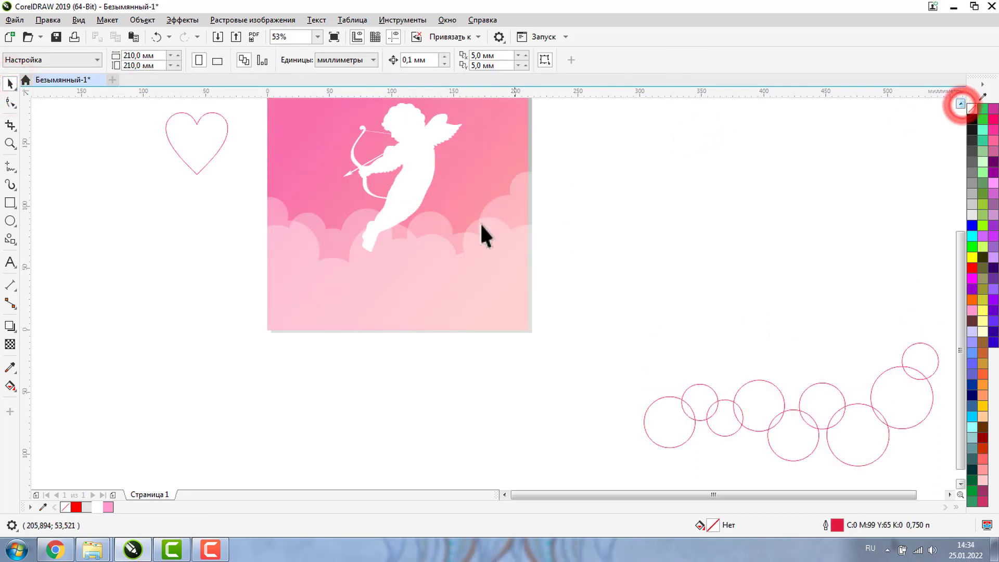
drag(475, 294, 492, 292)
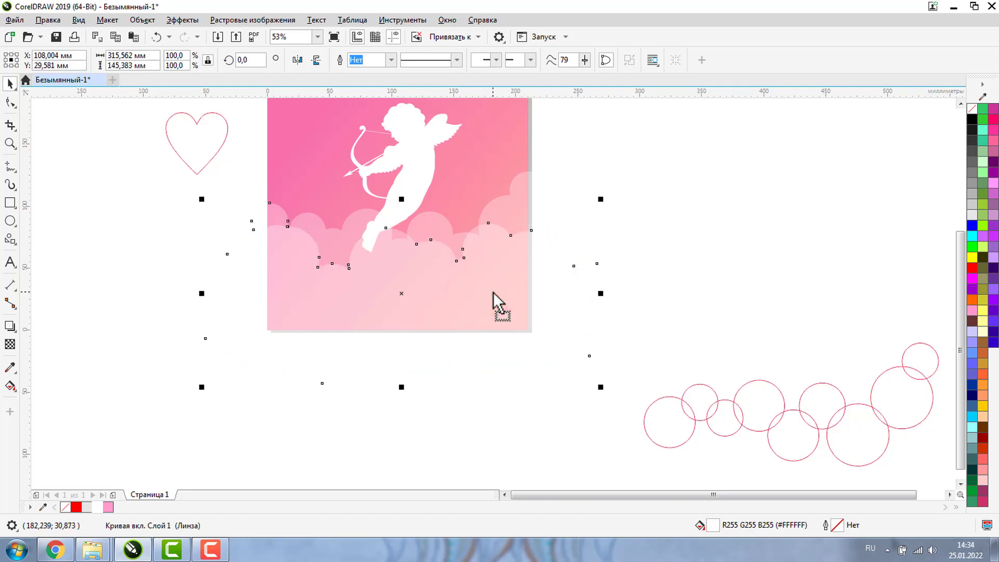
click(654, 214)
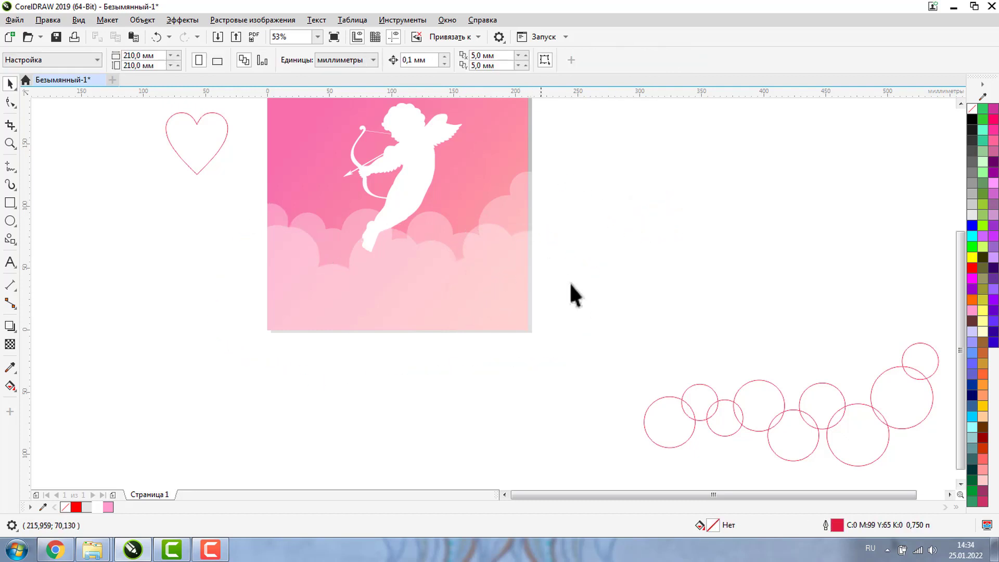
Copy the first seven circles of the spare row to the card's lower edge and enlarge the copies, making the leftmost about 54 mm across
click(659, 413)
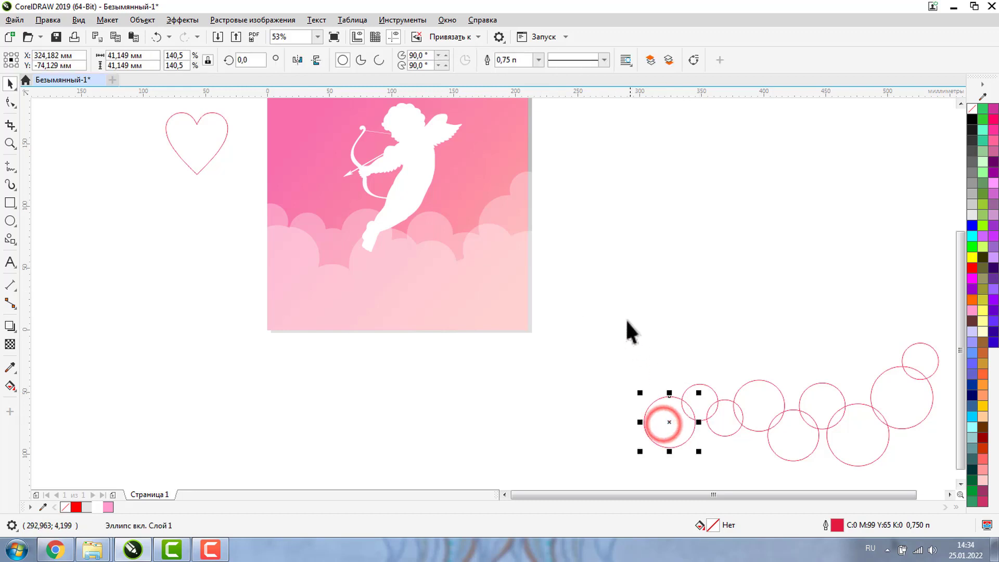
drag(622, 320, 895, 474)
drag(810, 431, 397, 329)
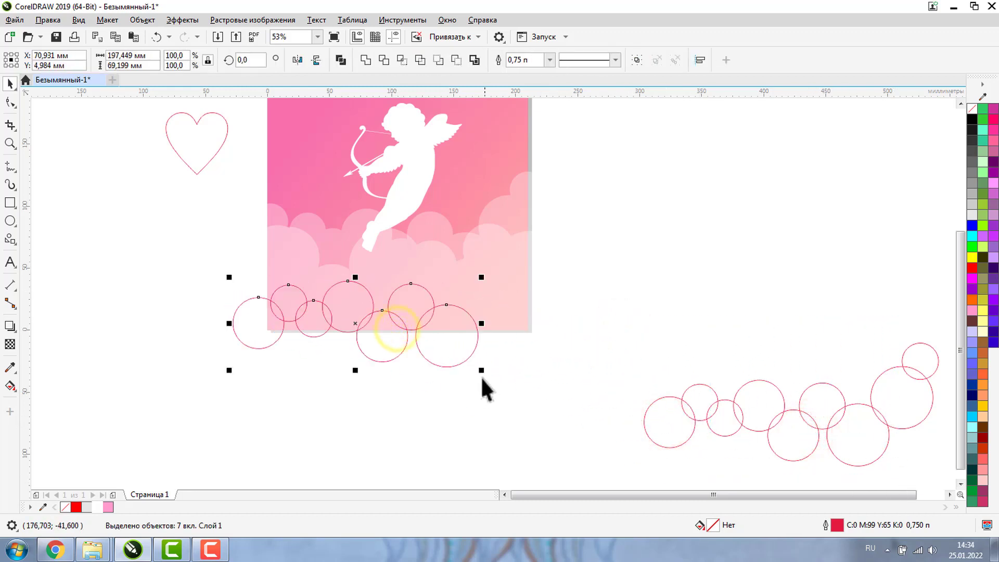
drag(482, 374, 558, 446)
click(650, 277)
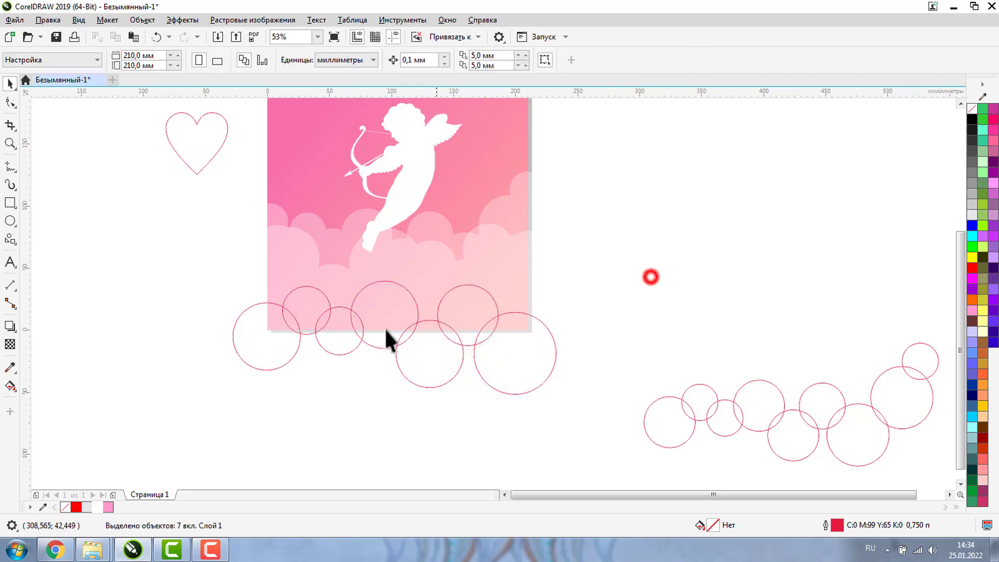
Raise the leftmost circle slightly, then enlarge the second circle to about 45 mm across and lower it a little
click(253, 364)
click(241, 339)
click(171, 385)
click(243, 338)
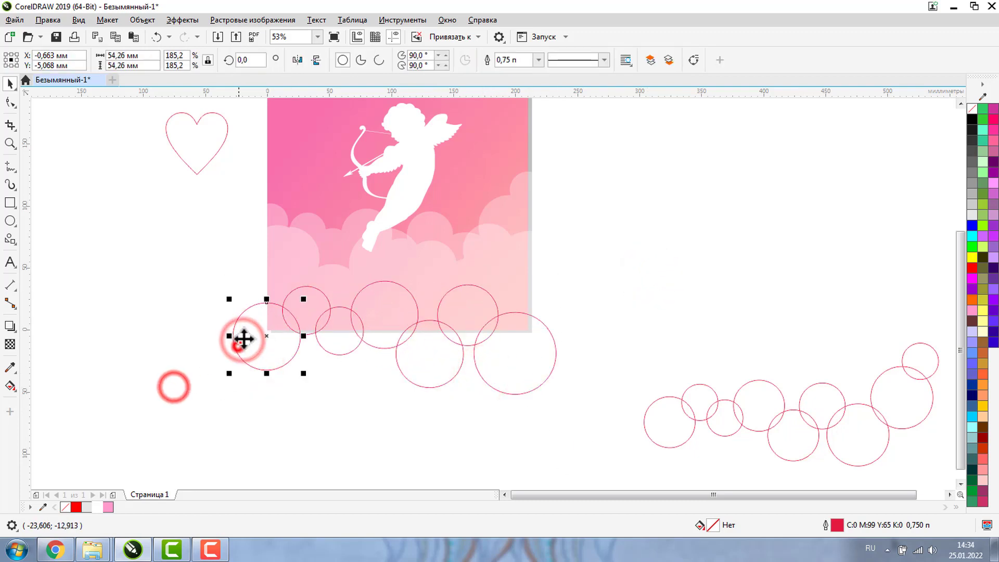
drag(243, 339, 246, 325)
click(310, 293)
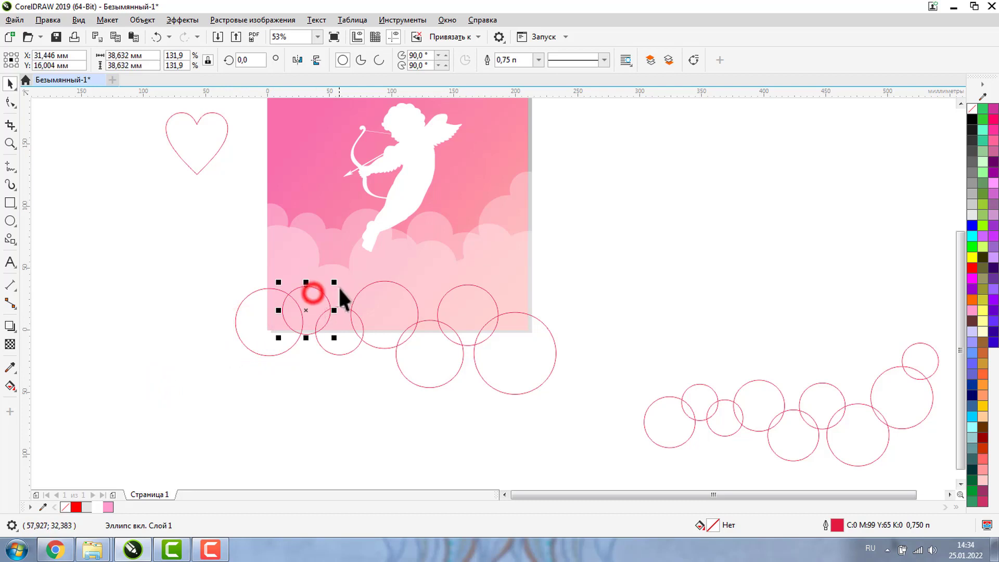
drag(338, 284, 343, 272)
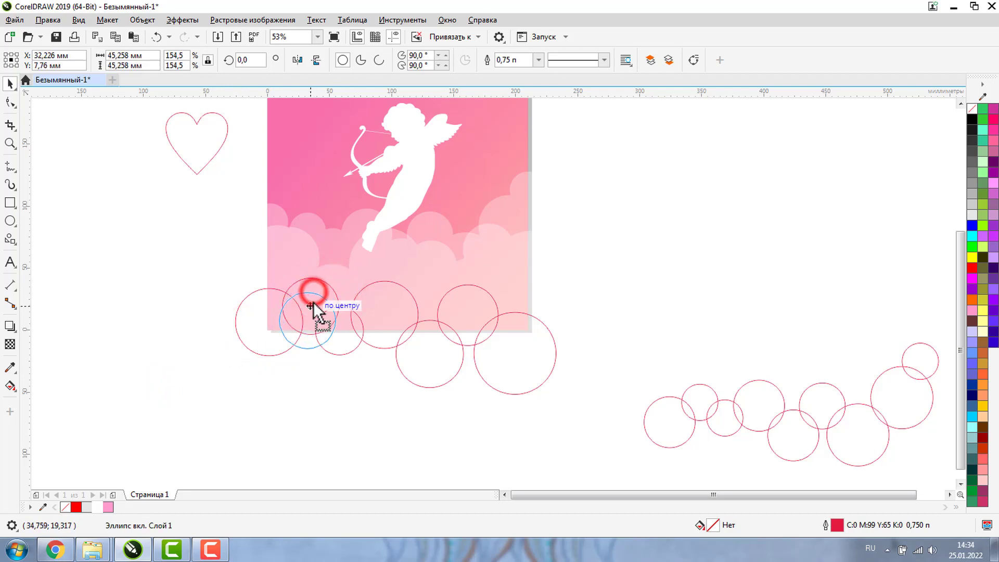
drag(311, 306, 311, 307)
Raise the fifth circle and the large right-hand circle slightly, and copy the small third circle to the card's right edge
drag(433, 359, 428, 338)
drag(339, 330, 539, 298)
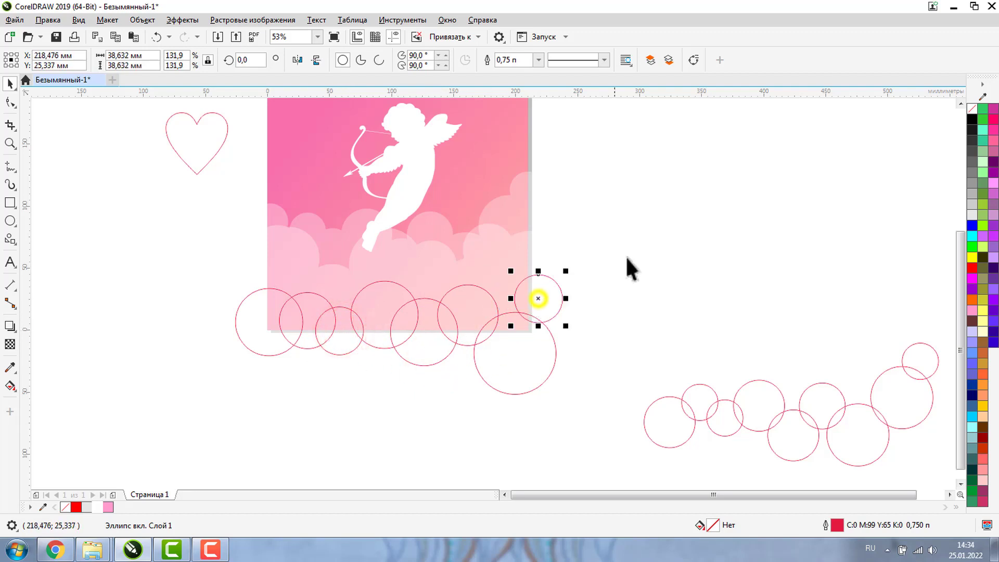
click(628, 259)
click(529, 384)
drag(524, 368, 520, 358)
Weld the eight circles along the card's lower edge into one cloud outline and fill it white
drag(438, 397, 656, 390)
click(366, 60)
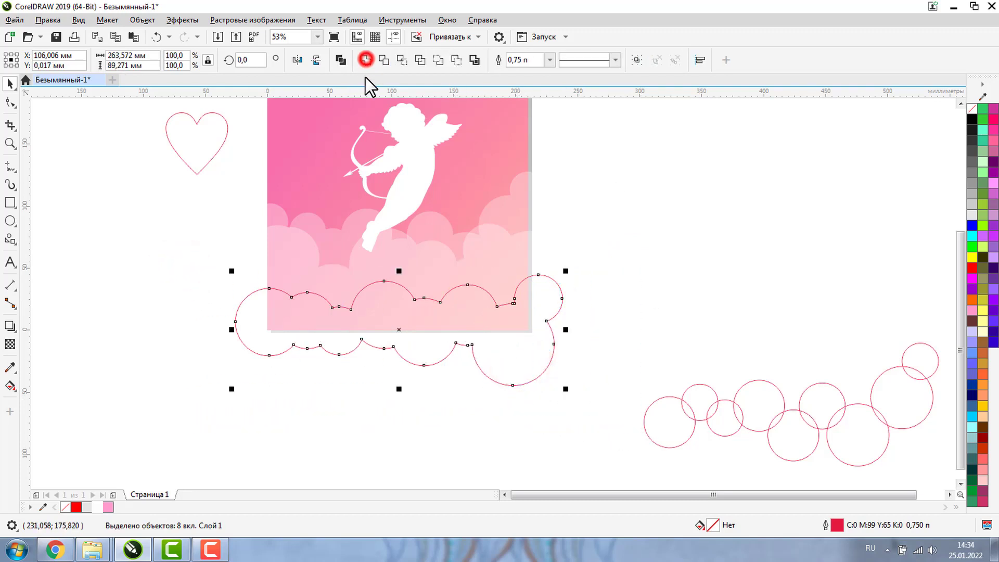
click(98, 507)
Remove the outline from the opaque white cloud at the card's lower edge
click(654, 268)
click(455, 350)
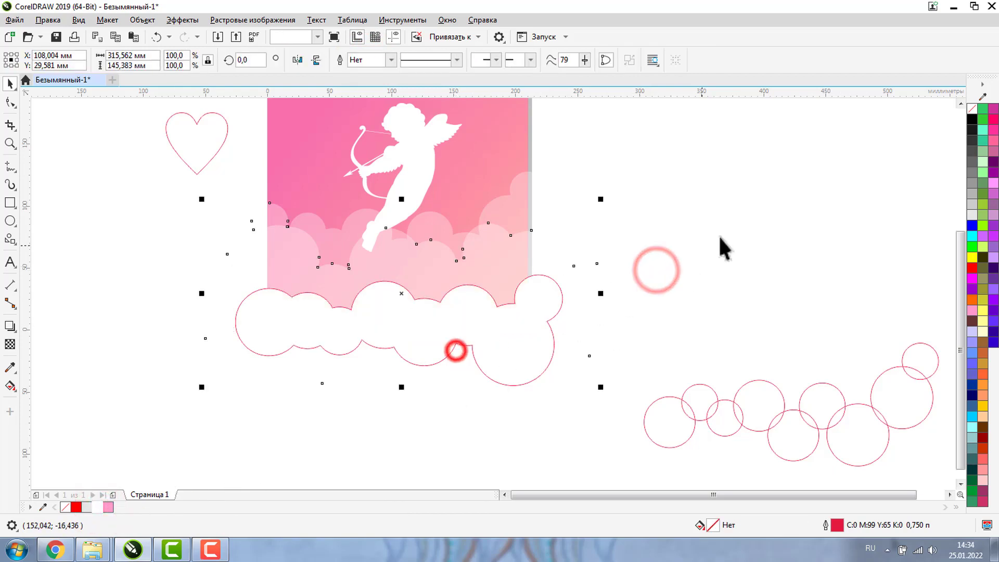
click(616, 271)
click(527, 320)
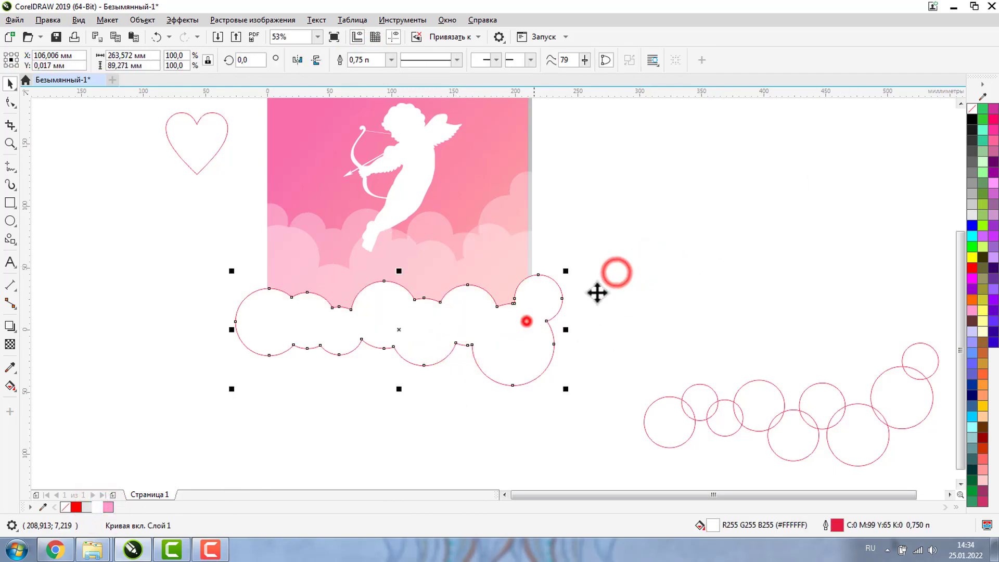
right_click(971, 108)
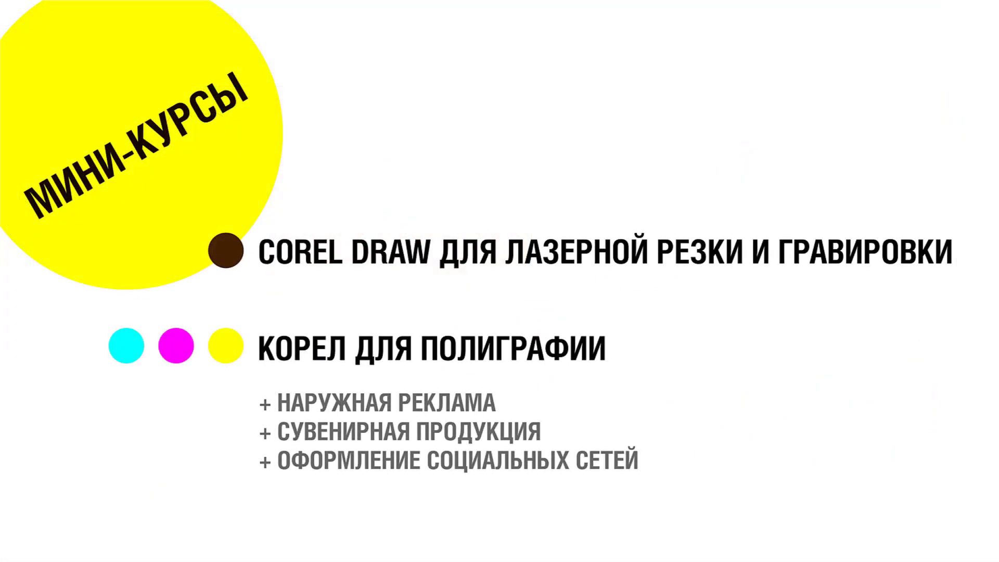
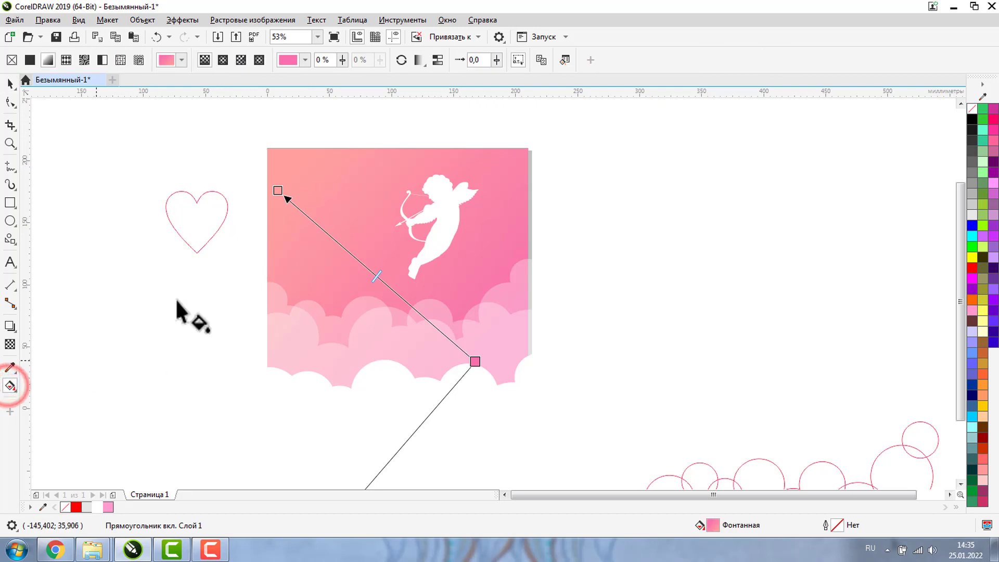
Turn the background's gradient vertical, running from pink at the bottom to salmon at the top
drag(277, 189, 473, 175)
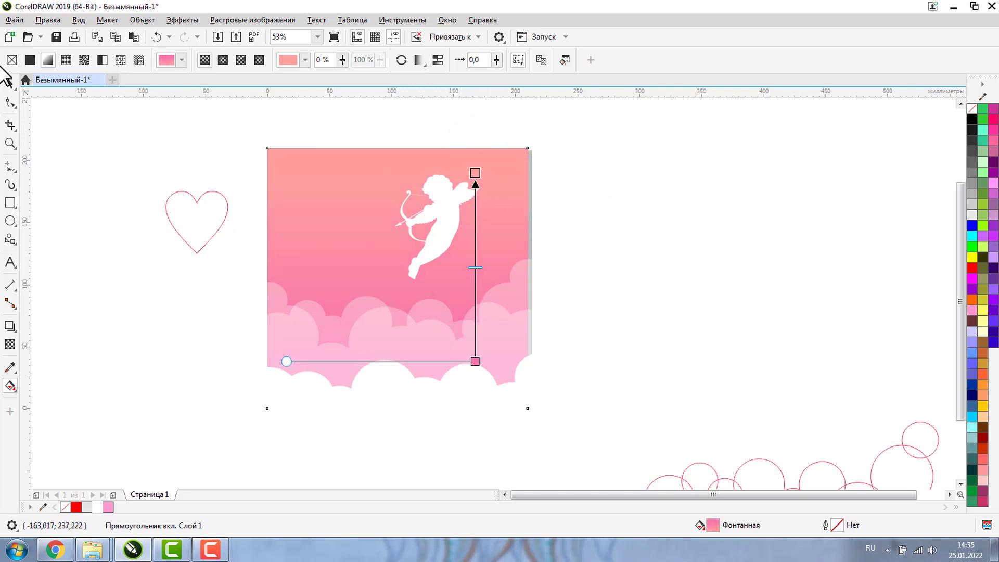
click(7, 89)
click(154, 432)
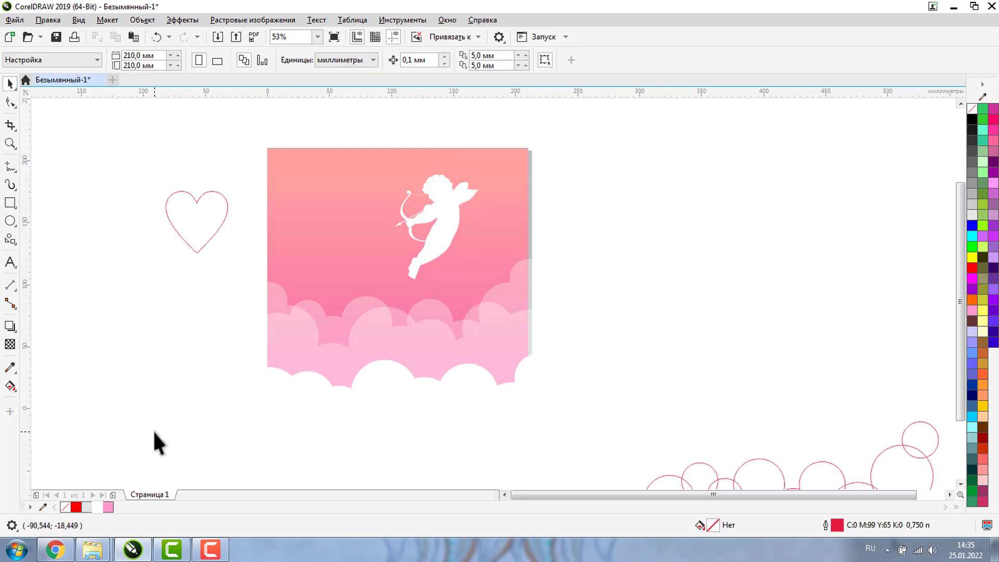
click(399, 338)
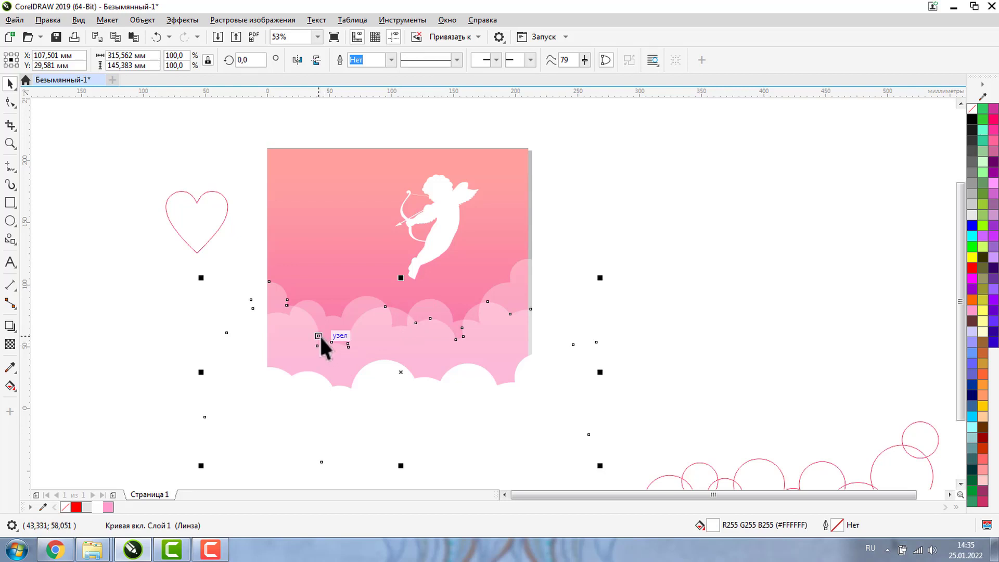
click(690, 214)
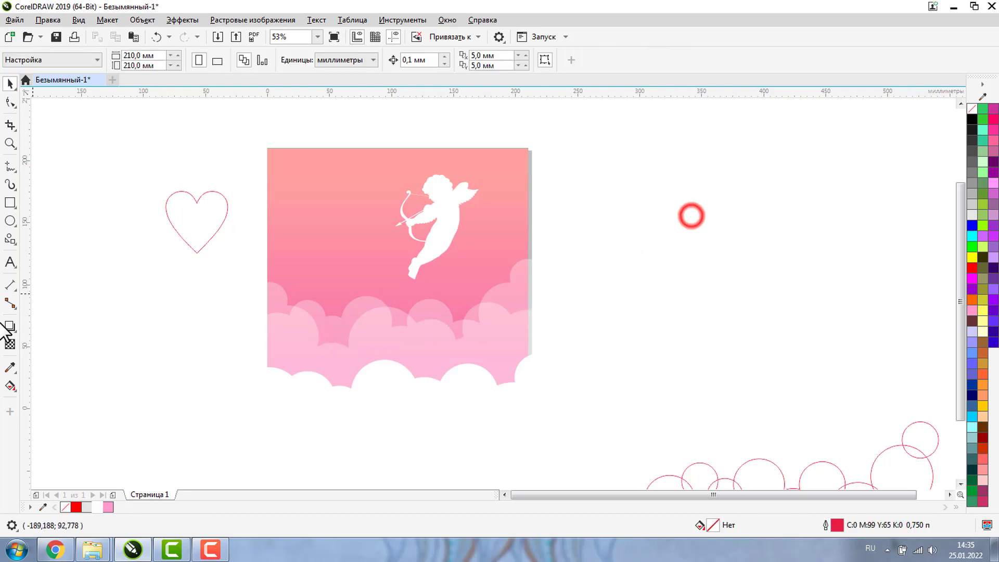
Draw a circle about 34 mm across outside the card, to its right
click(11, 221)
drag(580, 181, 623, 228)
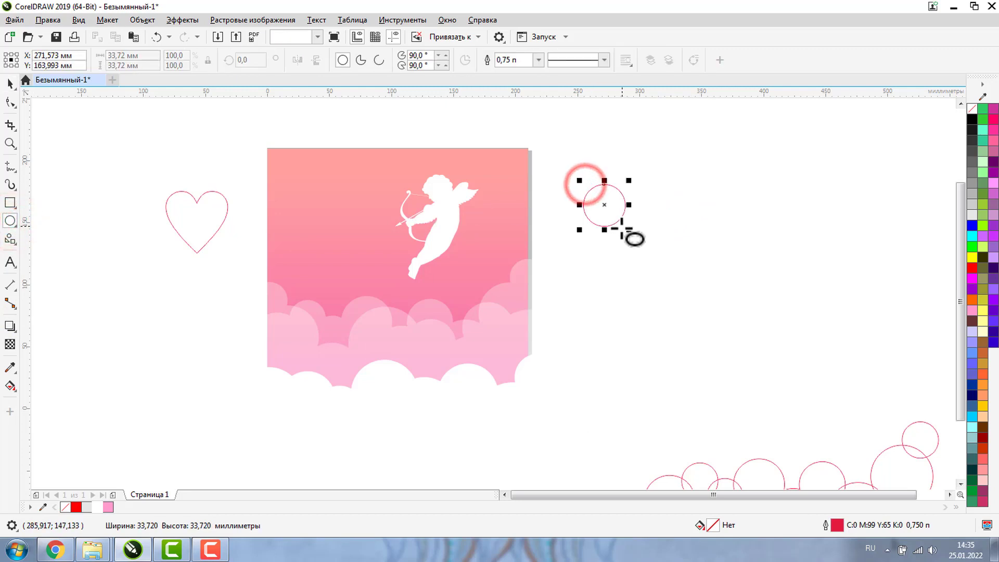
click(11, 82)
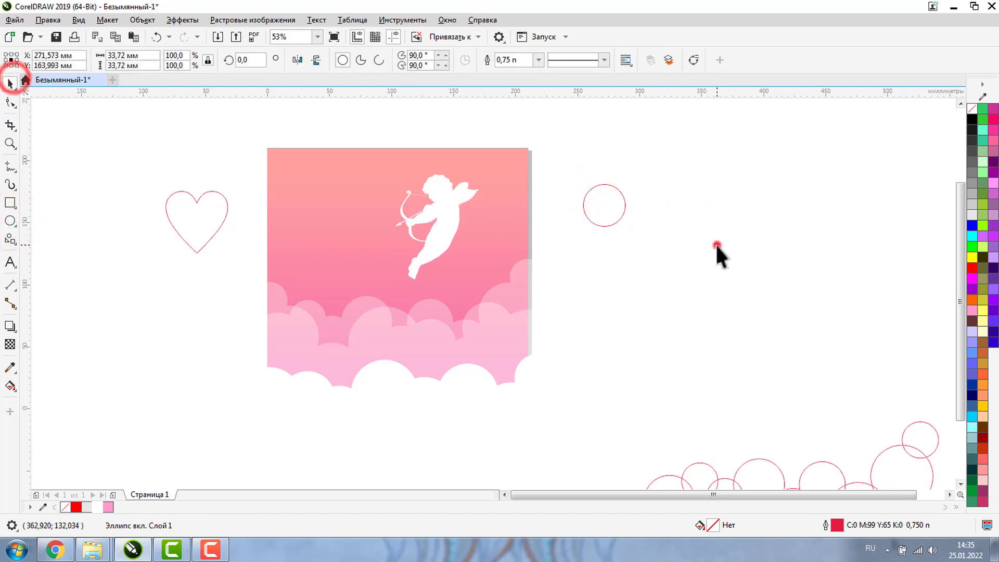
click(716, 243)
Fill the new circle with the pink sampled from the background just above the clouds
click(603, 206)
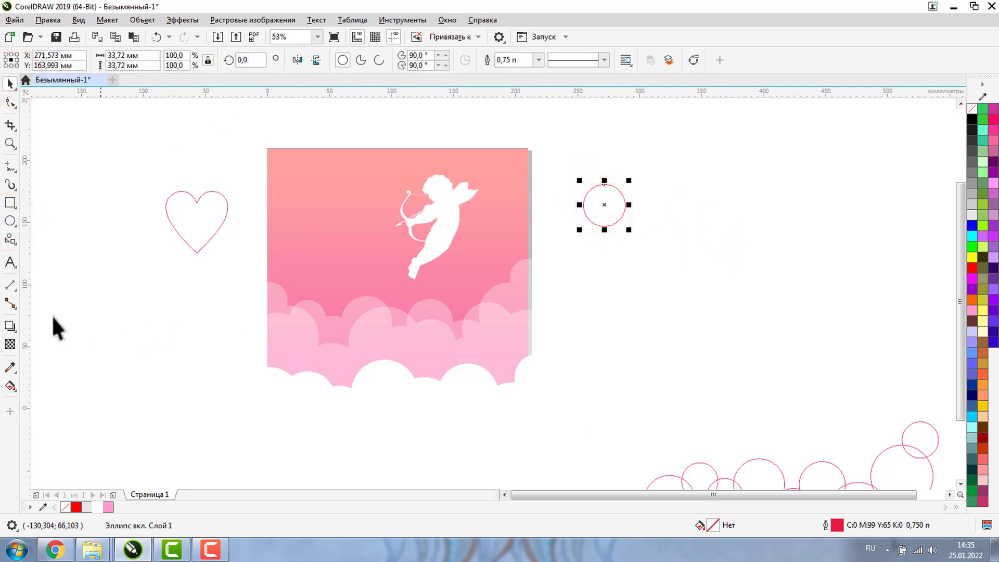
click(462, 300)
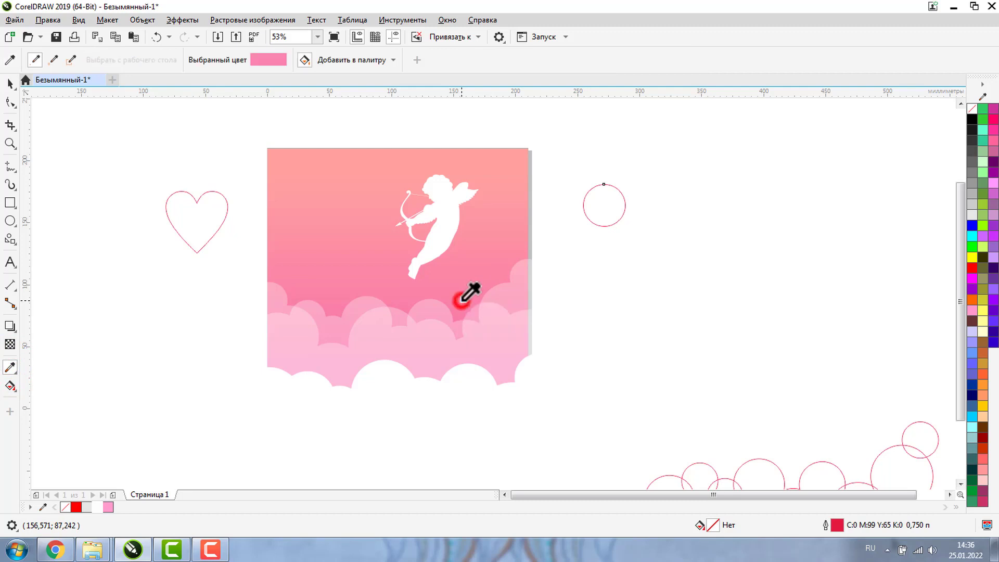
click(604, 211)
click(10, 83)
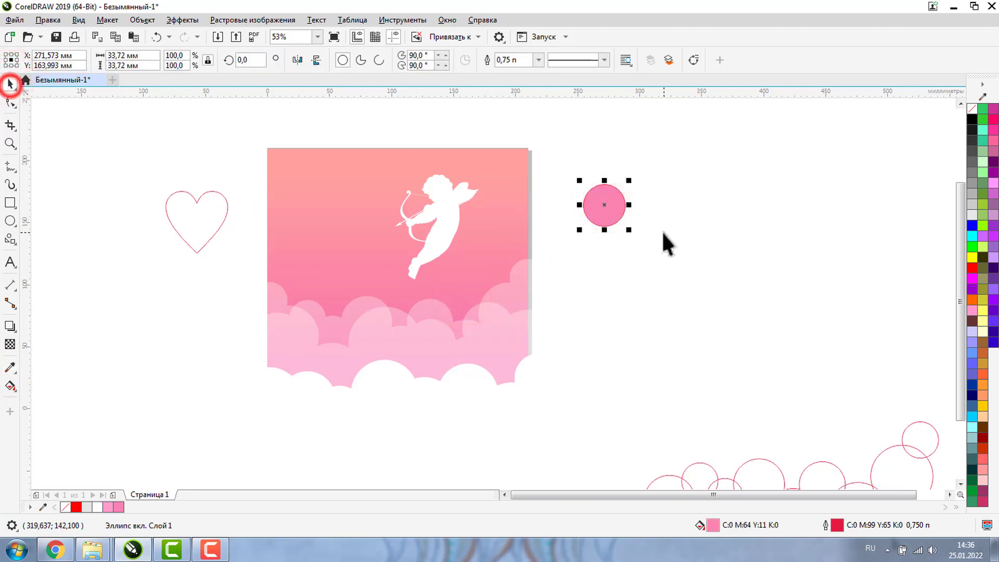
Copy the pink circle about 85 mm to the right and change the copy's uniform fill to white, C0 M0 Y0 K0
drag(607, 205, 709, 206)
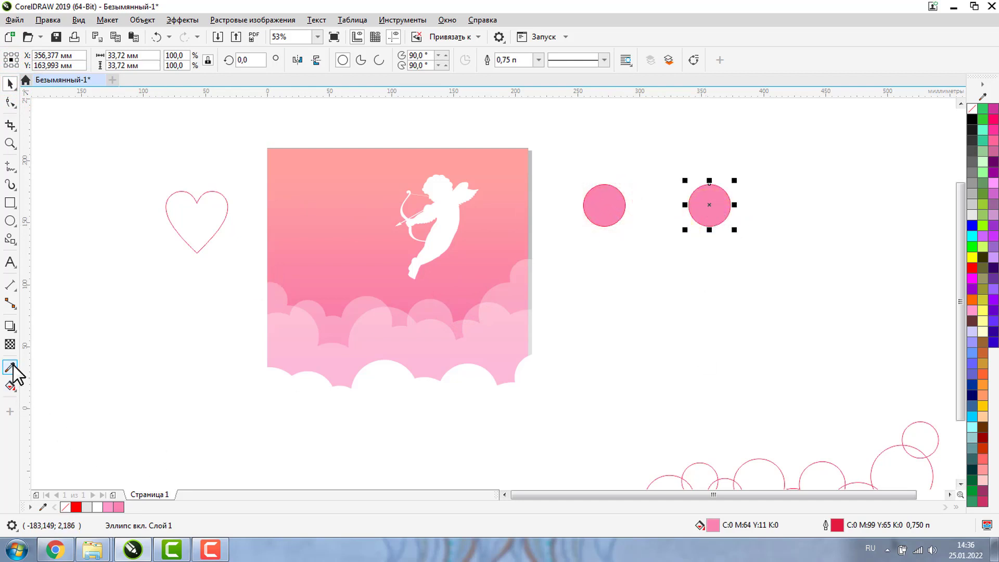
click(118, 507)
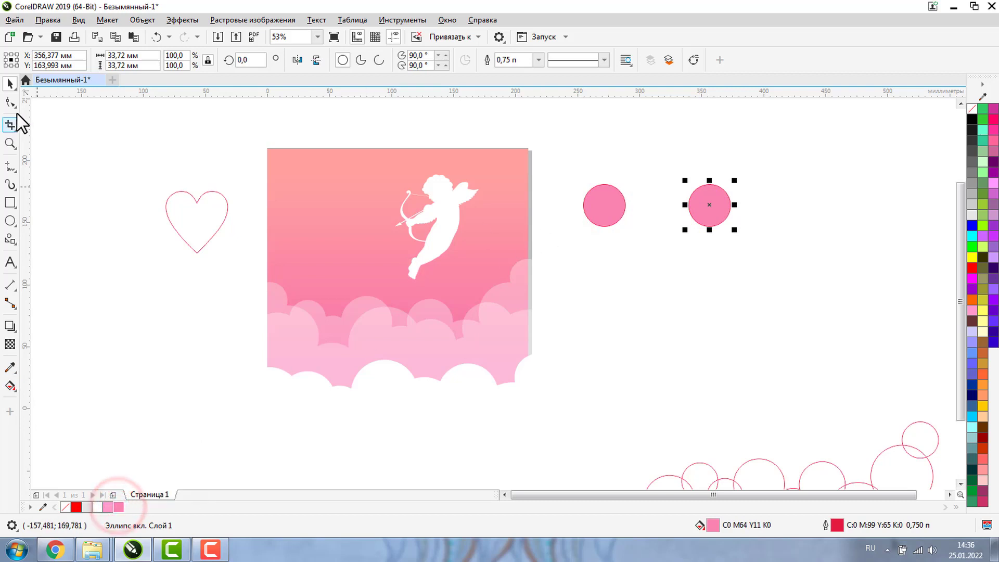
double_click(710, 524)
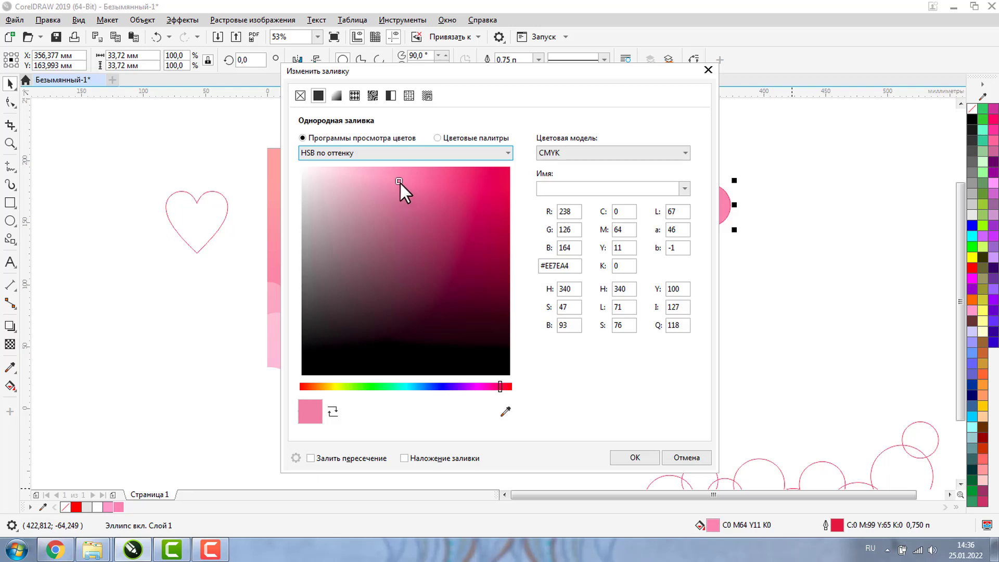
drag(397, 179, 360, 167)
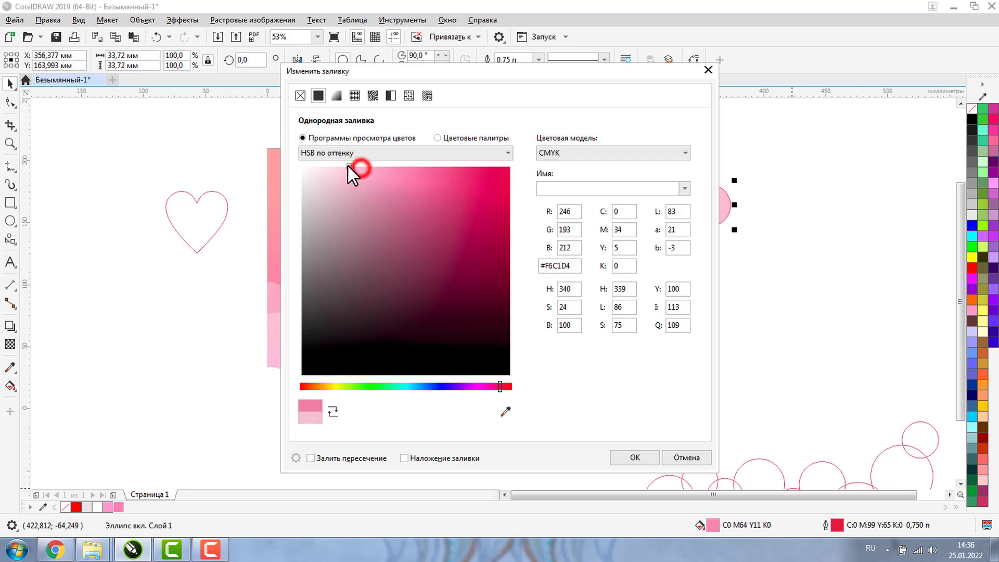
drag(348, 166, 346, 167)
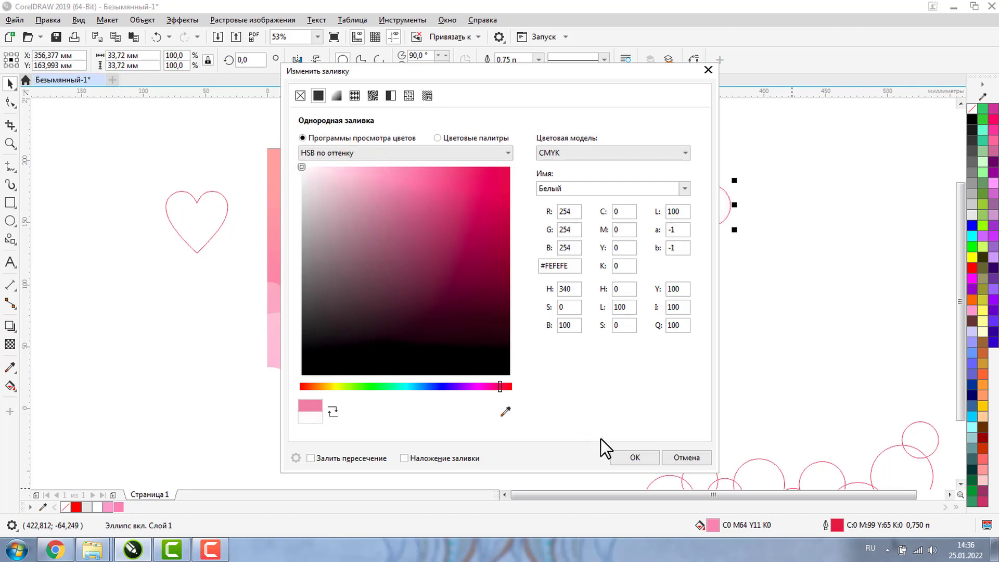
click(623, 461)
click(9, 83)
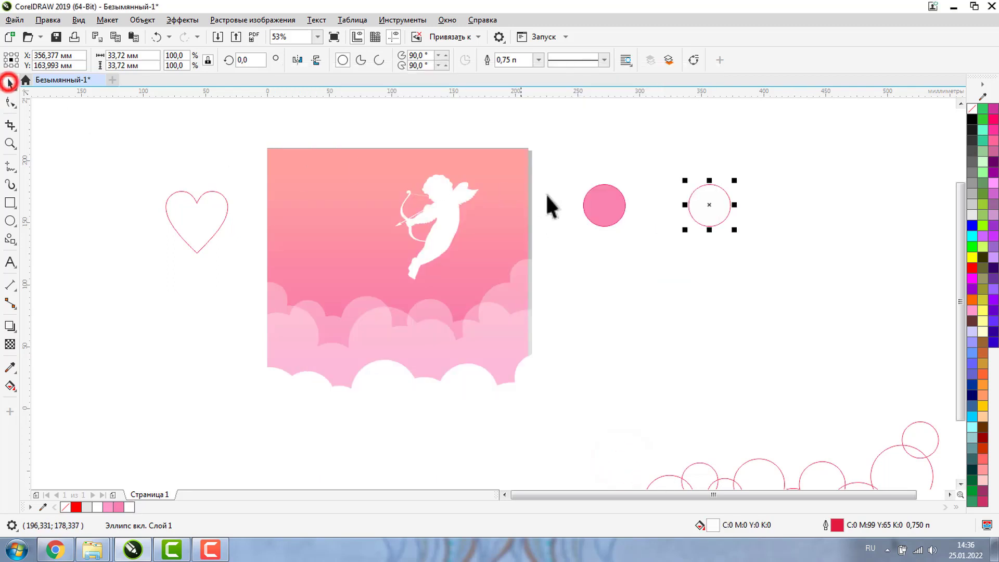
Create a blend from the pink circle to the white circle beside the card
click(597, 204)
click(709, 209)
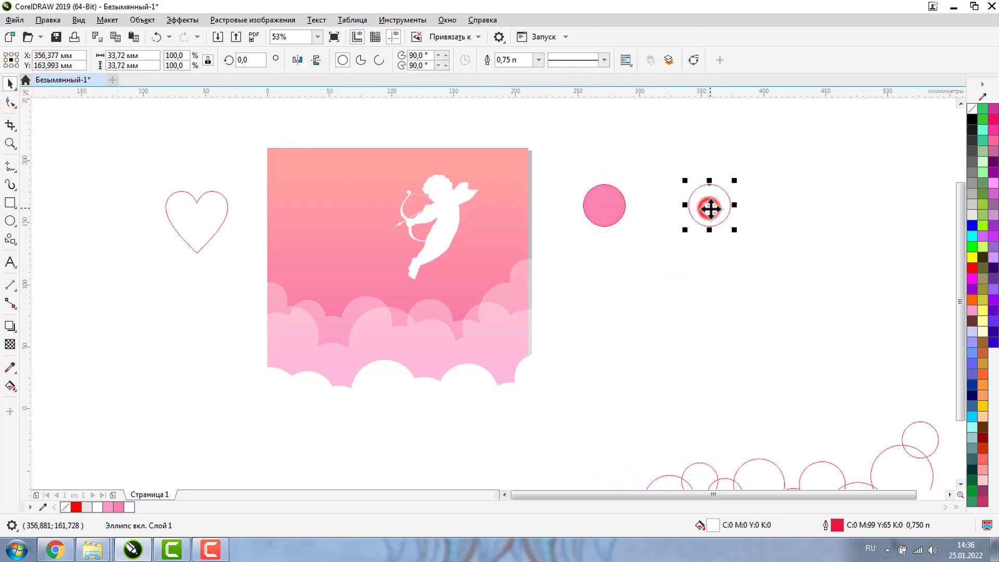
click(11, 323)
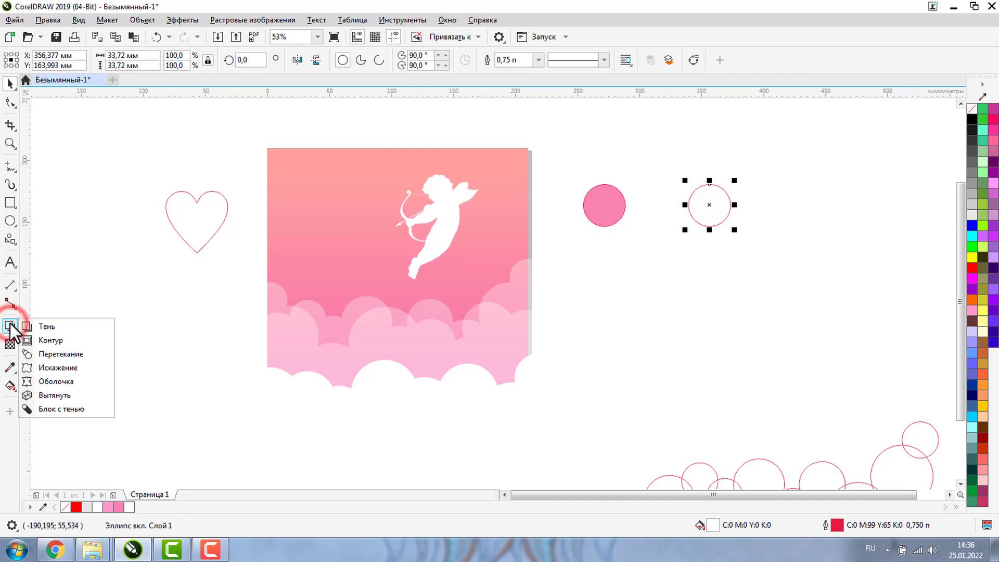
click(45, 355)
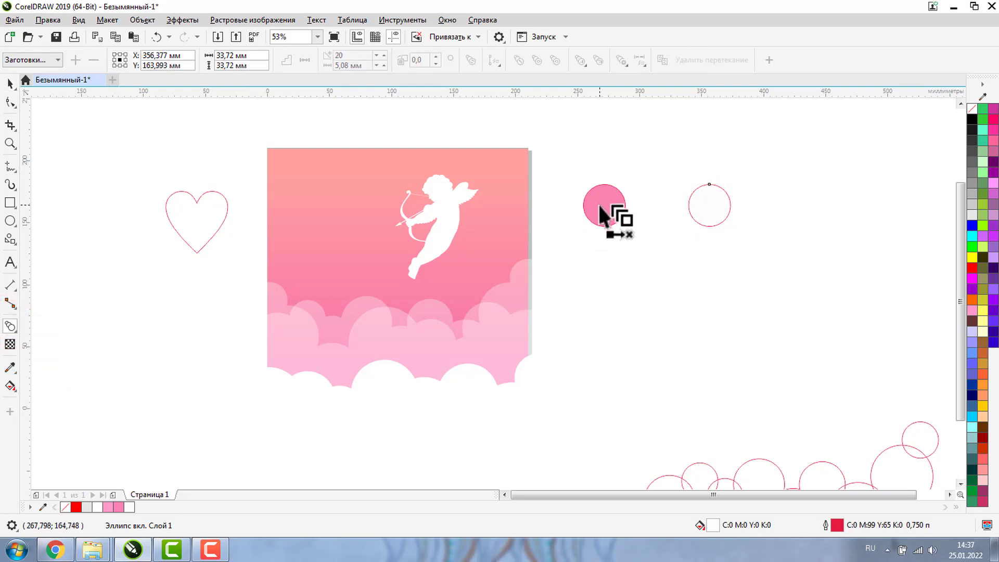
drag(598, 205, 714, 205)
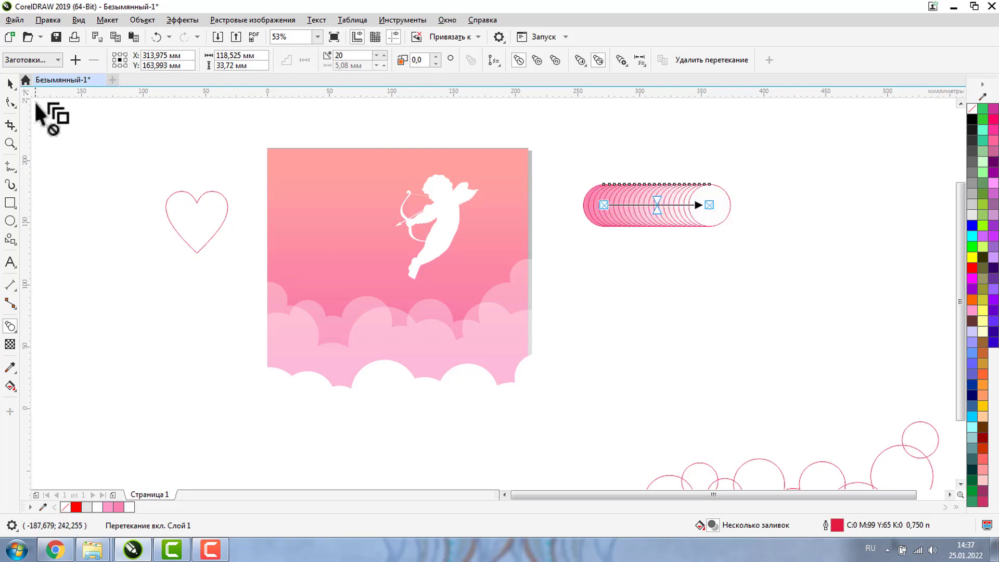
Remove the outline from all the blended circles
click(9, 83)
click(663, 204)
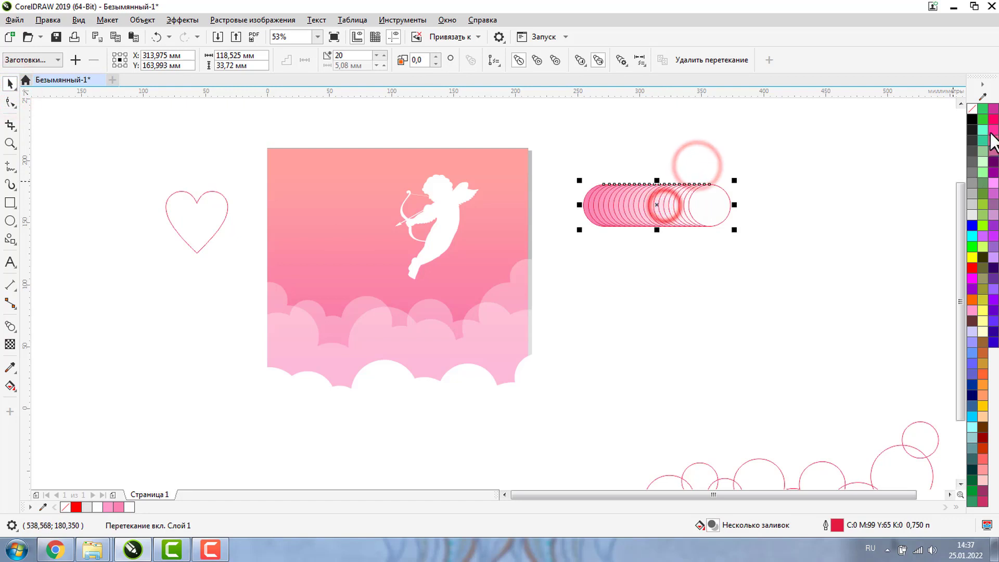
right_click(973, 108)
click(804, 290)
Reduce the blend between the pink and white circles to 5 steps
click(654, 203)
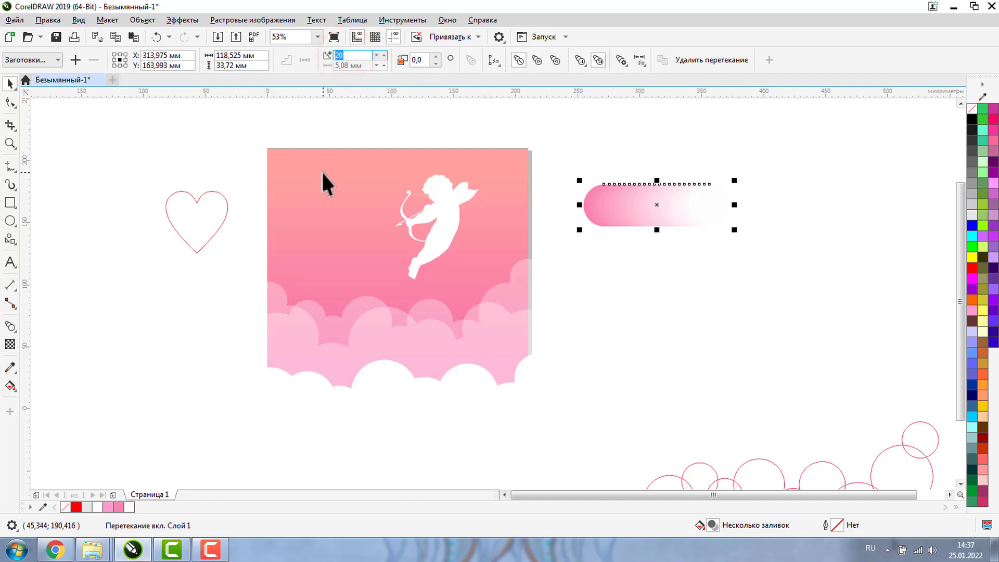
text(5)
key(Return)
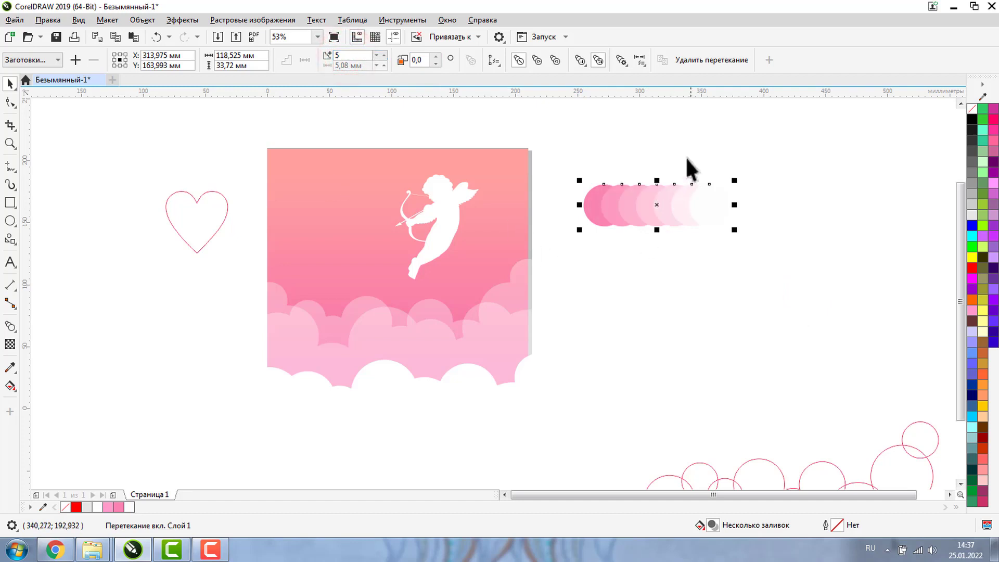
click(686, 174)
Break the circle blend apart and move the group of five intermediate circles above the two end circles
click(632, 201)
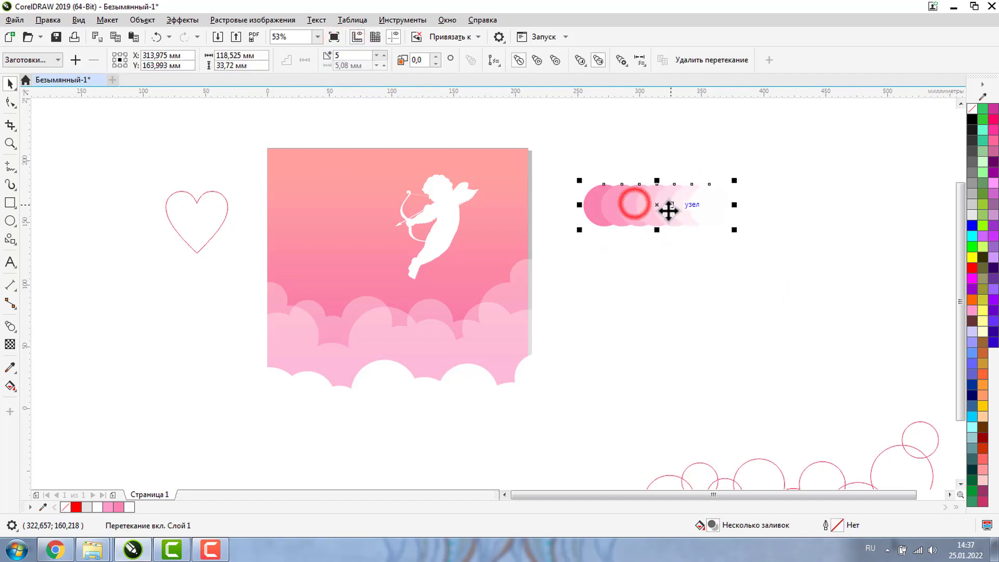
drag(670, 212, 658, 257)
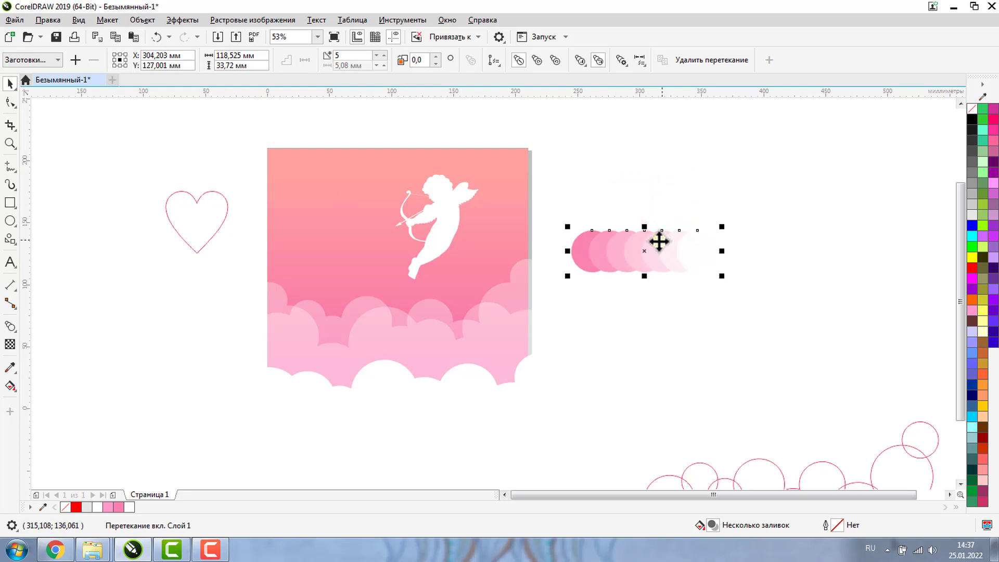
right_click(659, 241)
click(691, 248)
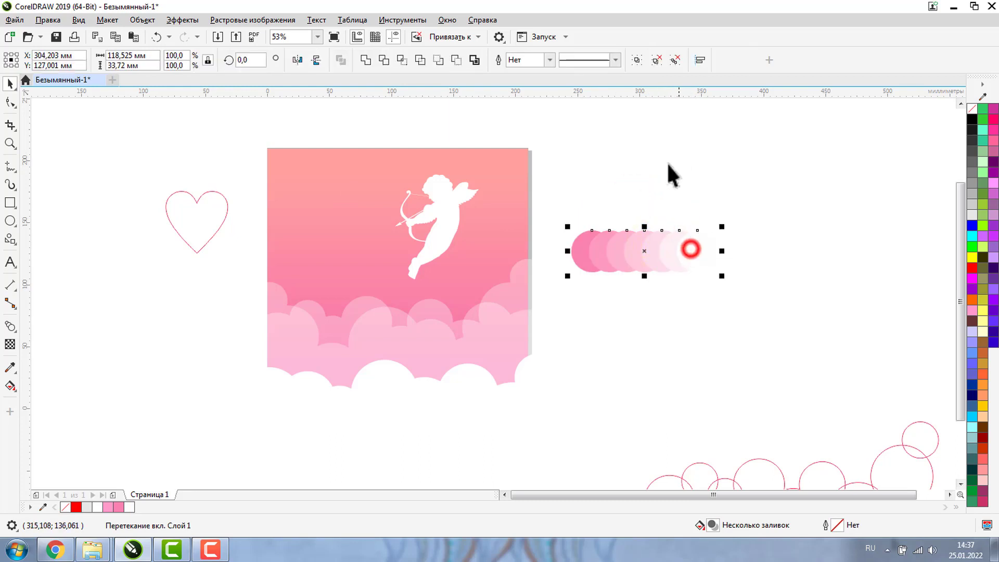
click(658, 256)
drag(658, 256, 621, 195)
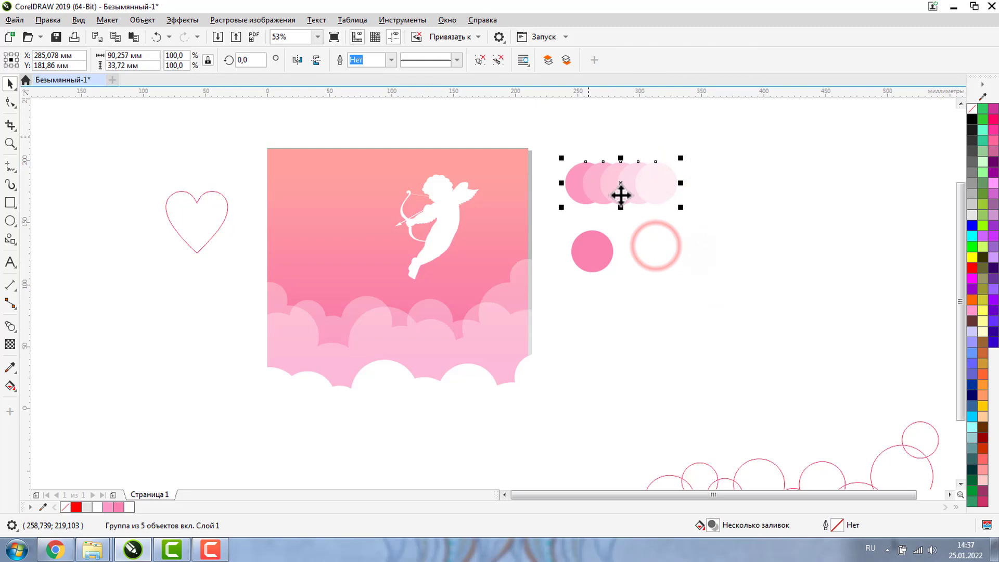
Give the white end circle a black outline and ungroup the five intermediate tint circles
click(733, 245)
click(720, 252)
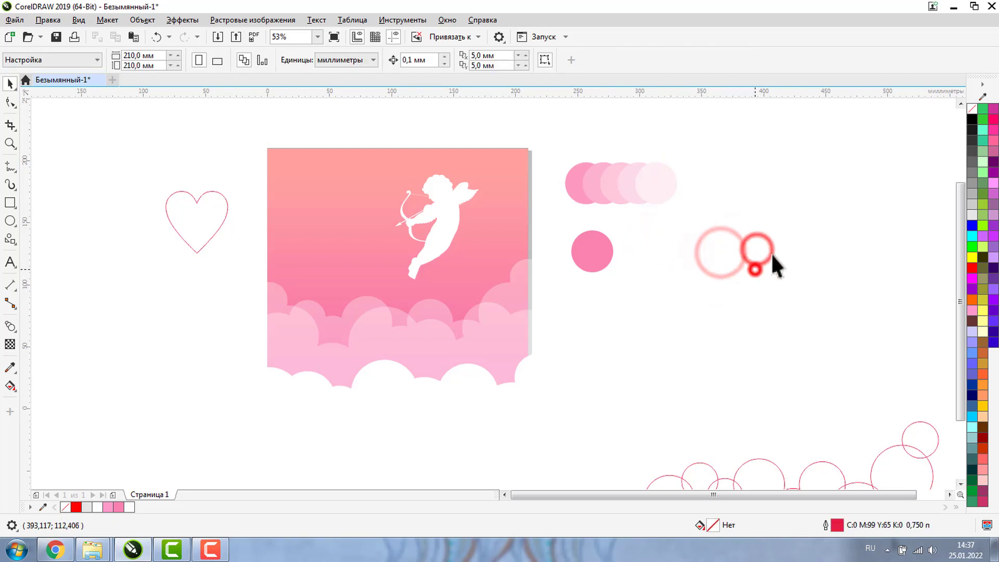
drag(821, 197, 632, 362)
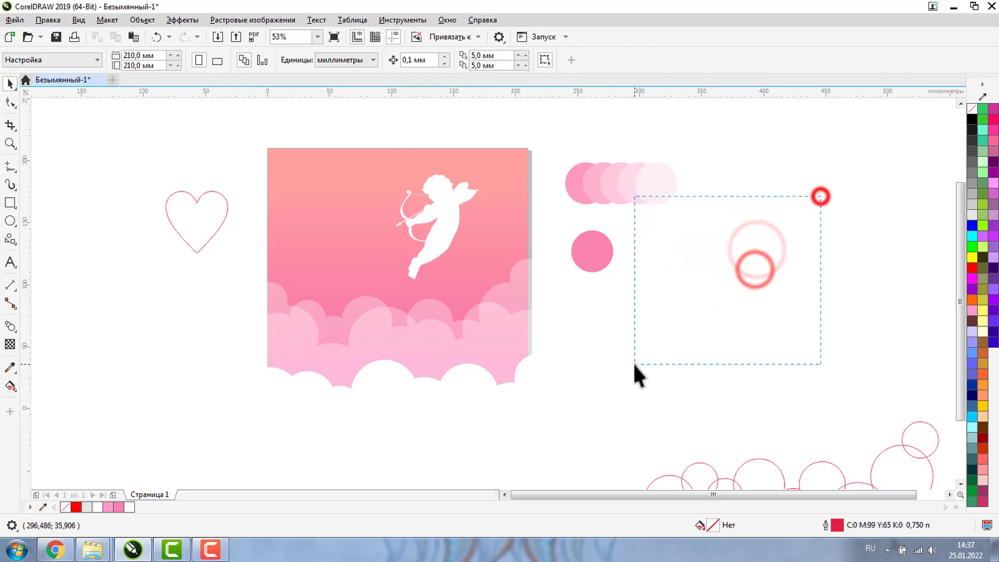
right_click(973, 120)
click(779, 230)
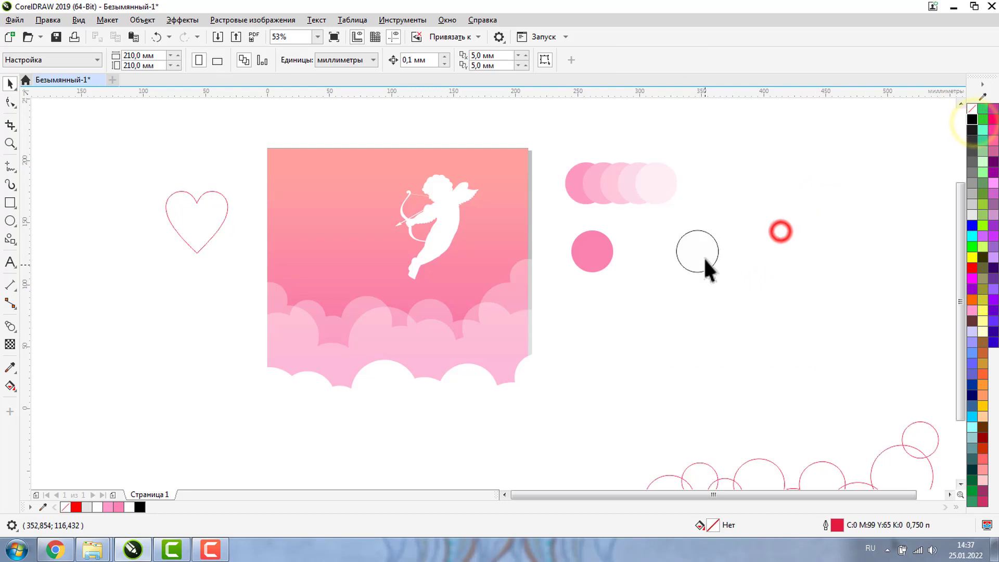
click(634, 188)
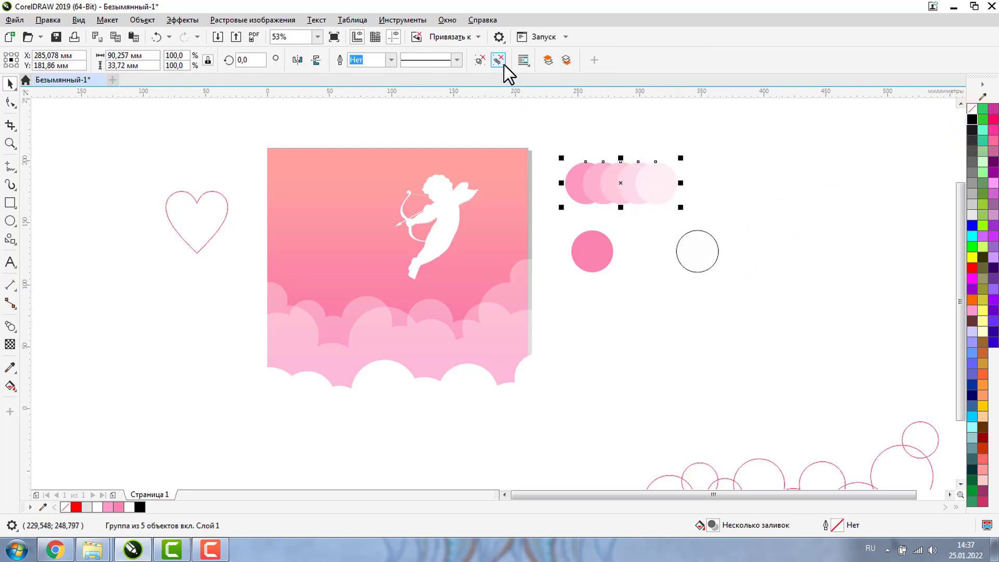
click(631, 138)
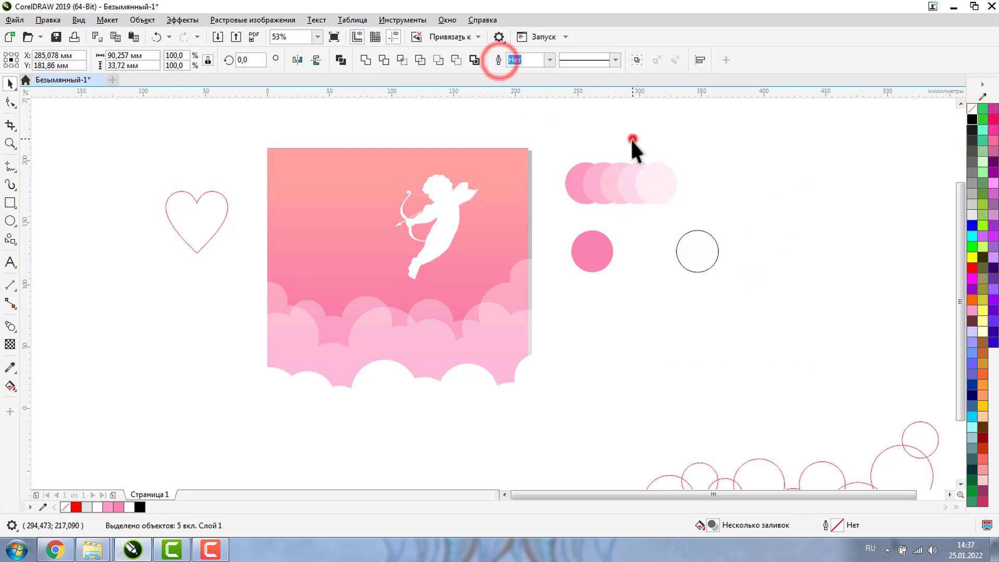
Fill the rear cloud layer with the tint sampled from the second intermediate circle, C0 M43 Y7 K0
click(278, 288)
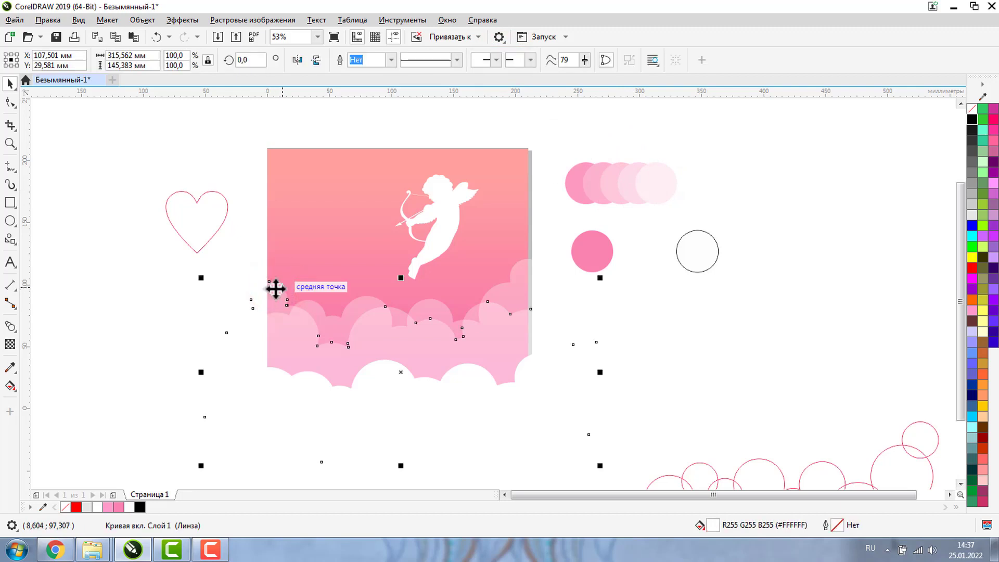
click(10, 368)
click(593, 177)
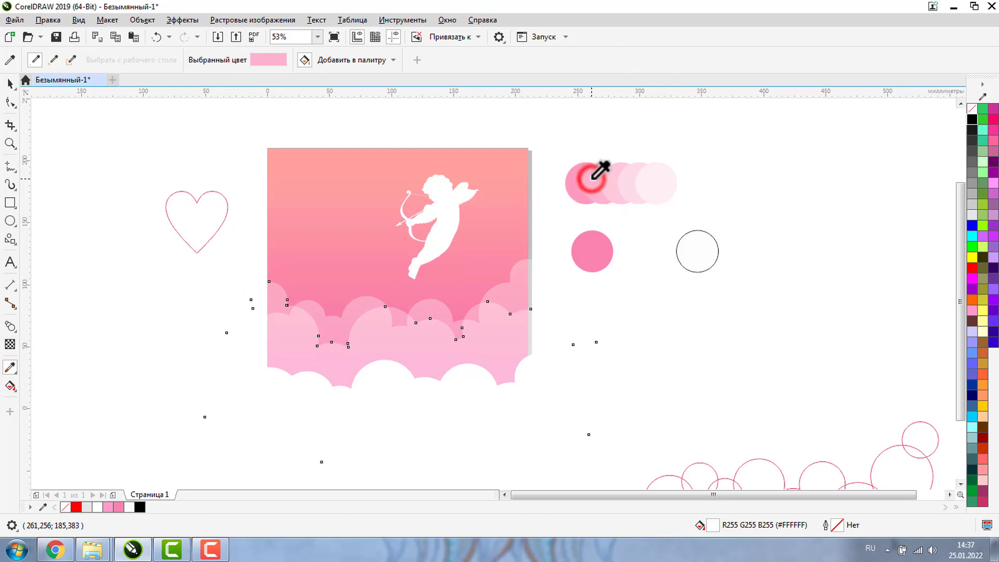
click(354, 300)
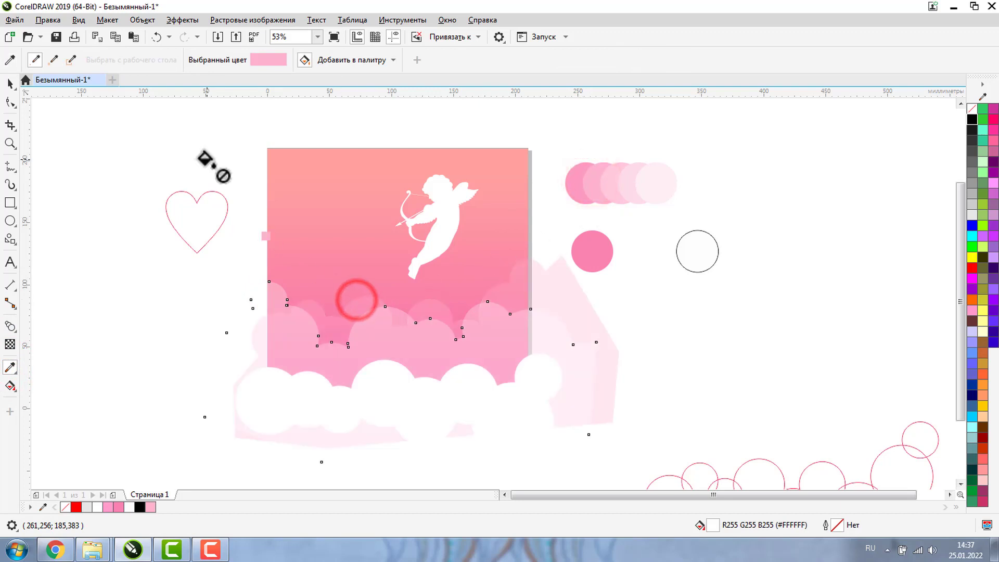
click(10, 84)
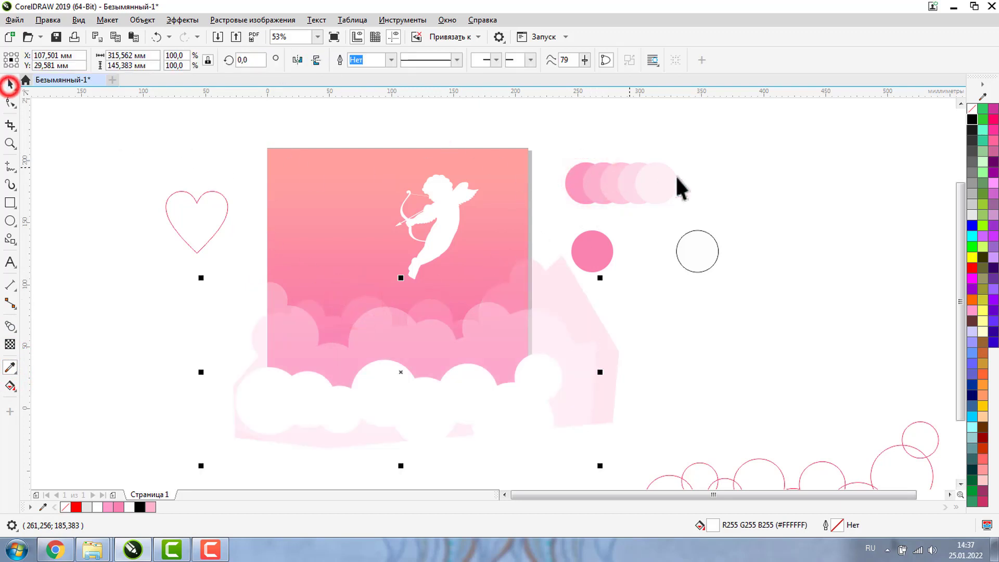
click(748, 174)
Fill the middle cloud layer with the tint sampled from the fourth intermediate circle, C0 M22 Y4 K0
click(485, 328)
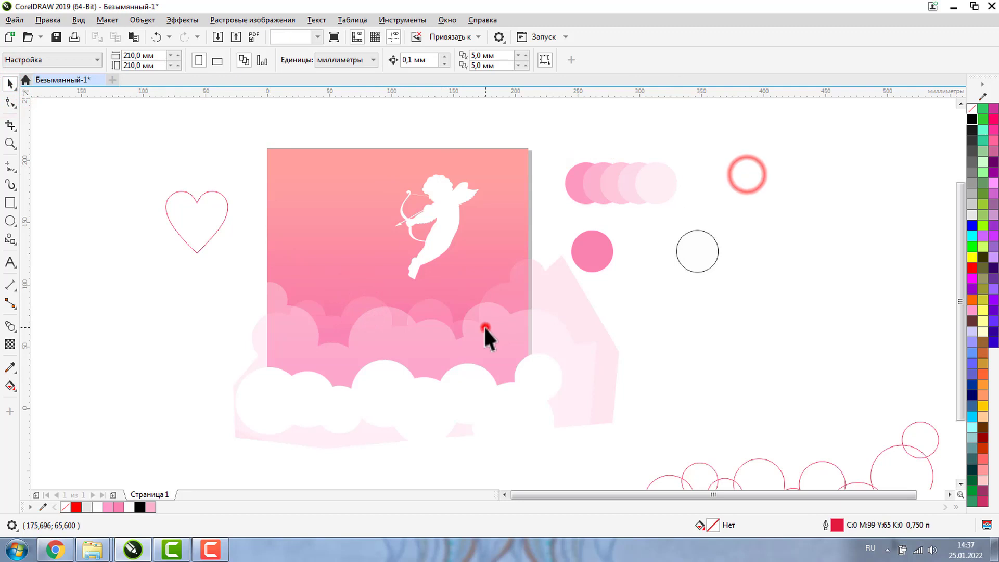
click(10, 367)
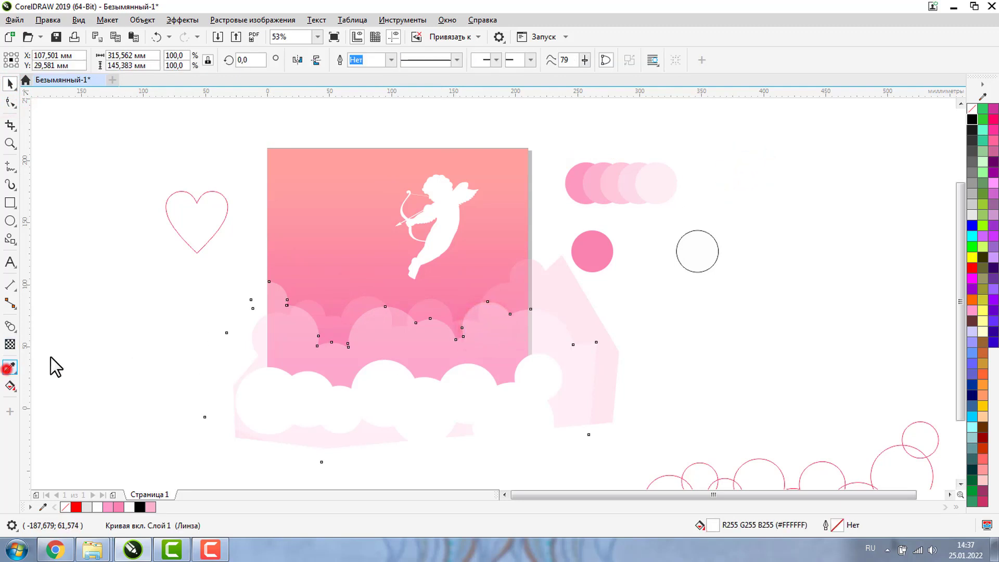
click(628, 175)
click(428, 342)
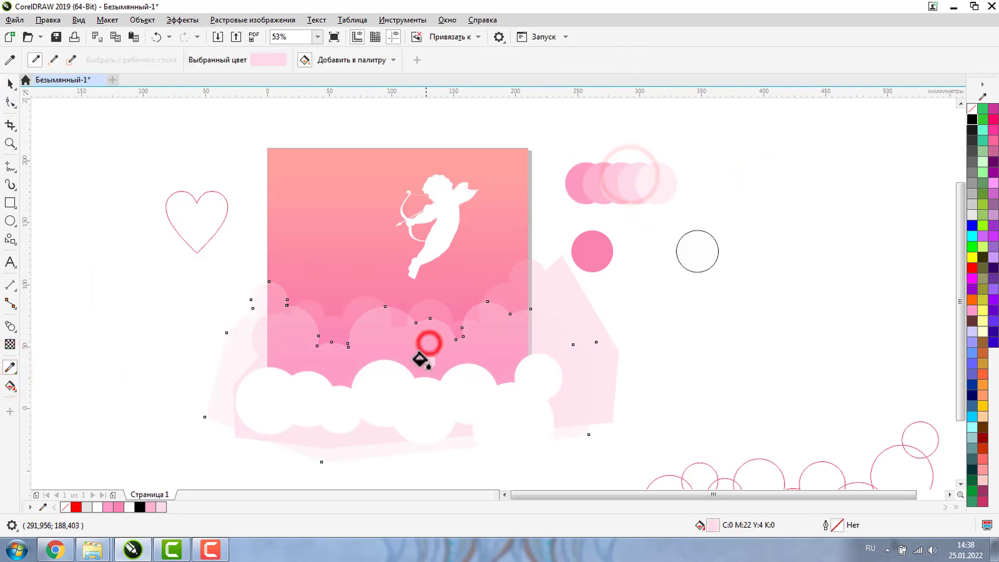
click(11, 84)
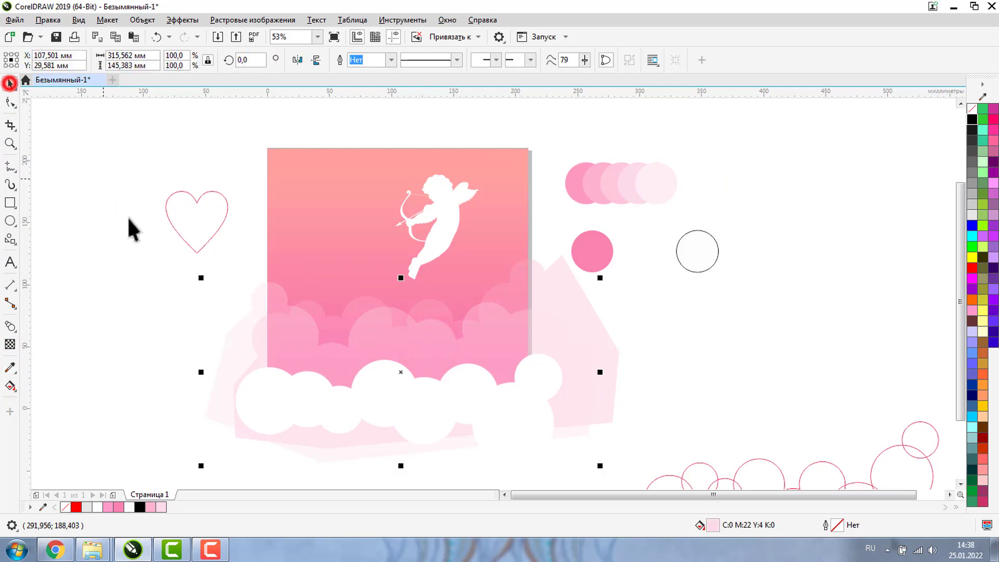
click(54, 250)
Remove the transparency from the rear and middle cloud layers together
click(276, 282)
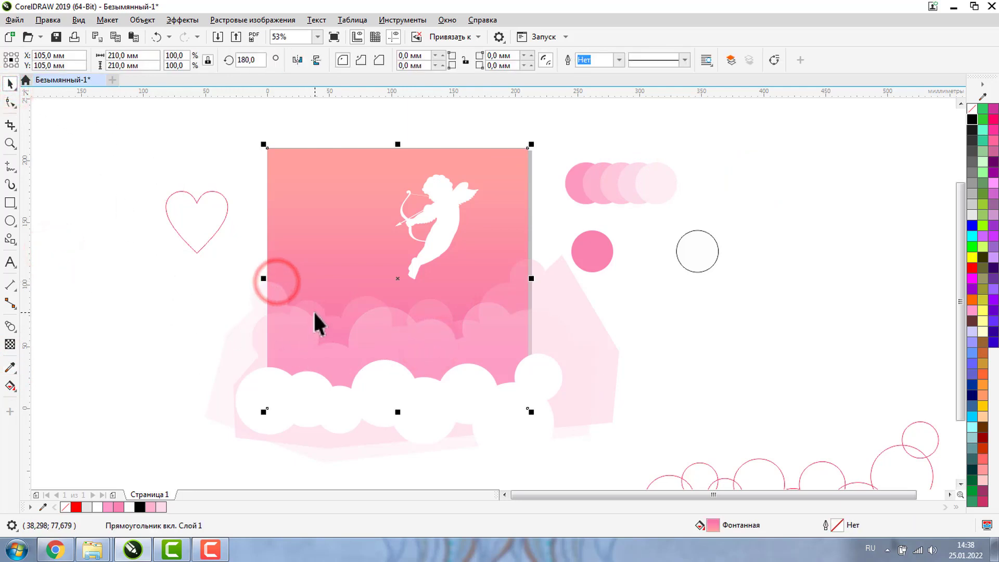
alt+click(316, 309)
shift+click(282, 294)
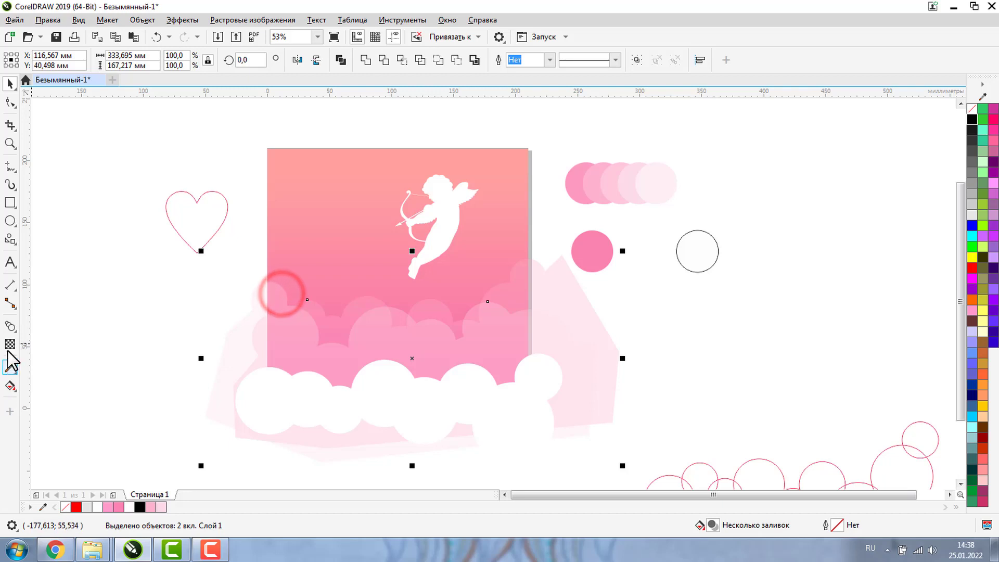
click(10, 344)
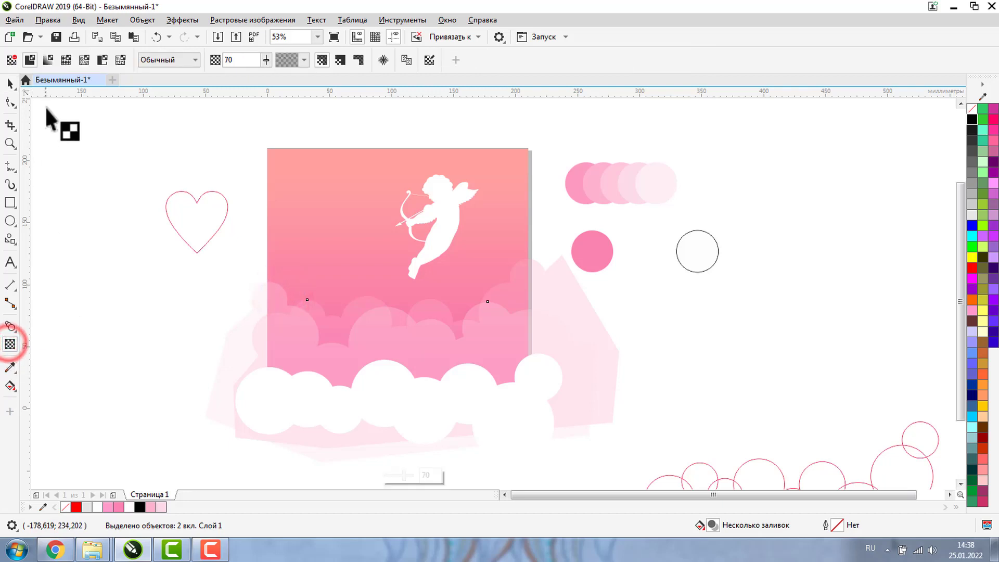
click(11, 60)
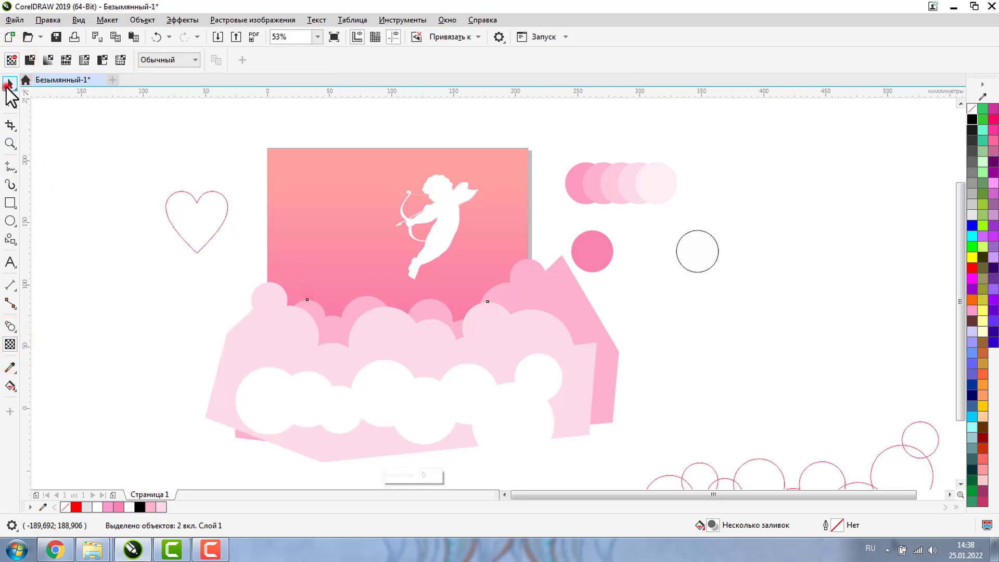
click(8, 83)
click(71, 284)
Fill the middle cloud layer with the tint sampled from the third intermediate circle, C0 M32 Y5 K0
click(543, 283)
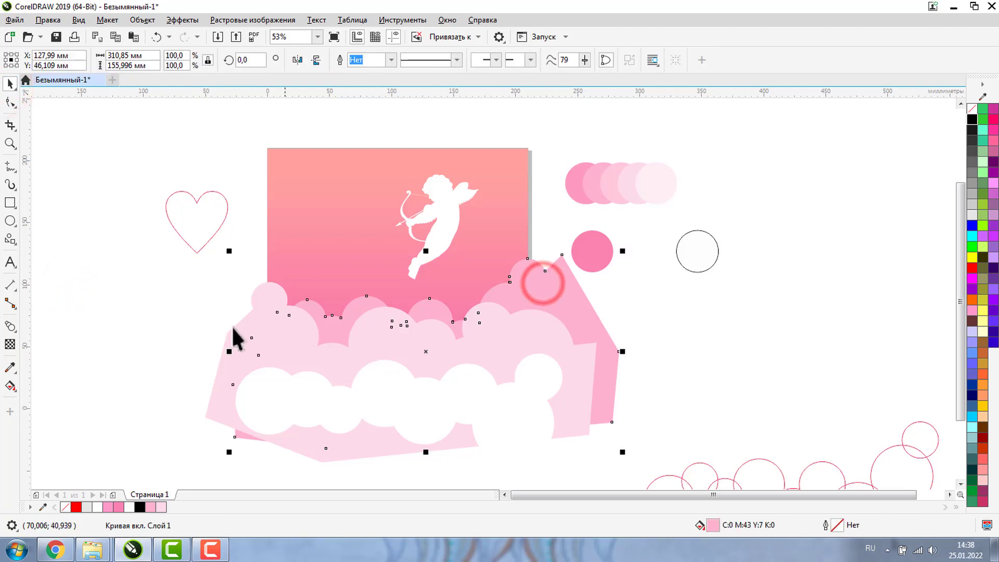
click(267, 344)
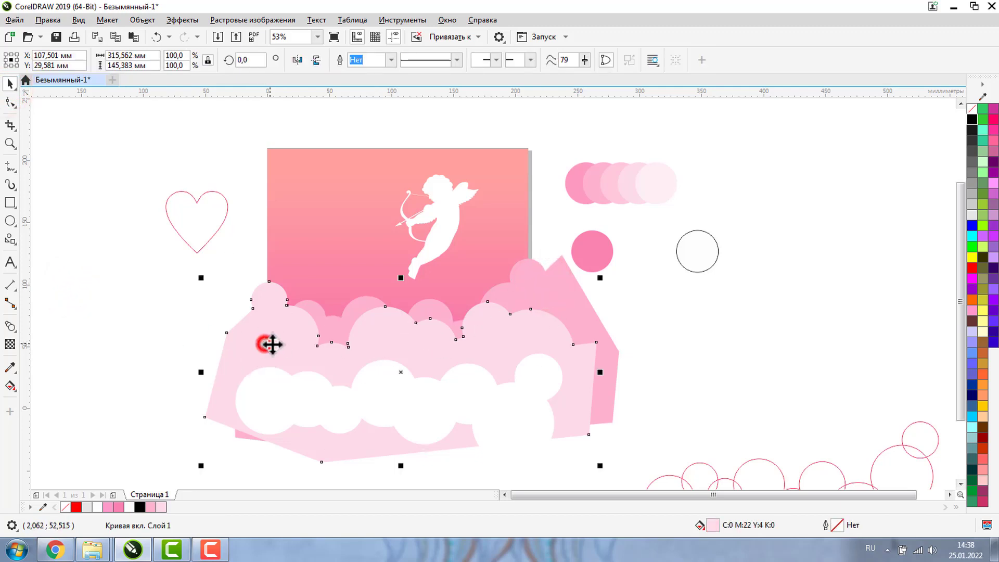
click(10, 367)
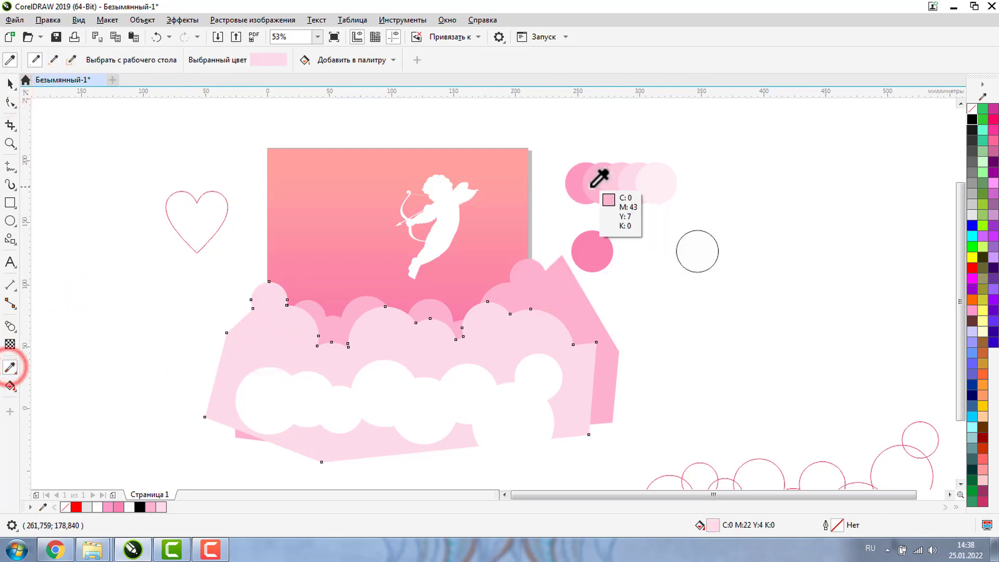
click(607, 175)
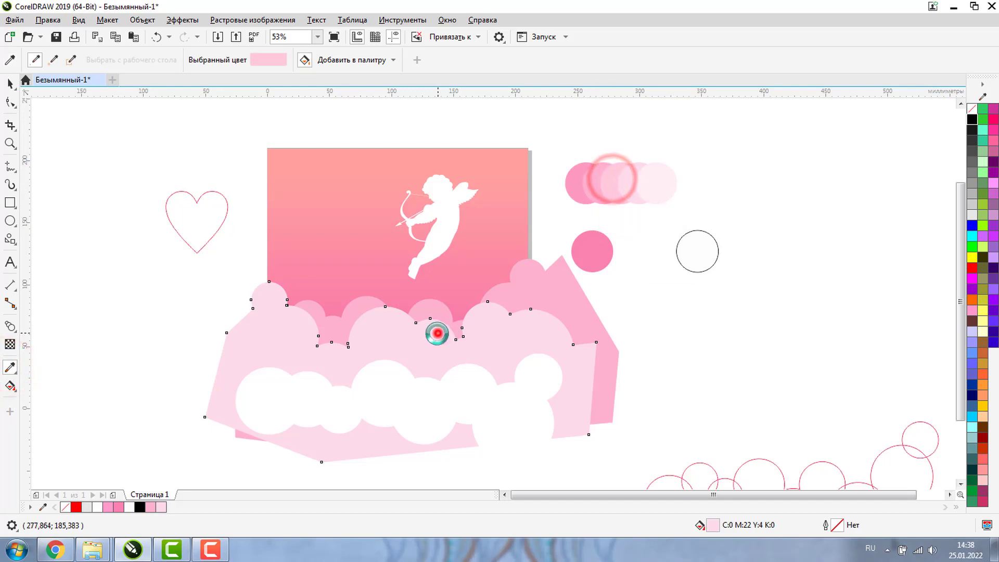
click(437, 333)
click(10, 83)
click(57, 330)
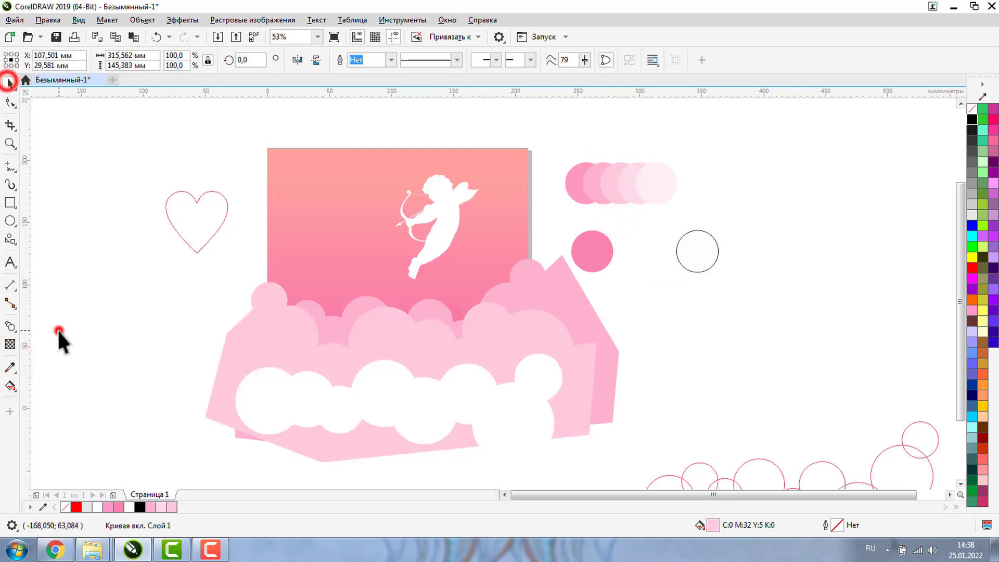
Fill the white front cloud layer with the tint sampled from the fourth intermediate circle, C0 M22 Y4 K0
click(468, 382)
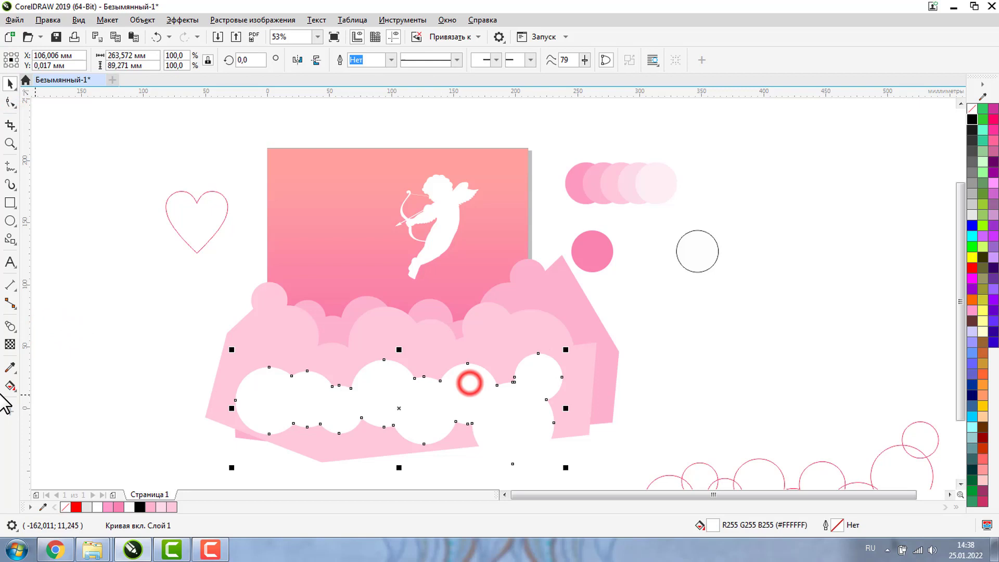
click(10, 367)
click(629, 188)
click(483, 391)
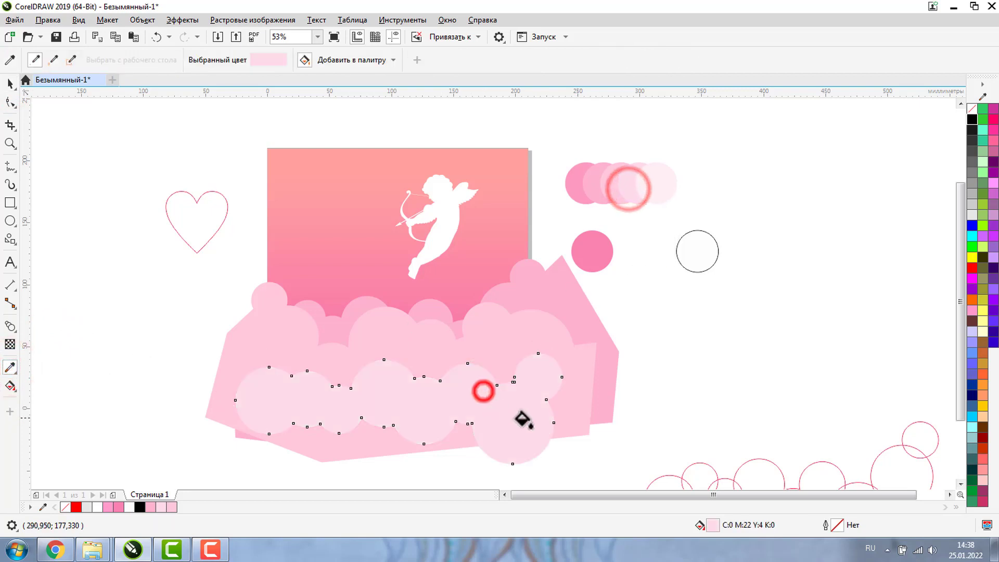
Fill the front cloud layer with the tint sampled from the lightest intermediate circle, C0 M11 Y2 K0
click(9, 85)
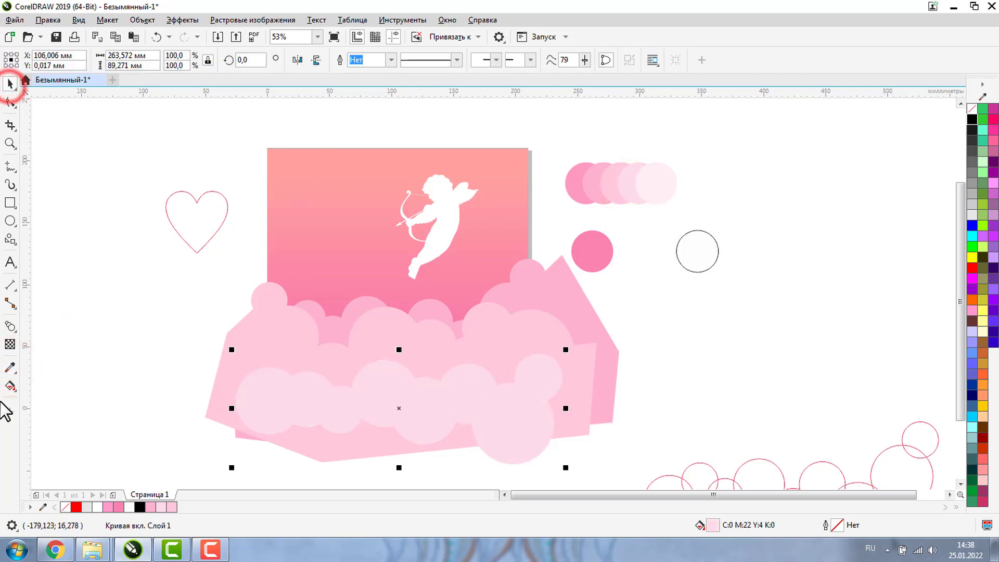
click(10, 367)
click(657, 186)
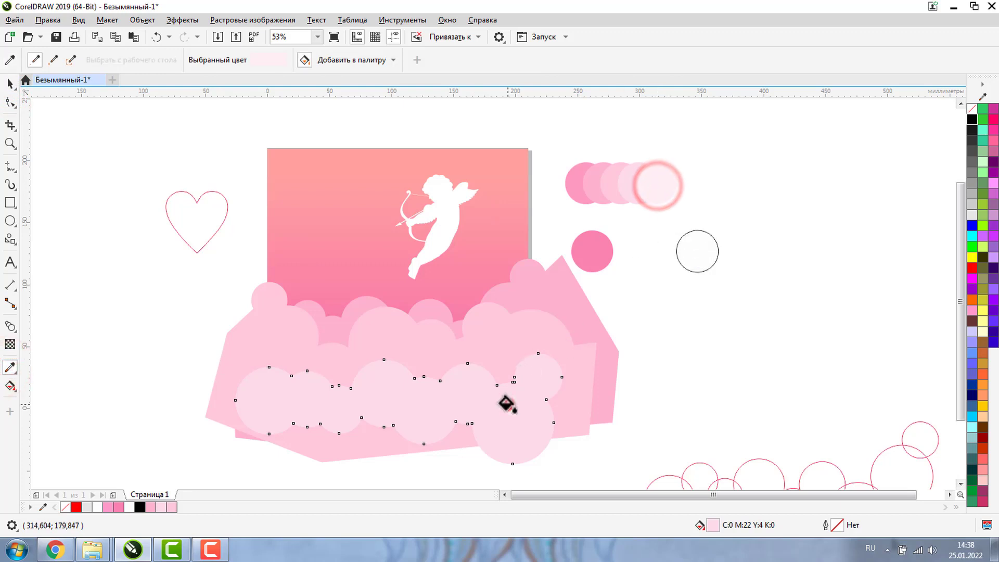
click(509, 404)
click(9, 84)
click(62, 320)
Move the rear cloud layer slightly upward behind the middle cloud layer
click(542, 289)
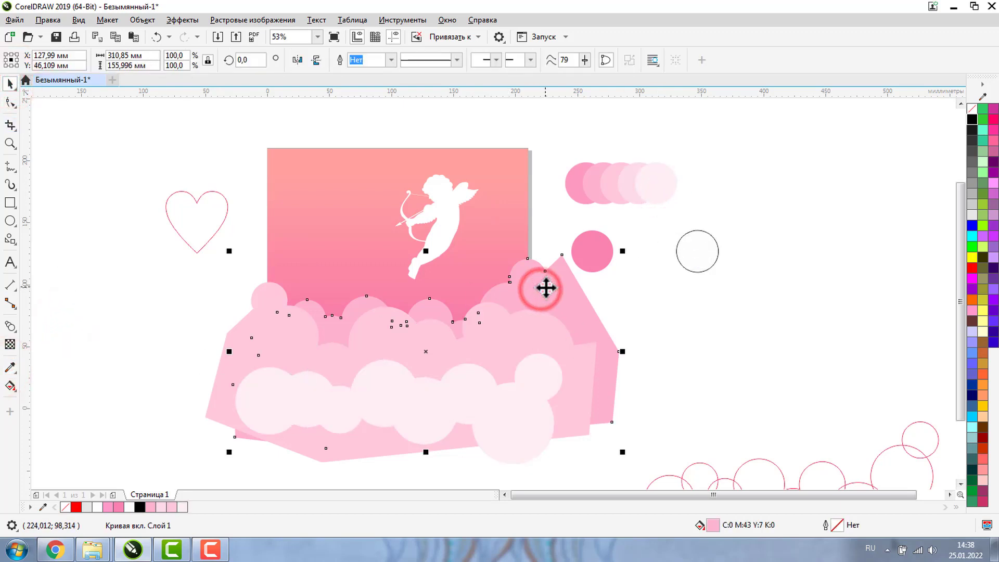
click(480, 403)
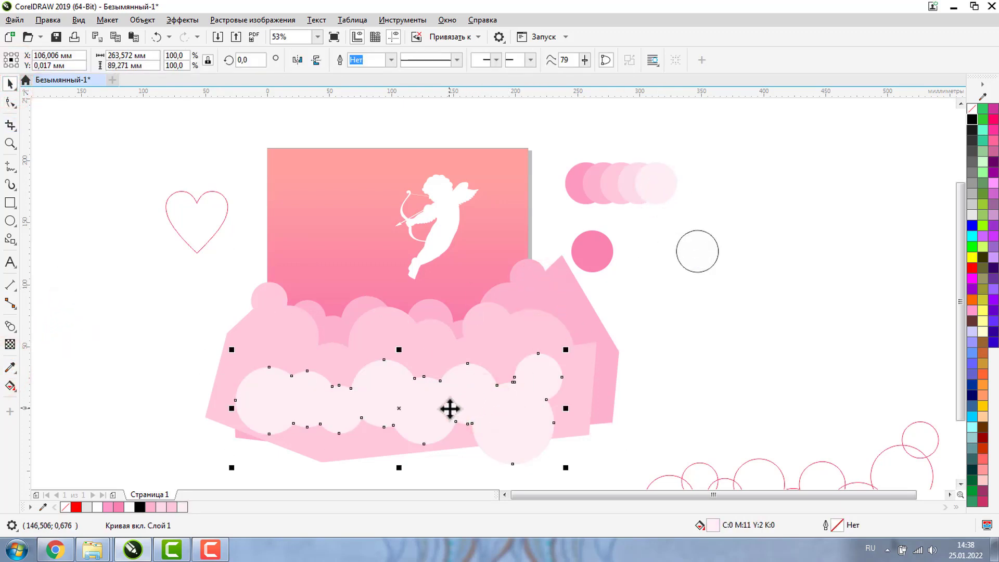
drag(531, 282, 551, 271)
click(751, 392)
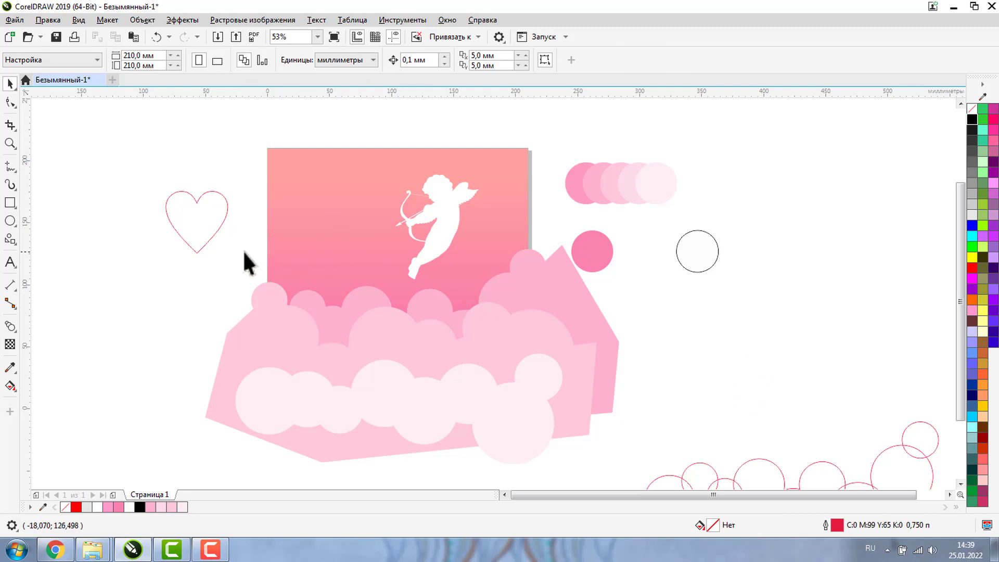
Move the heart higher beside the card and the dark pink circle next to the blended swatches, clear of the clouds
drag(206, 219, 208, 164)
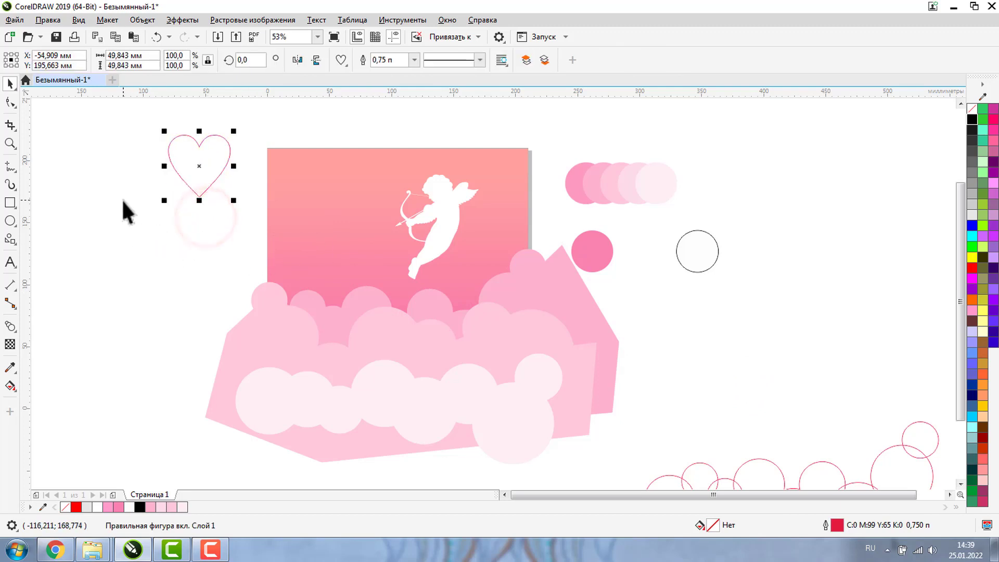
drag(124, 204, 684, 326)
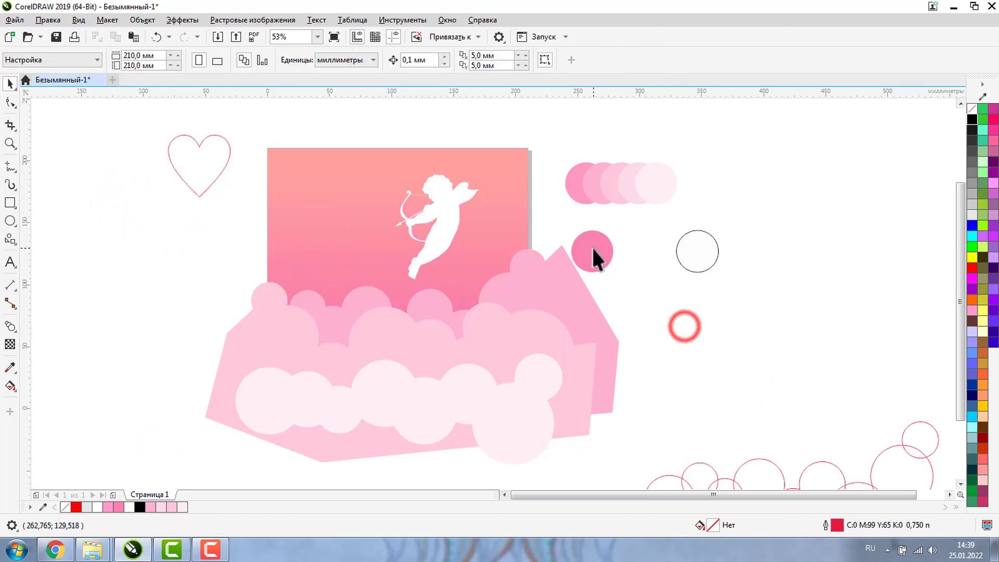
drag(592, 245, 726, 174)
Place the three cloud layers inside the gradient background square with PowerClip
drag(152, 220, 645, 478)
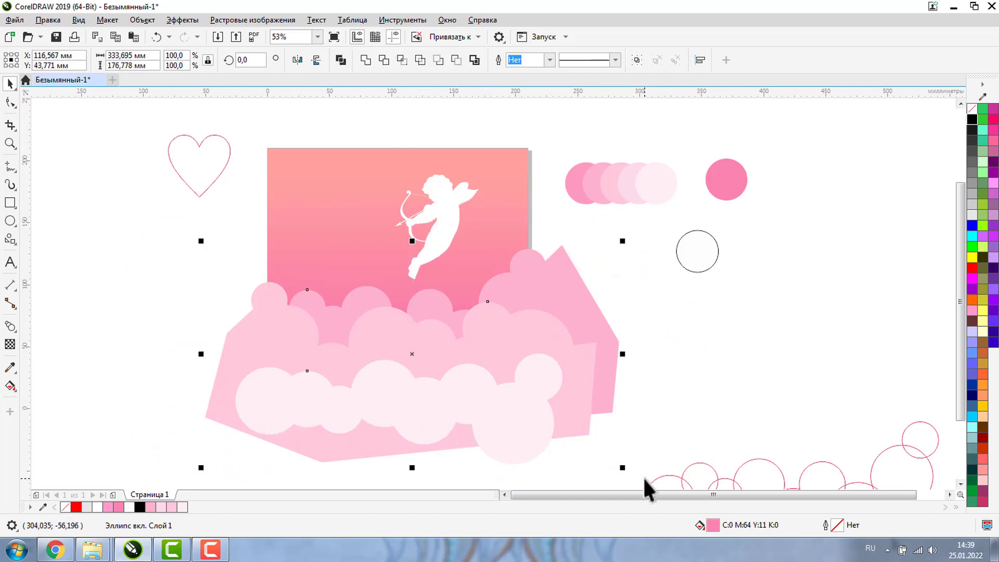
click(134, 21)
mouse_move(150, 69)
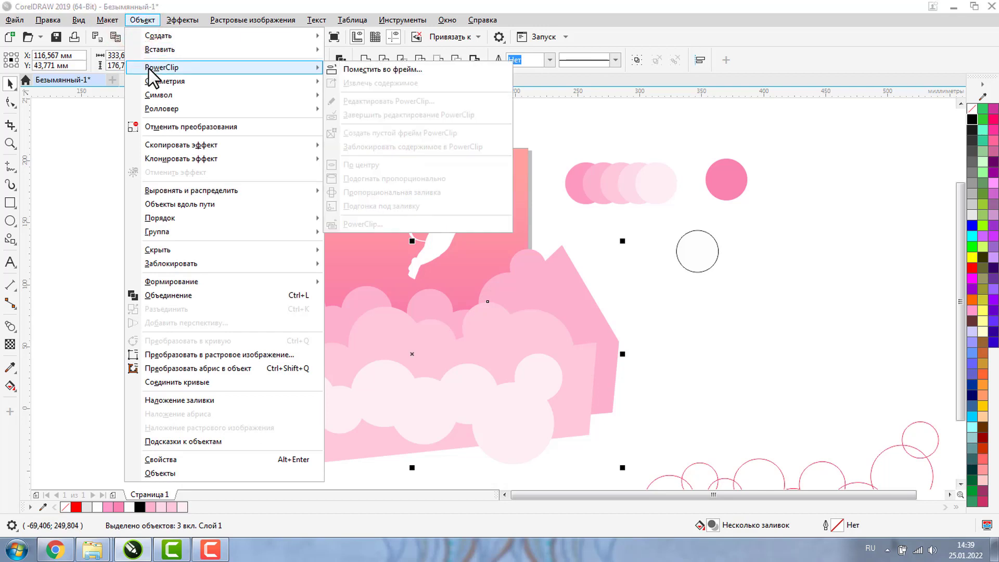
click(417, 71)
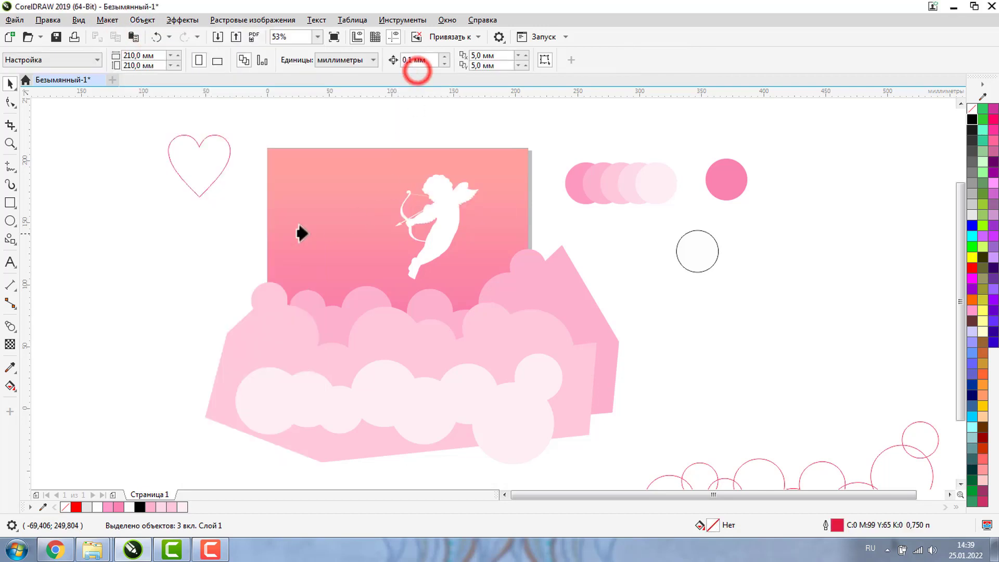
click(287, 191)
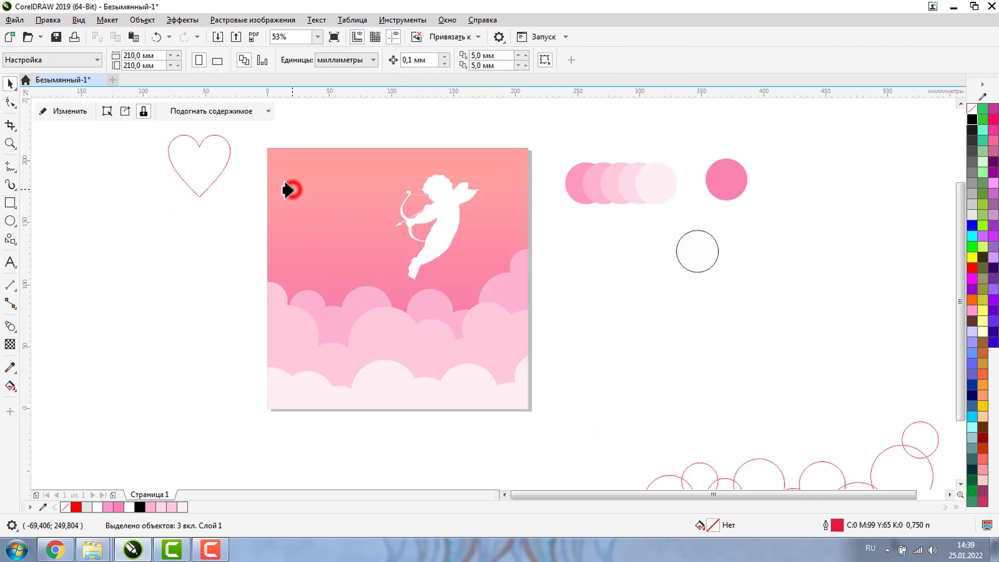
click(604, 375)
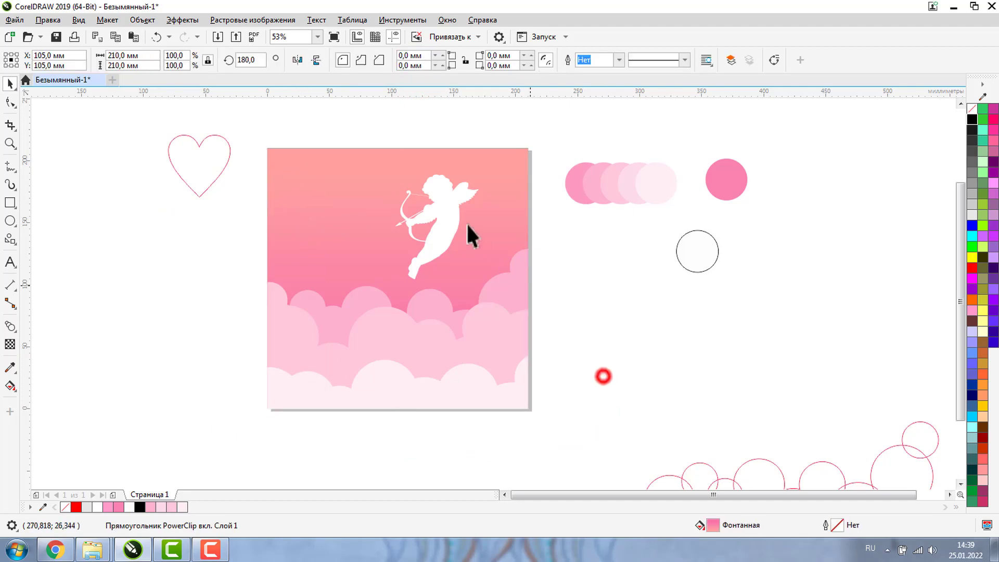
Enlarge the white cupid and reposition it near the card's middle, overlapping the clouds
click(439, 225)
drag(440, 224, 465, 251)
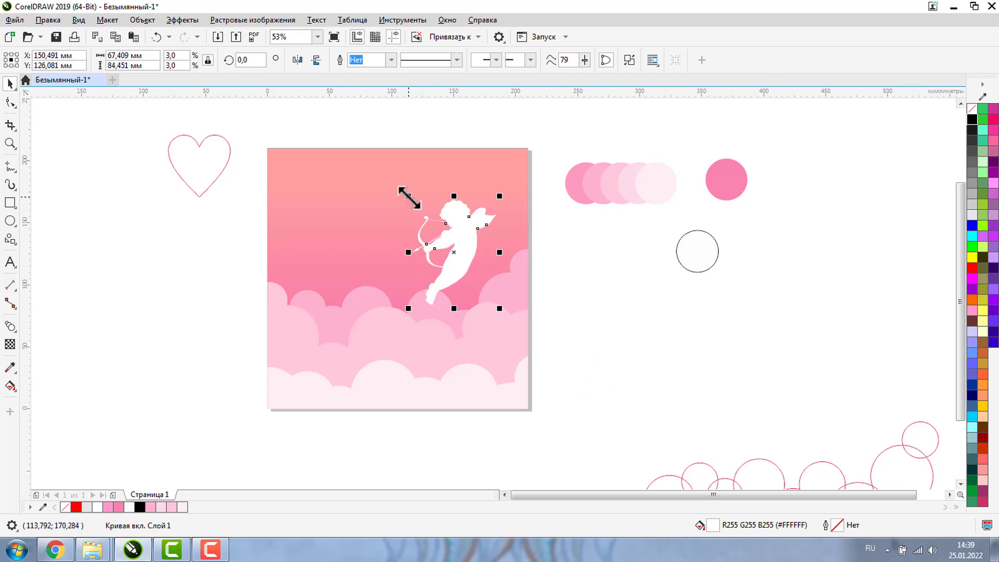
drag(408, 197, 385, 168)
drag(467, 227, 450, 261)
click(595, 333)
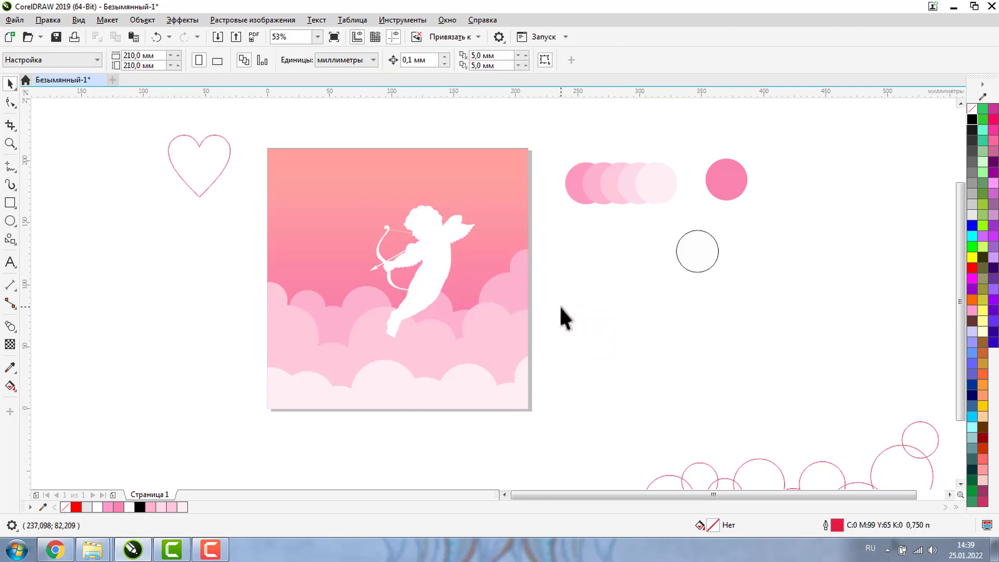
Shrink the heart and place copies about 24 mm and 14 mm wide beside the bow and a 14 mm copy on the clouds
click(210, 167)
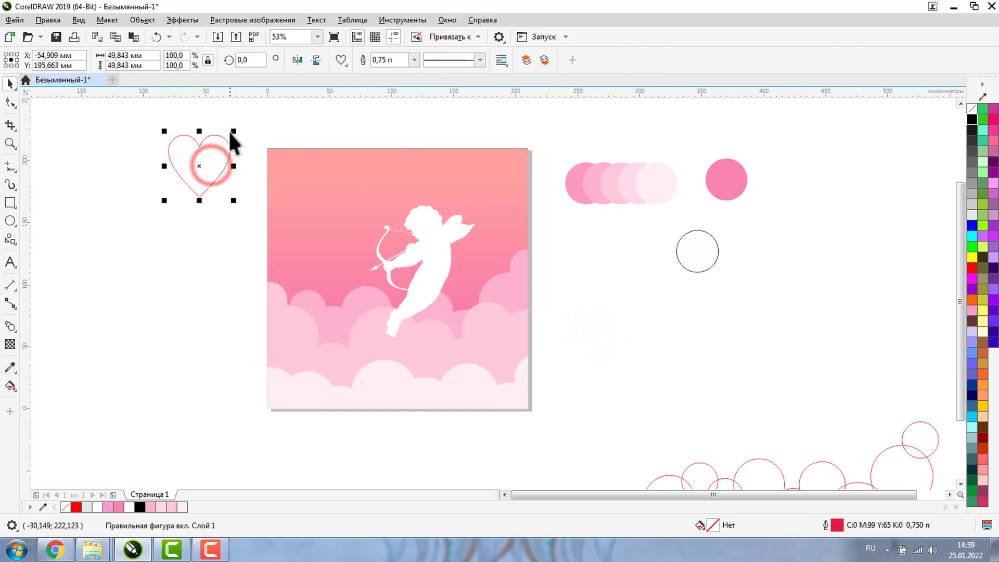
drag(233, 131, 347, 253)
drag(465, 335, 467, 310)
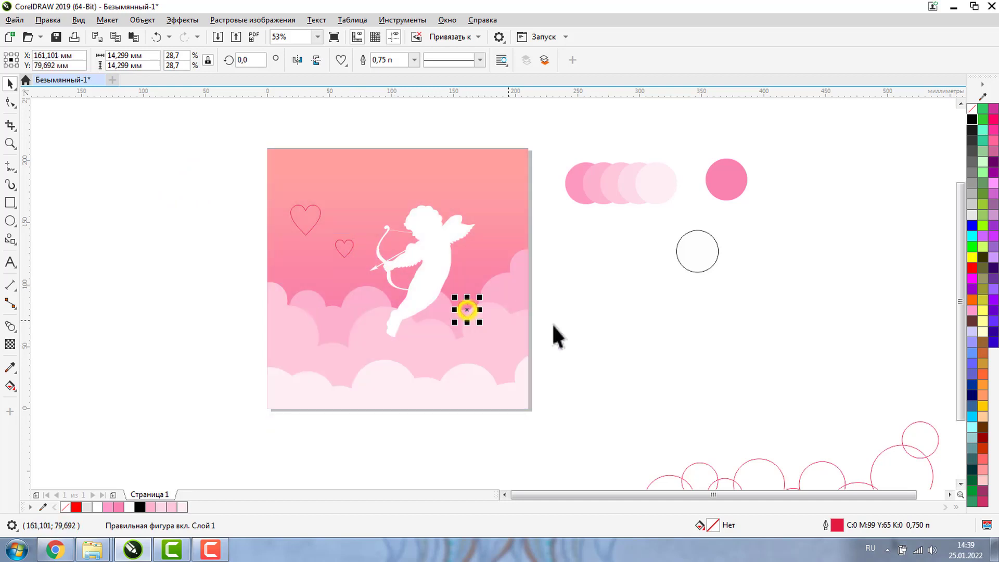
click(585, 333)
Copy the 24 mm heart to the card's sky above the cupid's wing
click(466, 309)
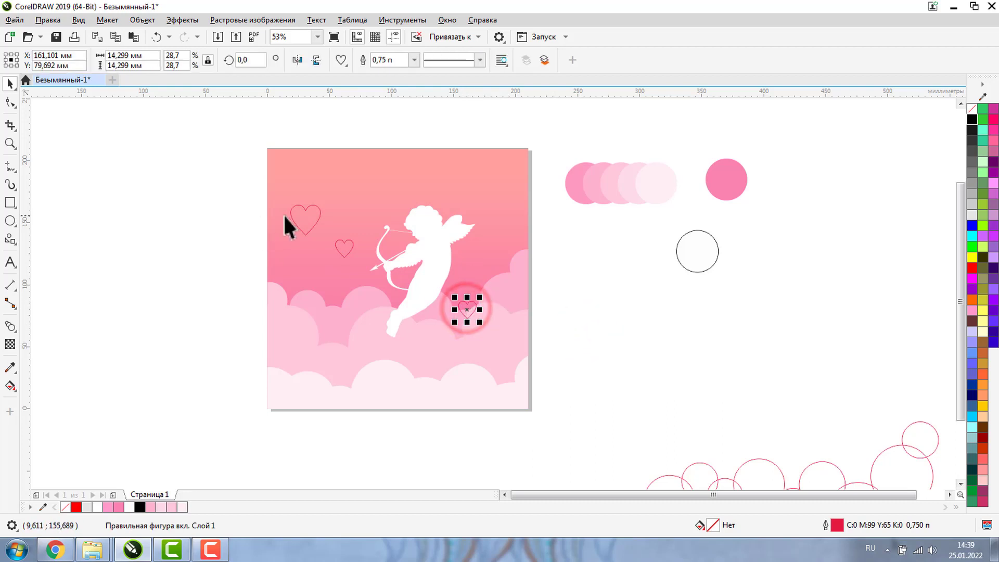
click(306, 218)
drag(308, 216, 496, 185)
key(Escape)
Fill the small heart on the clouds with C0 M52 Y32 K0 sampled from the upper edge of the gradient background
click(297, 221)
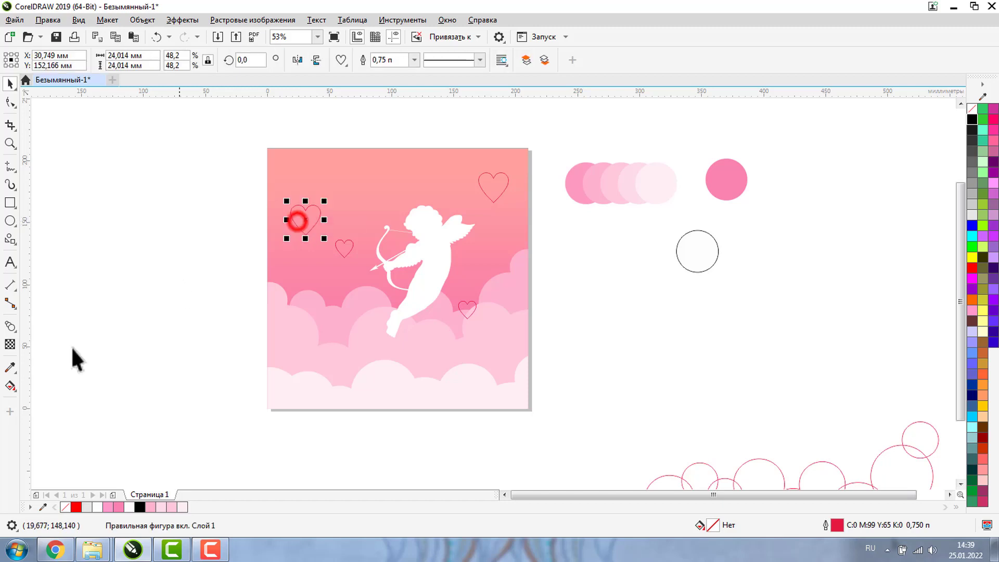
click(10, 368)
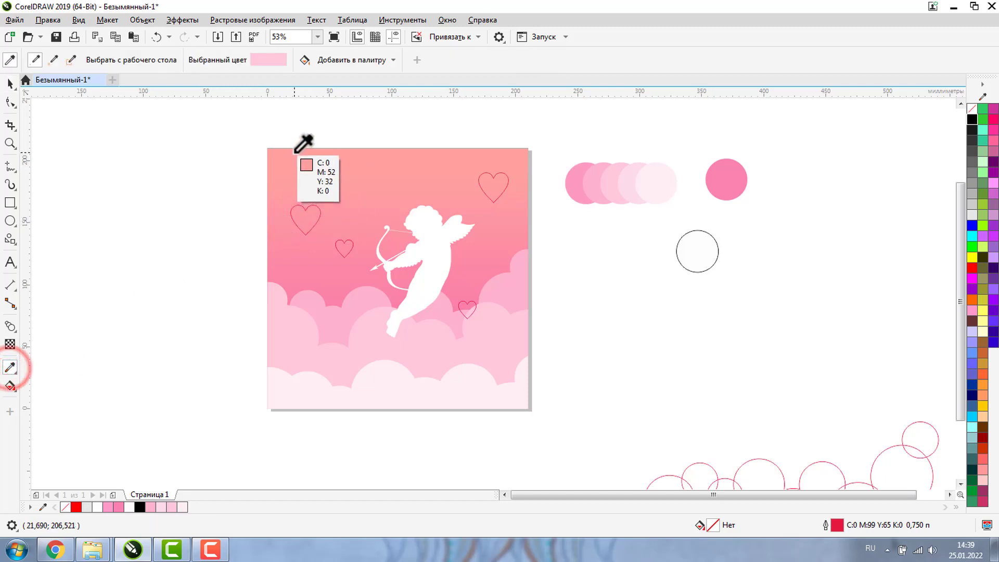
click(289, 149)
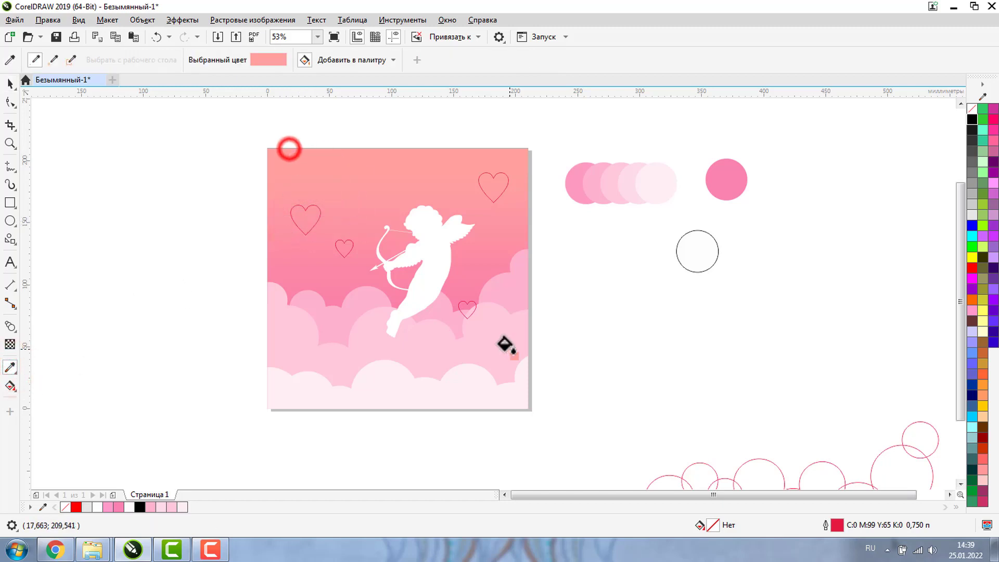
click(467, 309)
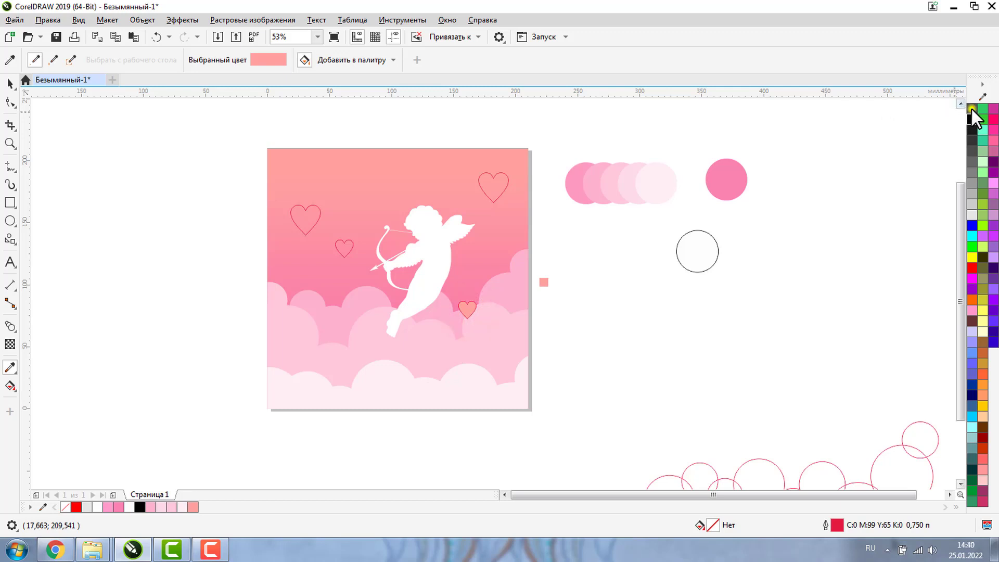
Remove the outline from the small heart on the clouds and move it lower onto the middle cloud layer
click(10, 83)
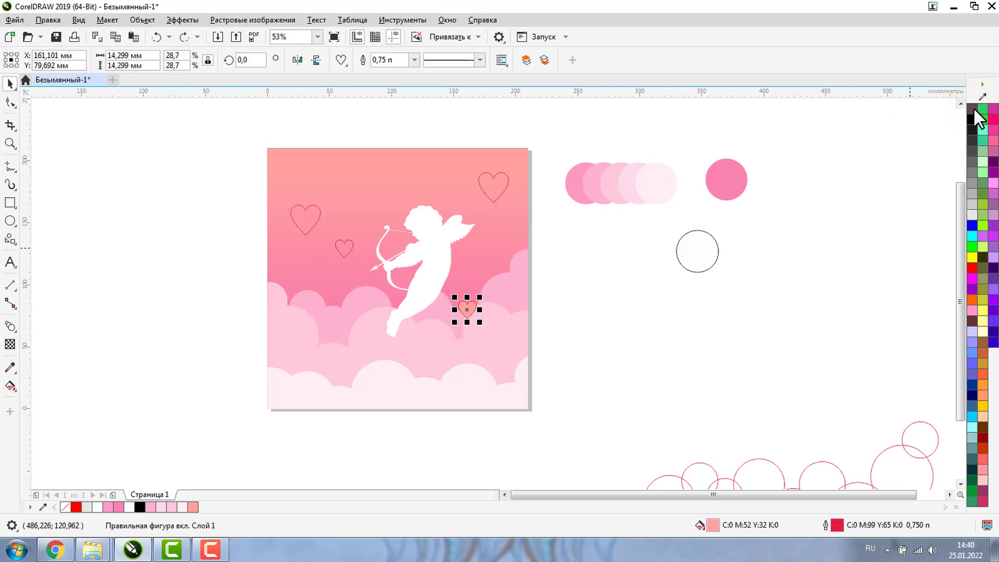
right_click(973, 108)
click(719, 375)
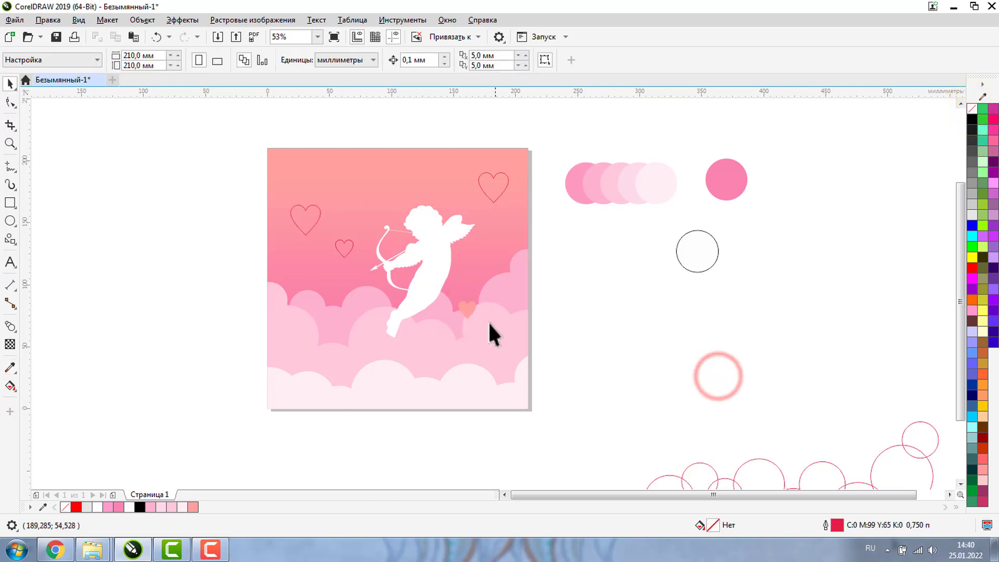
drag(466, 312, 488, 342)
click(585, 368)
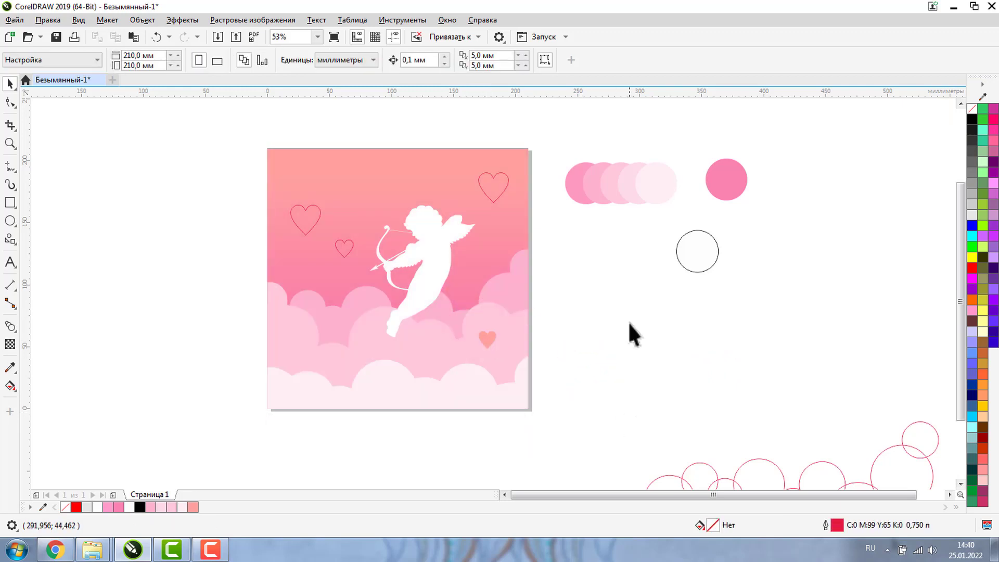
Fill both large hearts with C0 M64 Y11 K0 sampled from the dark pink circle
click(307, 229)
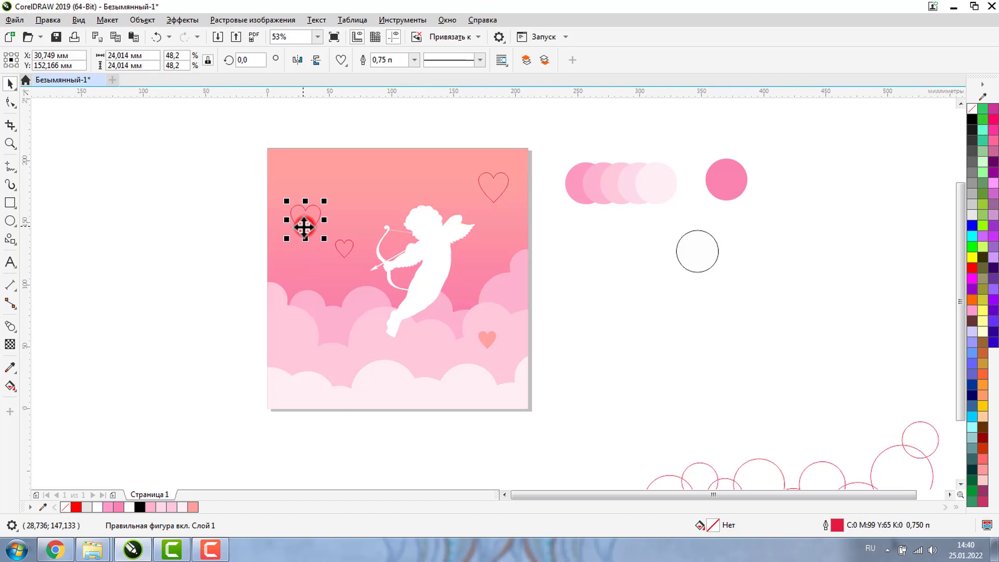
shift+click(489, 184)
click(10, 368)
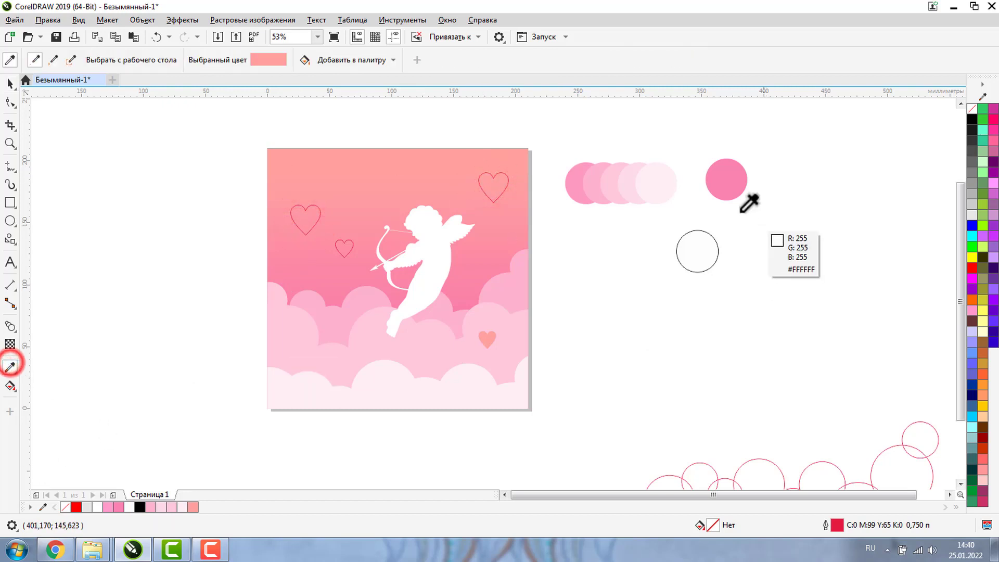
click(736, 187)
click(497, 186)
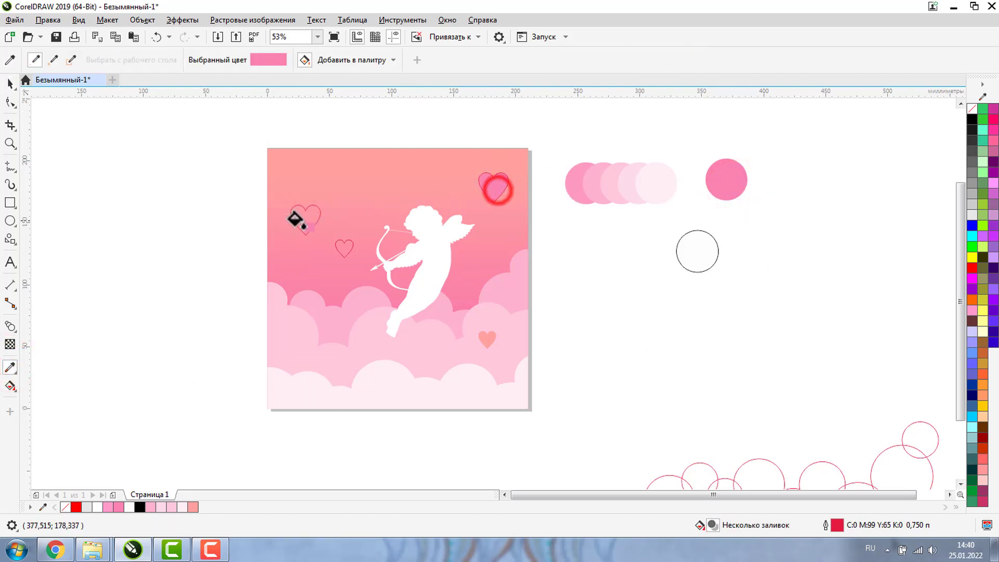
click(298, 218)
click(9, 83)
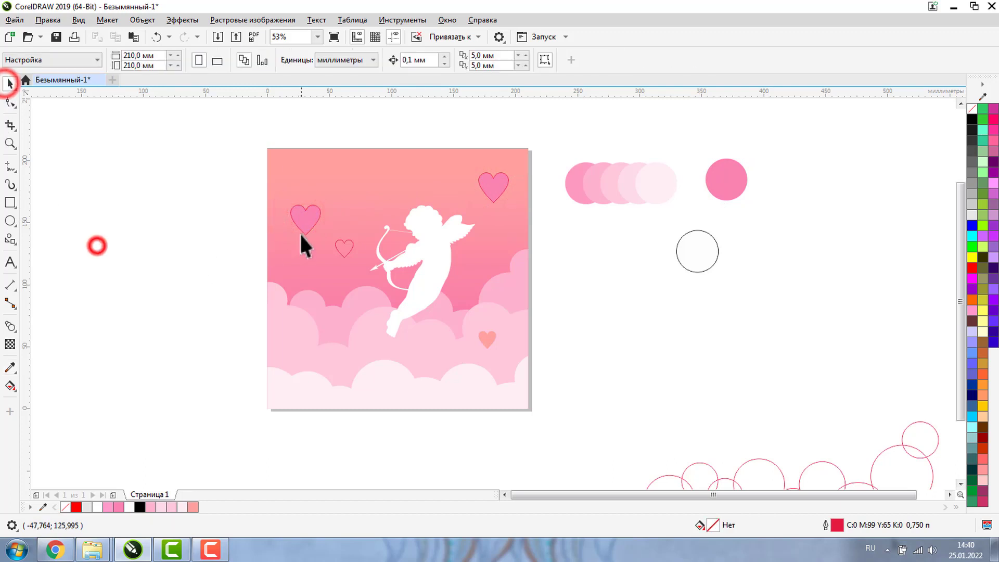
Remove the outlines from both large hearts together
click(302, 221)
shift+click(493, 187)
right_click(972, 108)
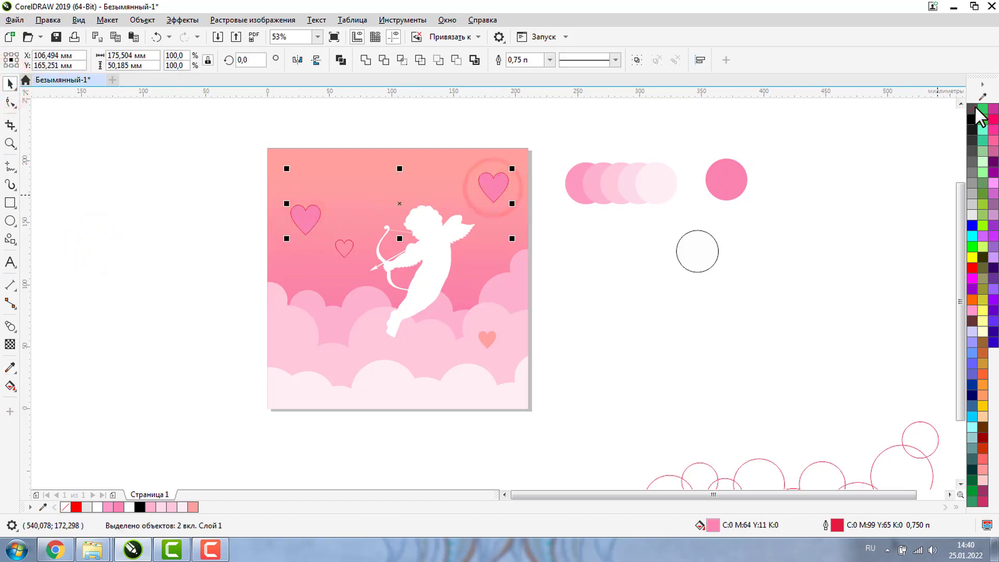
click(647, 342)
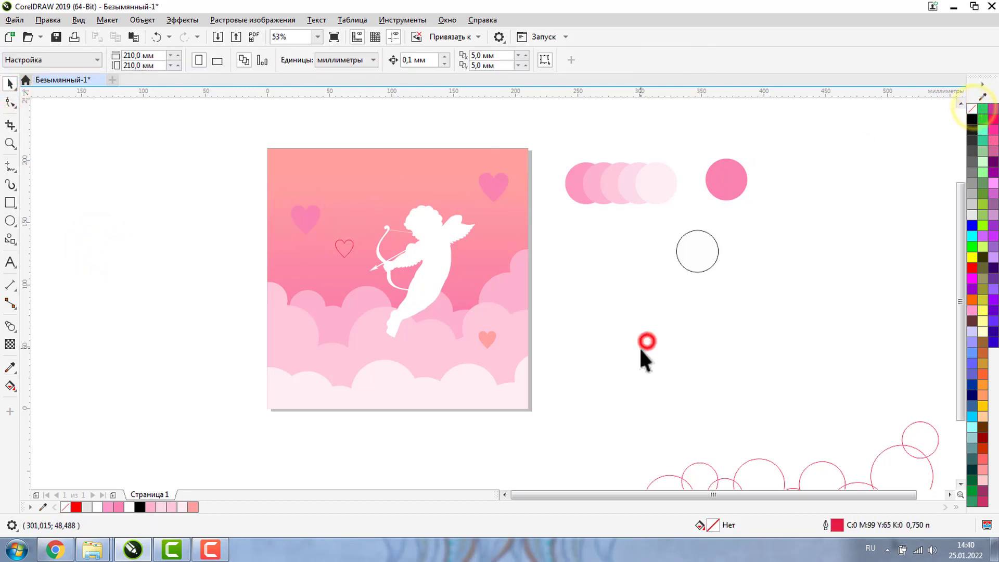
Fill the small heart beside the cupid's bow with C0 M32 Y5 K0 and remove its outline
click(341, 249)
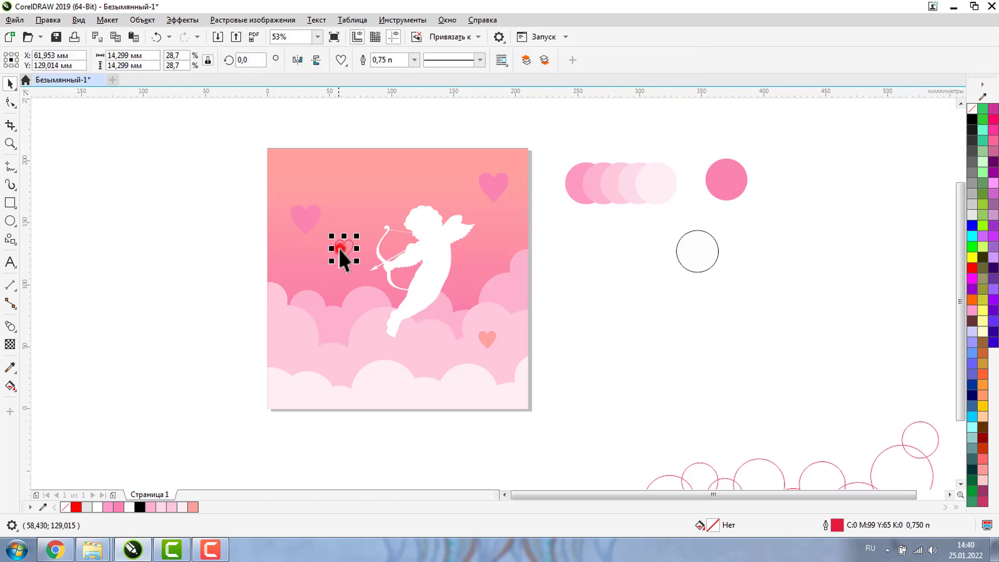
click(10, 366)
click(159, 508)
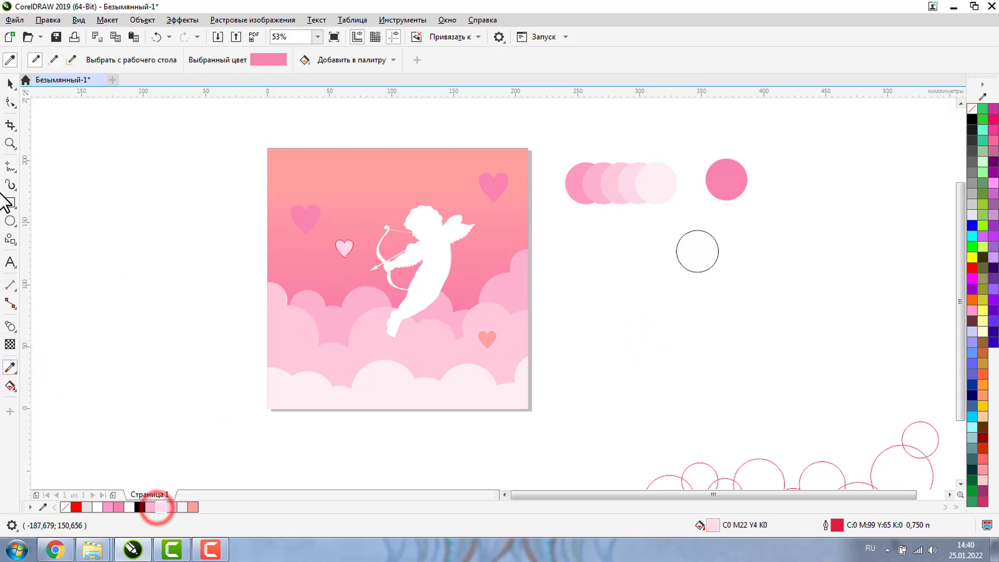
click(10, 84)
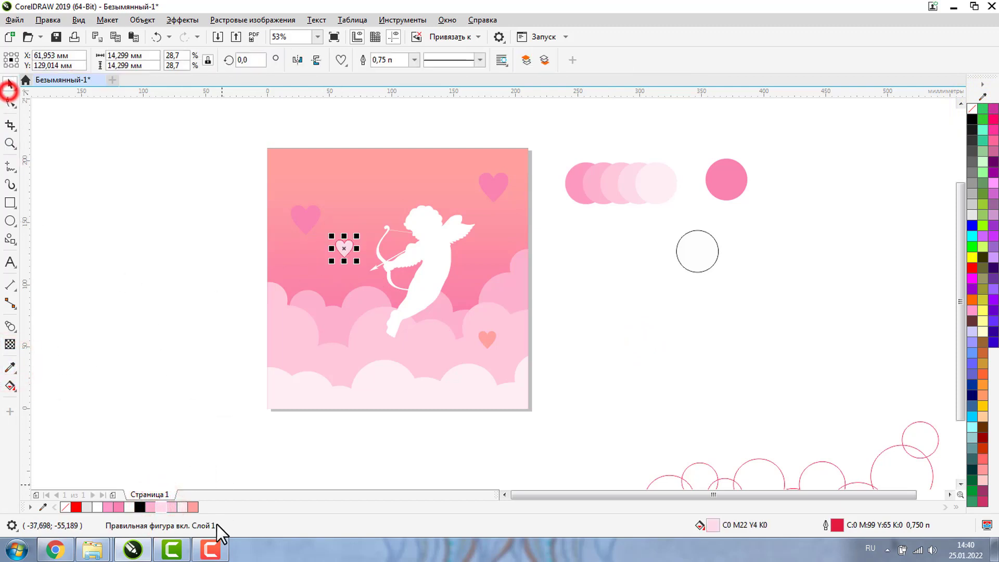
click(170, 508)
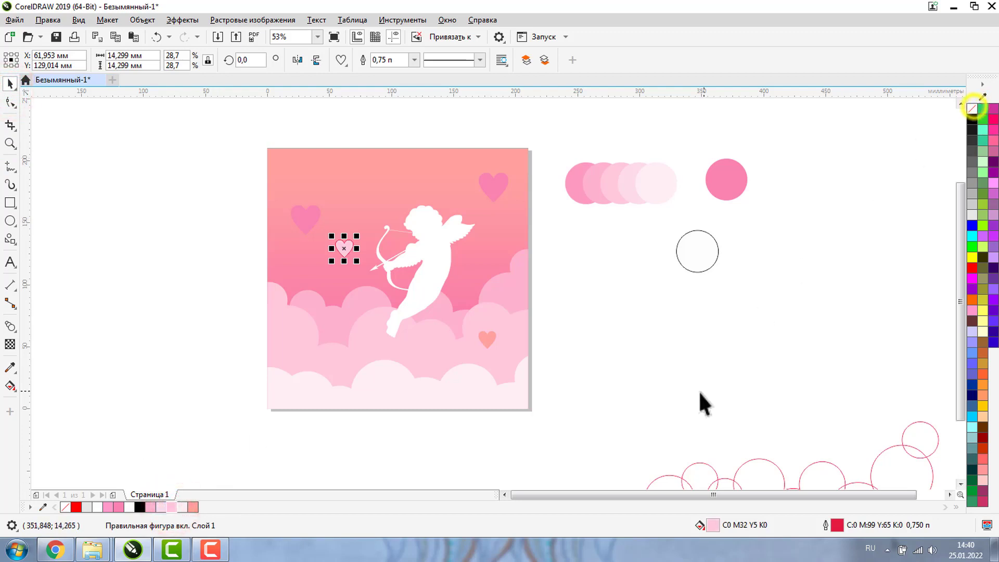
click(973, 108)
click(676, 360)
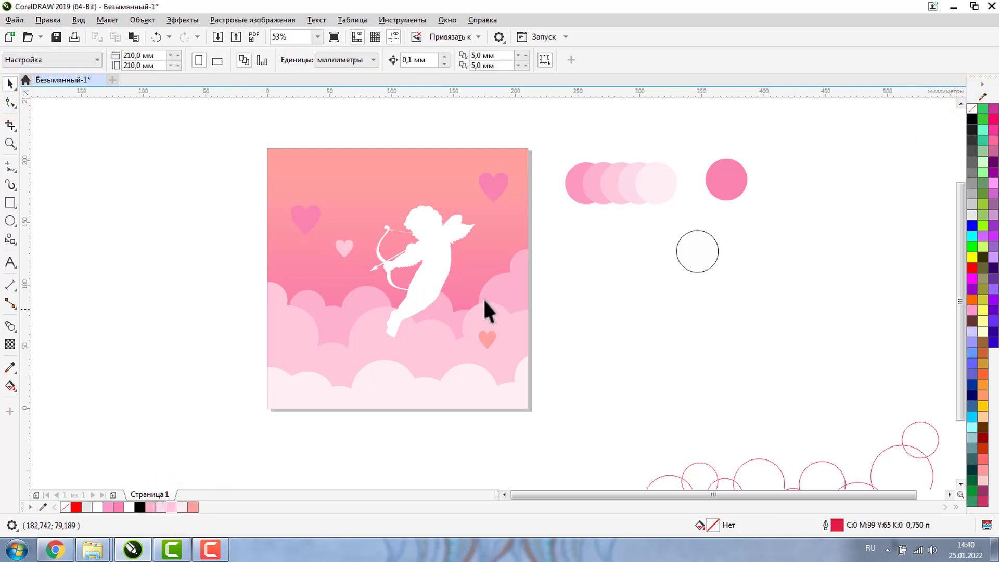
Change the uniform fill of both large hearts to C0 M82 Y38 K0
click(295, 213)
shift+click(497, 185)
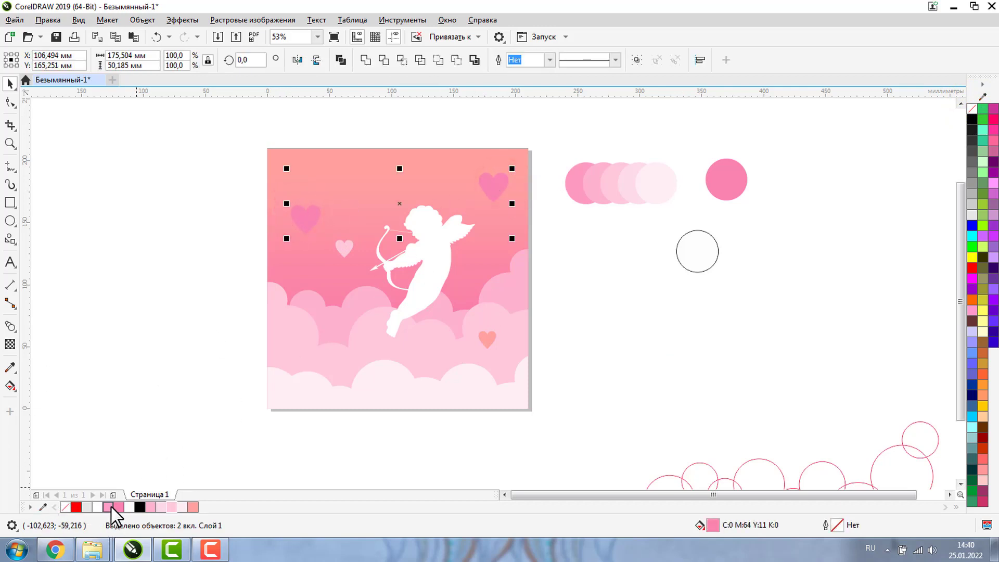
double_click(711, 526)
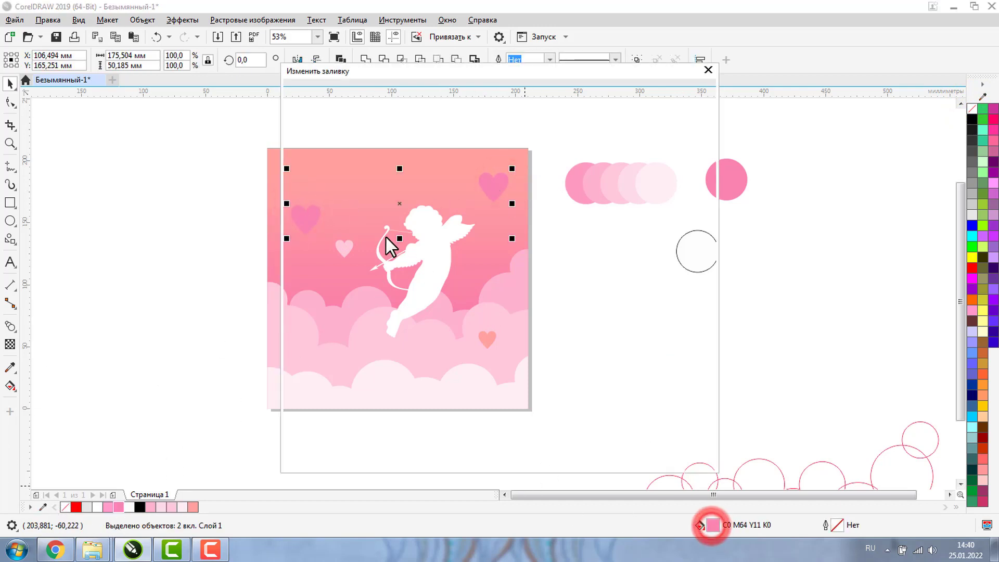
drag(410, 171, 431, 167)
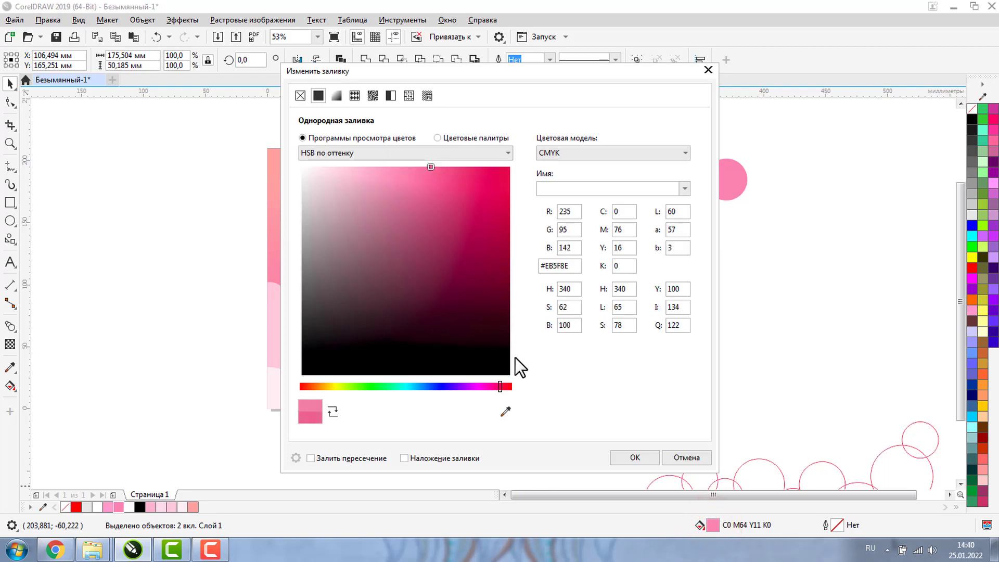
drag(500, 383, 505, 383)
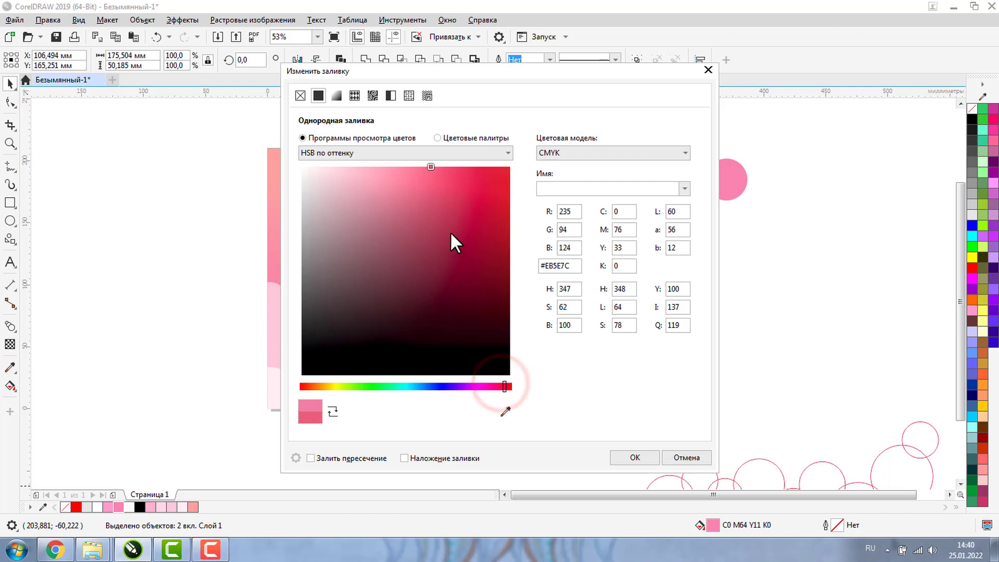
click(443, 168)
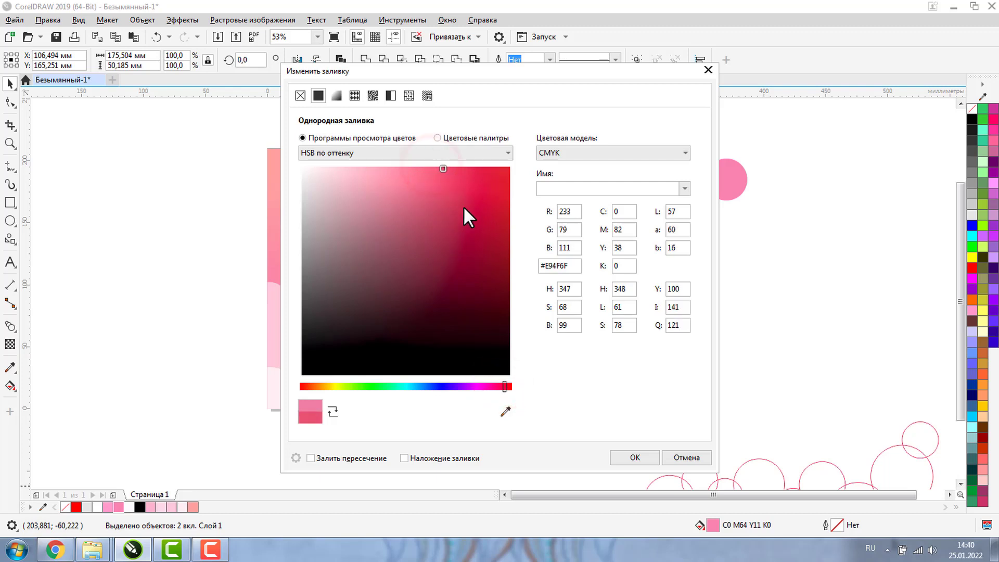
click(627, 457)
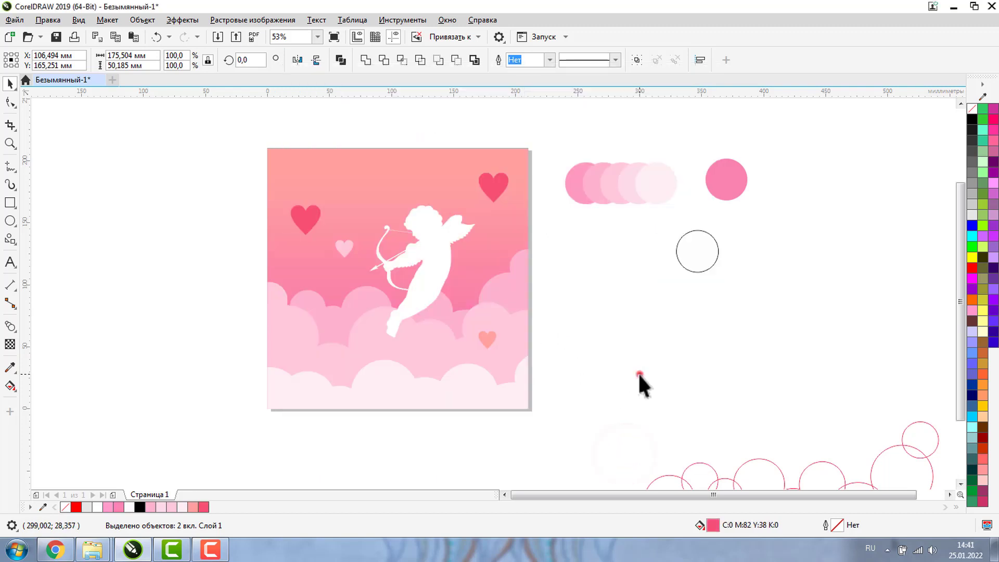
Draw a vertical line about 52.5 mm long from the card's upper edge to the left large heart, outlined in C0 M82 Y38 K0
click(10, 143)
click(253, 126)
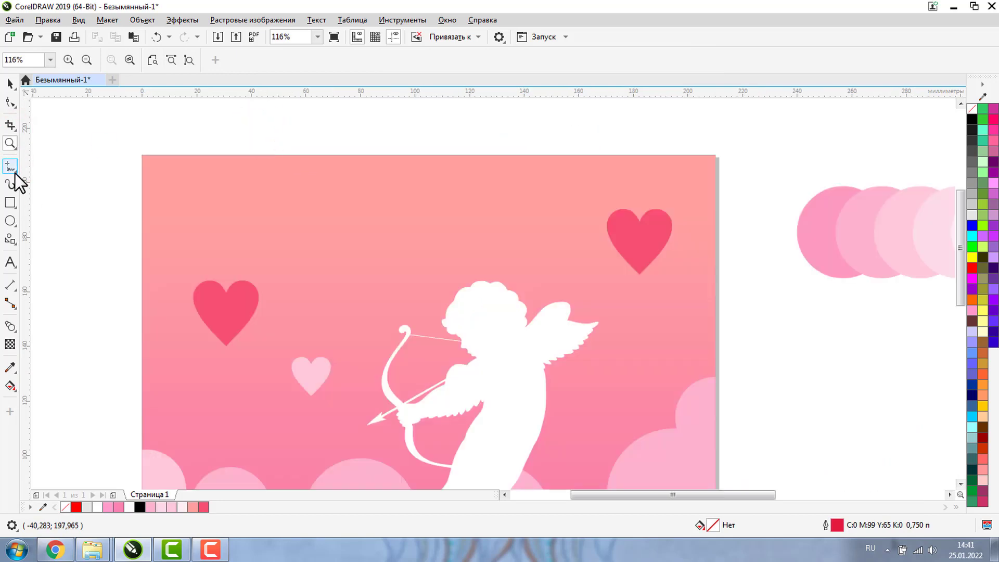
click(10, 167)
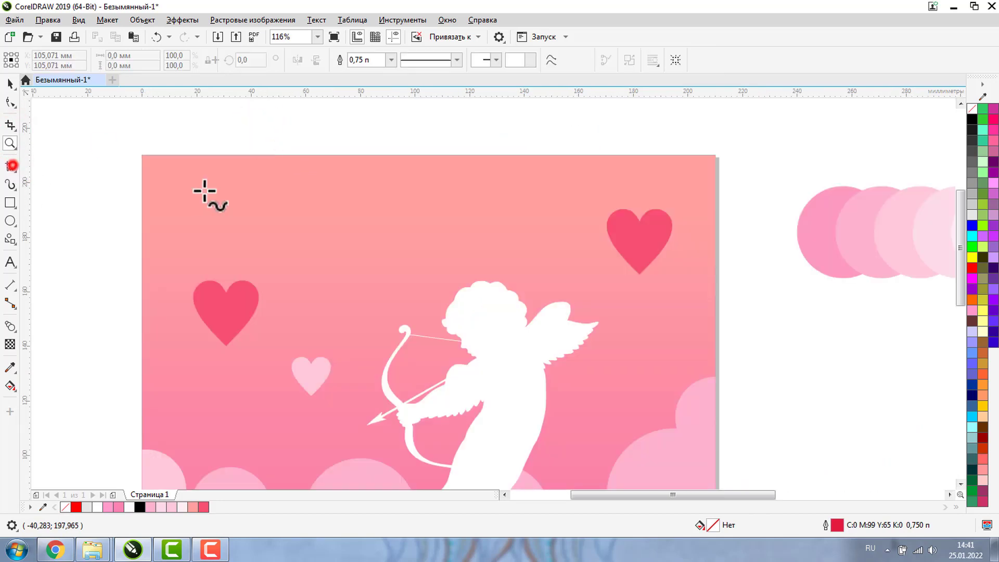
click(226, 155)
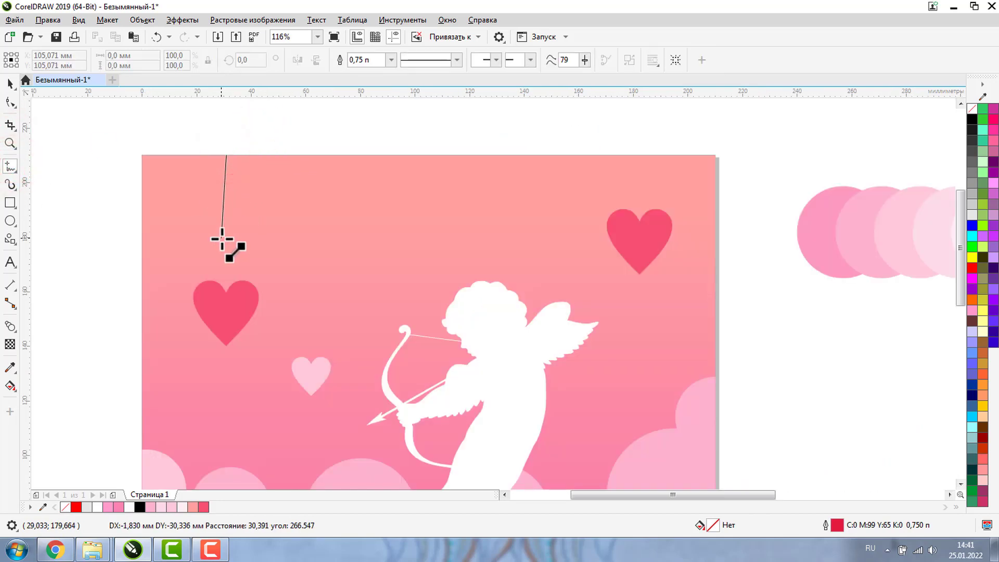
click(223, 299)
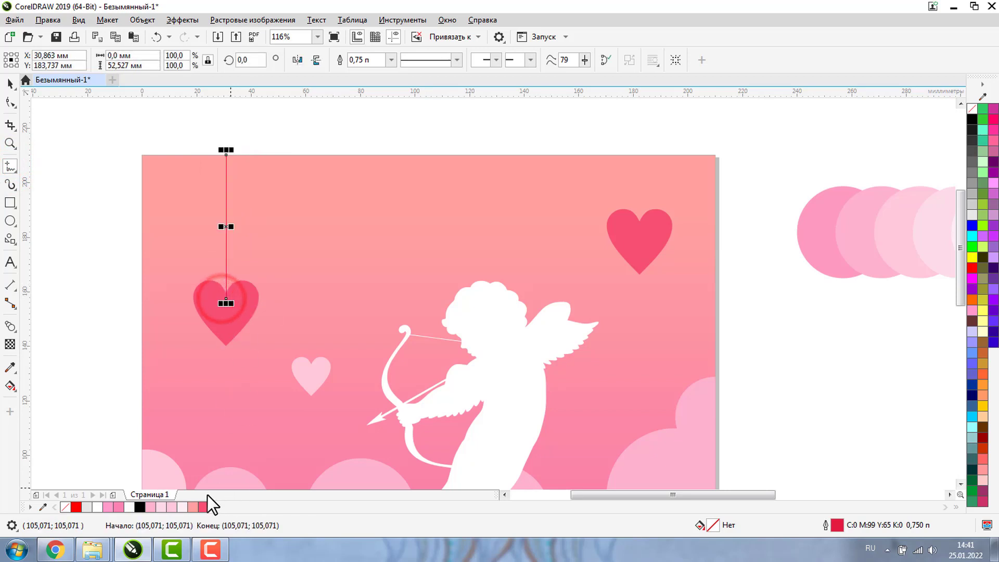
right_click(201, 507)
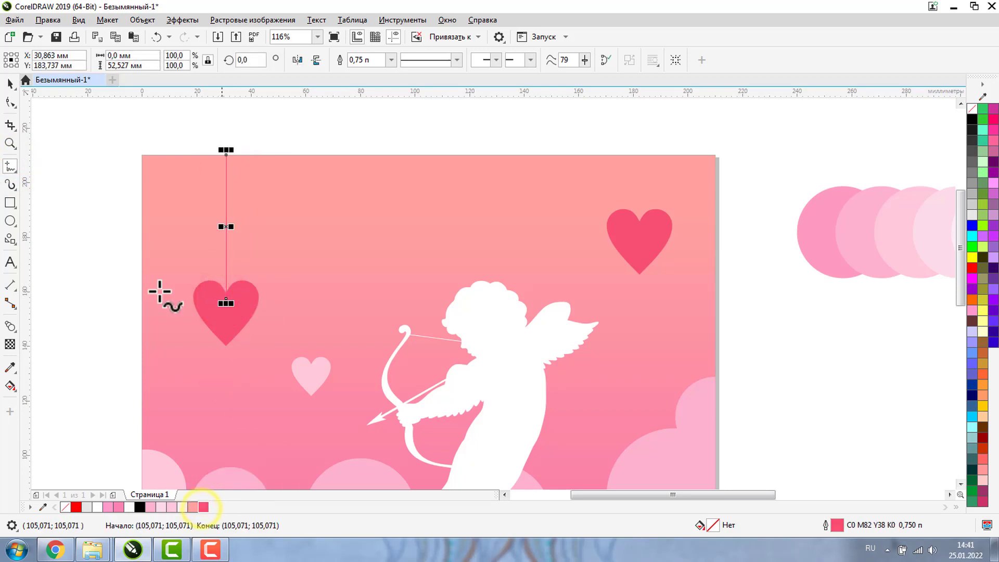
click(337, 98)
click(291, 127)
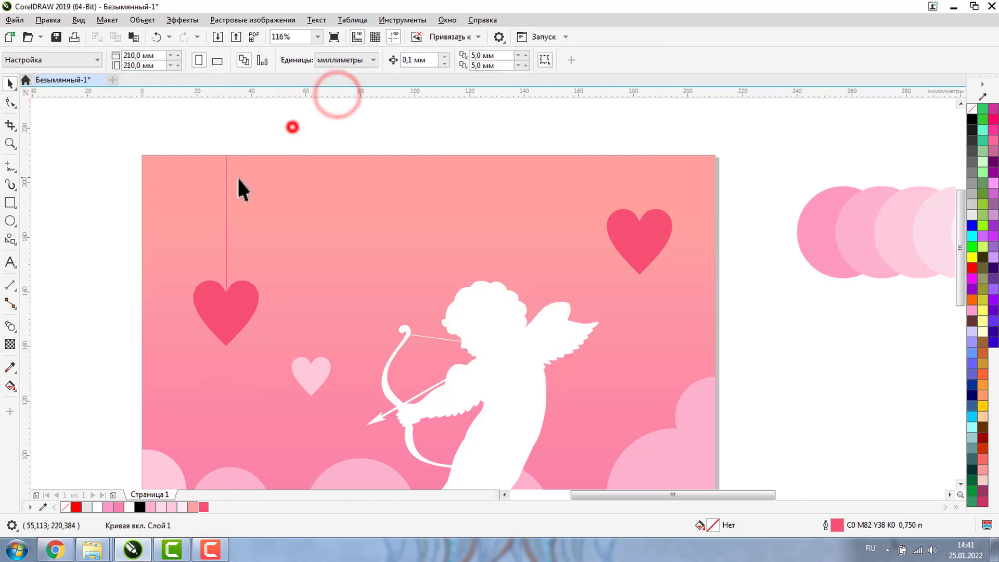
Set the outline width of the left large heart's hanging line to 2 pt
click(226, 177)
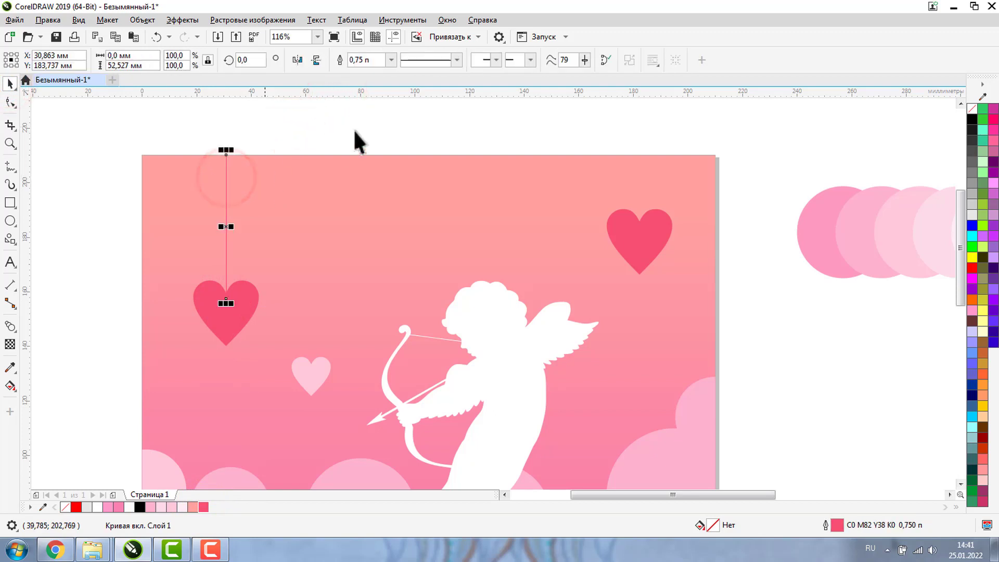
text(2)
key(Return)
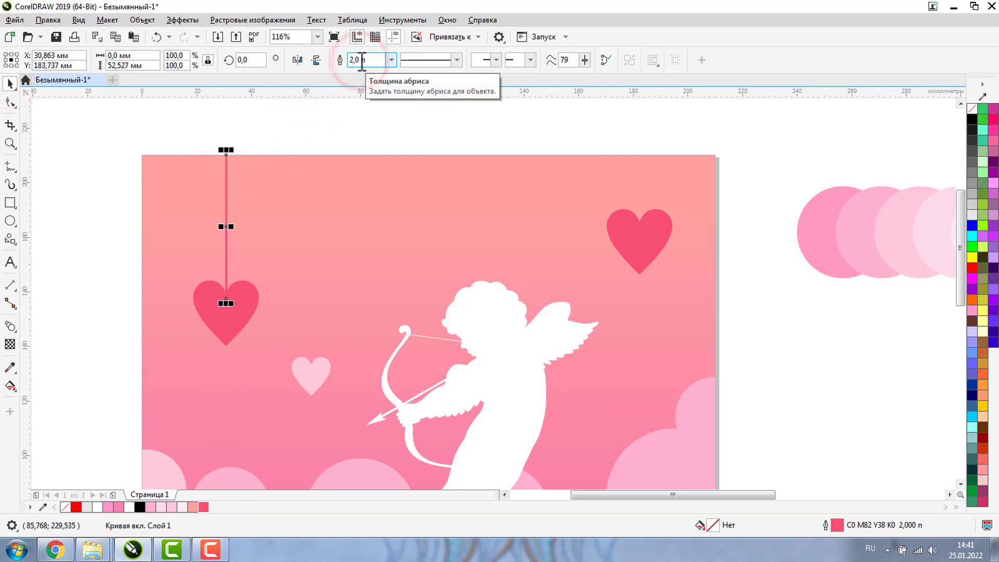
click(303, 127)
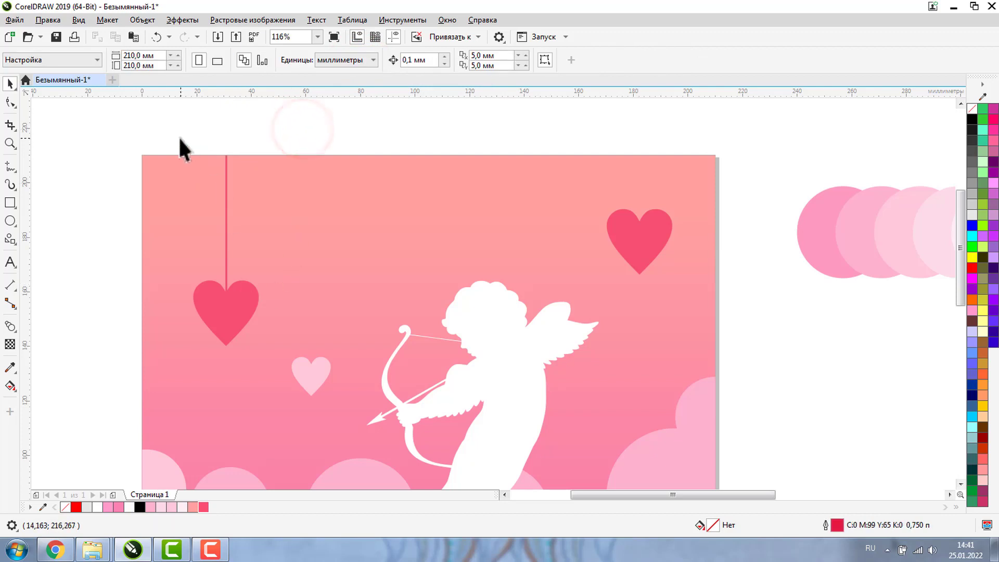
Align the left large heart and its hanging line on their vertical centre axis
drag(178, 150, 287, 400)
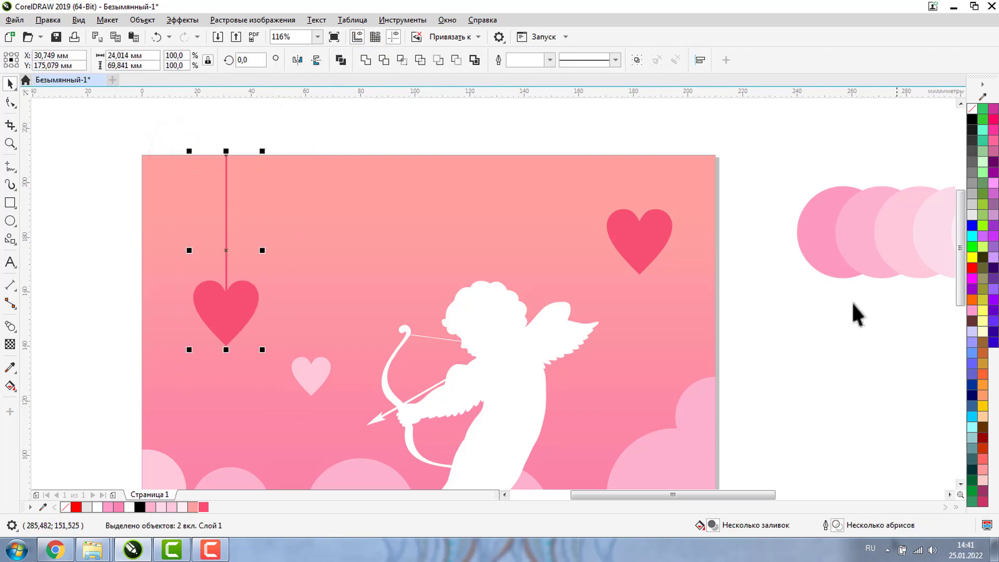
click(699, 60)
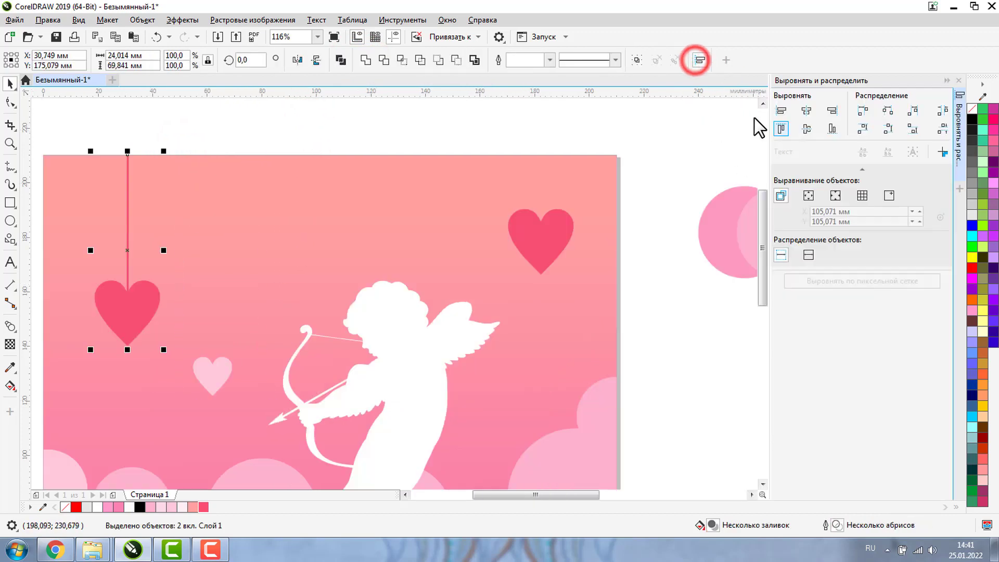
click(806, 110)
click(398, 127)
Copy the hanging line onto the right large heart and shorten it to about 32.4 mm so it ends inside the heart
drag(126, 195, 538, 245)
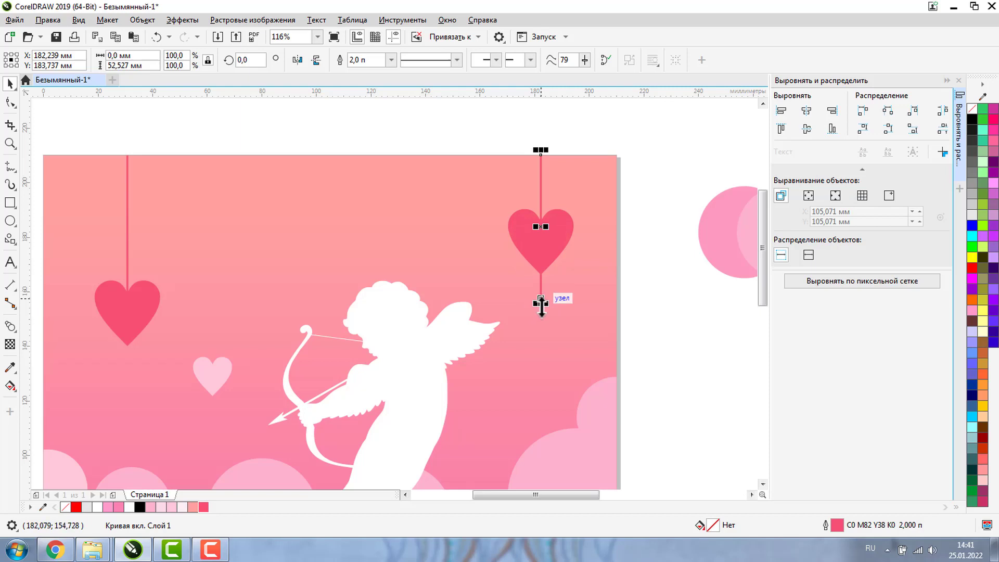
drag(542, 304, 545, 248)
click(674, 355)
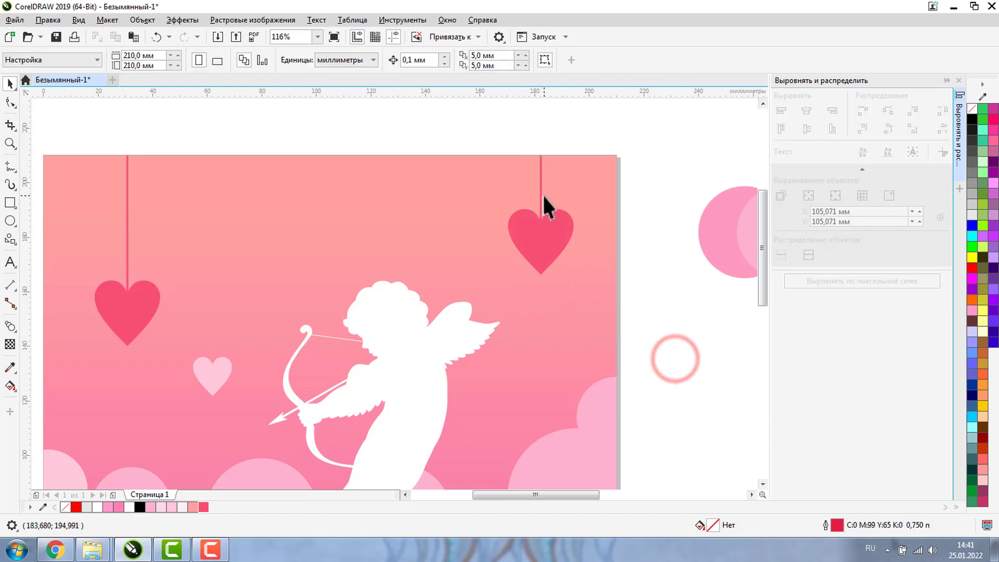
Hang a C0 M32 Y5 K0 copy of the short line, about 80 mm long, from the card's upper edge to the small heart beside the bow
click(541, 191)
drag(541, 187, 210, 187)
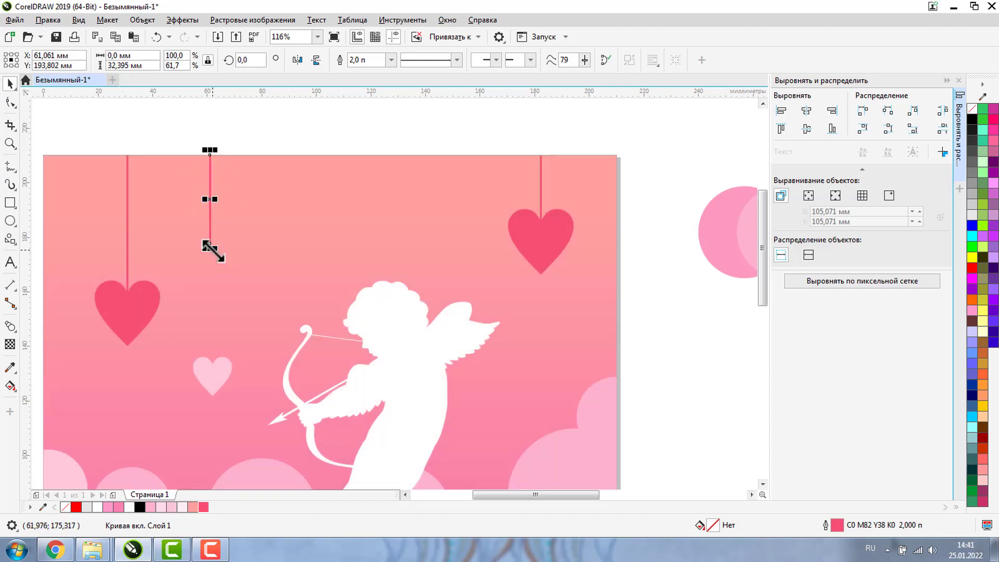
drag(211, 249, 210, 377)
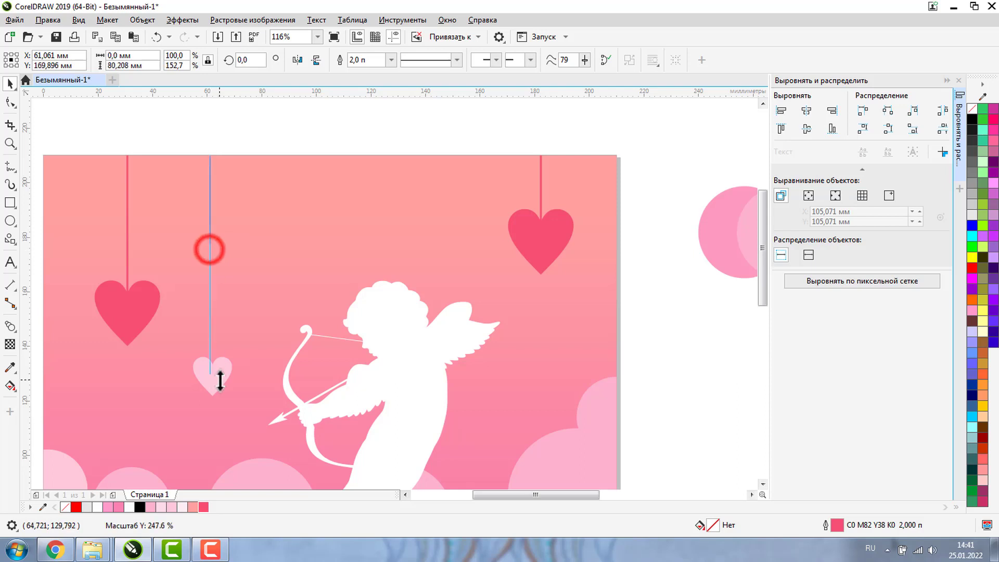
right_click(158, 509)
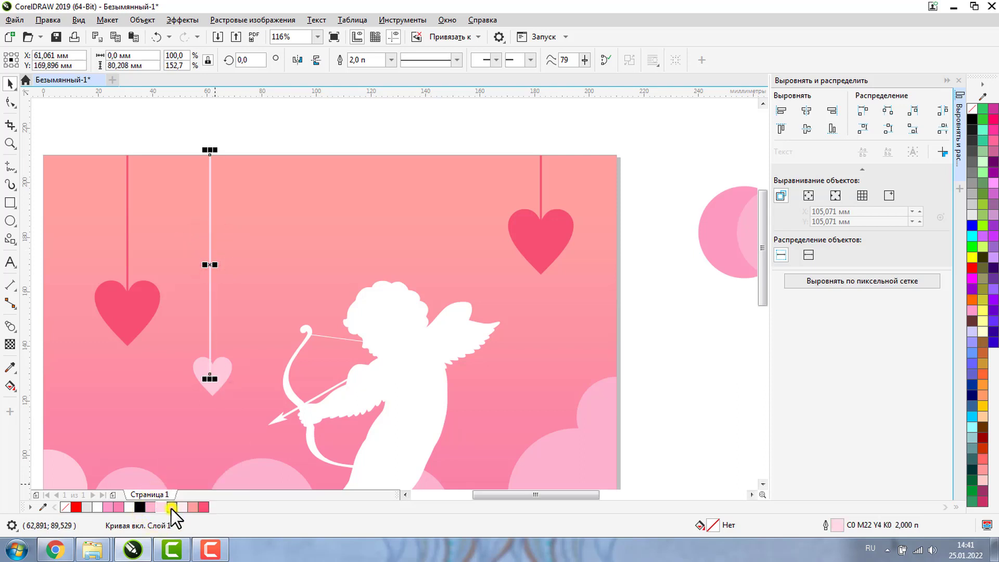
Centre the pale line on the small heart beside the bow and set the line's outline width to 1.5 pt
shift+click(228, 364)
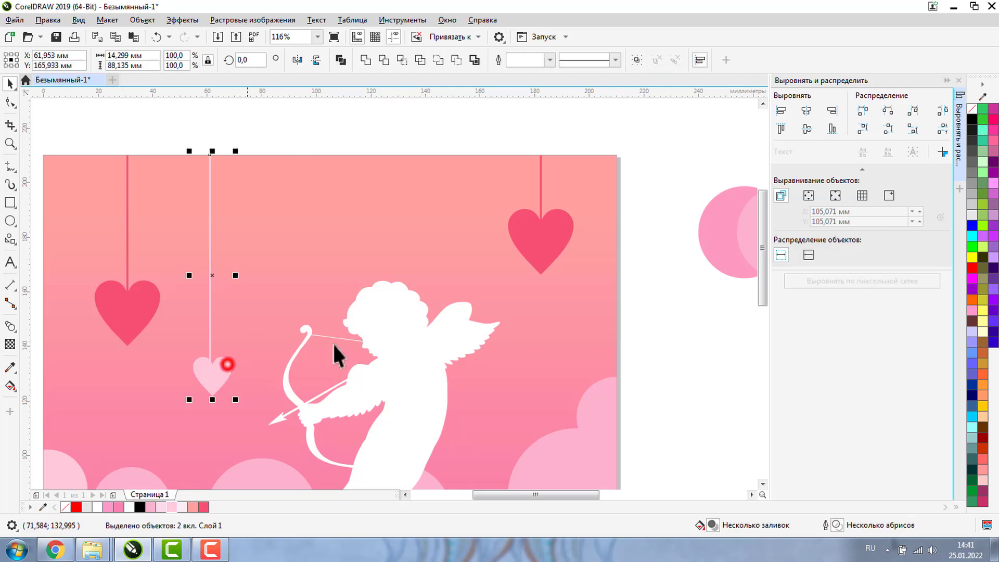
click(806, 111)
click(430, 149)
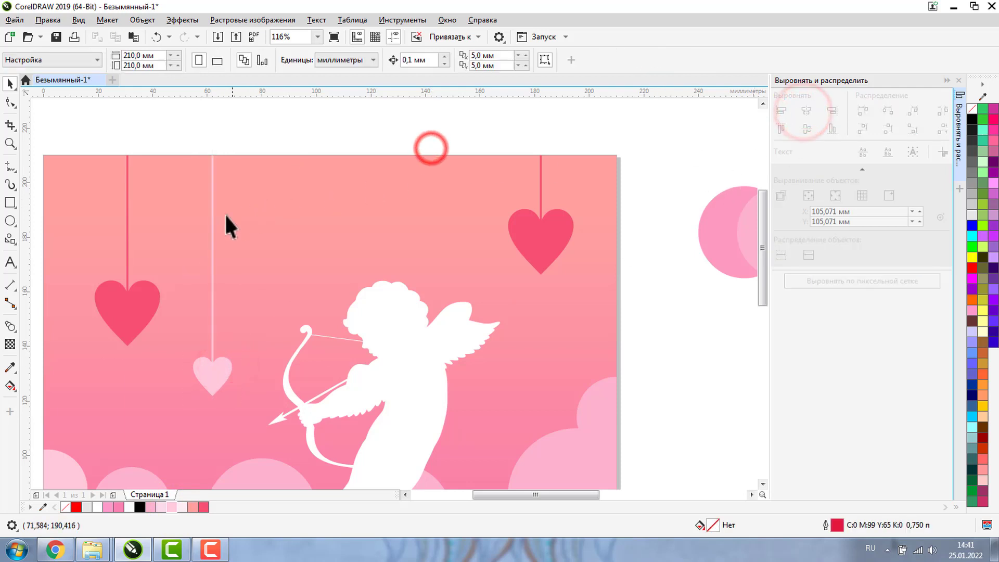
click(211, 225)
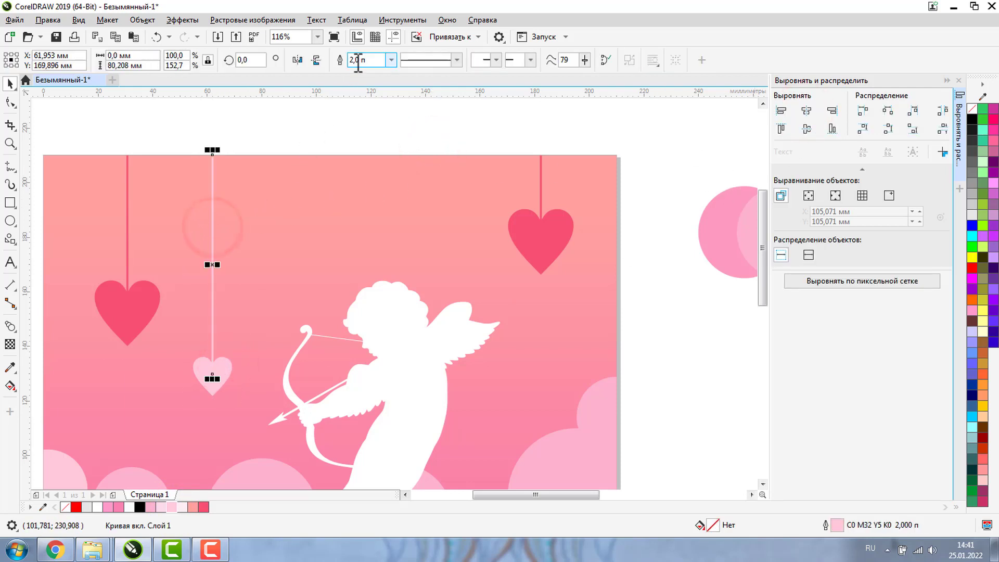
text(1,)
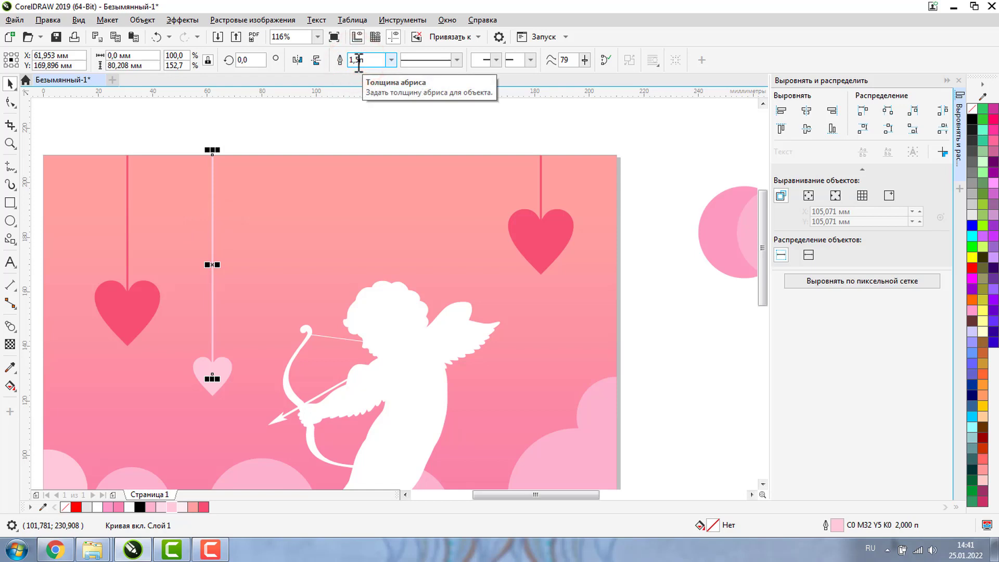
click(681, 349)
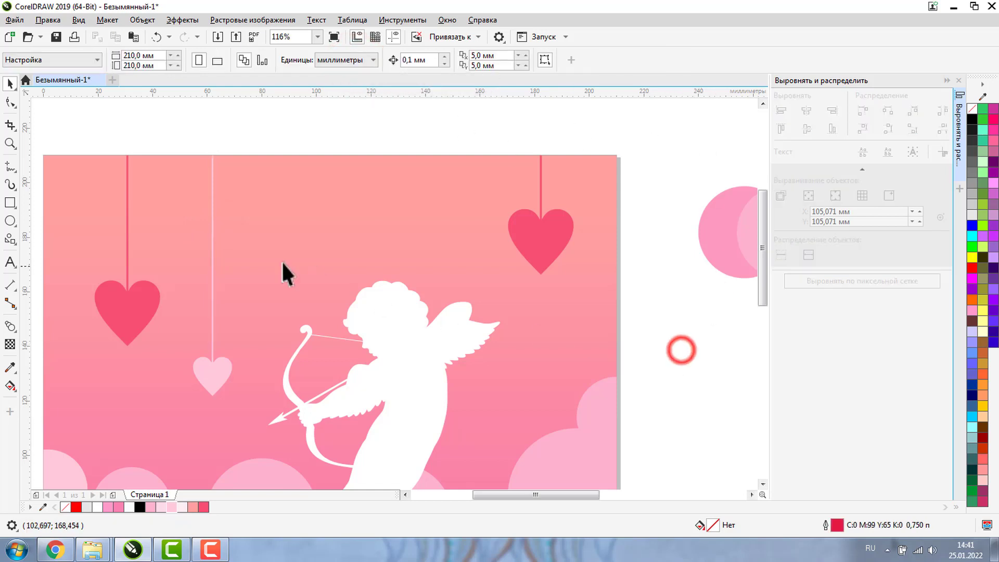
Hang a C0 M52 Y32 K0 copy of the pale line, about 154.5 mm long, down to the small heart on the clouds
drag(210, 257, 519, 289)
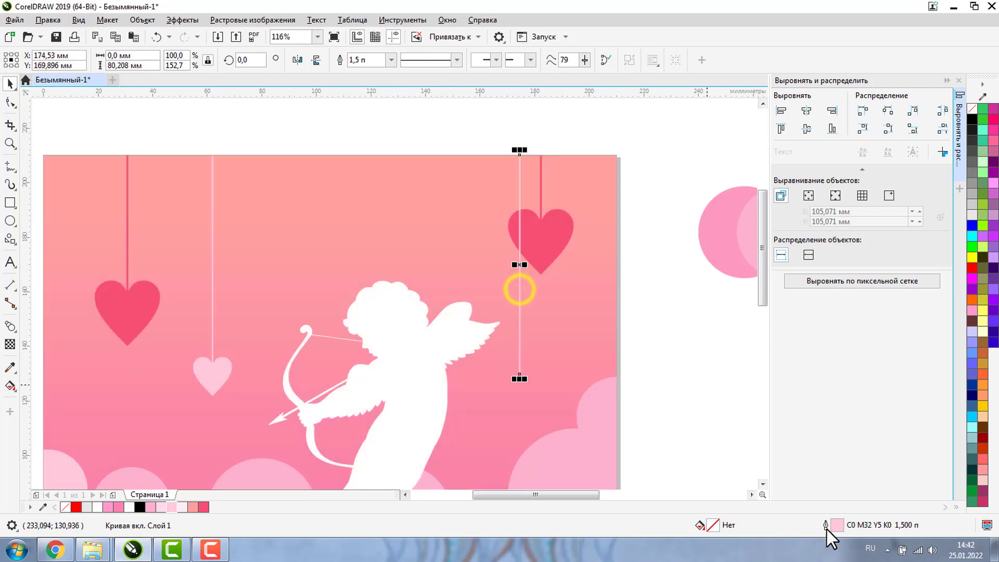
click(763, 484)
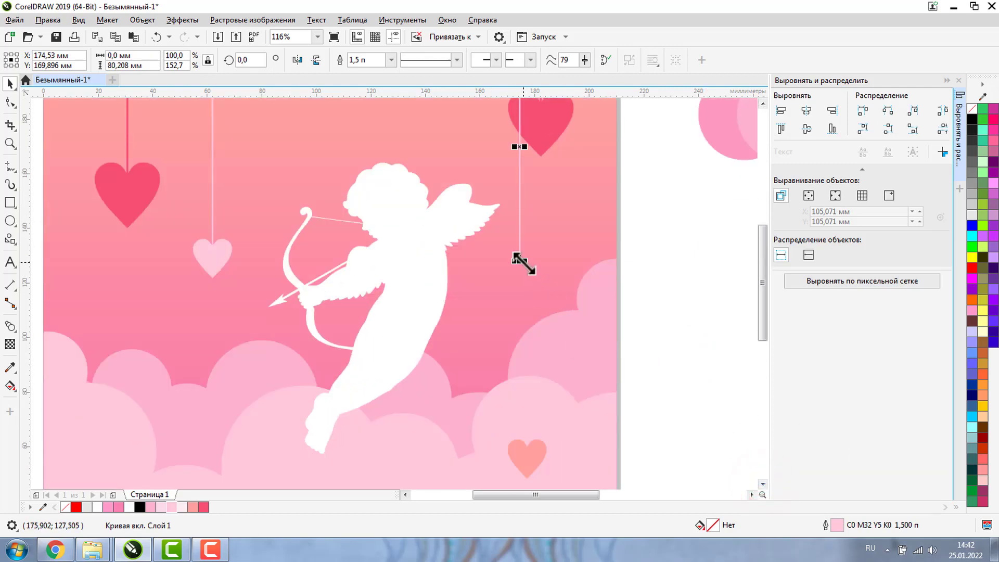
drag(519, 269, 519, 463)
right_click(191, 508)
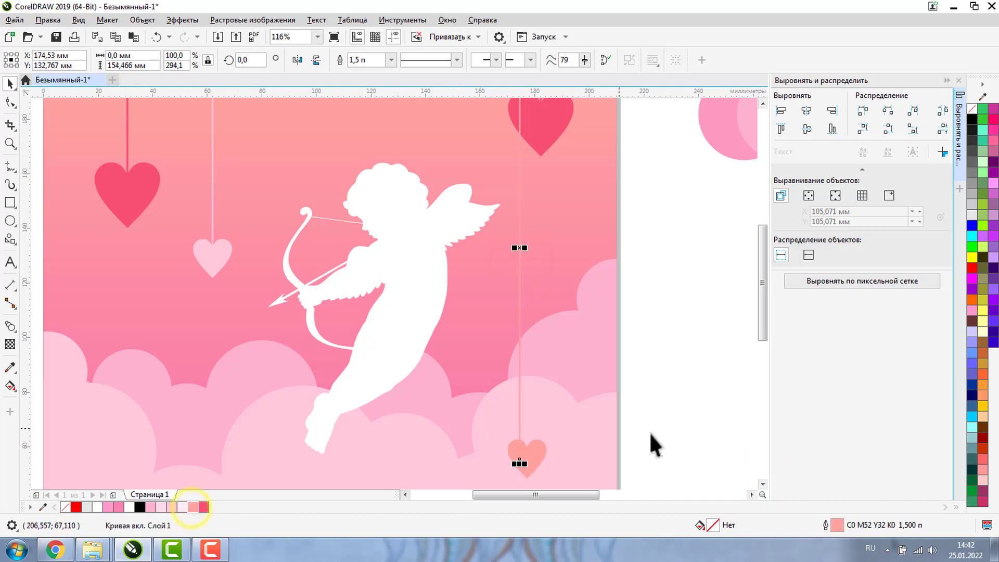
Move the small heart on the clouds sideways onto its hanging line and align both on their vertical centre axis
click(687, 442)
click(546, 454)
ctrl+click(539, 449)
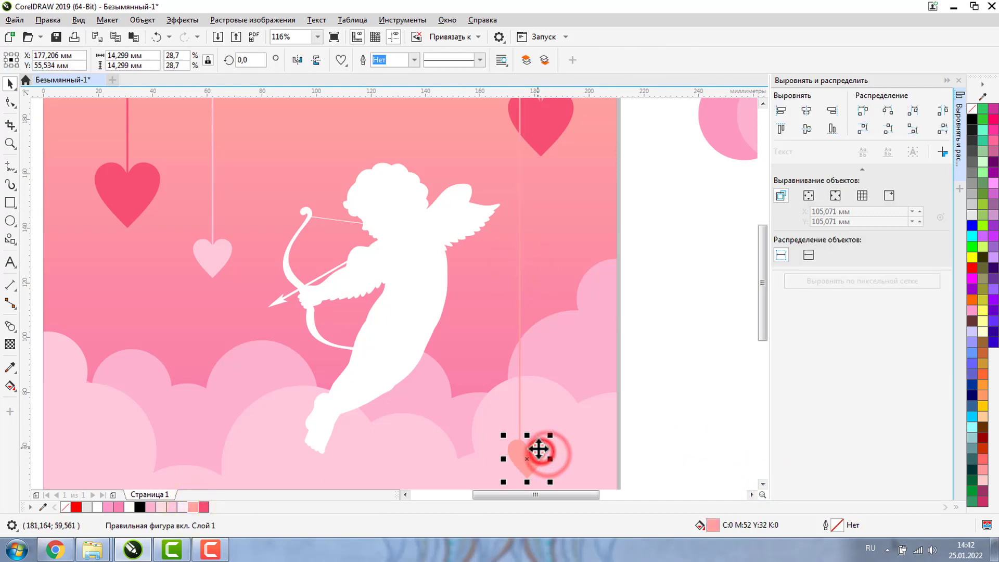
drag(539, 450, 530, 448)
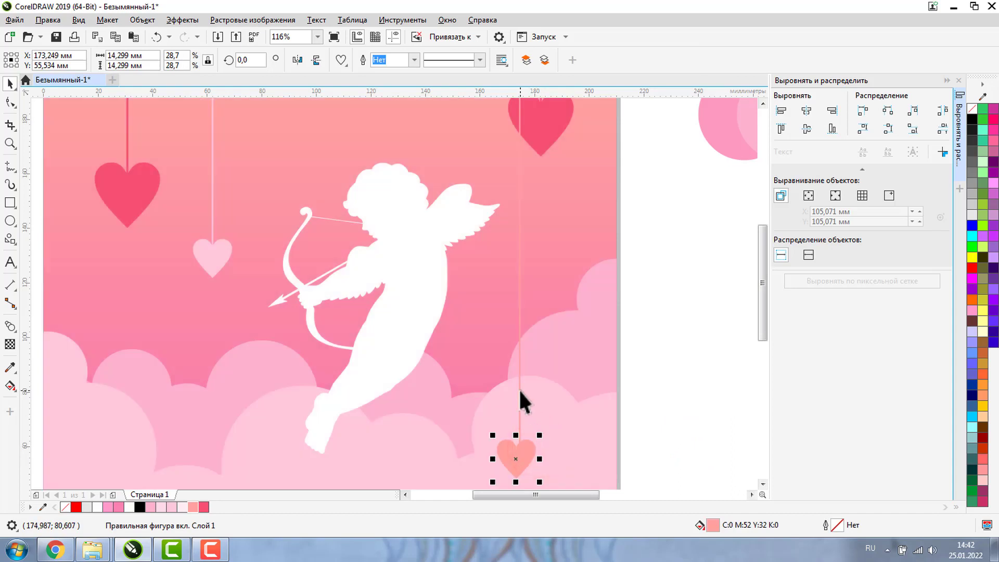
shift+click(519, 389)
click(806, 110)
click(675, 311)
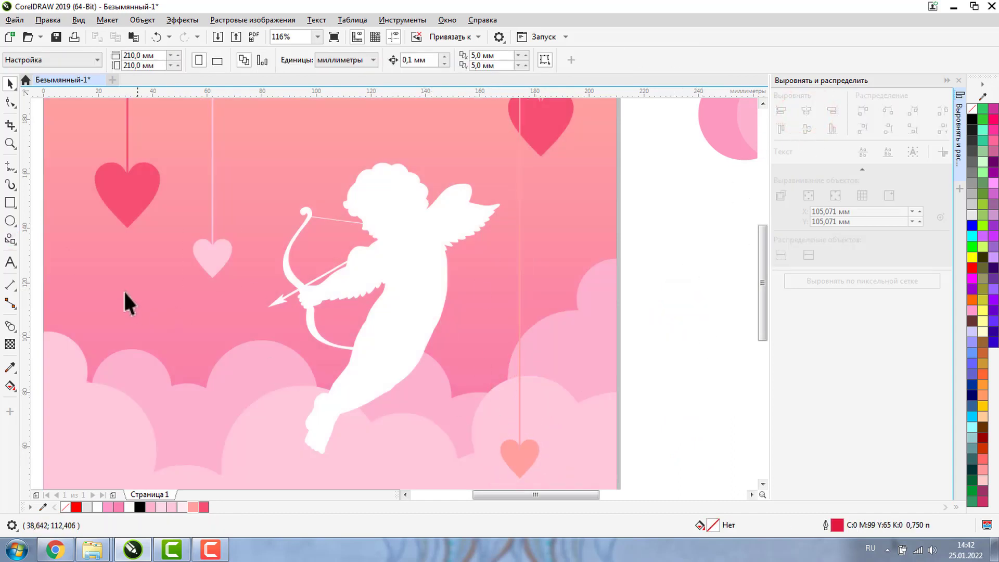
Recolour the small heart on the clouds and its hanging line with the lowest cloud layer's sampled pale pink, C0 M11 Y2 K0
click(519, 391)
click(763, 484)
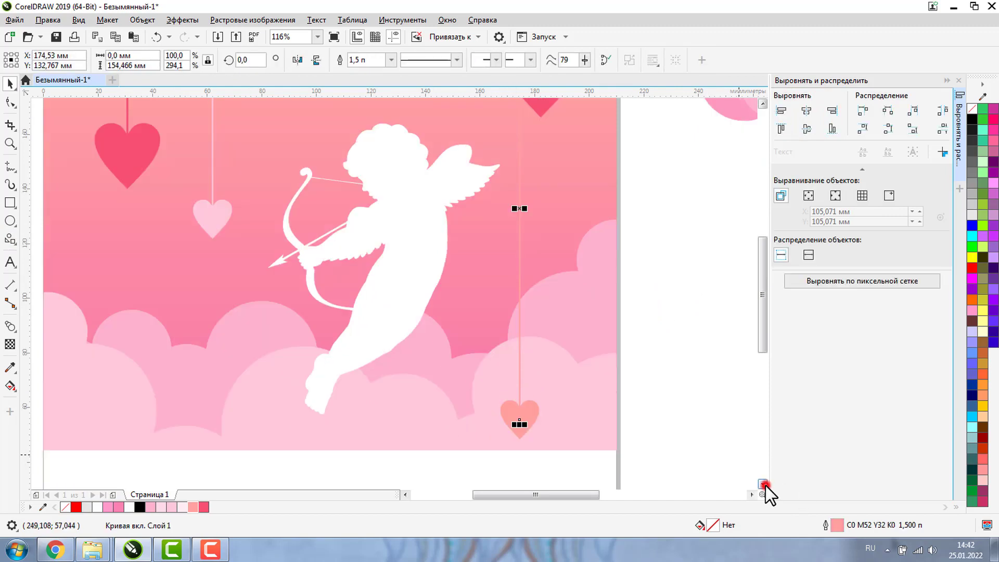
click(763, 484)
click(10, 367)
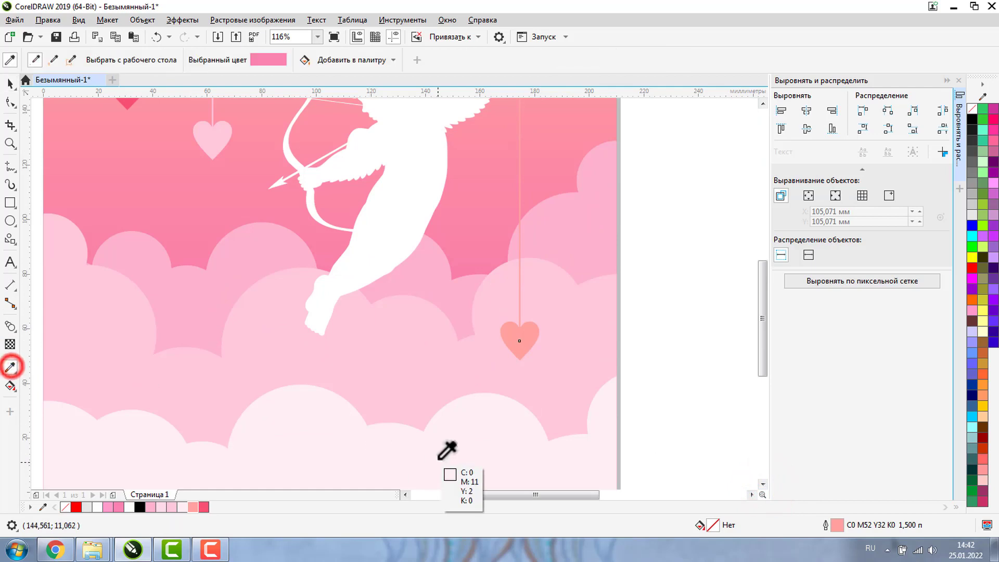
click(438, 458)
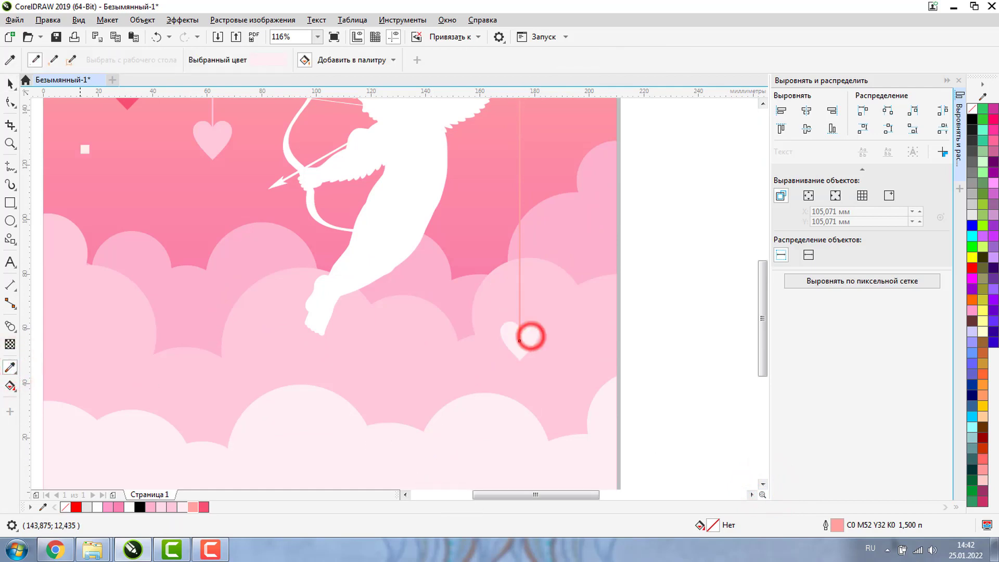
click(10, 84)
key(F3)
click(577, 384)
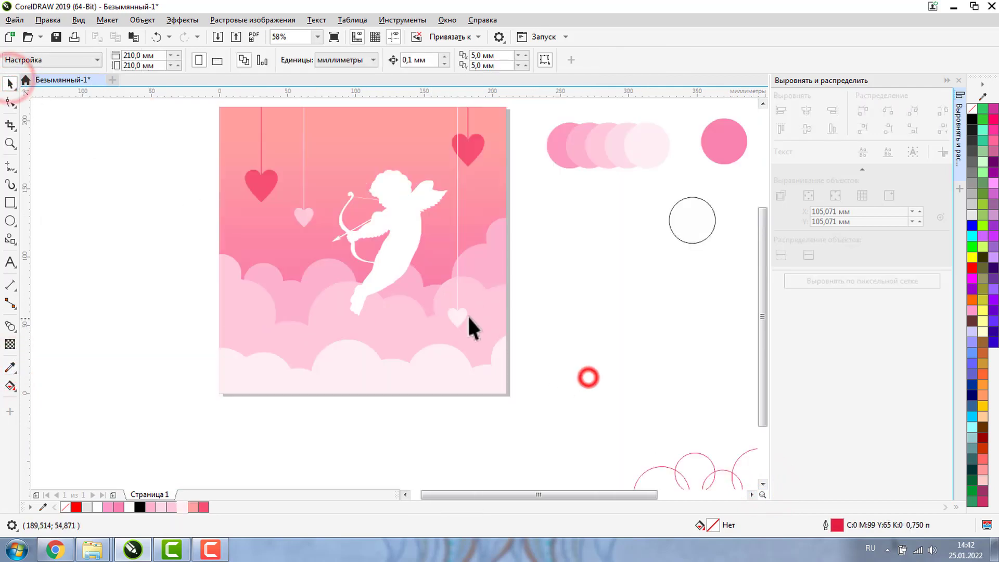
Copy the pale heart with its line about 149 mm across to the card's left side and raise the copy about 14 mm
click(456, 319)
shift+click(457, 180)
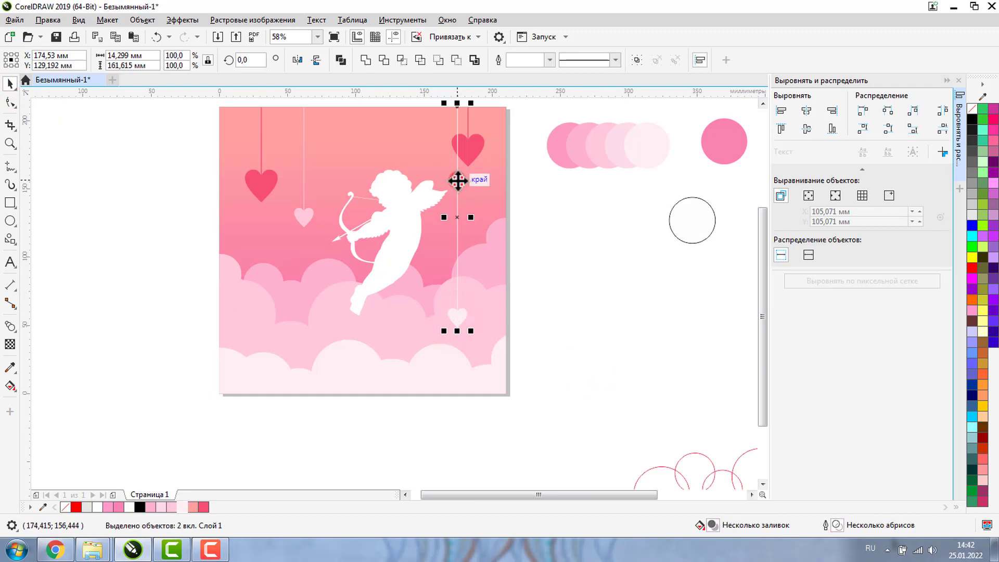
drag(458, 180, 254, 200)
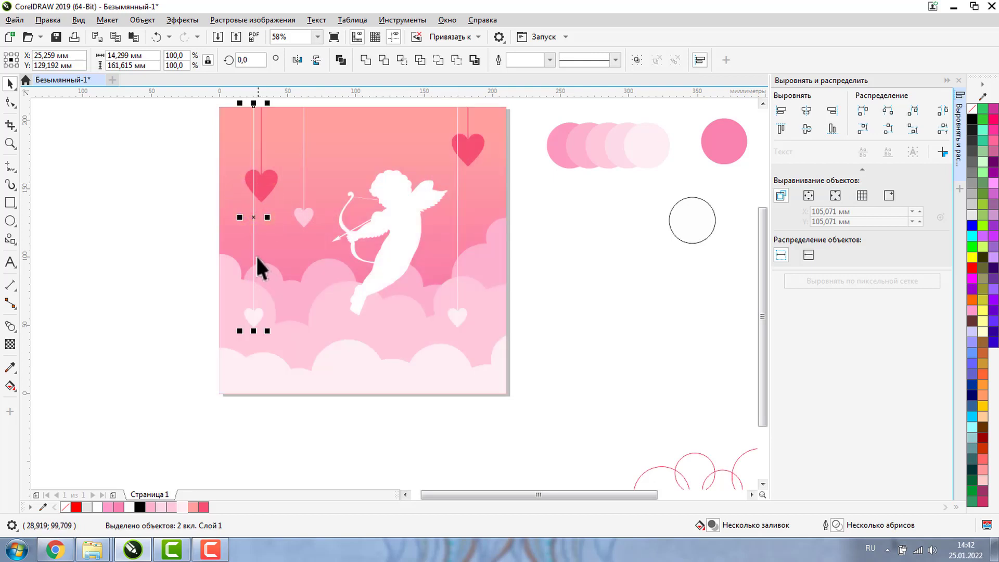
drag(255, 255, 254, 237)
click(644, 308)
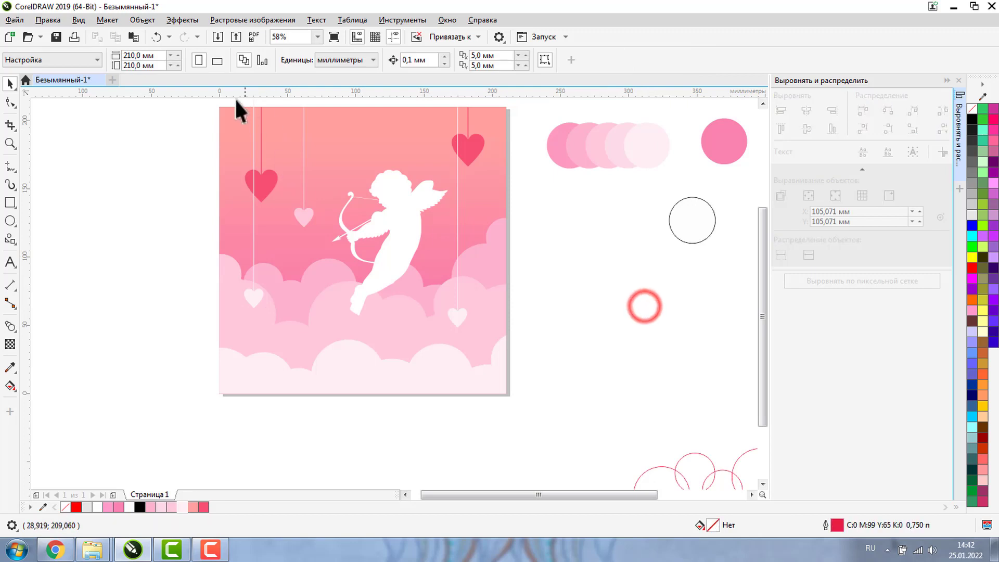
Shorten the copied heart's hanging line from above so its upper end meets the card's upper edge
drag(200, 98, 292, 229)
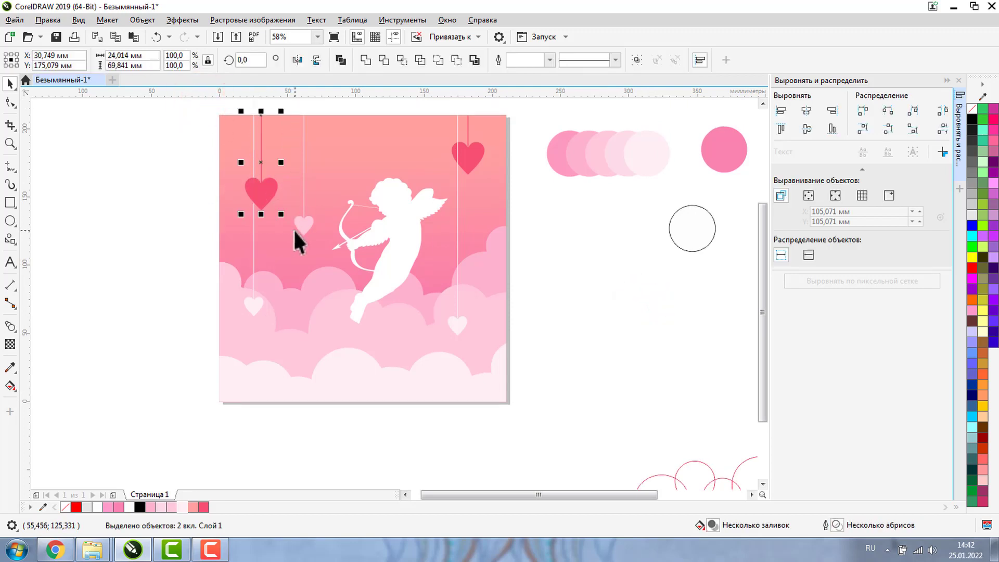
click(763, 103)
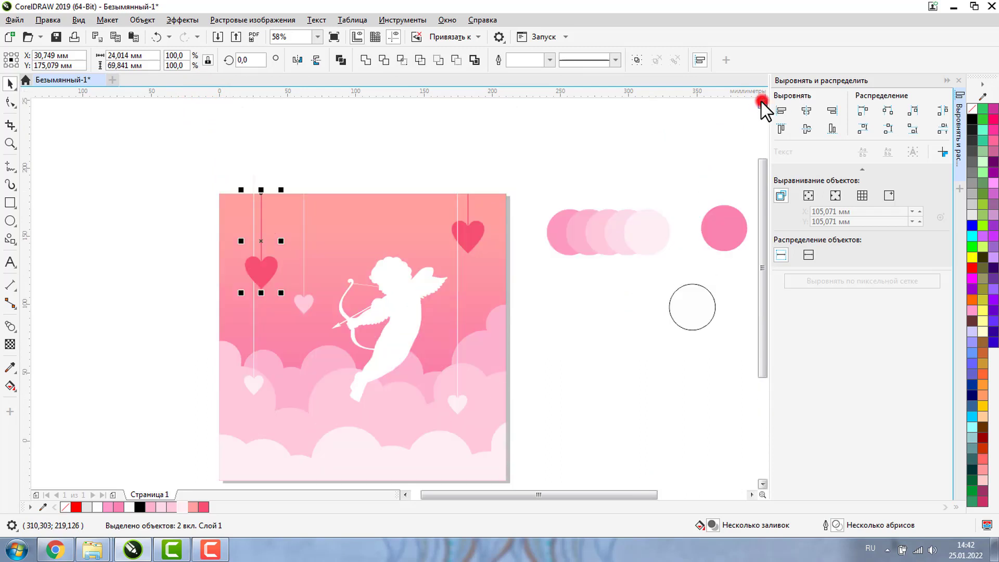
click(339, 180)
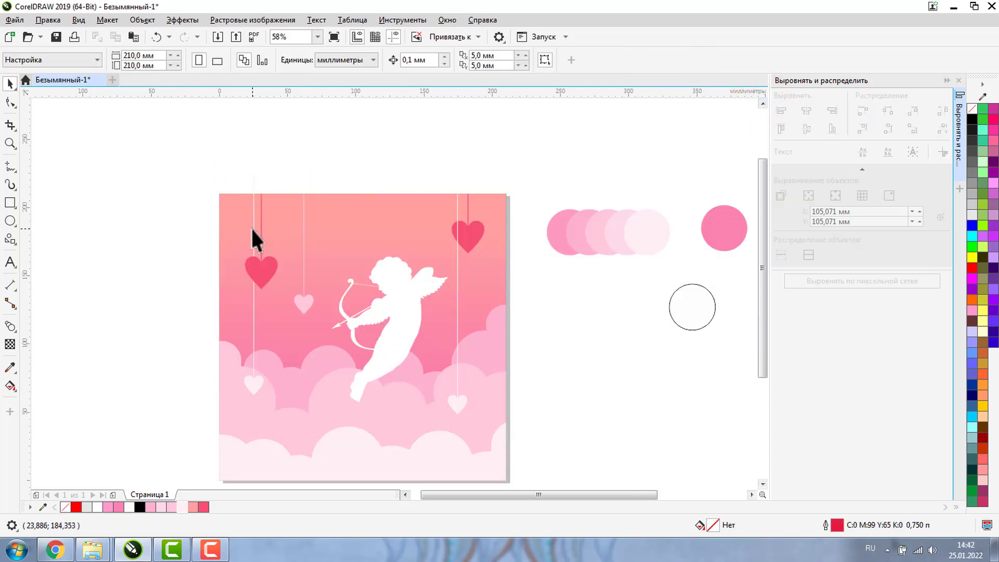
click(252, 227)
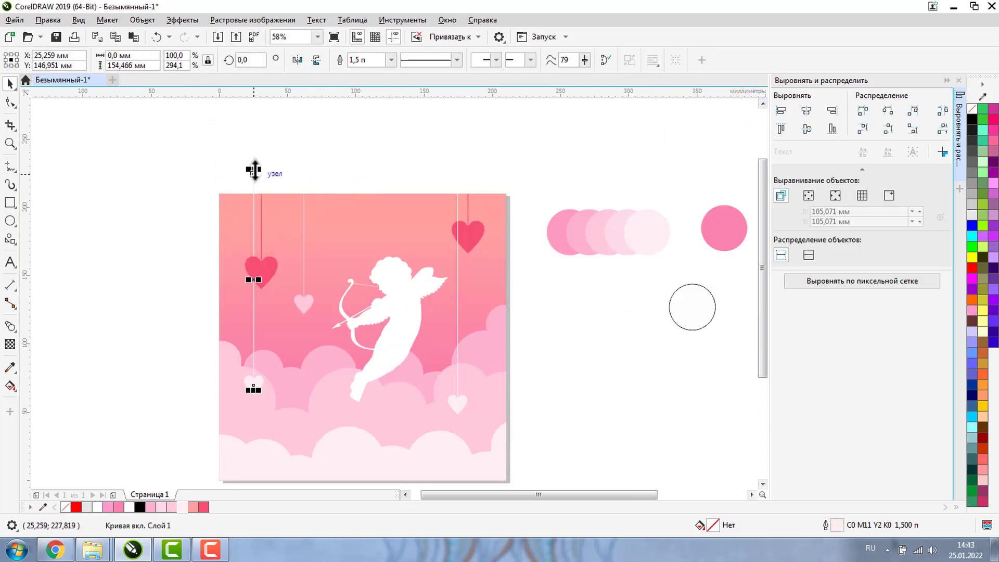
drag(254, 168, 259, 188)
click(292, 168)
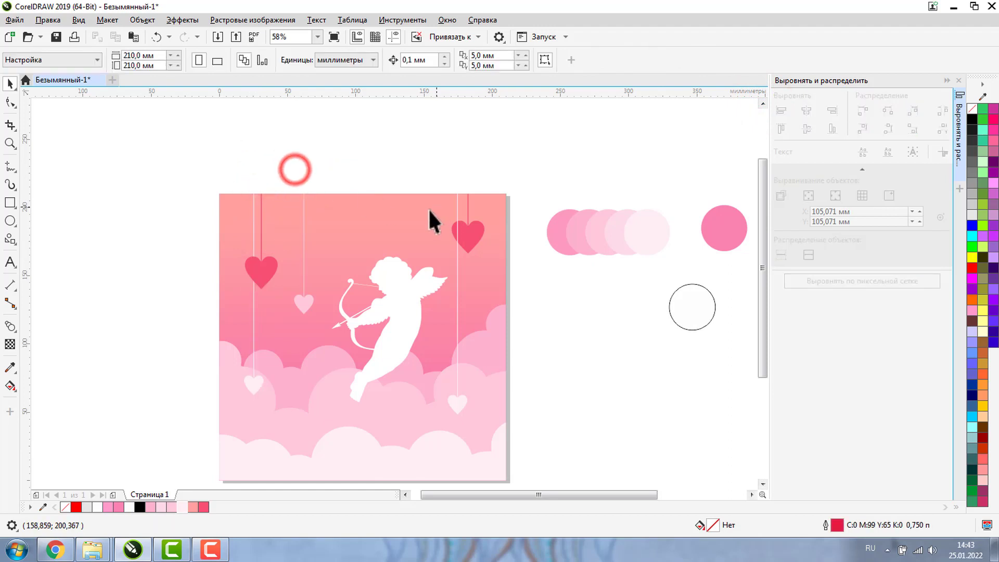
Add a drop shadow to the white cupid, running horizontally from the arrow tip across to the wing side
click(9, 143)
drag(207, 170, 576, 463)
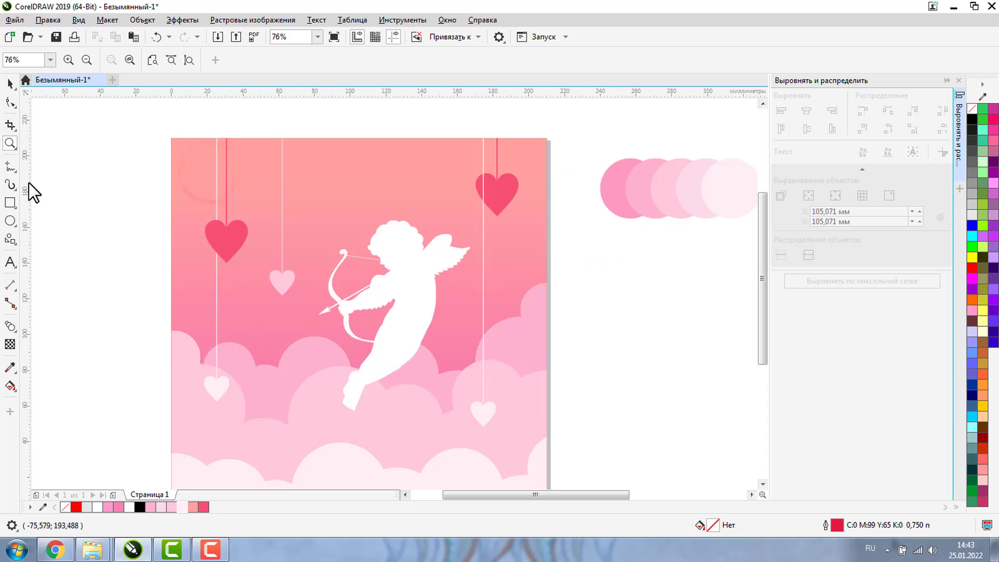
click(8, 83)
click(392, 242)
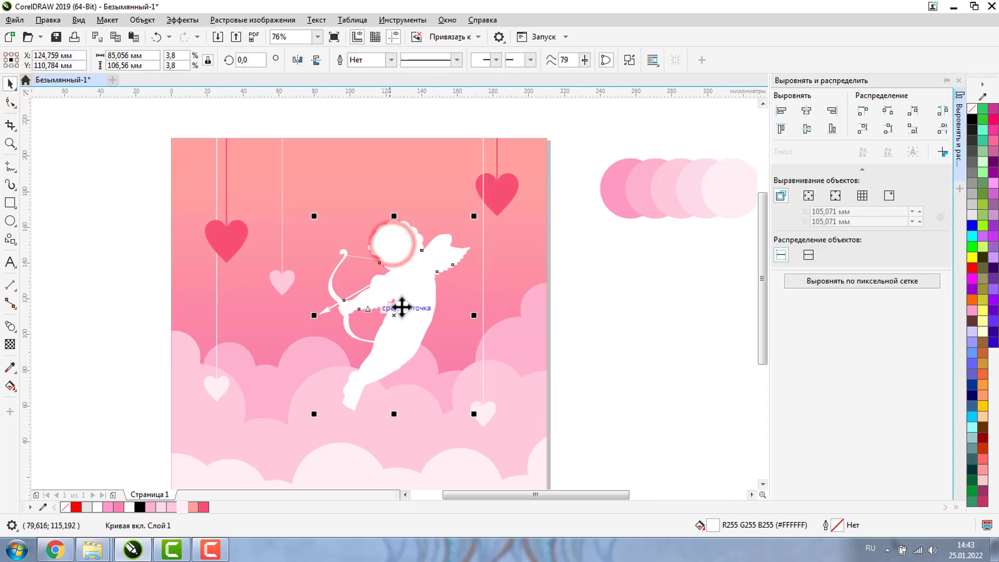
click(10, 328)
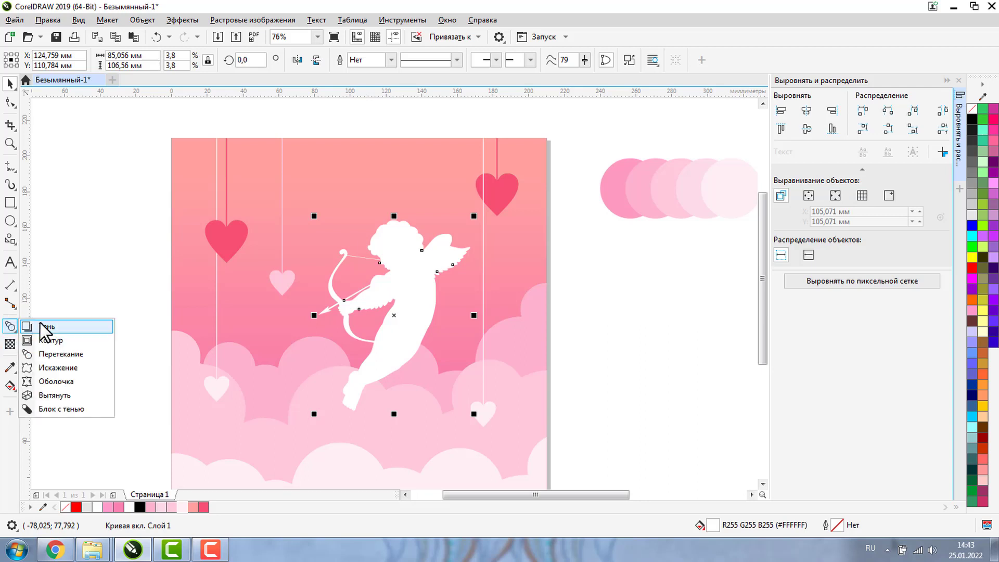
click(44, 326)
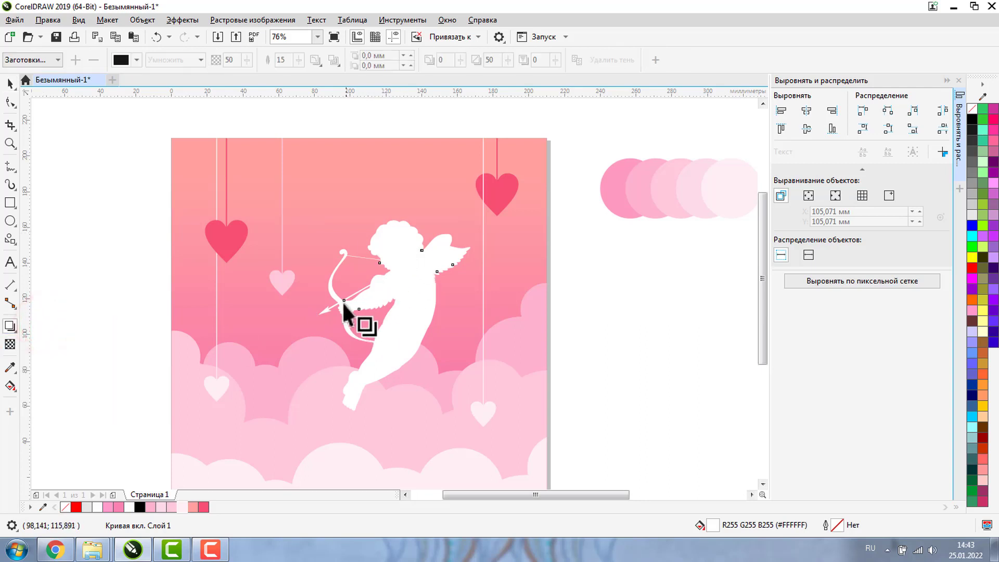
drag(329, 289, 470, 316)
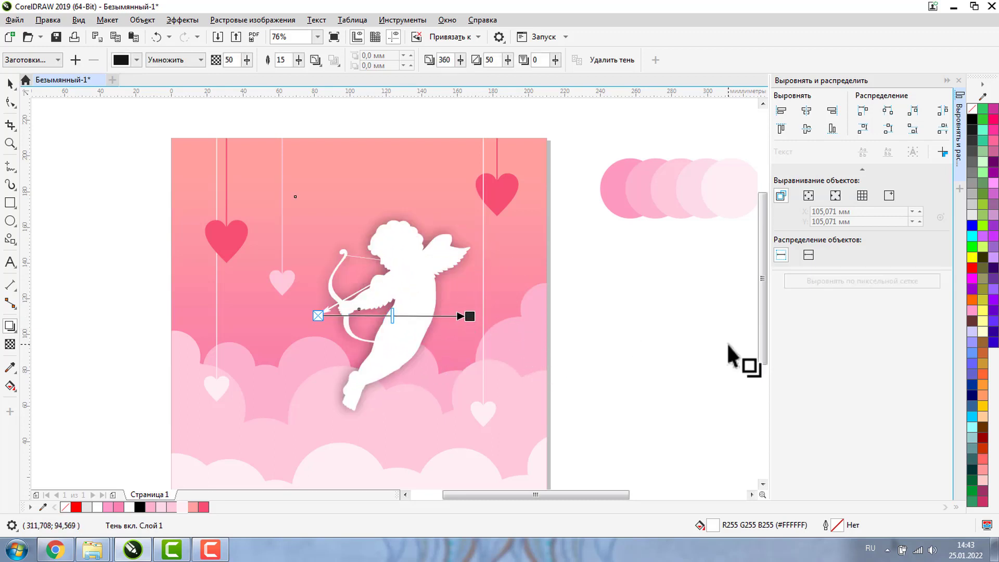
Change the cupid's shadow colour from the magenta hue range to a dark plum
click(135, 60)
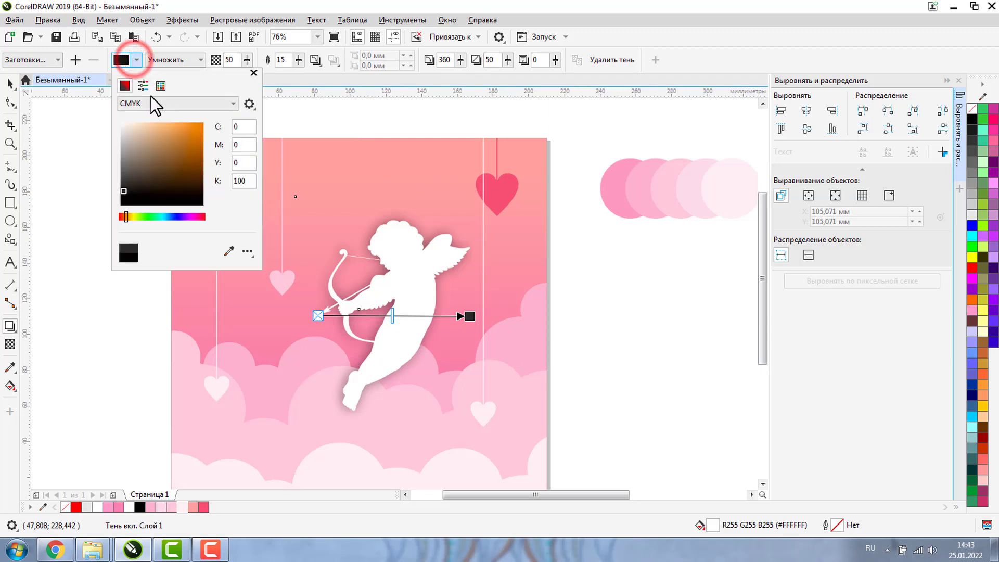
click(199, 217)
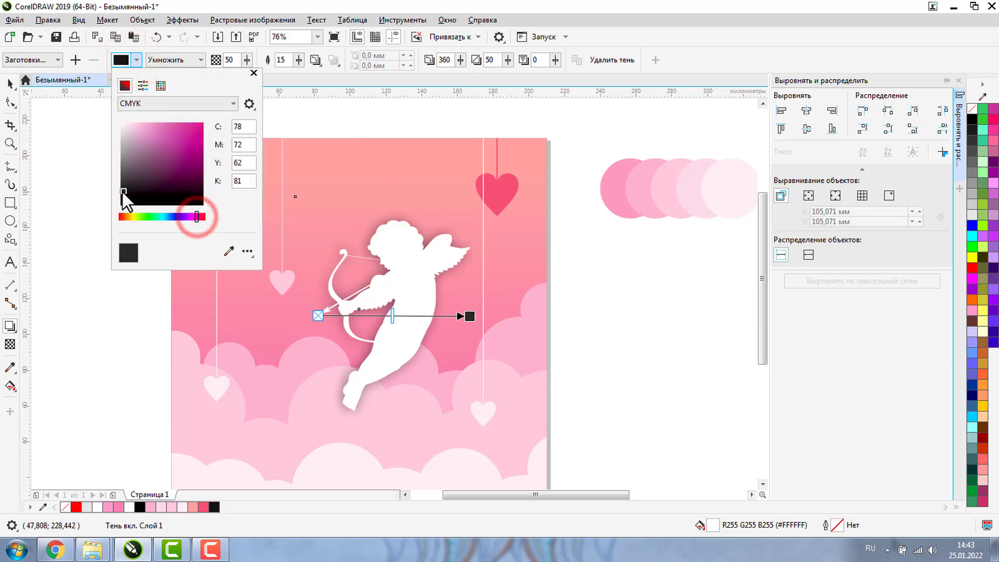
mouse_move(123, 192)
mouse_down()
mouse_move(210, 161)
mouse_move(213, 181)
mouse_up()
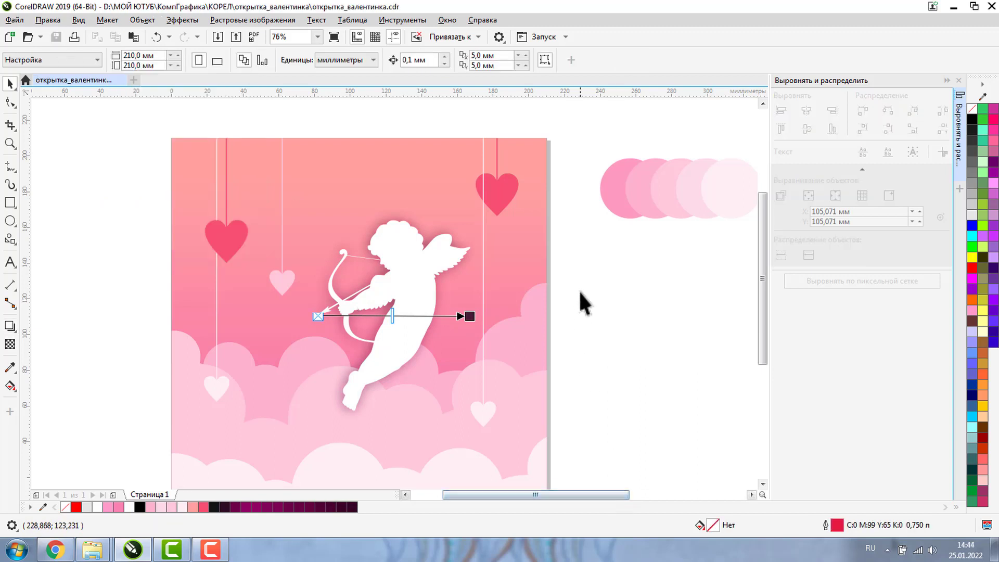
Open the PowerClip contents of the card's background rectangle for editing
drag(764, 306, 761, 341)
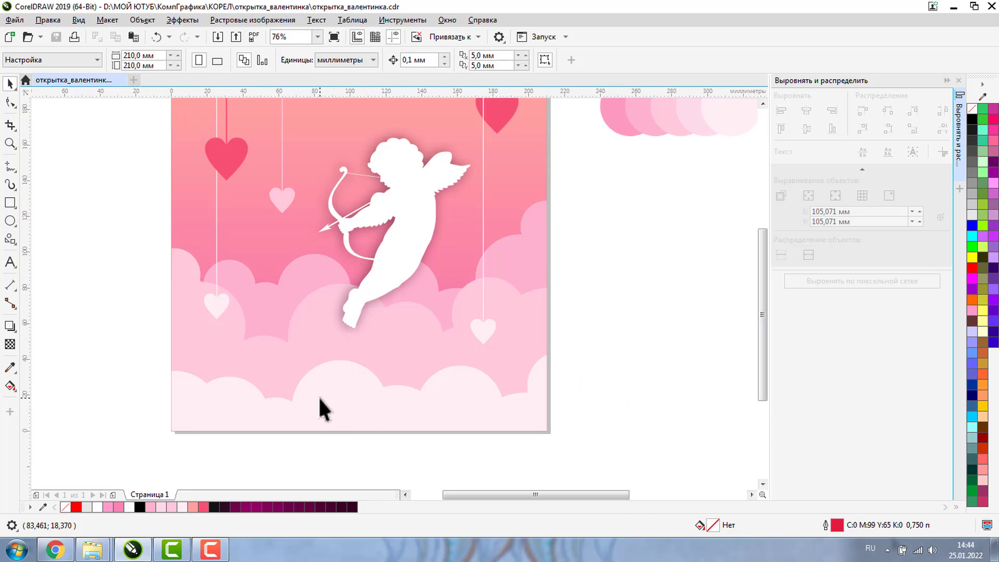
right_click(317, 355)
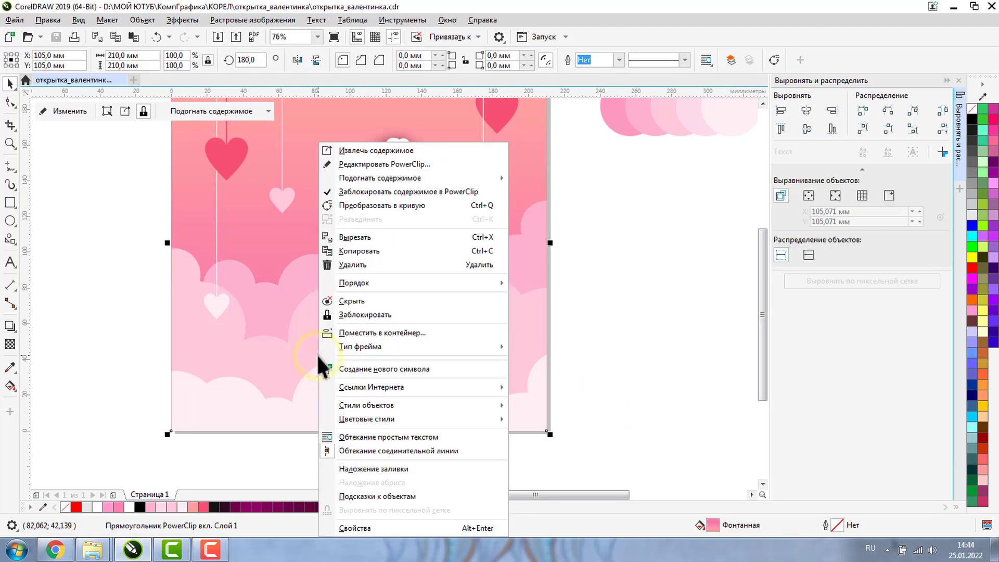
click(396, 164)
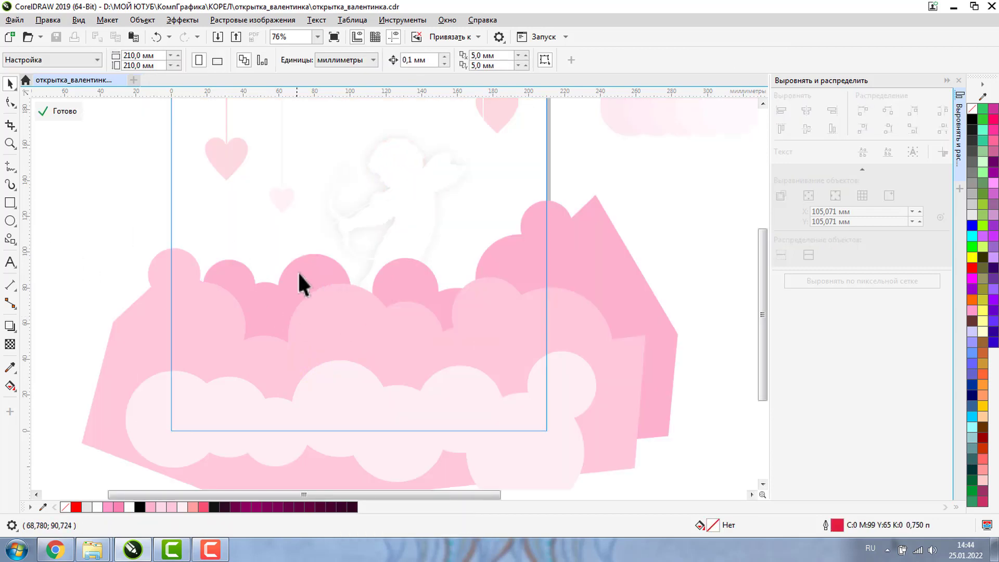
Give all three cloud layers a horizontal drop shadow coloured C31 M100 Y13 K62
drag(194, 440, 696, 468)
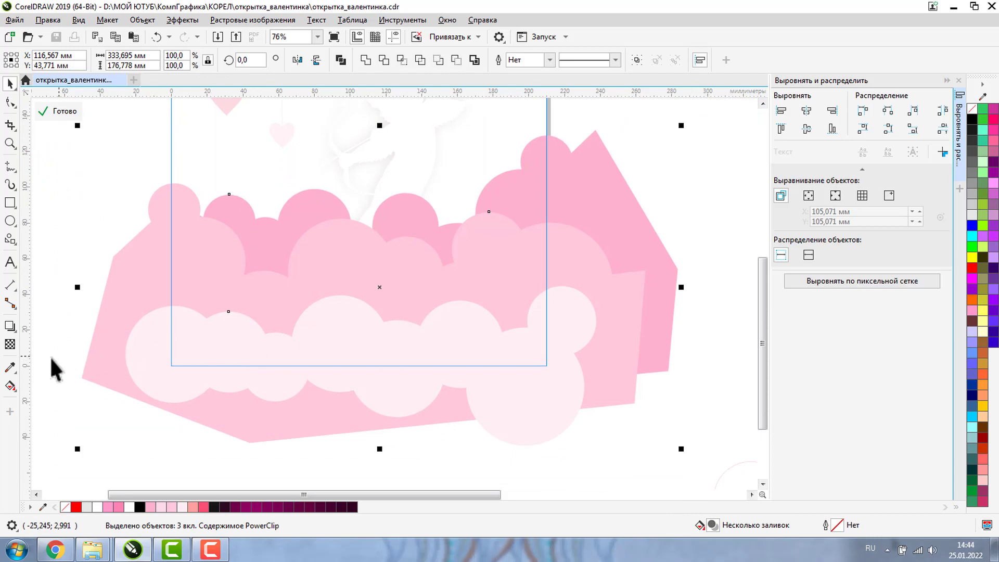
click(10, 326)
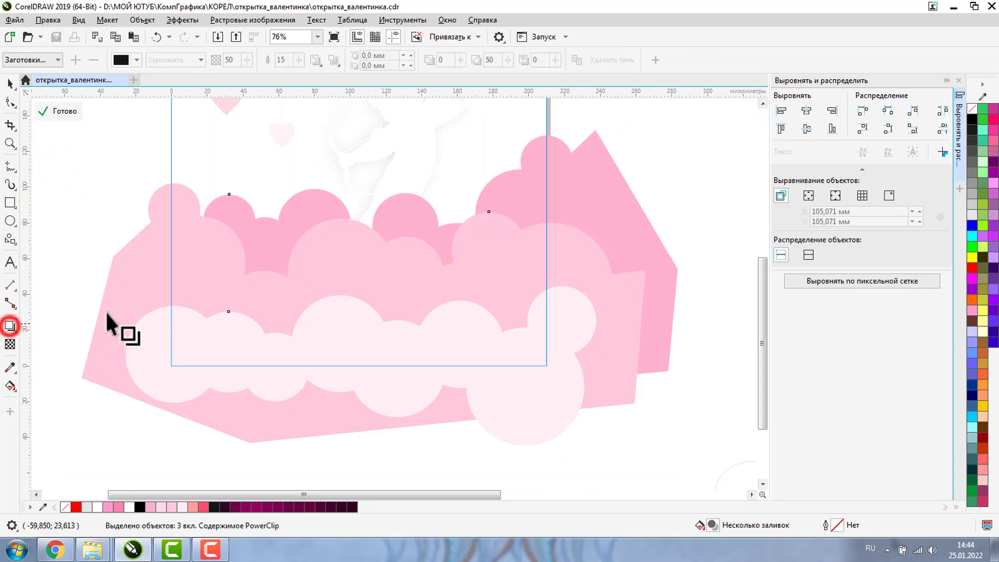
drag(134, 293, 675, 287)
click(135, 60)
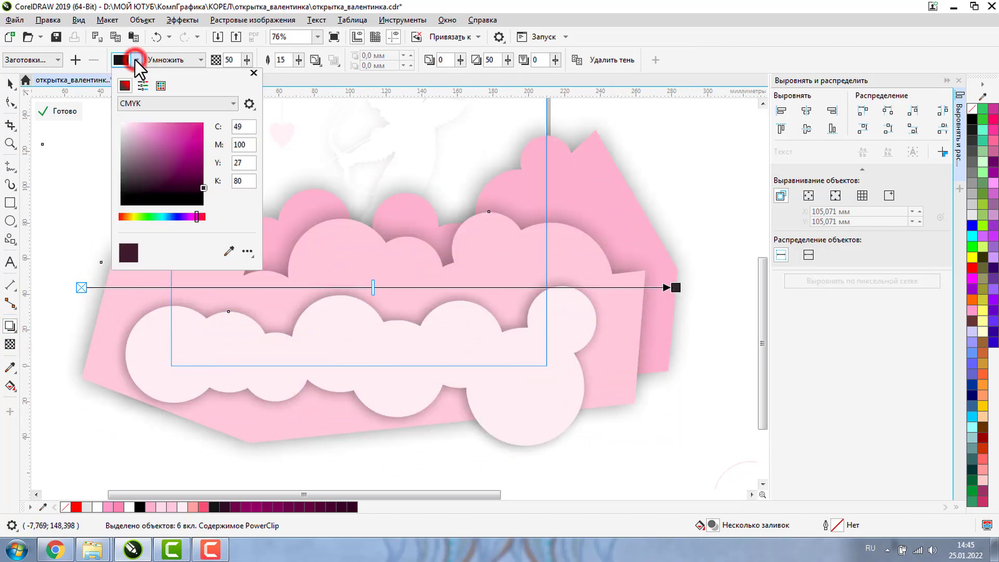
click(202, 175)
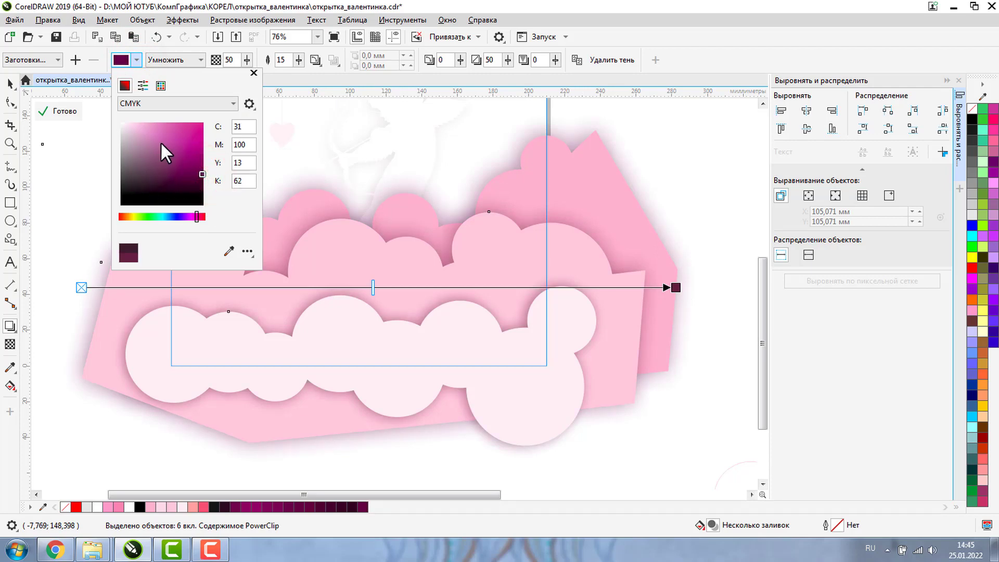
Try the Среднее (middle) feather direction on the cloud shadows and return them to Gaussian blur
click(319, 63)
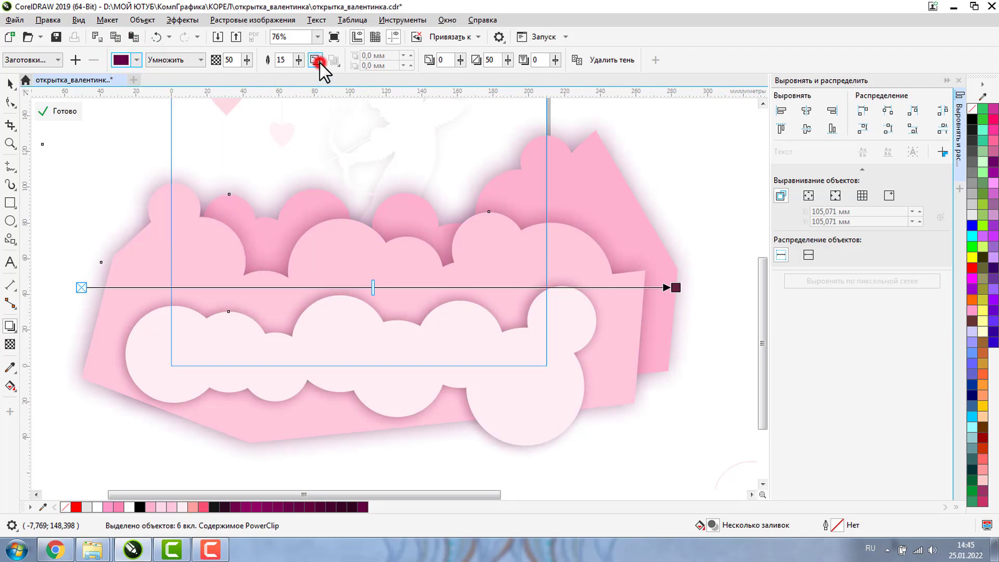
click(320, 63)
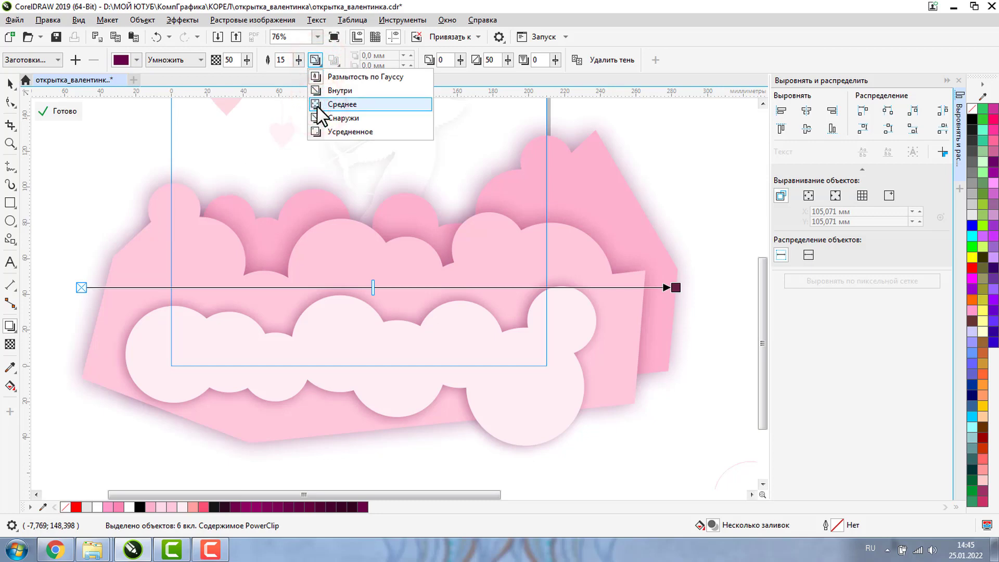
click(318, 106)
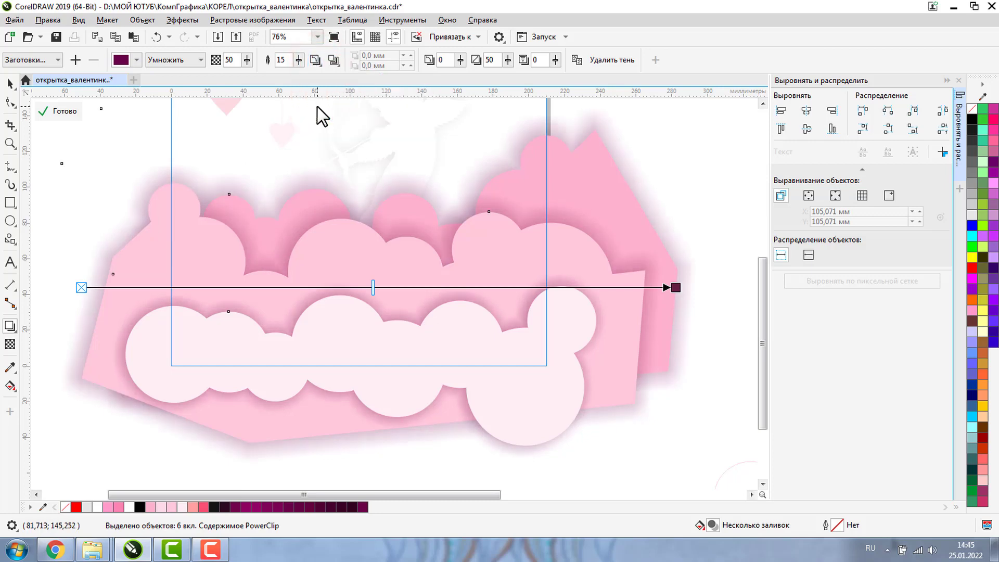
click(315, 60)
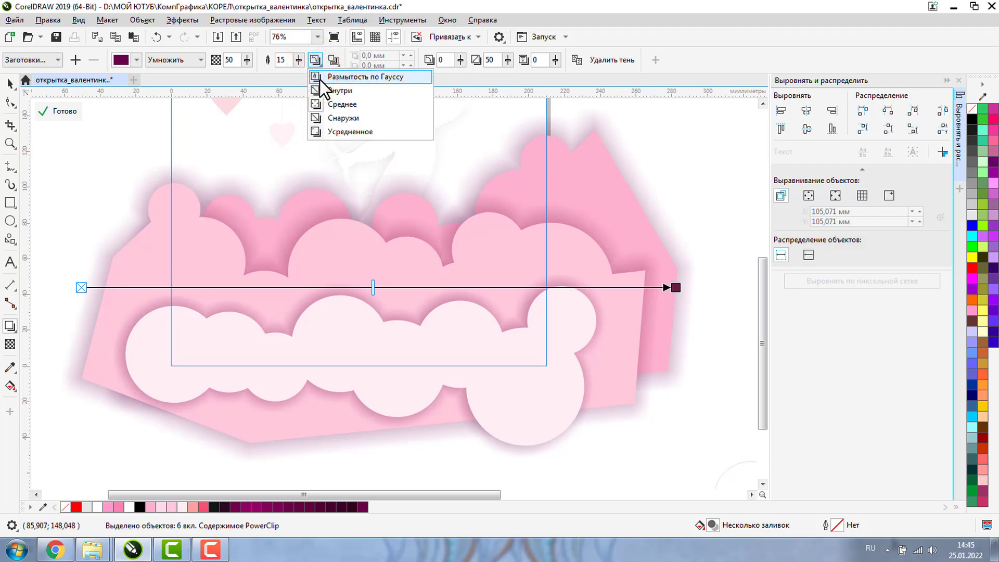
click(321, 78)
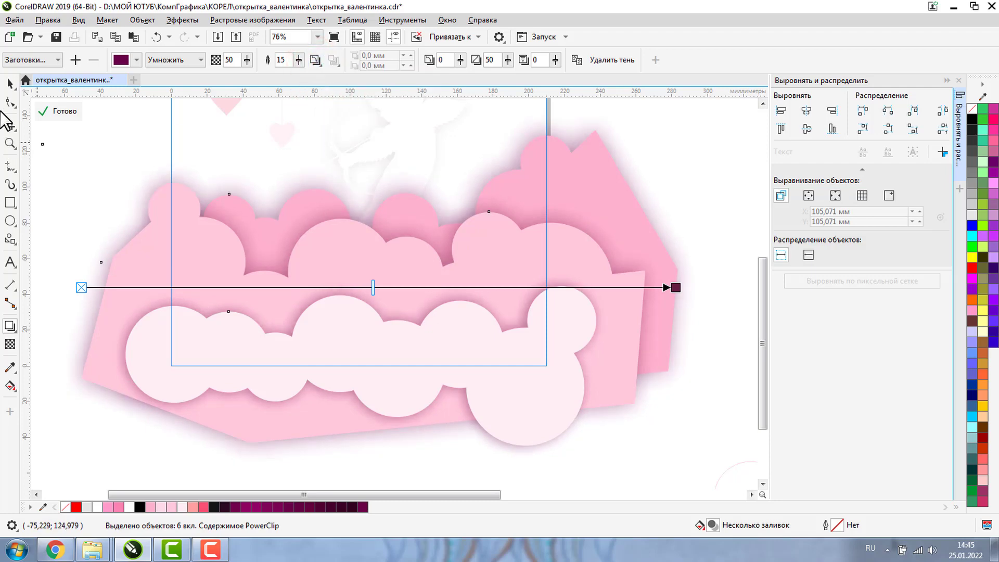
Finish editing the PowerClip to return the shadowed clouds to the card's background
click(9, 84)
right_click(222, 275)
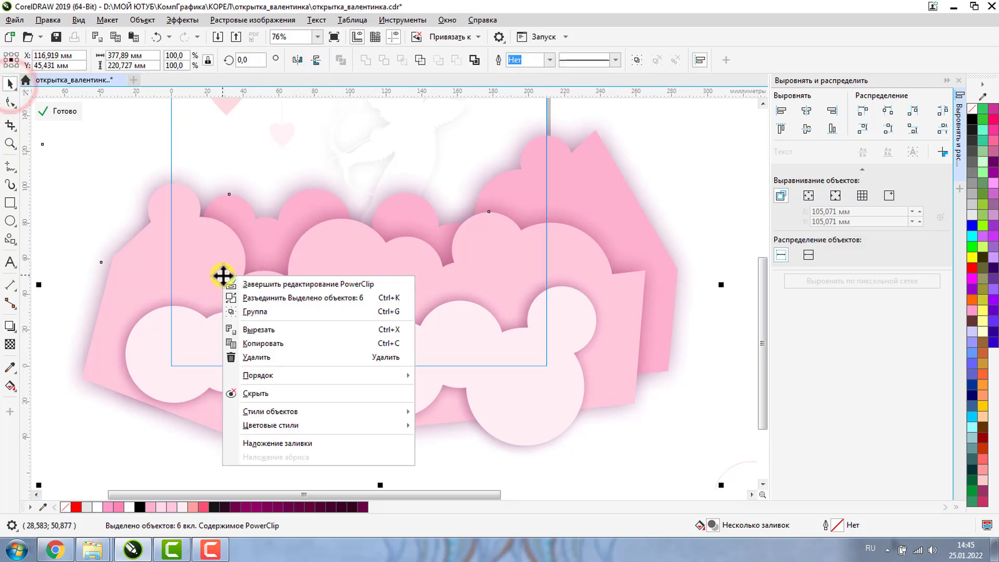
click(251, 285)
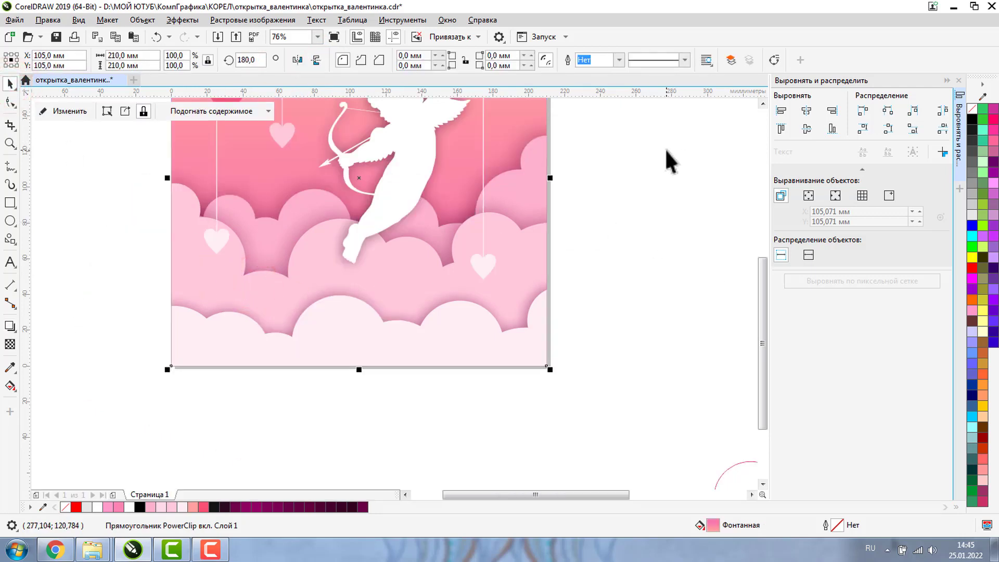
click(761, 104)
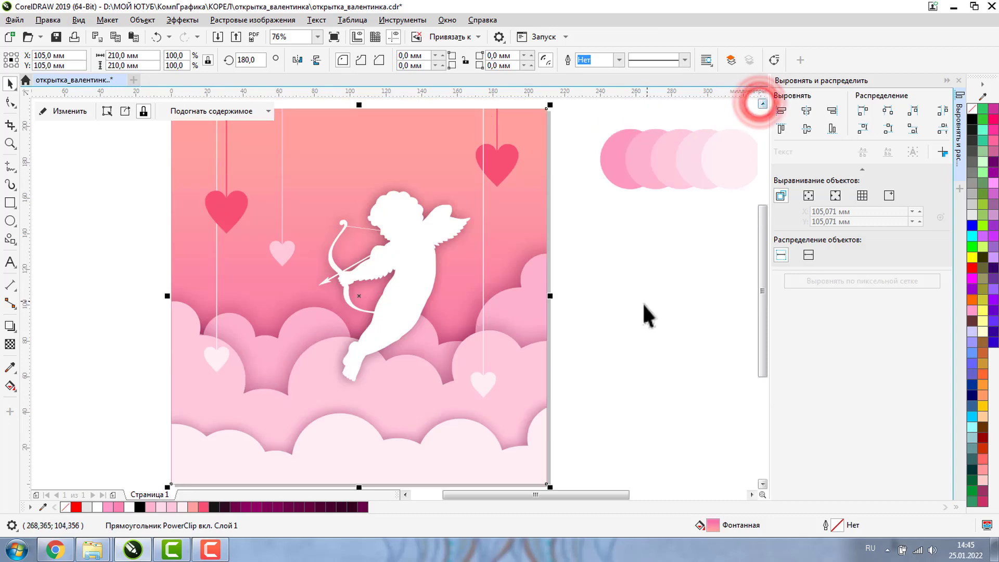
Lower the pale heart on the card's left-hand cloud and stretch its string to about 157.8 mm to reach it
click(638, 312)
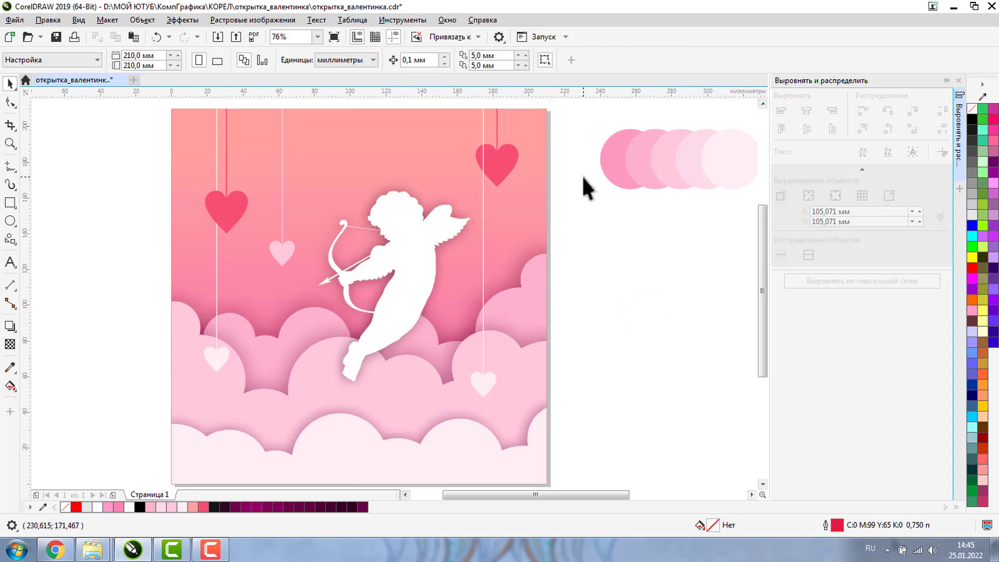
click(281, 128)
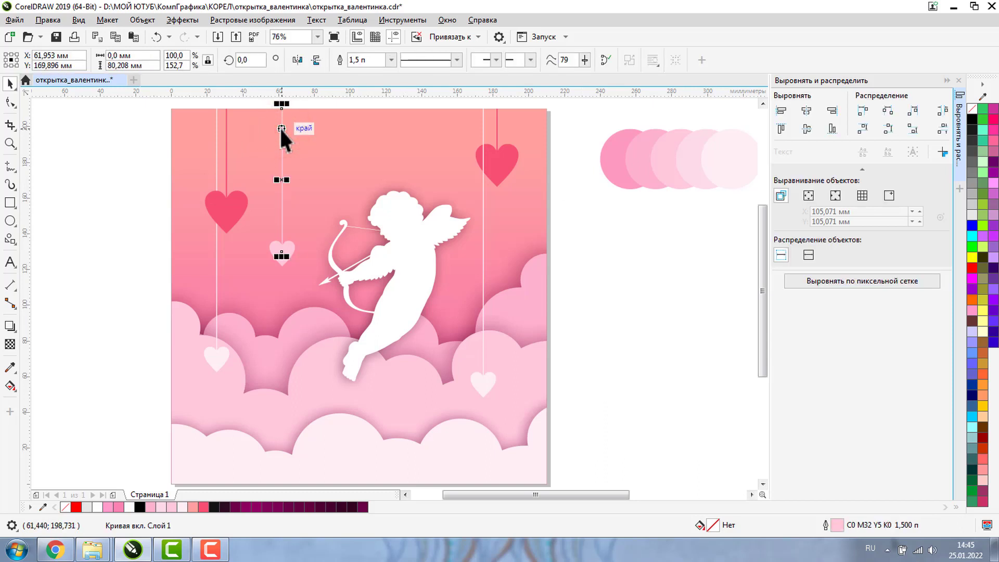
click(216, 361)
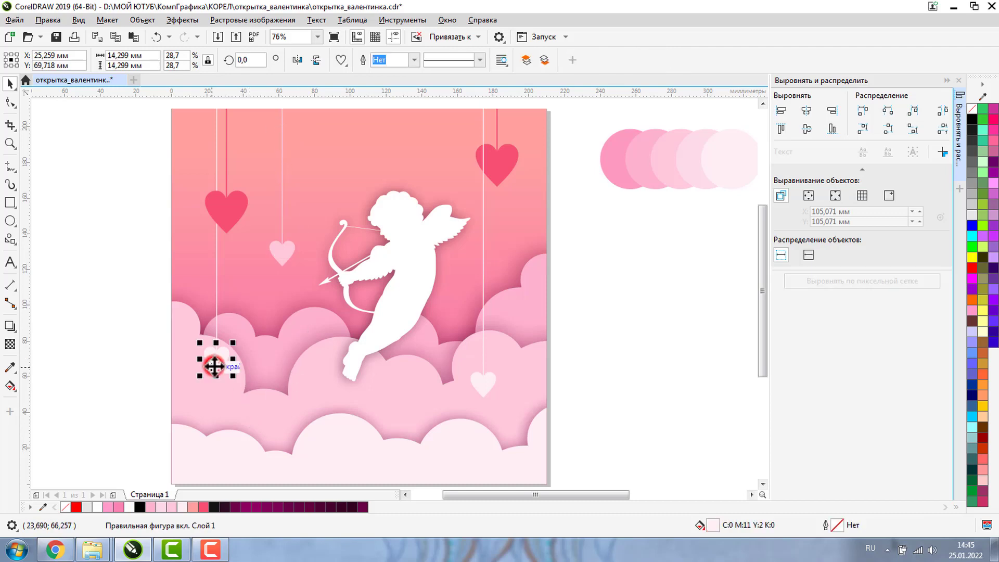
drag(217, 358, 219, 396)
click(217, 333)
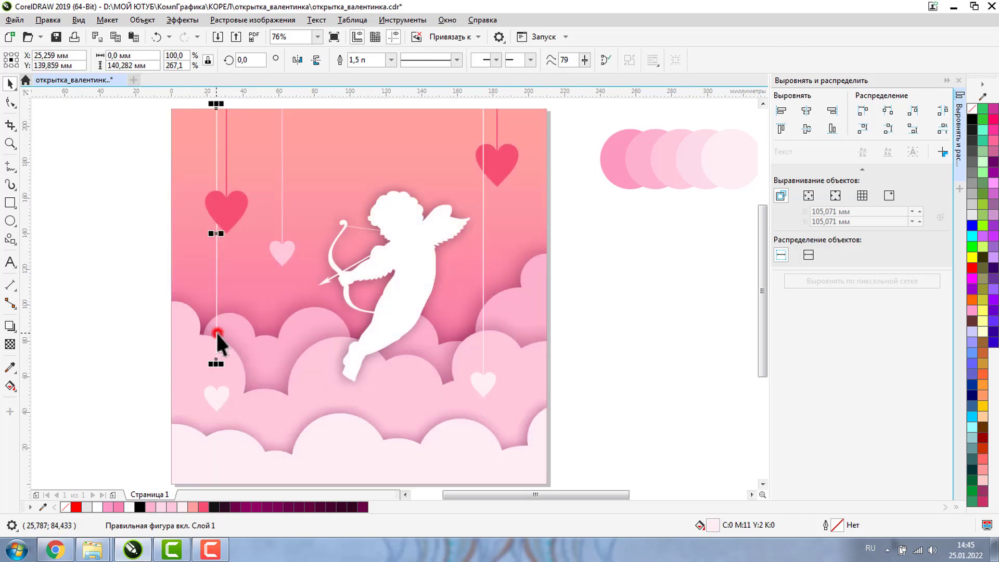
drag(216, 333, 216, 396)
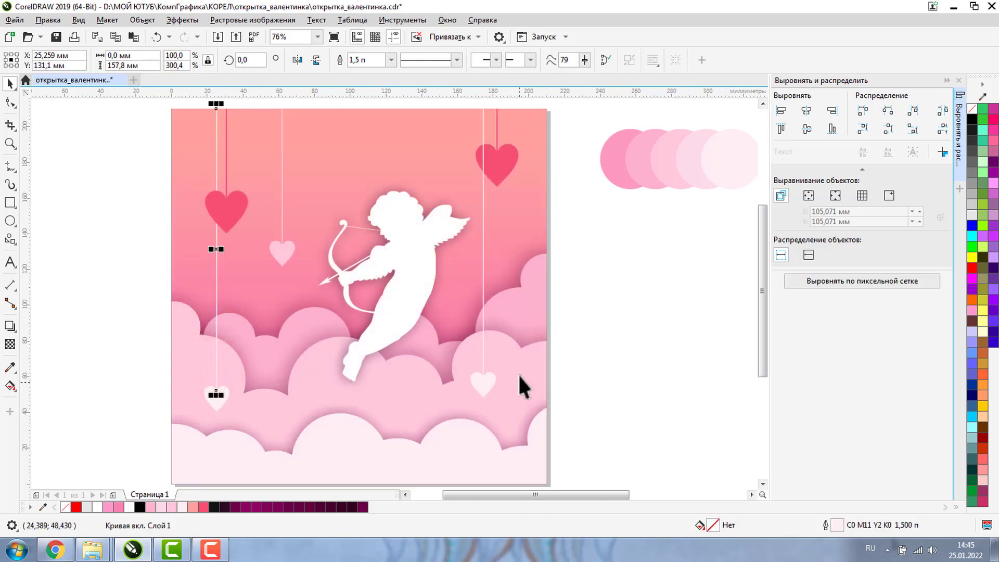
Raise the pale heart on the right-hand cloud and shorten its string to about 144.8 mm to match
drag(484, 380, 482, 364)
click(481, 388)
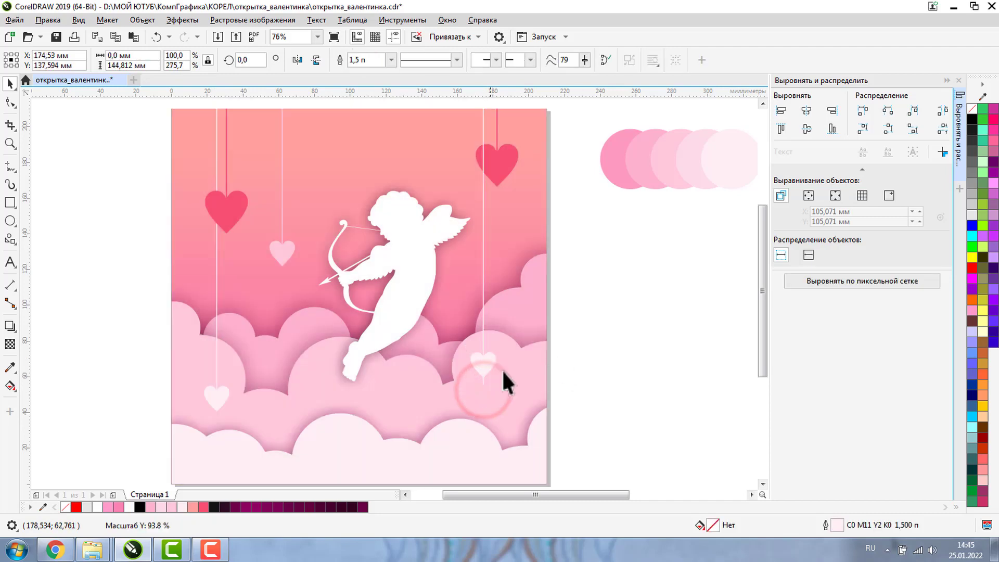
click(639, 380)
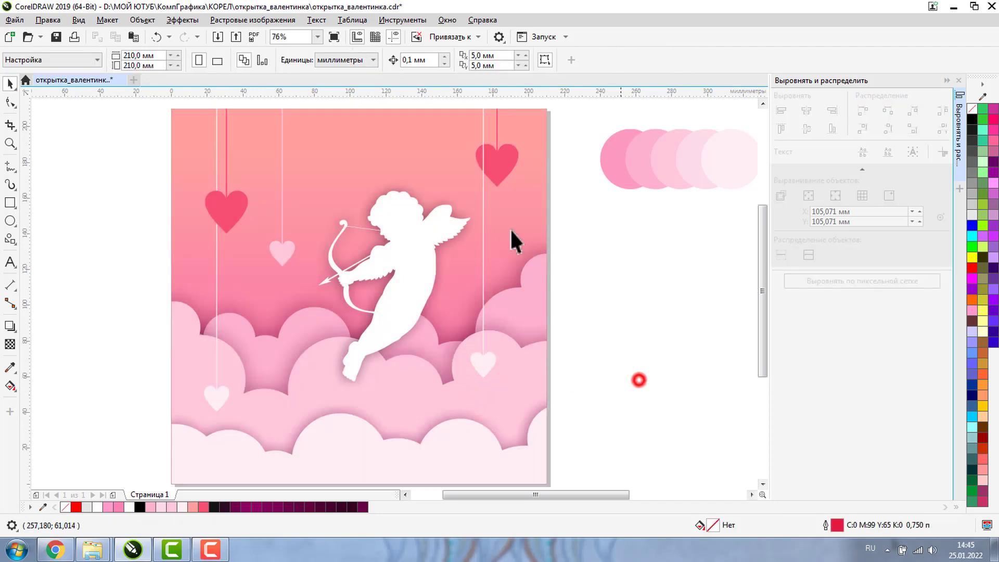
Set the outline width of the right dark pink heart's string to 3 pt
click(763, 104)
click(10, 143)
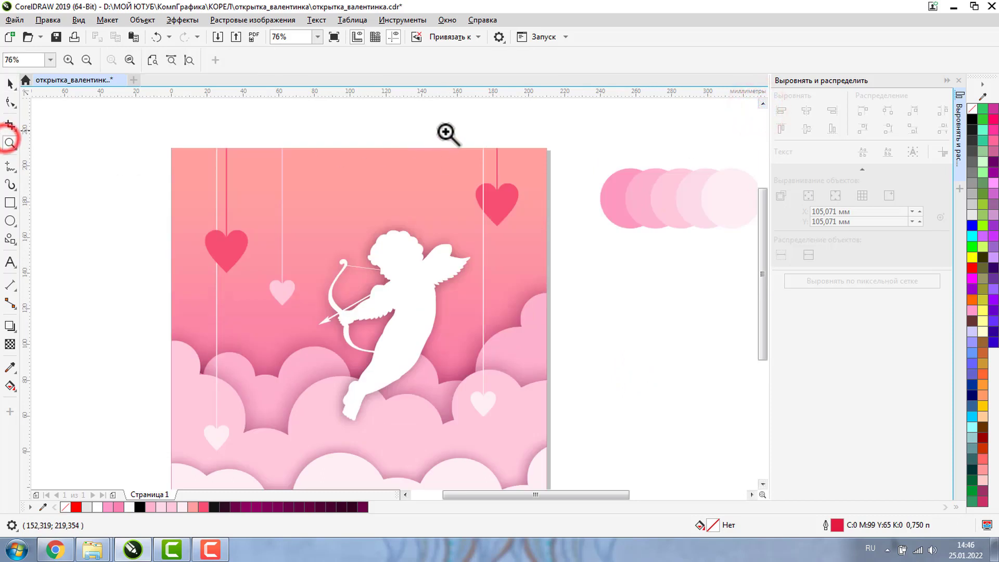
click(448, 134)
click(272, 125)
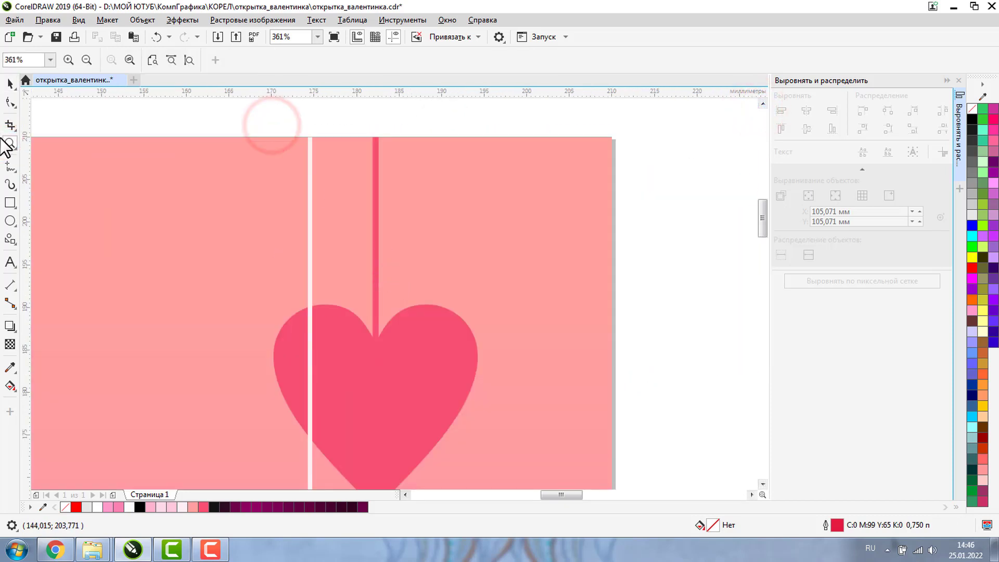
click(10, 83)
click(374, 203)
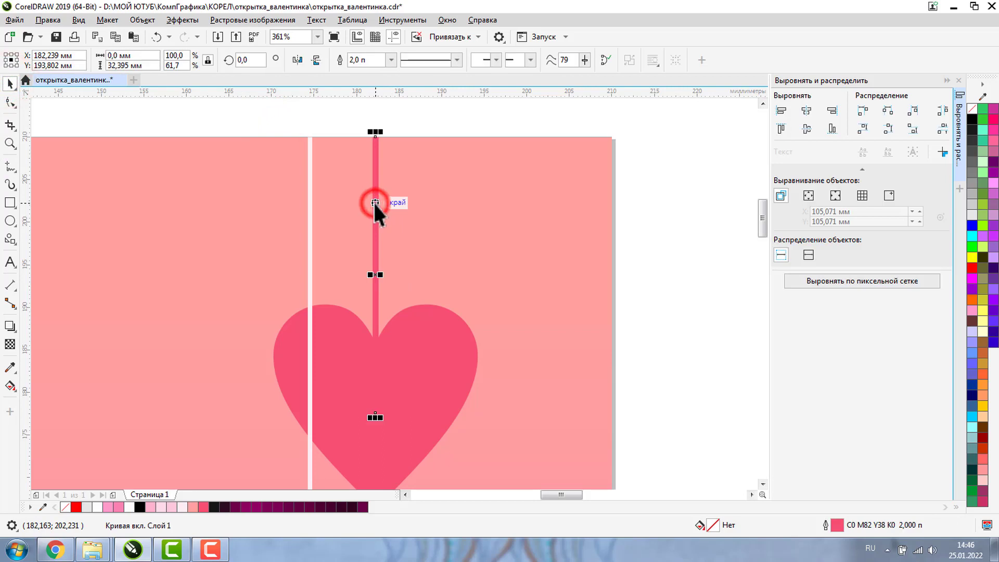
double_click(357, 59)
text(3п)
key(Return)
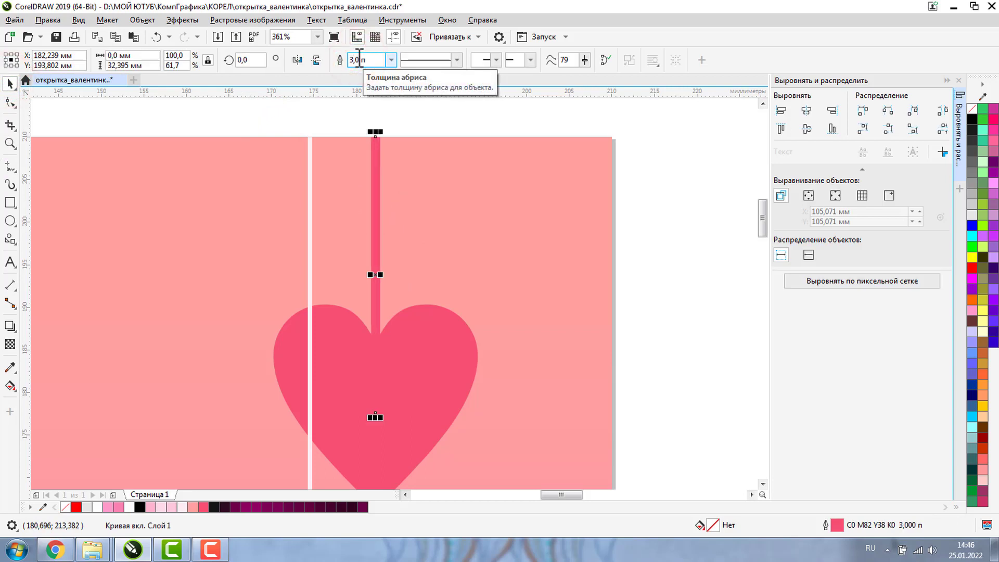
Set the outline width of the left dark pink heart's string to 3 pt
click(10, 143)
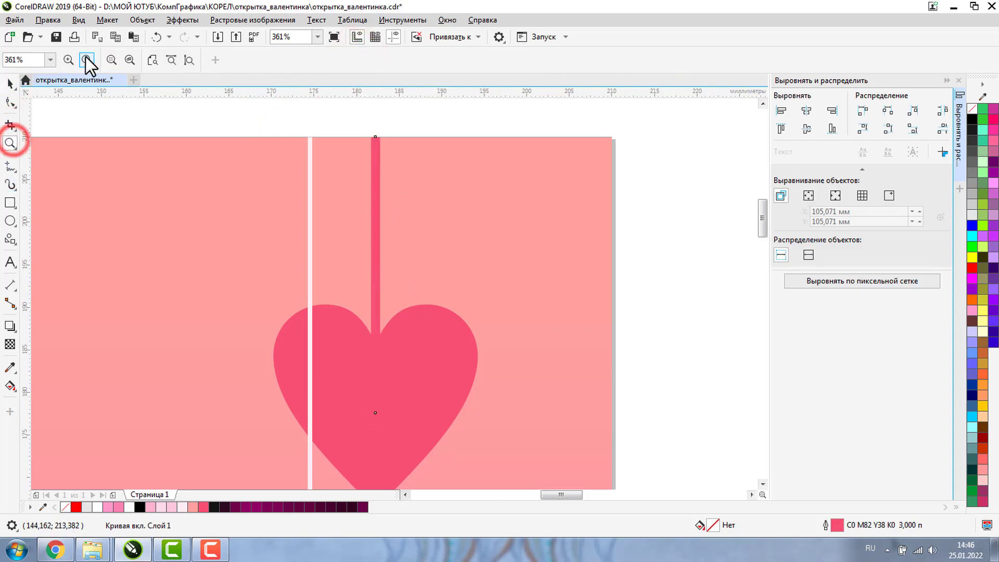
click(86, 59)
click(85, 59)
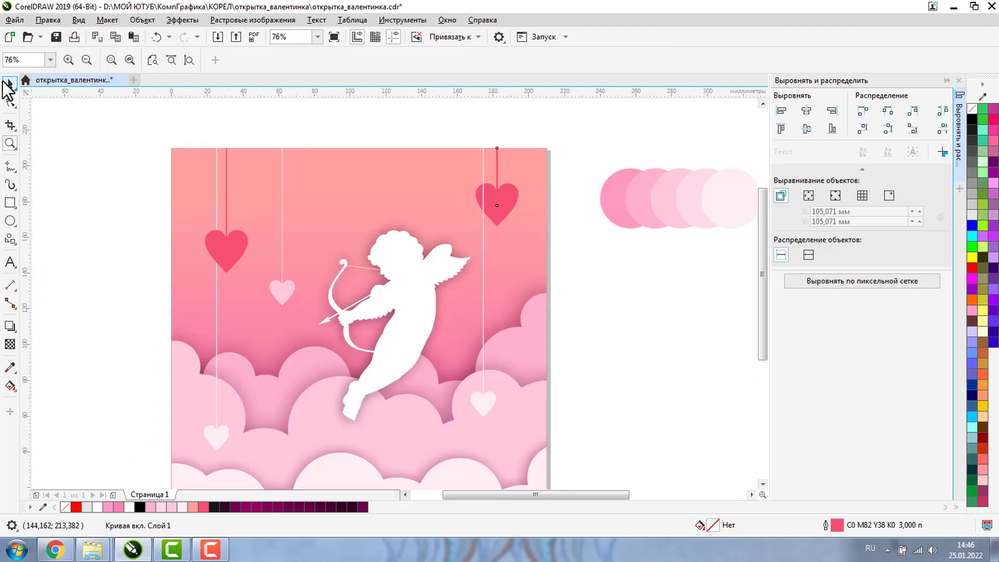
click(9, 81)
click(203, 123)
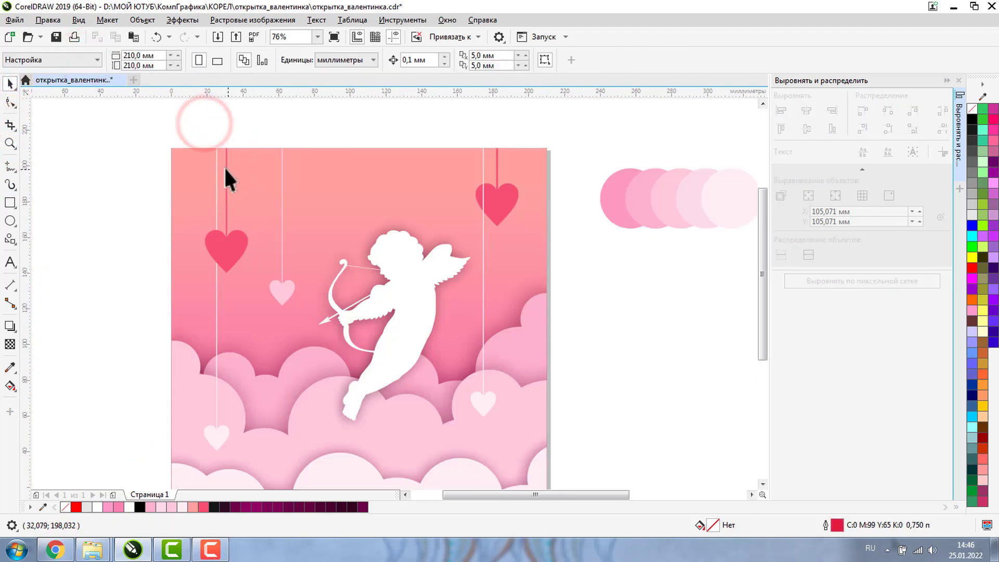
click(226, 167)
double_click(358, 59)
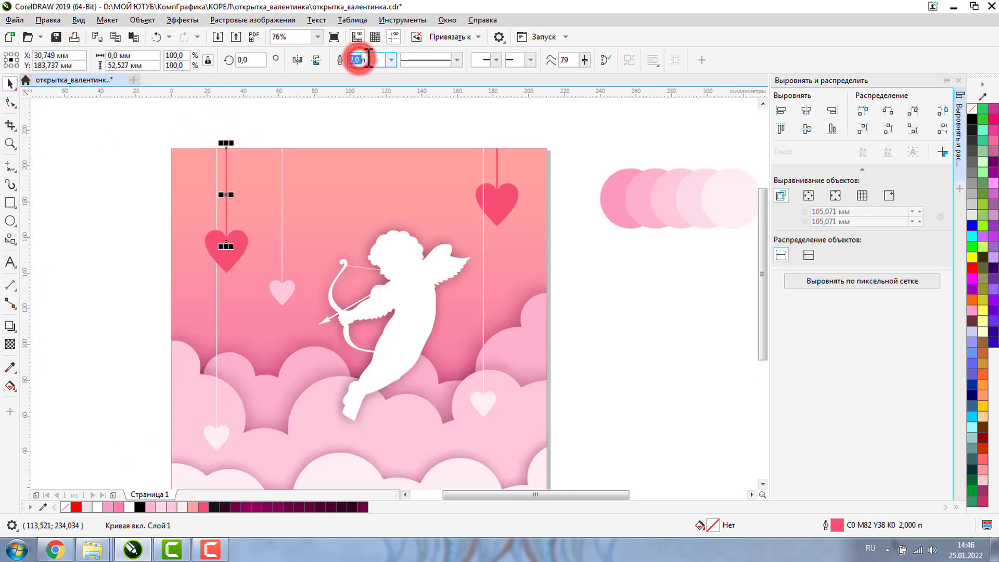
text(3п)
key(Return)
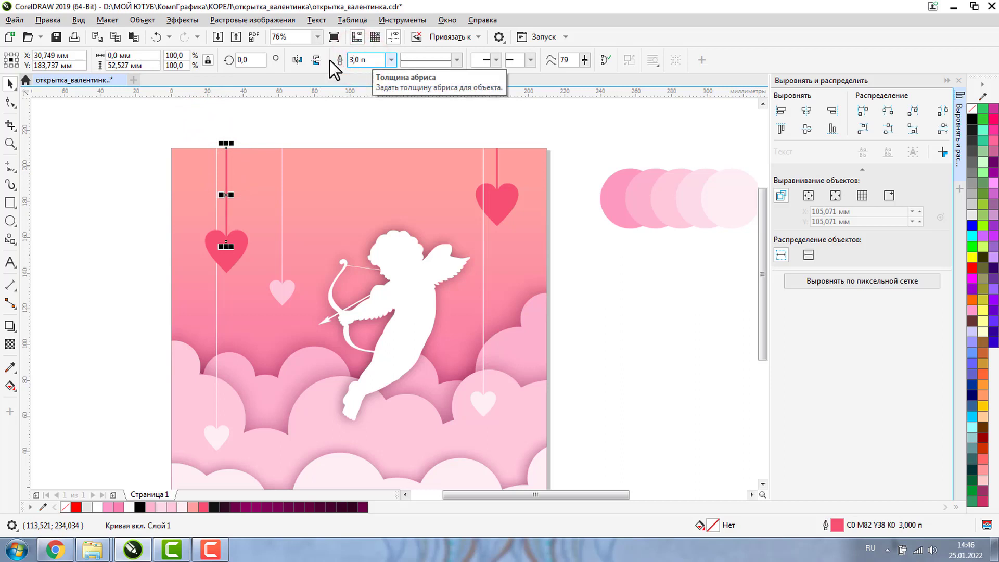
Set the outline width of the three light hearts' strings together to 2.5 pt
click(216, 167)
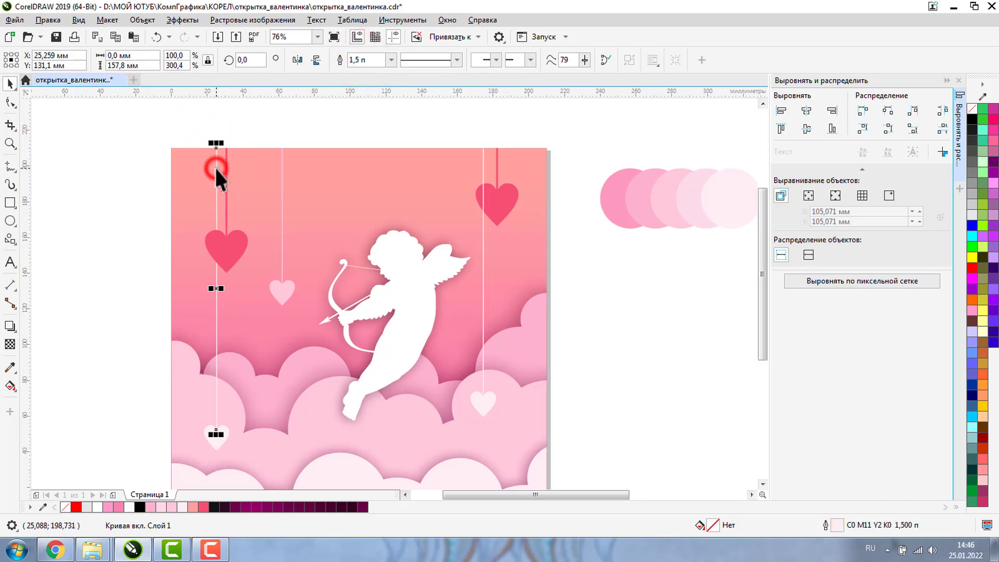
click(280, 173)
click(482, 167)
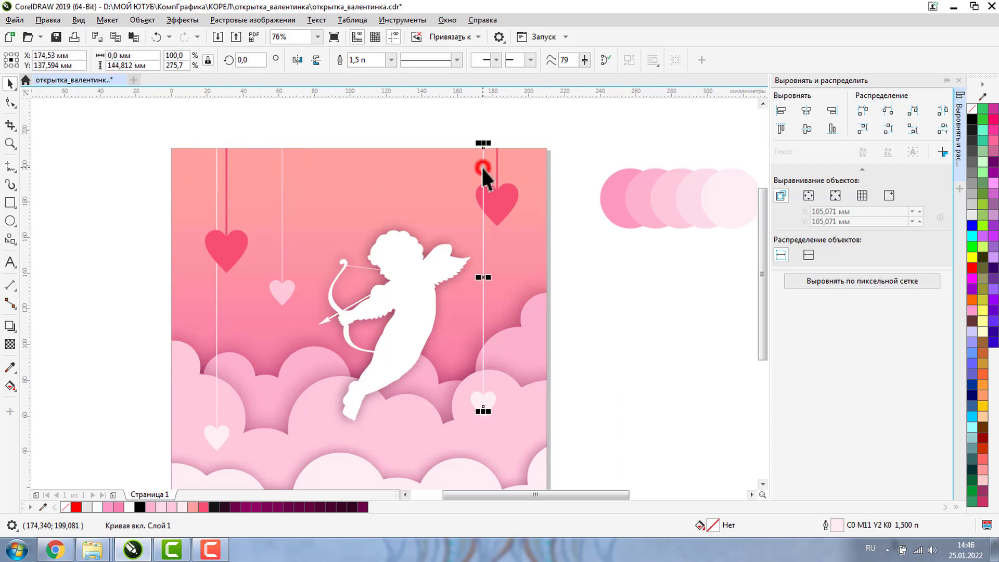
shift+click(281, 177)
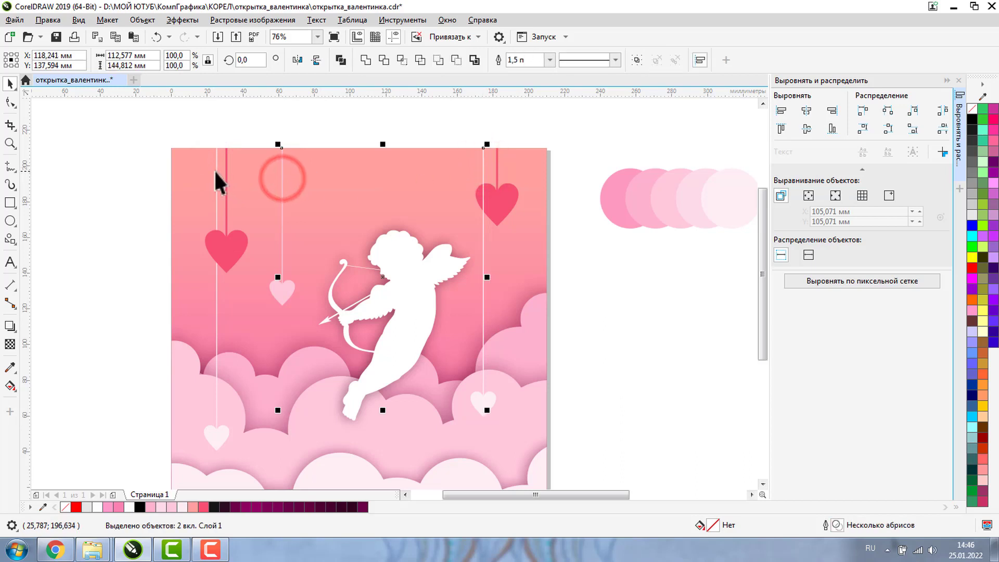
shift+click(217, 178)
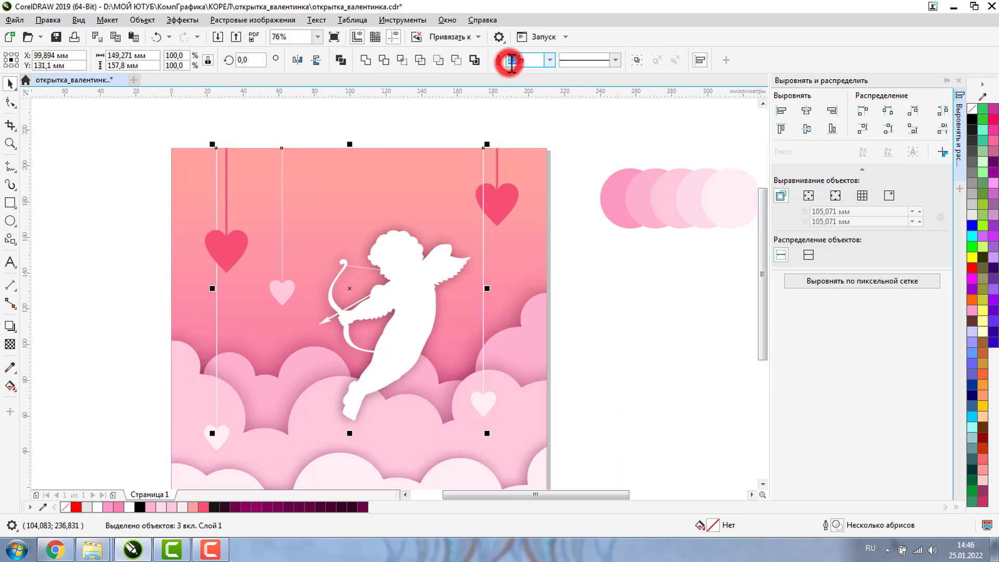
text(2 )
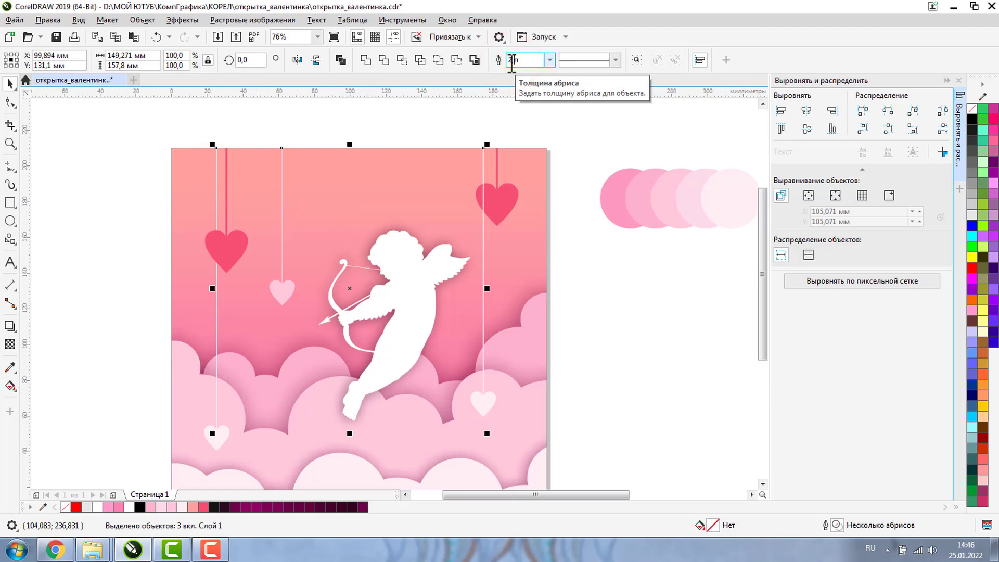
text(,5 п)
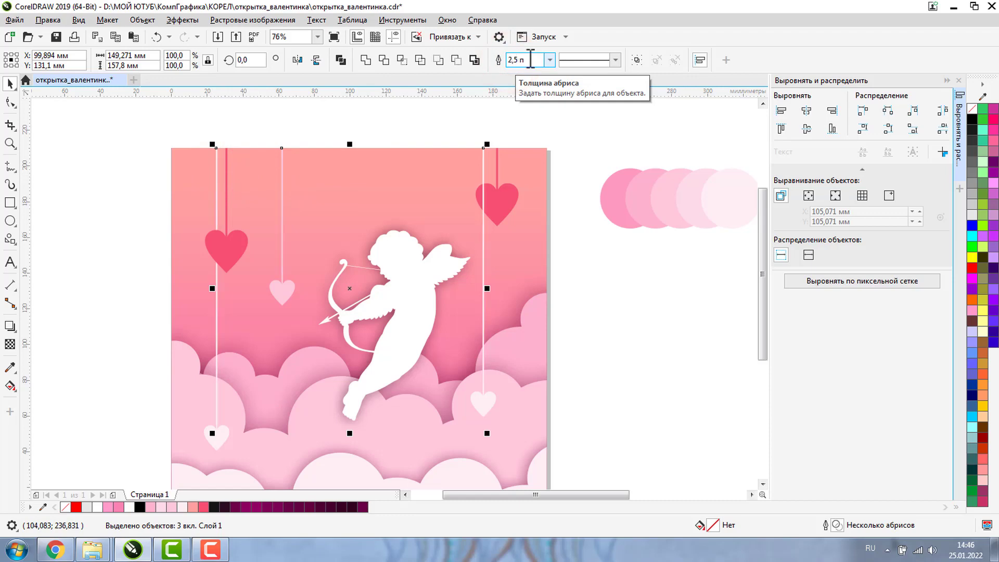
click(623, 297)
Convert the outline of the right dark pink heart's string to an object
click(11, 143)
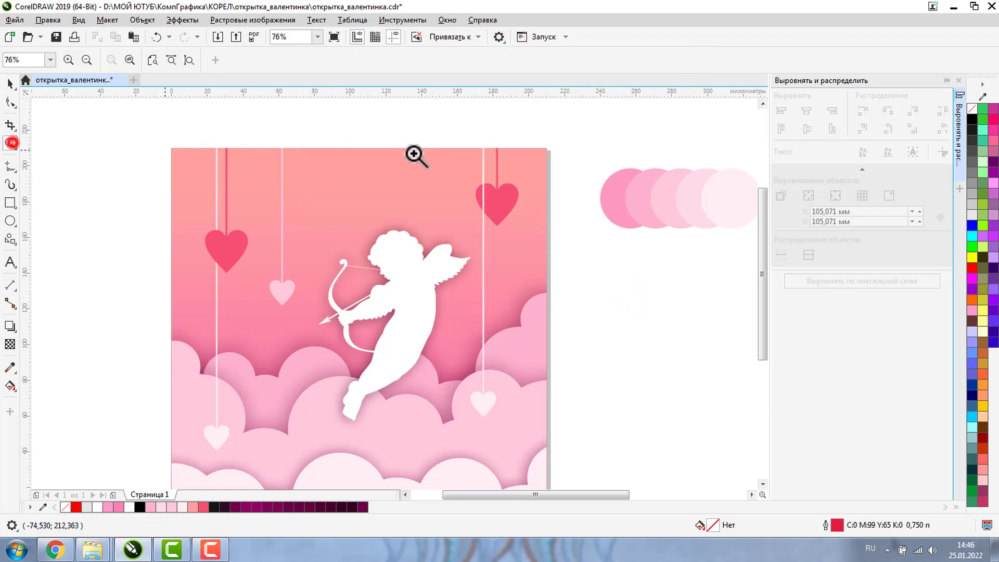
drag(445, 133, 557, 241)
click(10, 84)
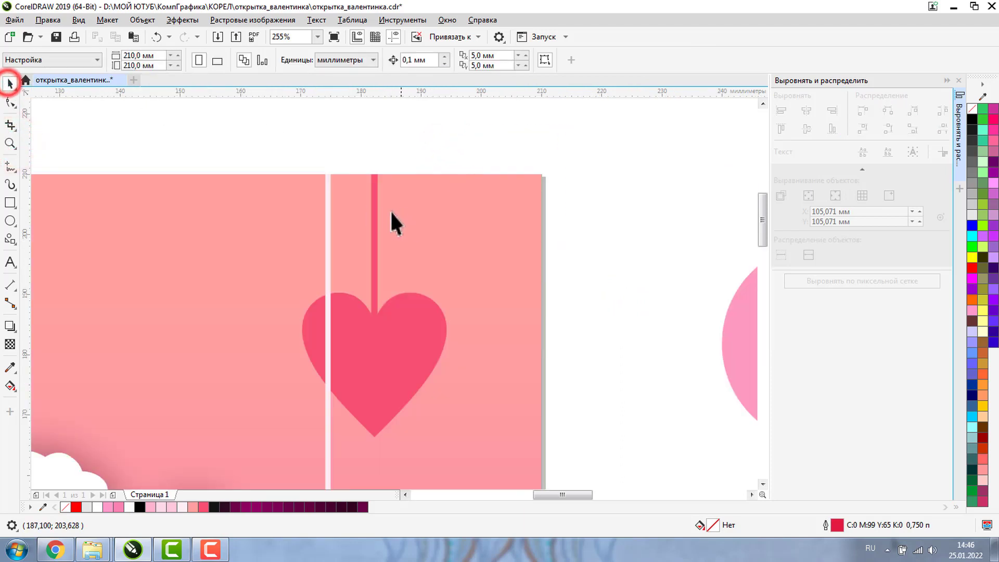
click(373, 211)
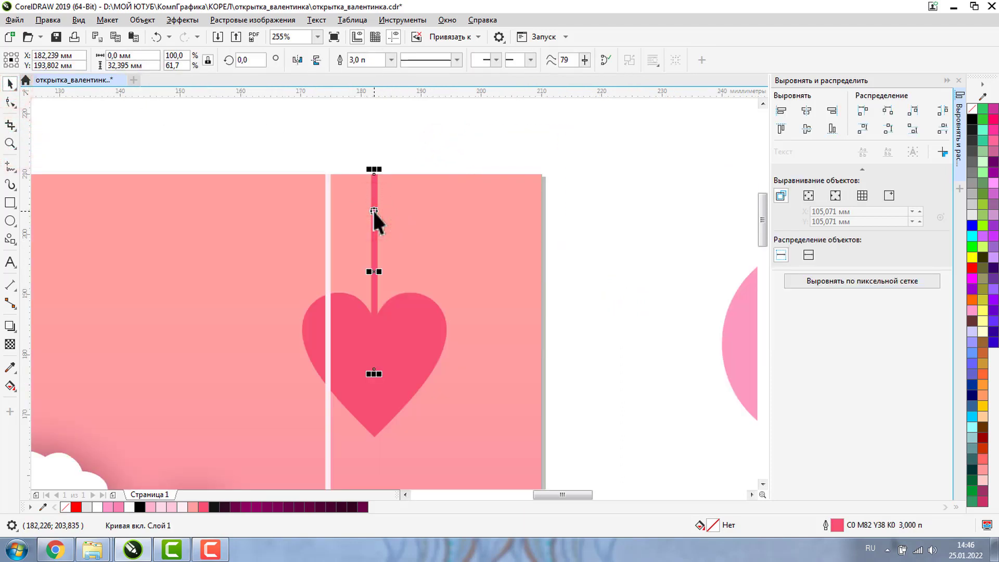
click(150, 21)
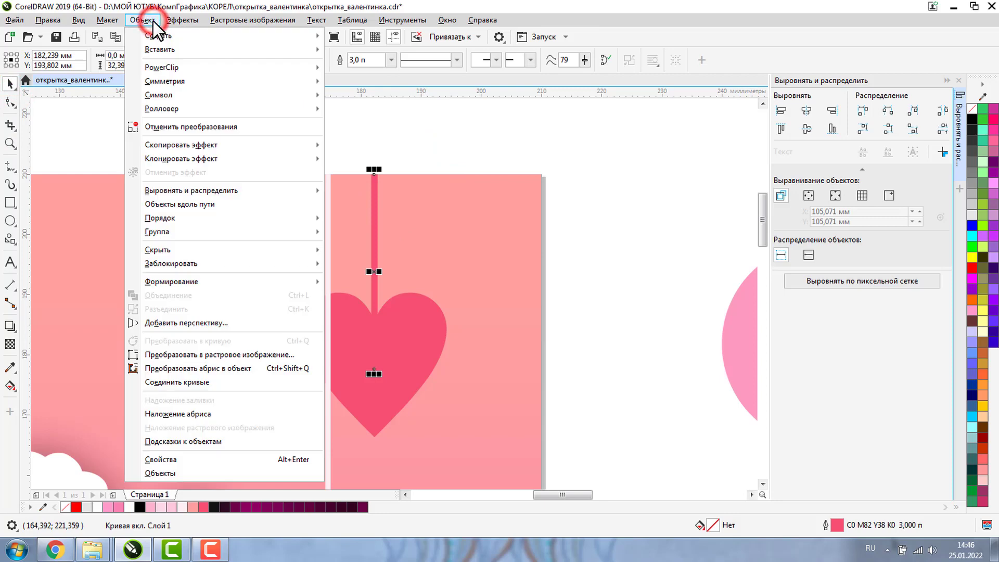
click(188, 369)
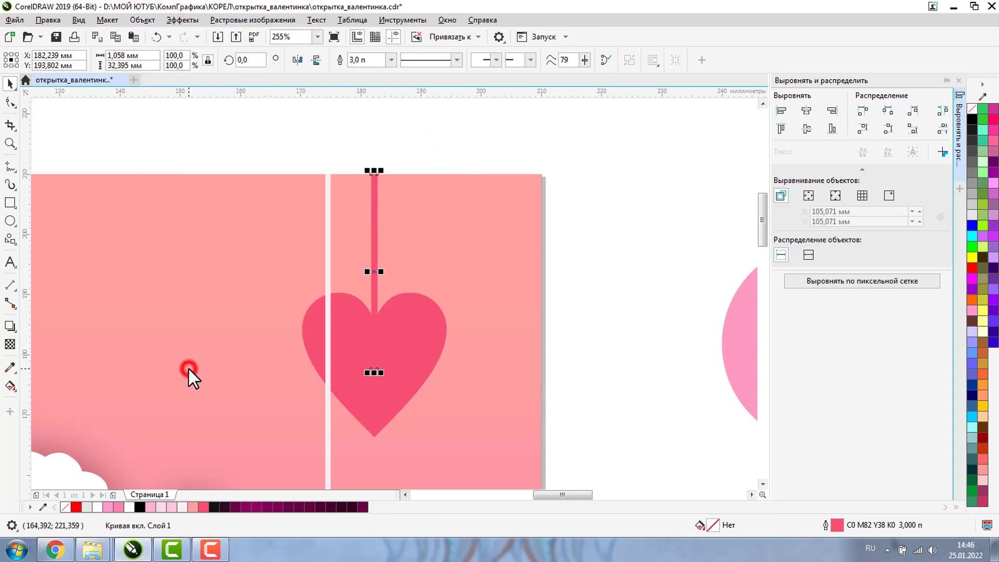
Compare the converted string with the other strings in wireframe view (Каркас) and return to the enhanced view (Расширенный)
click(79, 21)
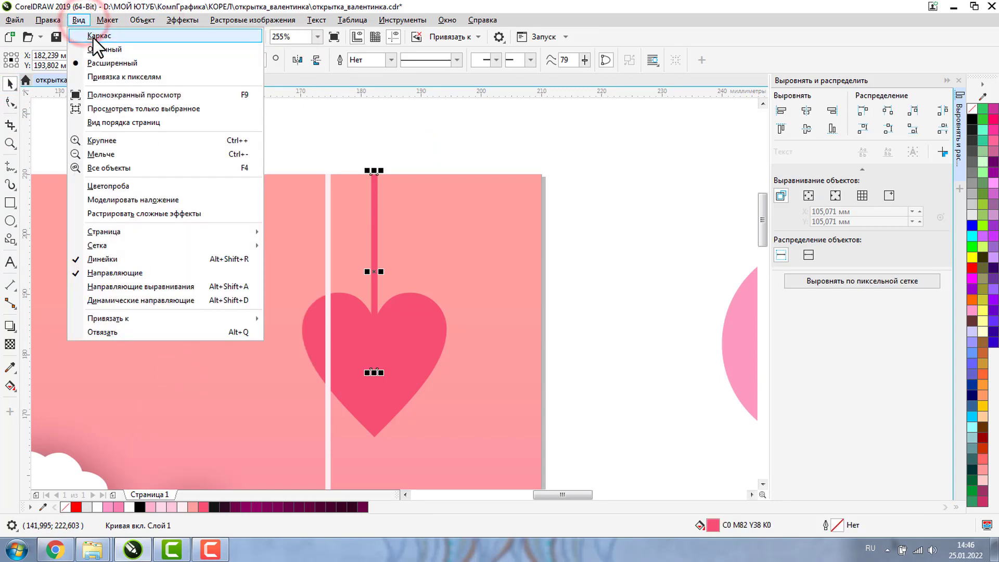
click(92, 36)
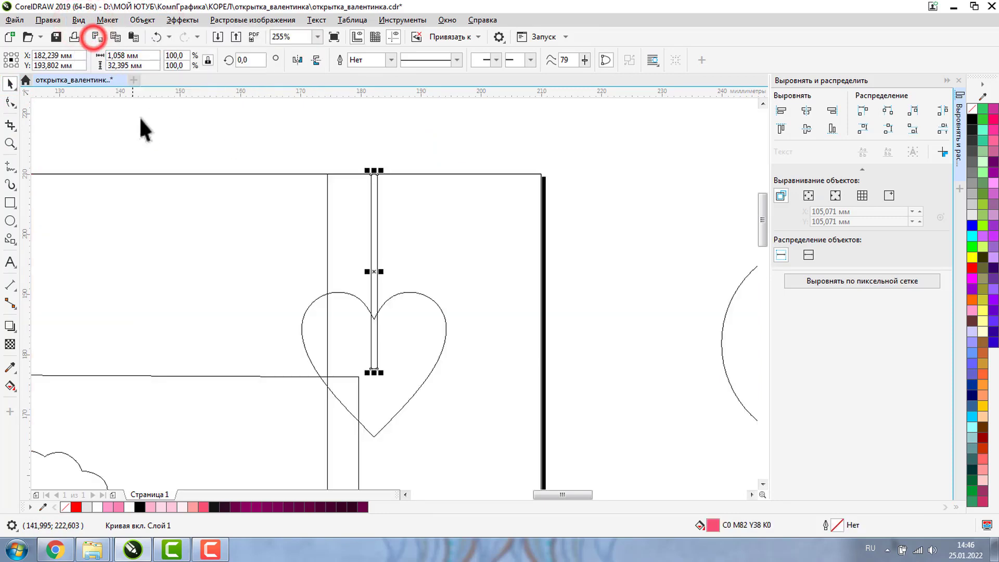
click(11, 144)
click(86, 59)
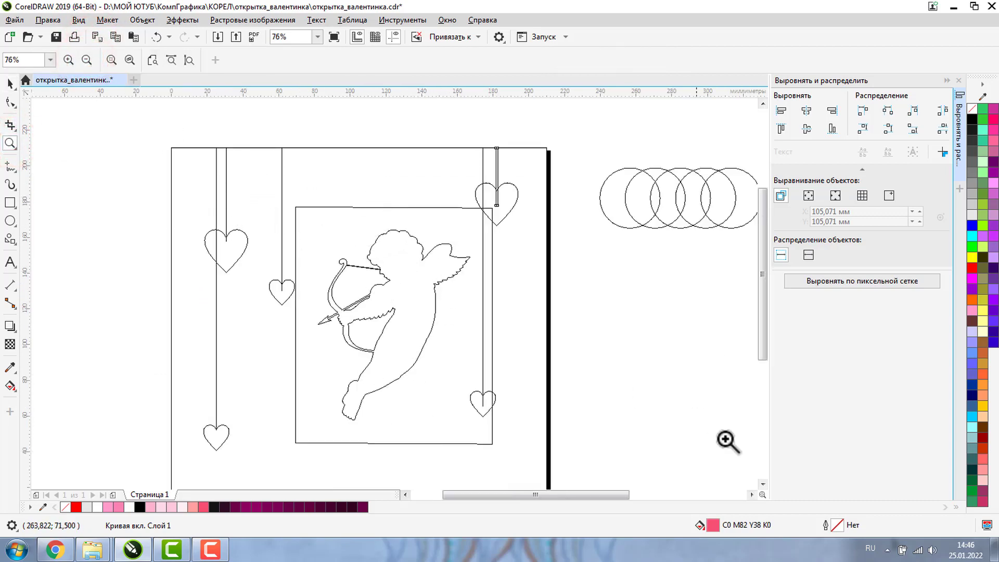
click(762, 484)
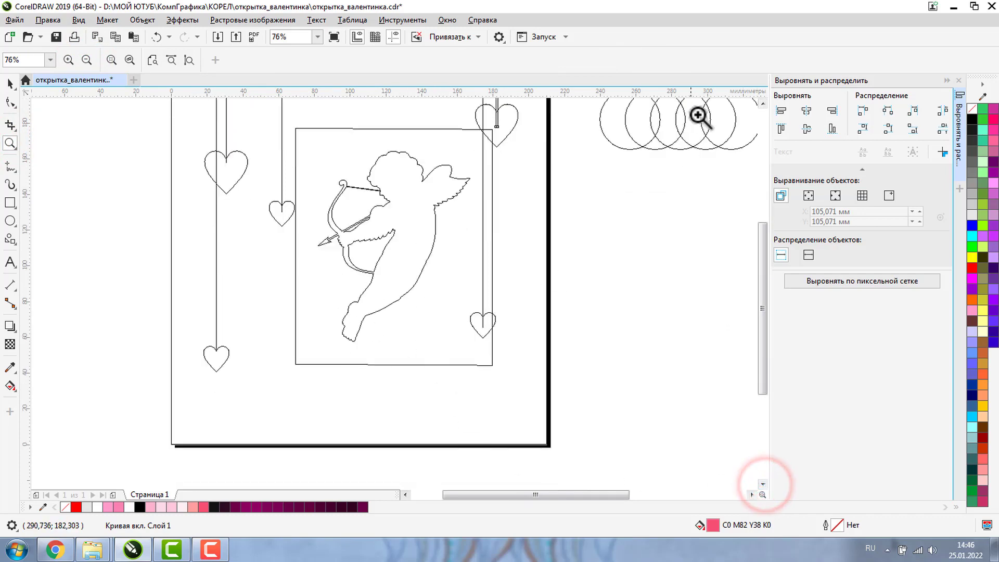
click(763, 104)
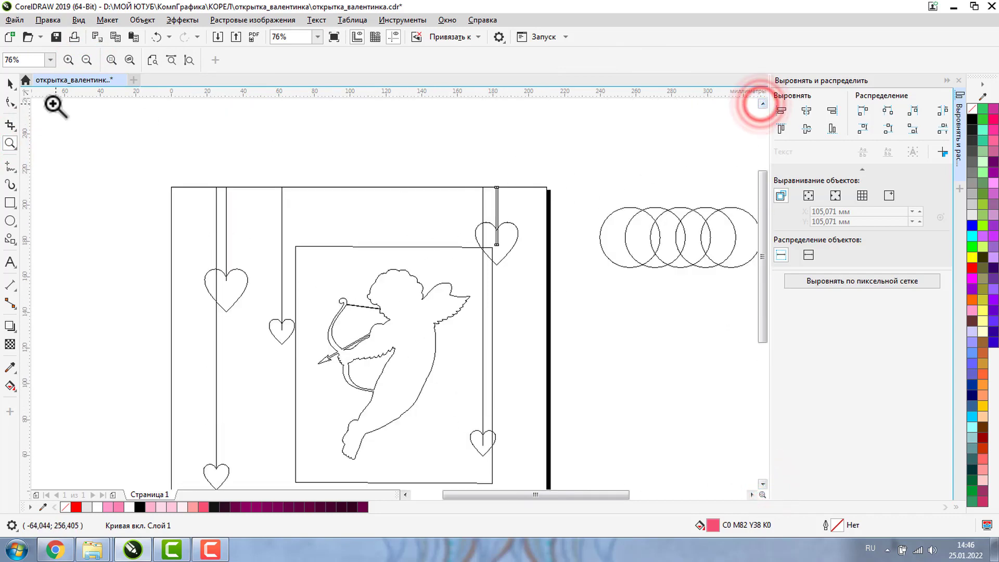
drag(467, 173, 567, 297)
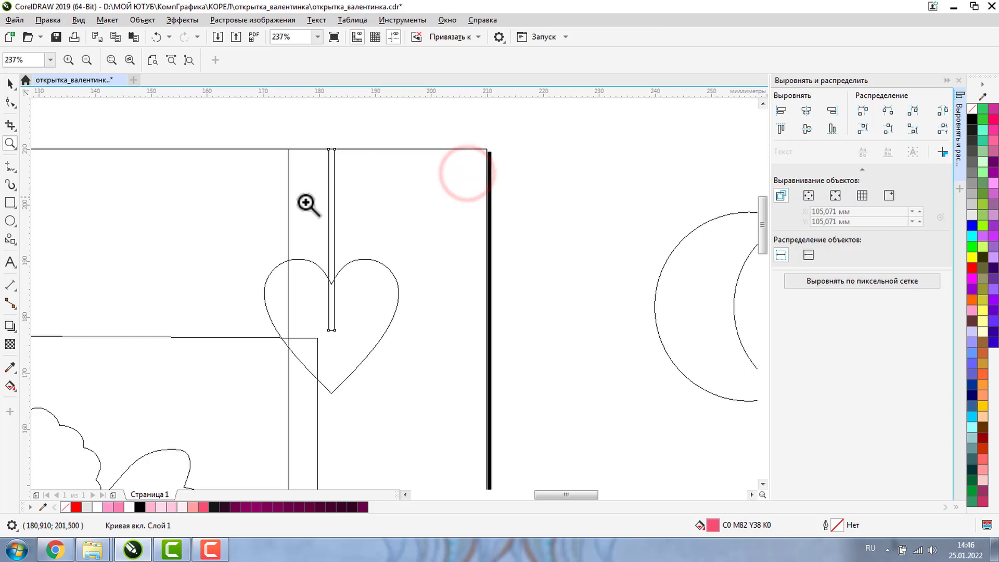
click(79, 21)
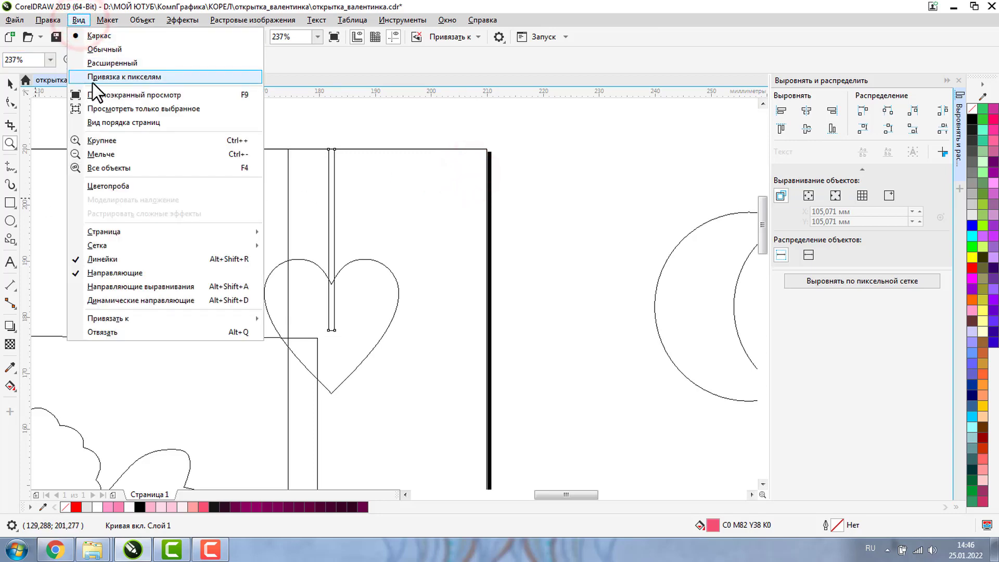
click(93, 64)
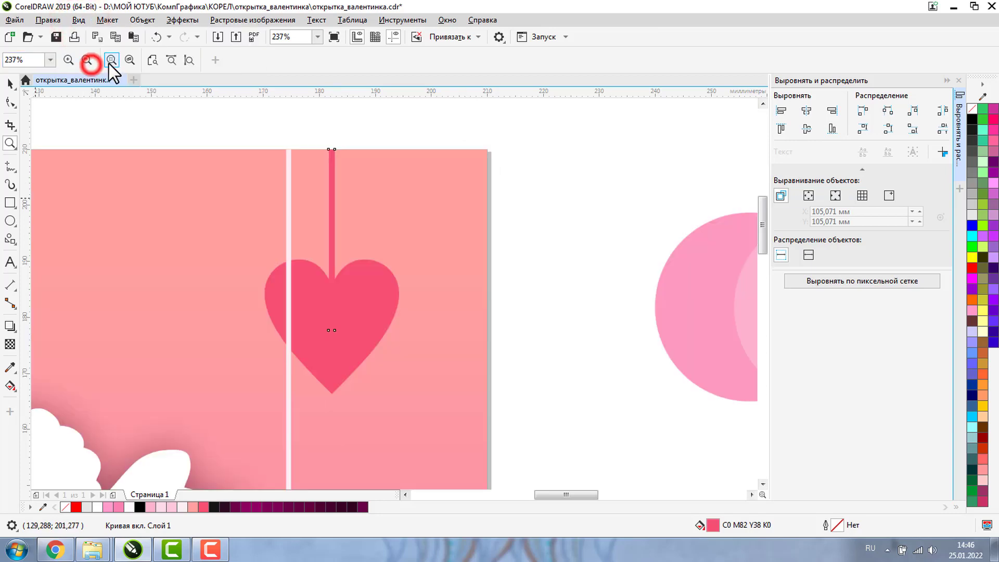
Weld the right dark pink heart and its converted string into a single shape
click(11, 84)
drag(204, 122, 564, 446)
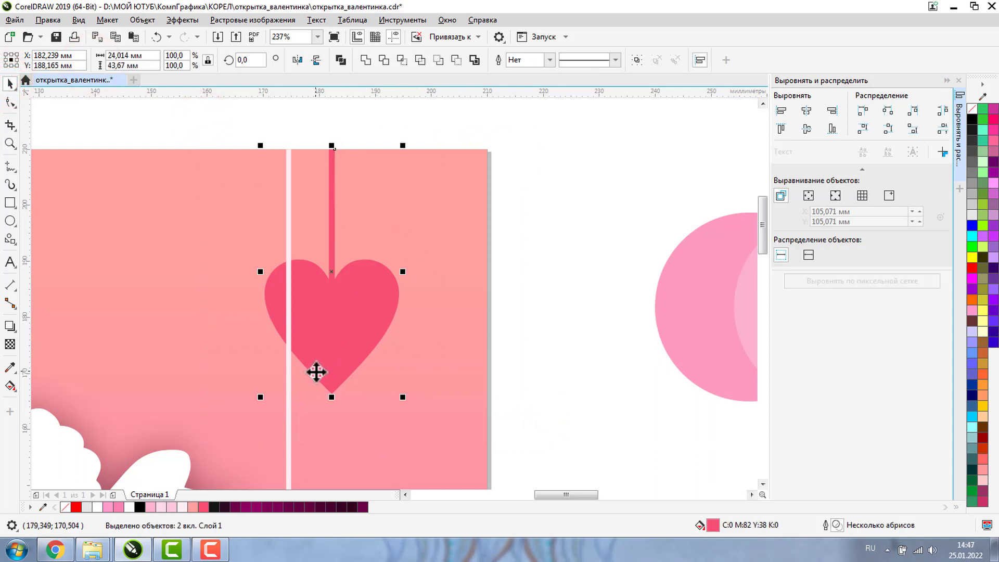
click(366, 60)
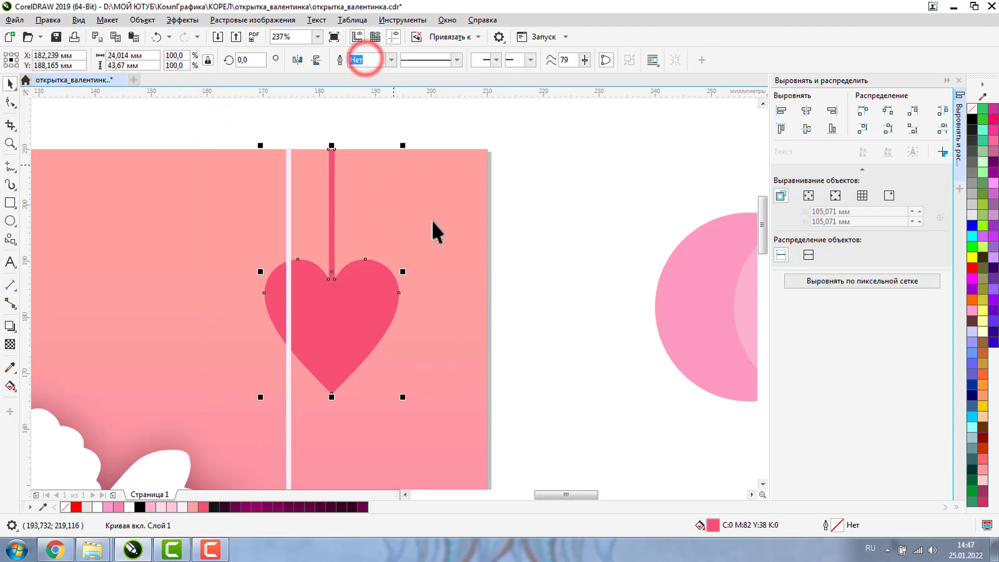
Add a drop shadow across the welded right heart from its left edge to its right edge, coloured C29 M100 Y12 K58
click(10, 326)
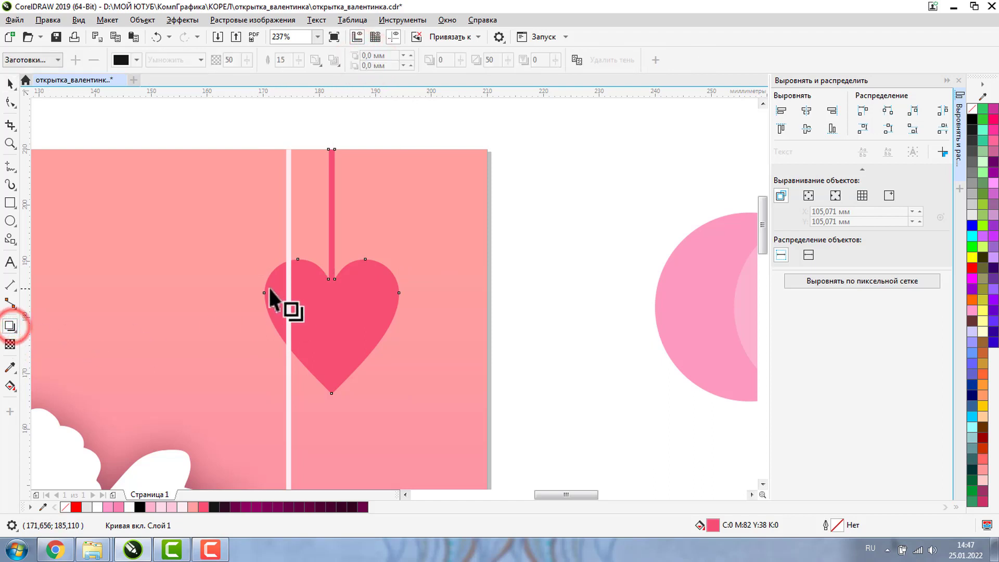
drag(264, 272, 399, 281)
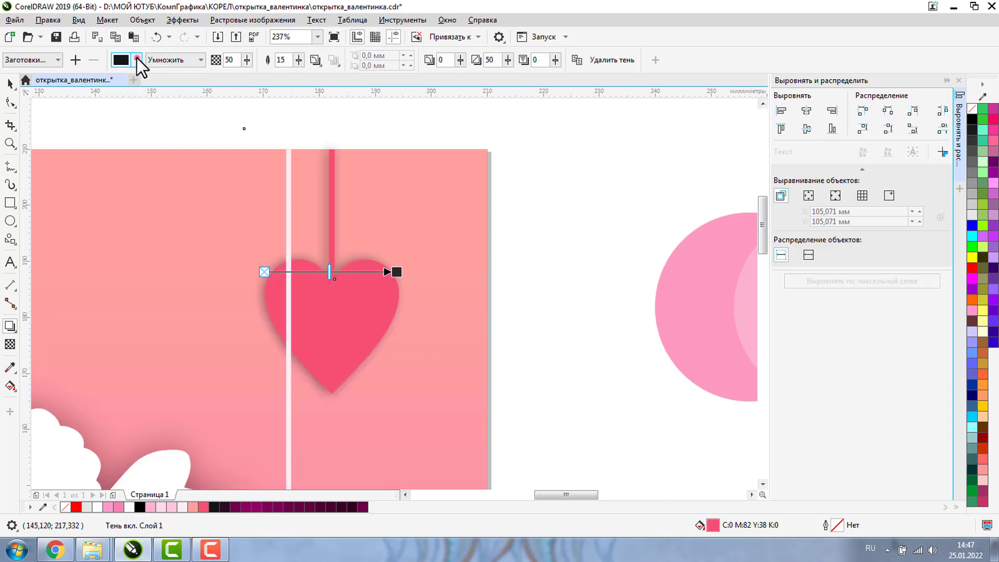
click(136, 59)
click(201, 166)
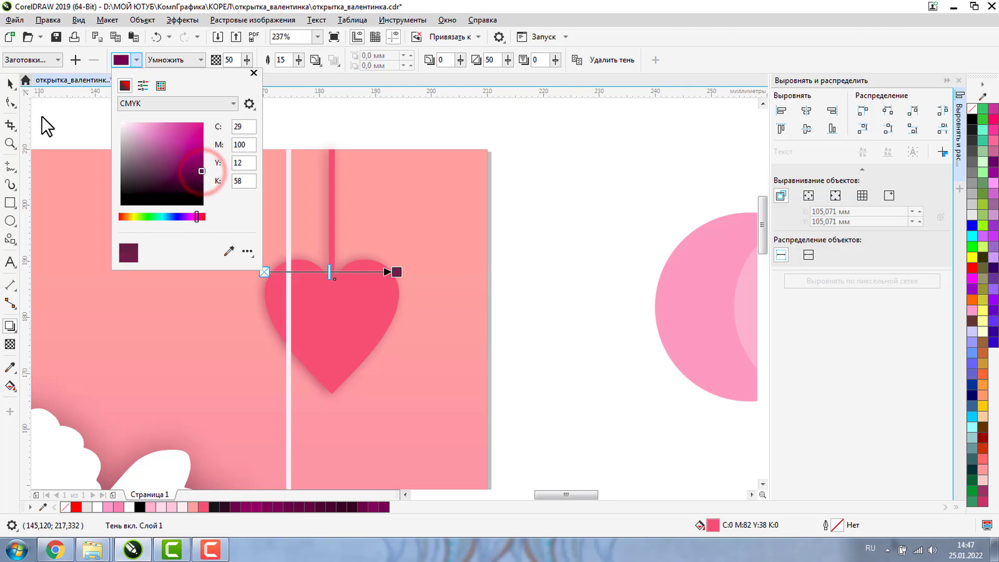
click(10, 84)
click(577, 217)
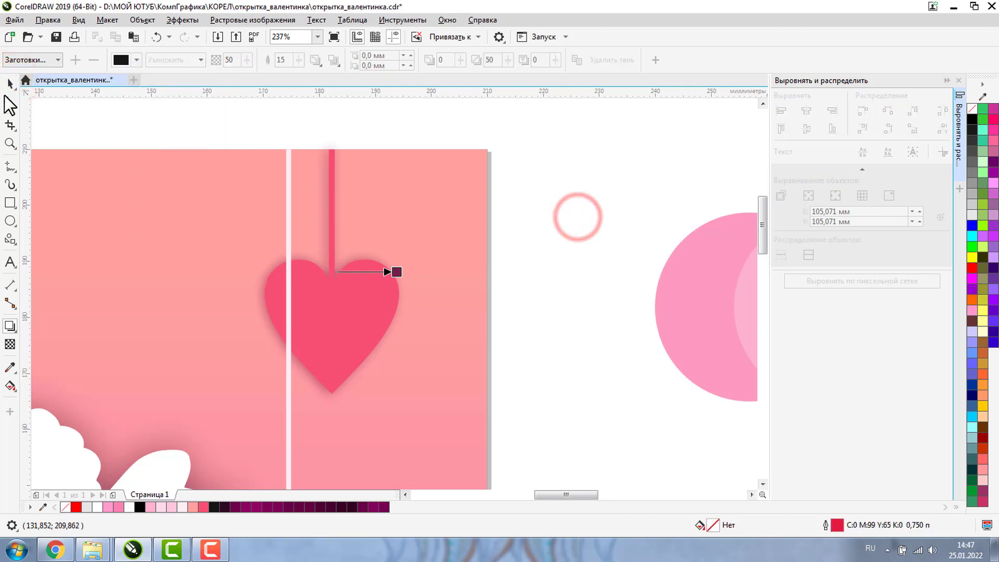
Examine the shadow where the right heart's string meets the card's upper edge, and view the whole card
click(10, 143)
click(304, 130)
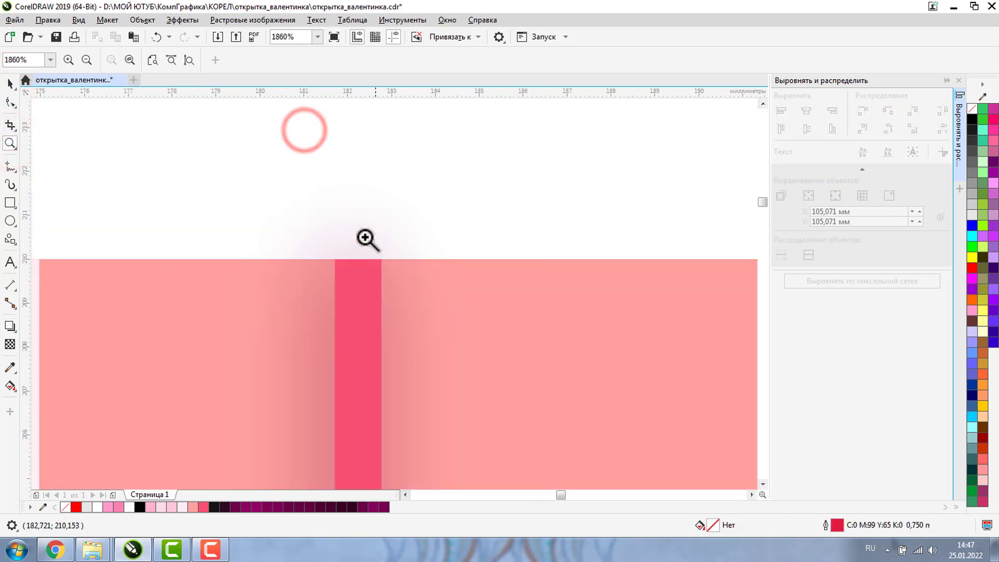
click(86, 60)
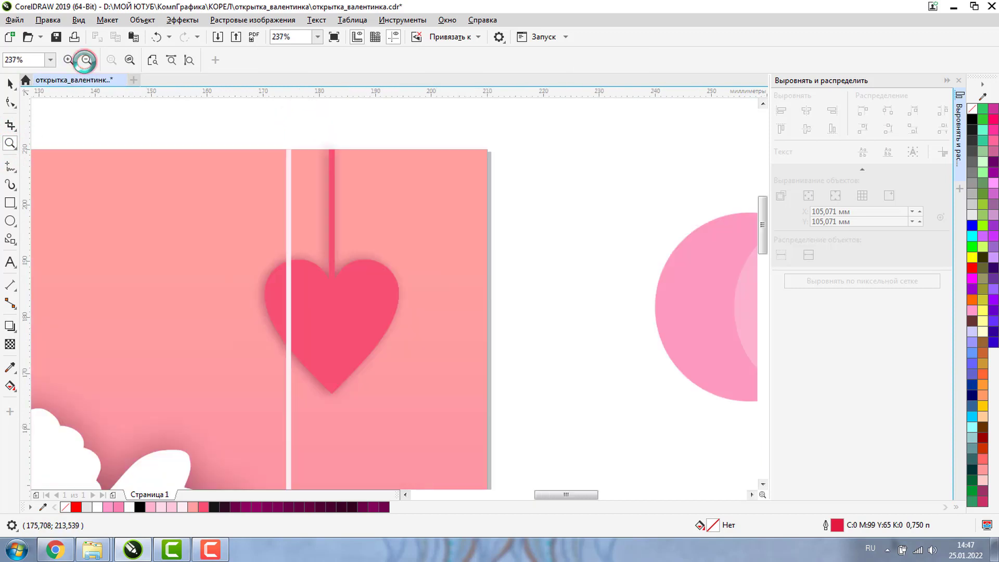
click(86, 60)
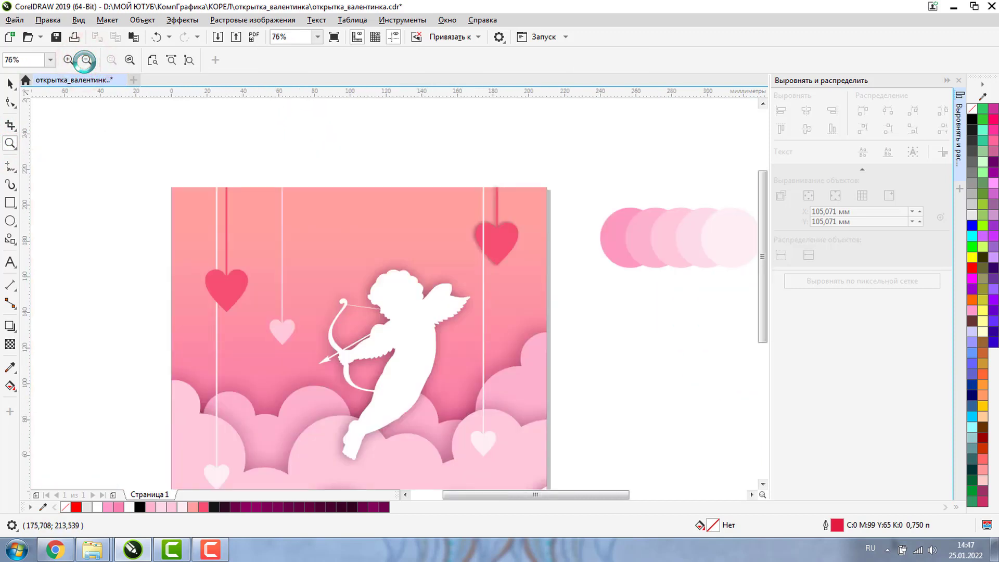
click(86, 61)
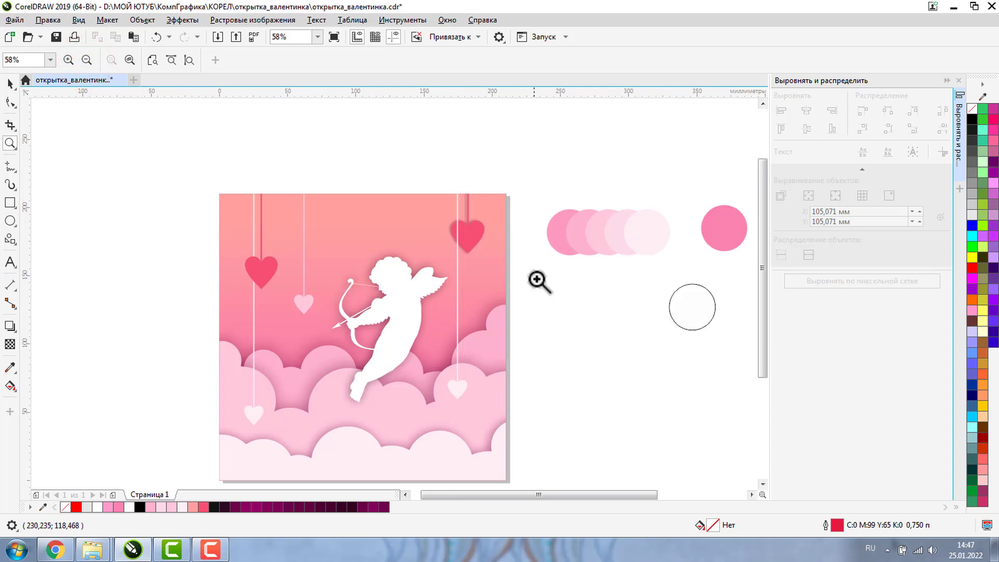
click(762, 483)
click(762, 483)
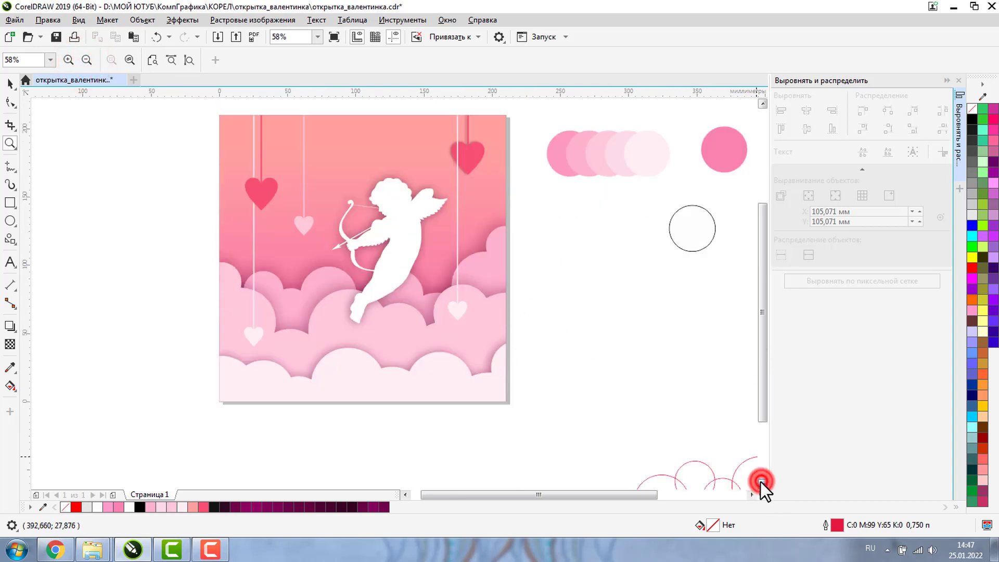
click(762, 104)
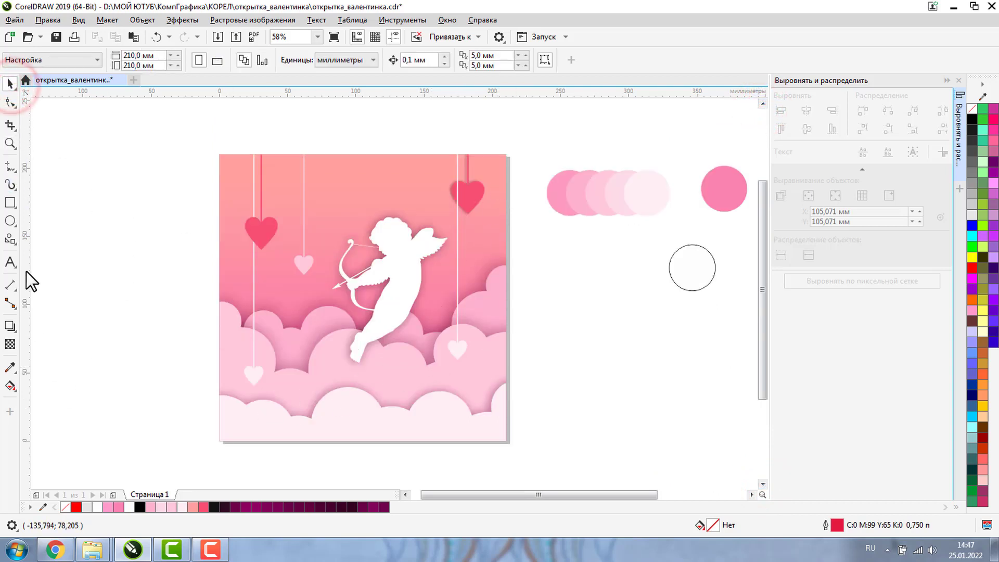
Add the artistic text "I love You" at 24 pt in the empty area to the right of the card
click(10, 262)
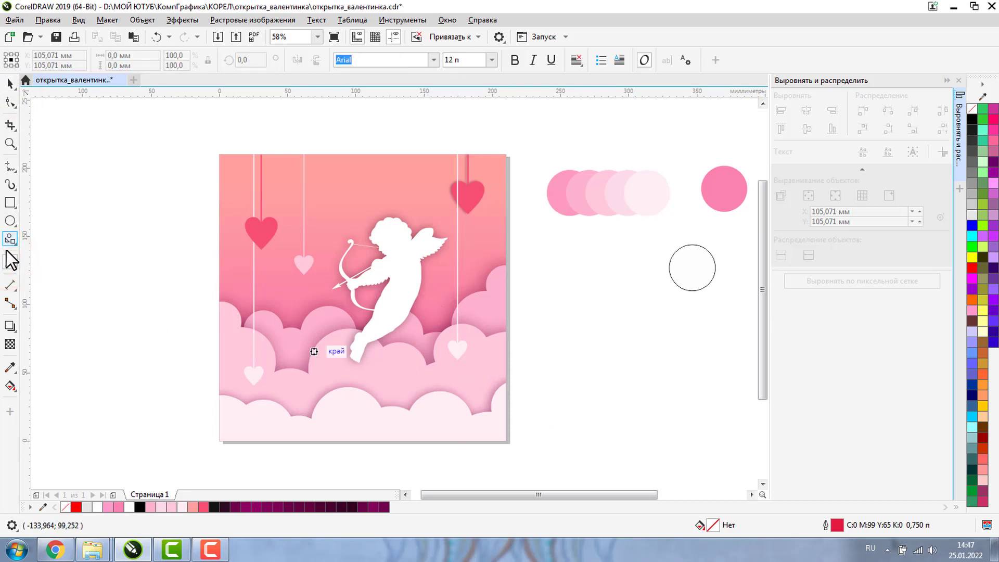
click(528, 364)
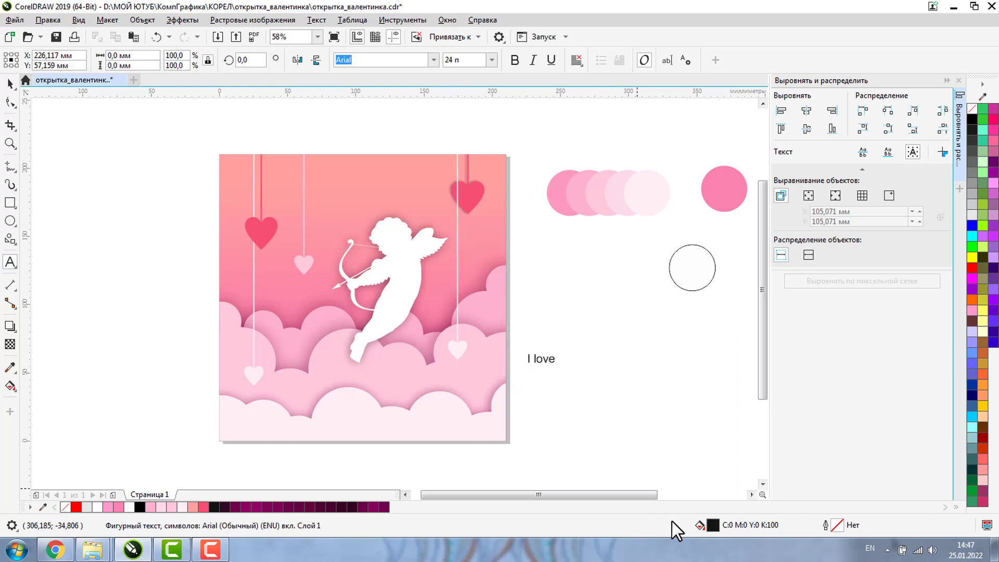
key(ctrl+space)
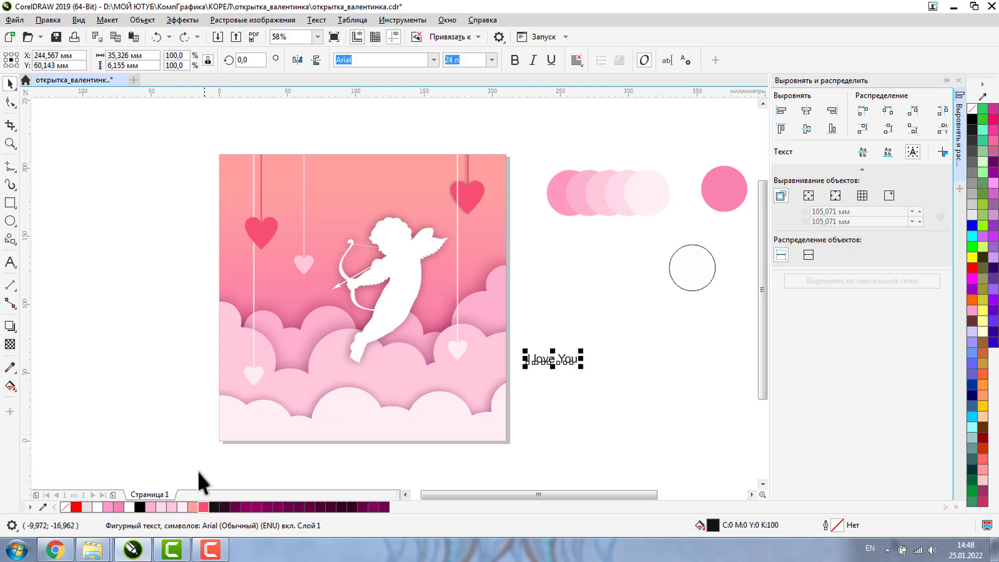
Fill the text with the hearts' dark pink (C0 M82 Y38 K0) and move it onto the card's lowest cloud
click(200, 507)
click(557, 449)
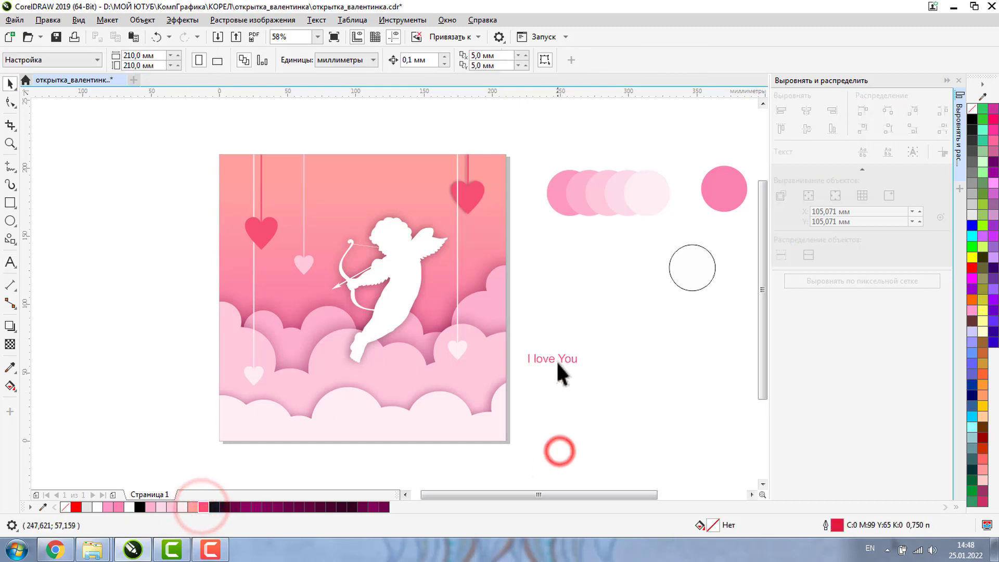
click(557, 360)
drag(556, 360, 364, 430)
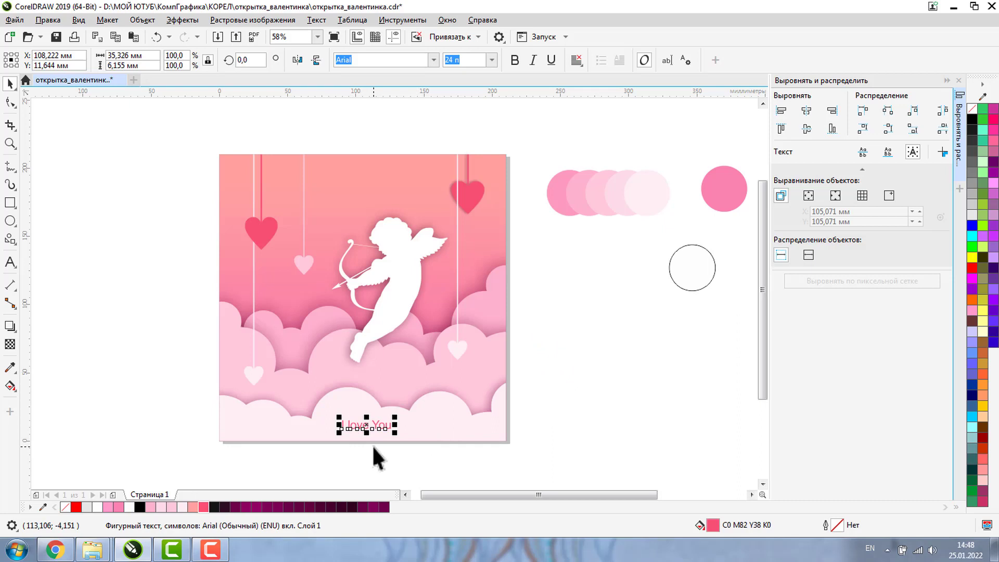
Preview several fonts on the "I love You" text and set it in Caviar Dreams
click(434, 60)
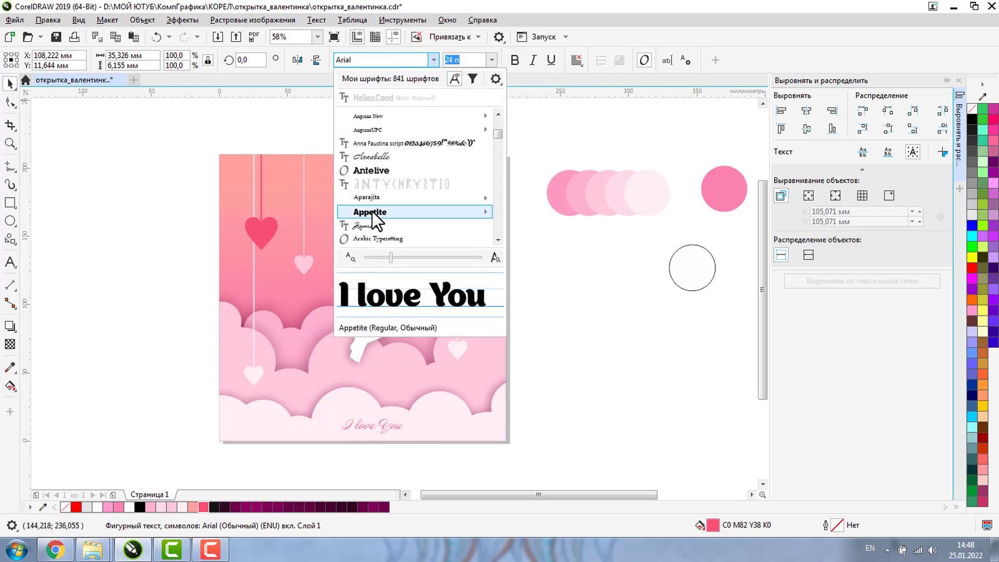
mouse_move(372, 219)
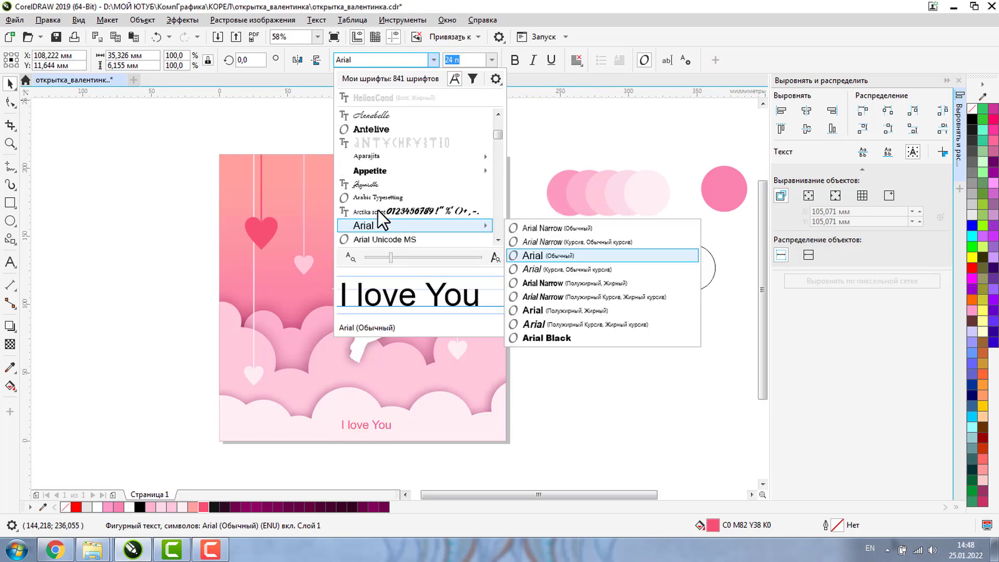
scroll(378, 184, down, 1)
mouse_move(378, 184)
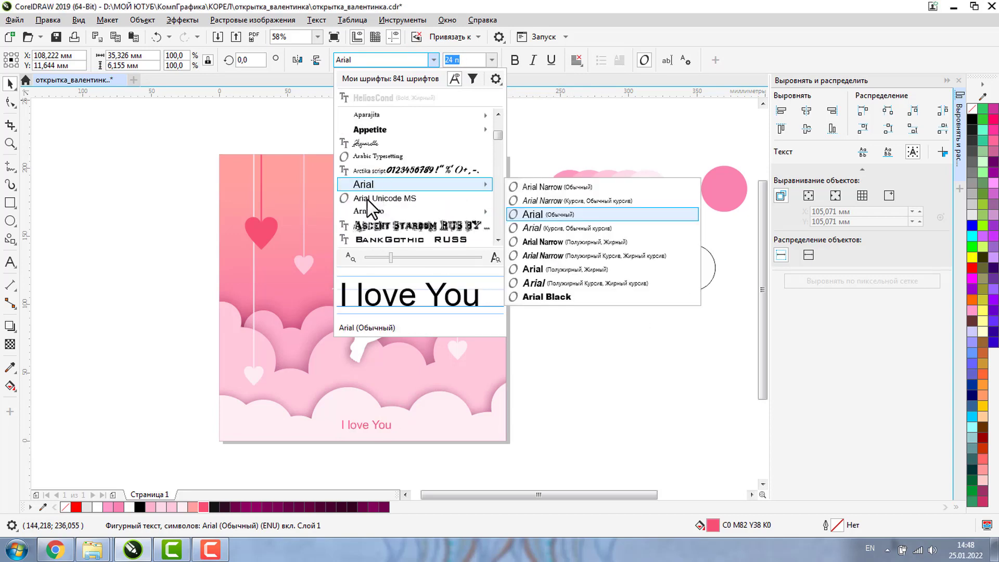
scroll(361, 208, down, 4)
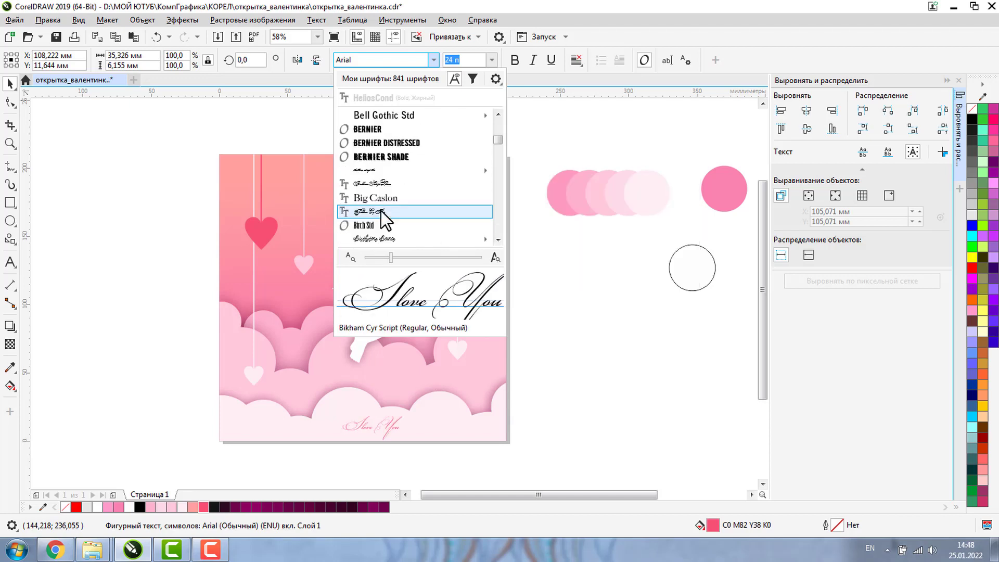
scroll(381, 211, down, 3)
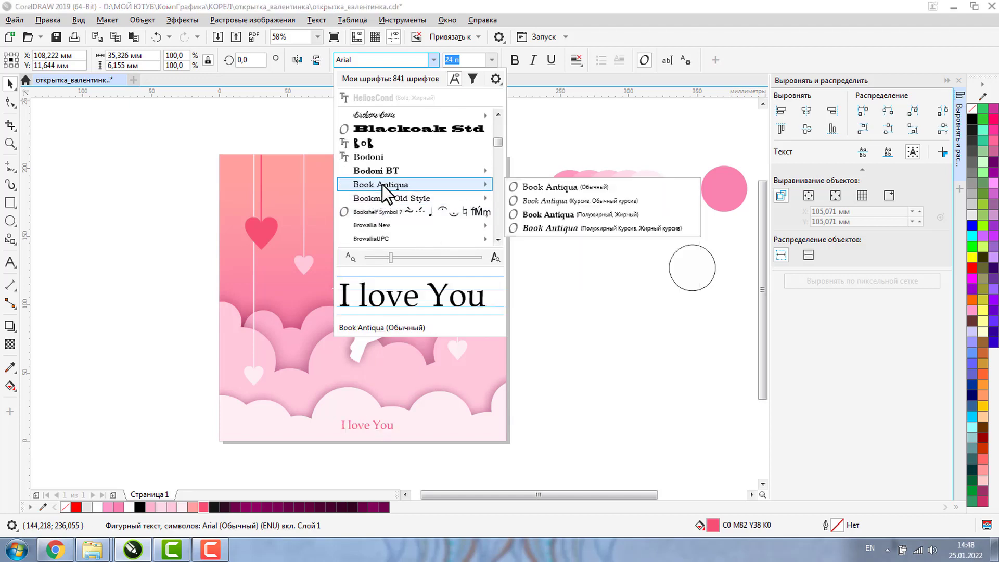
scroll(382, 186, down, 5)
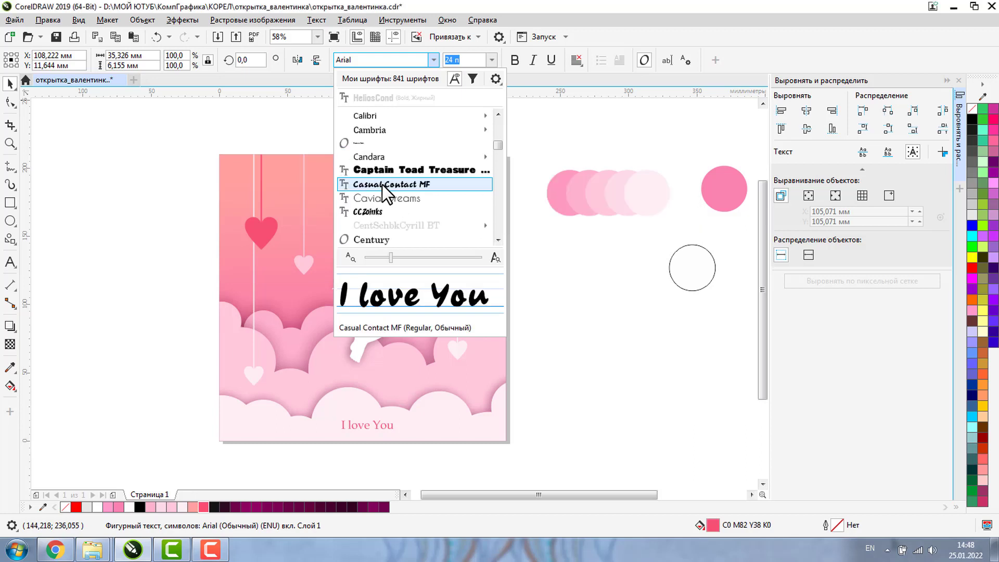
scroll(382, 185, up, 6)
scroll(382, 185, down, 1)
scroll(382, 185, down, 5)
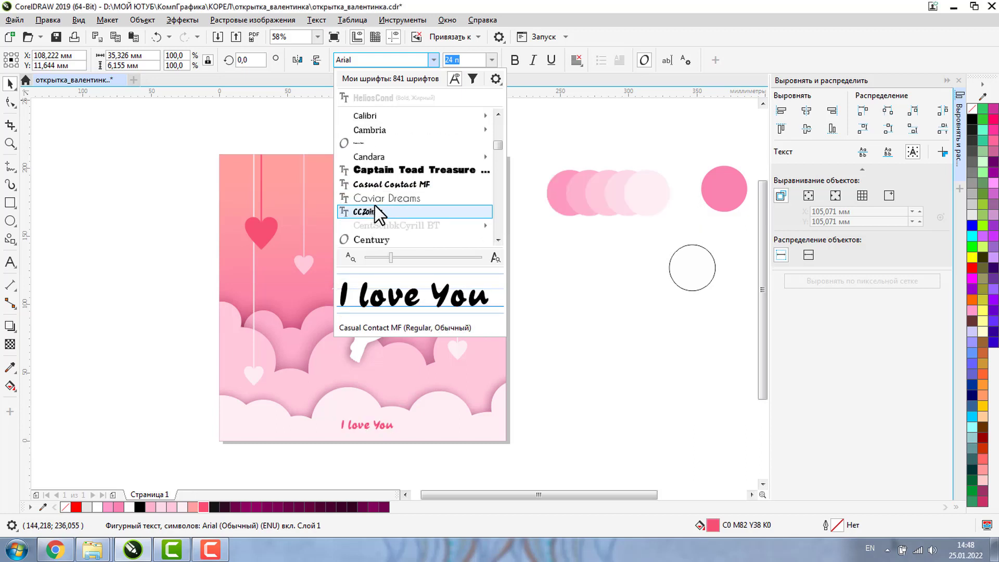
click(387, 199)
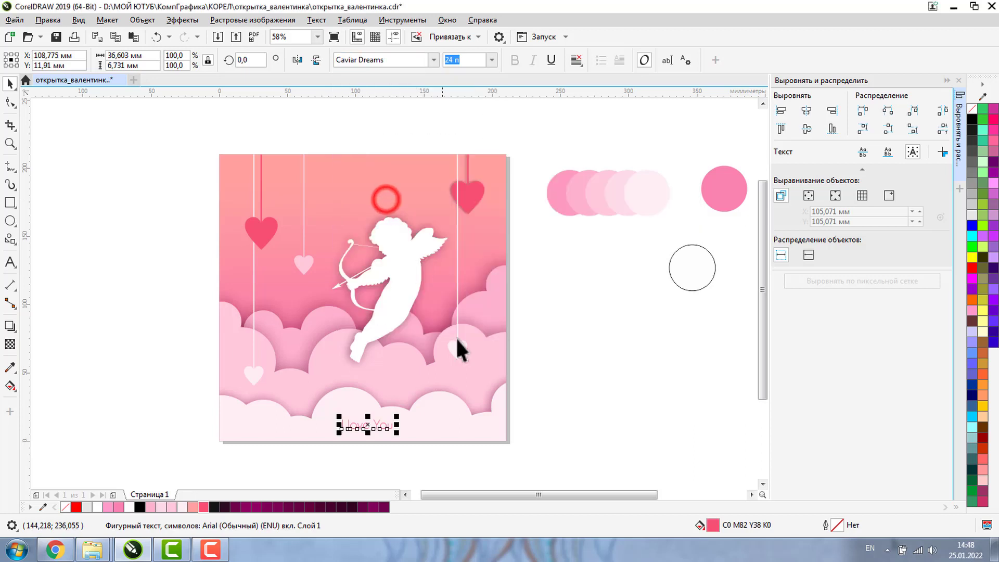
Centre the "I love You" text horizontally on the card's lowest cloud
shift+click(461, 425)
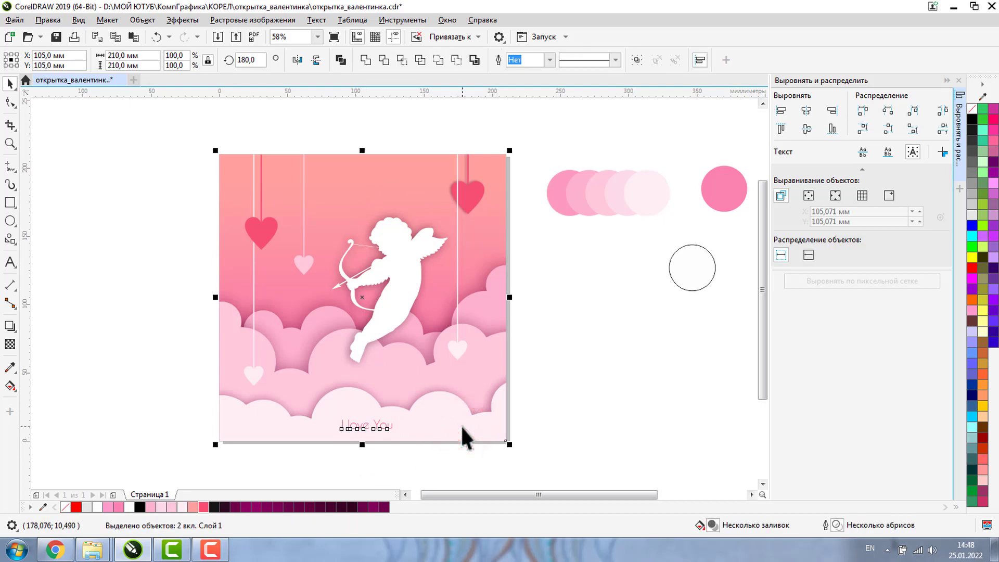
click(806, 111)
click(696, 362)
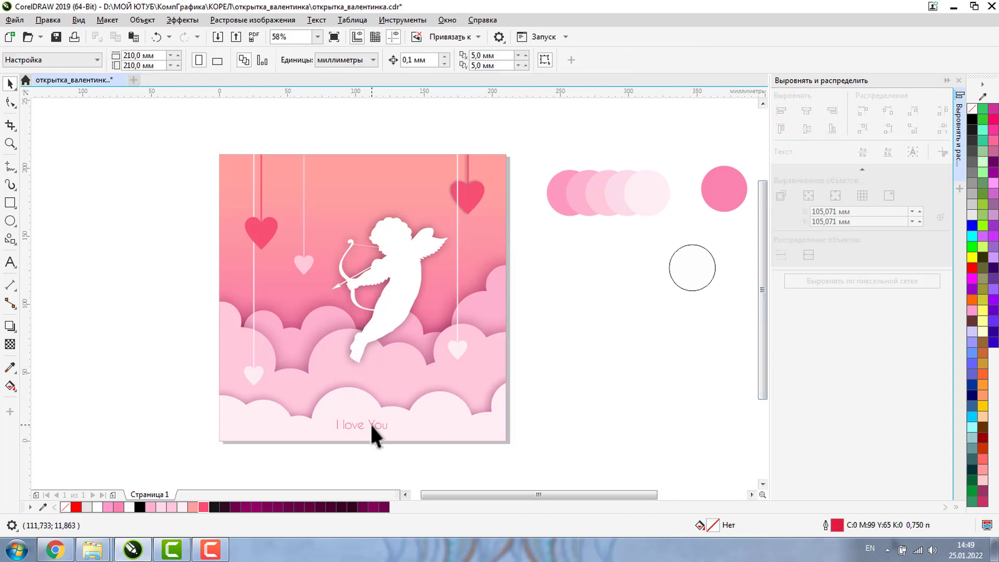
Give the "I love You" text an outline in the same dark pink as its fill
click(371, 425)
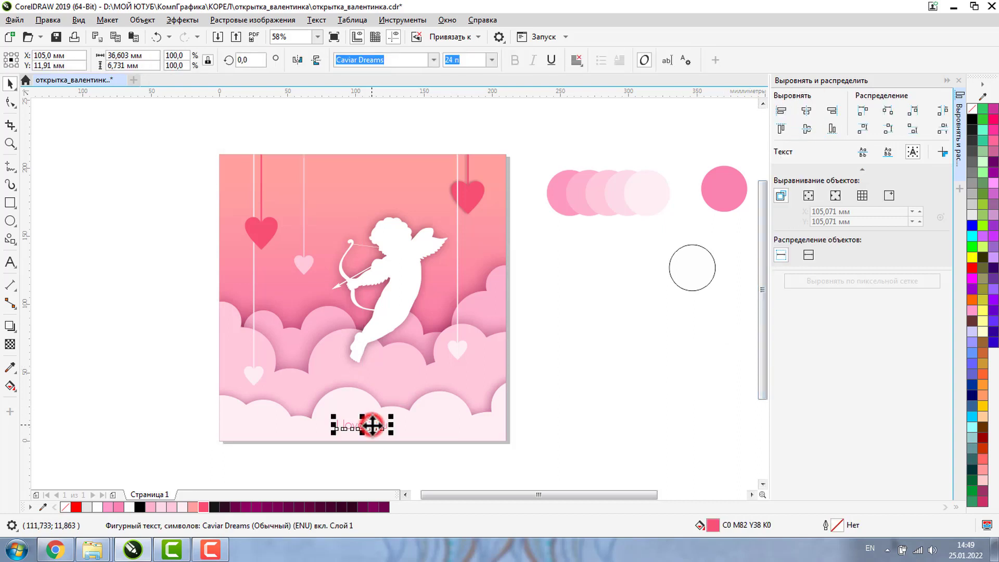
right_click(205, 507)
click(549, 443)
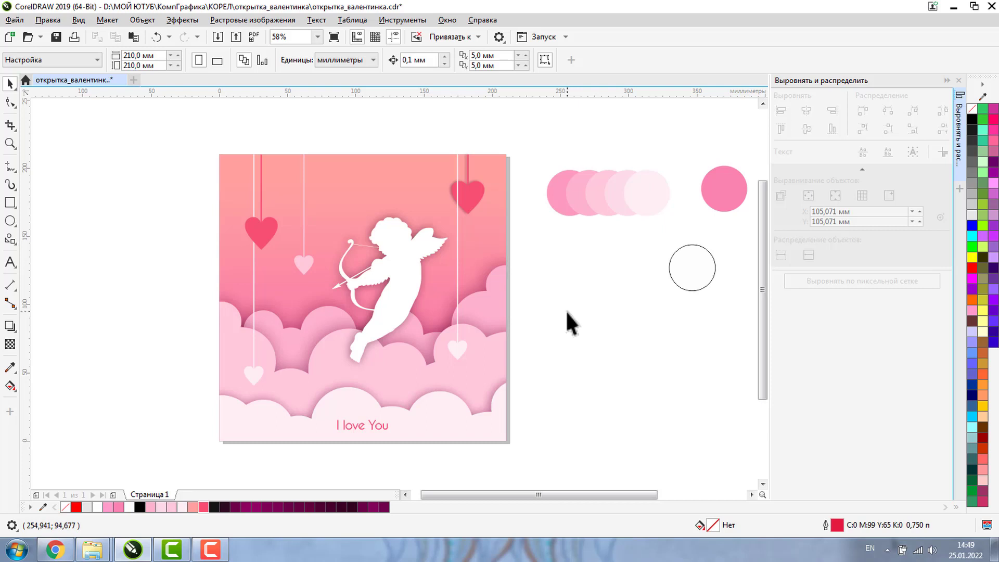
Enlarge the view of the whole card and collapse the align and distribute docker to inspect the design
key(z)
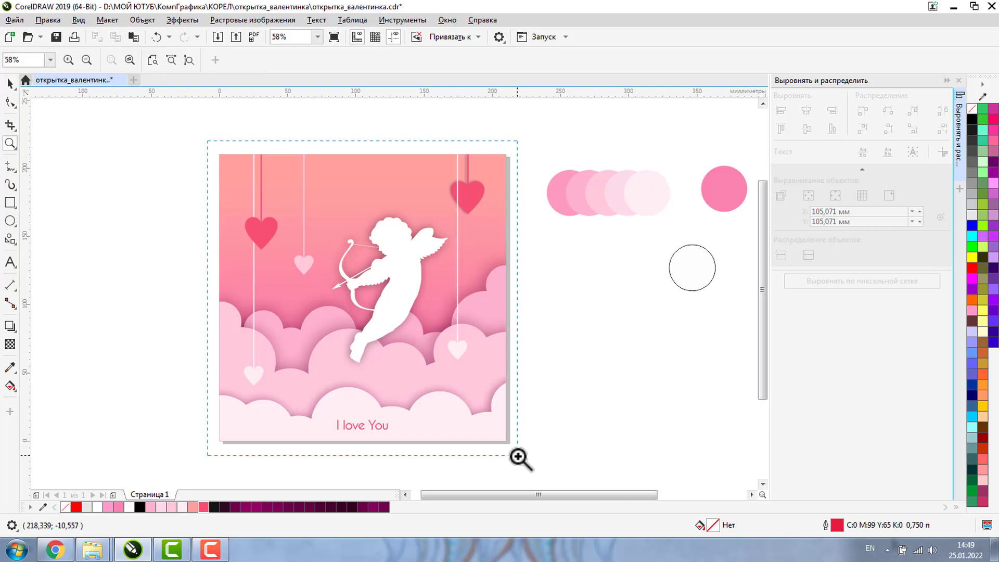
click(517, 457)
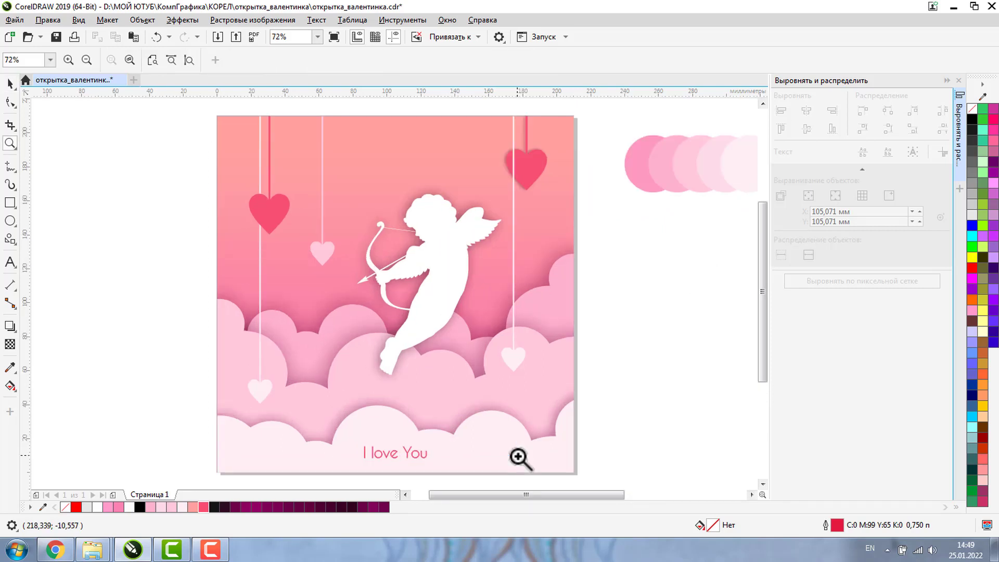
click(947, 80)
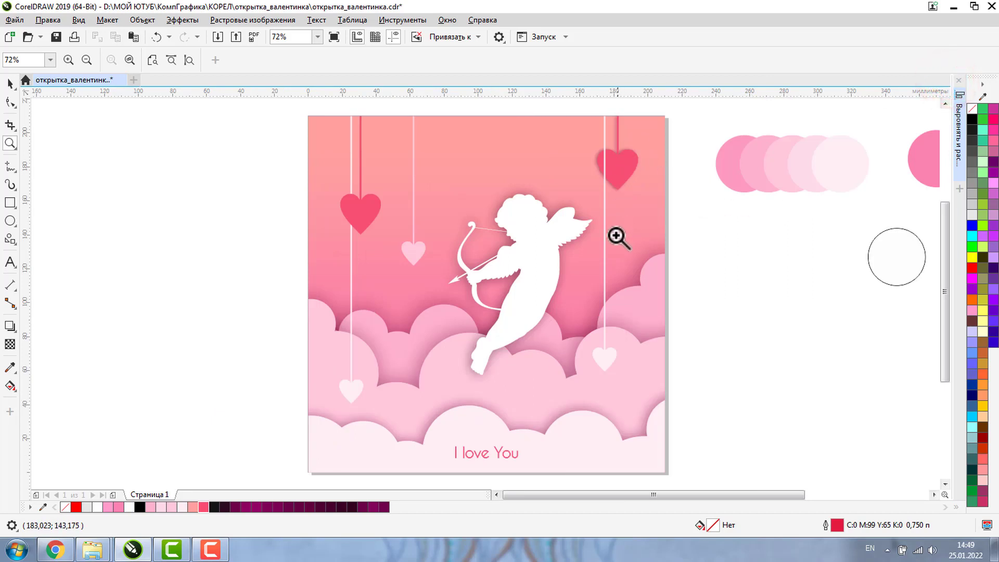